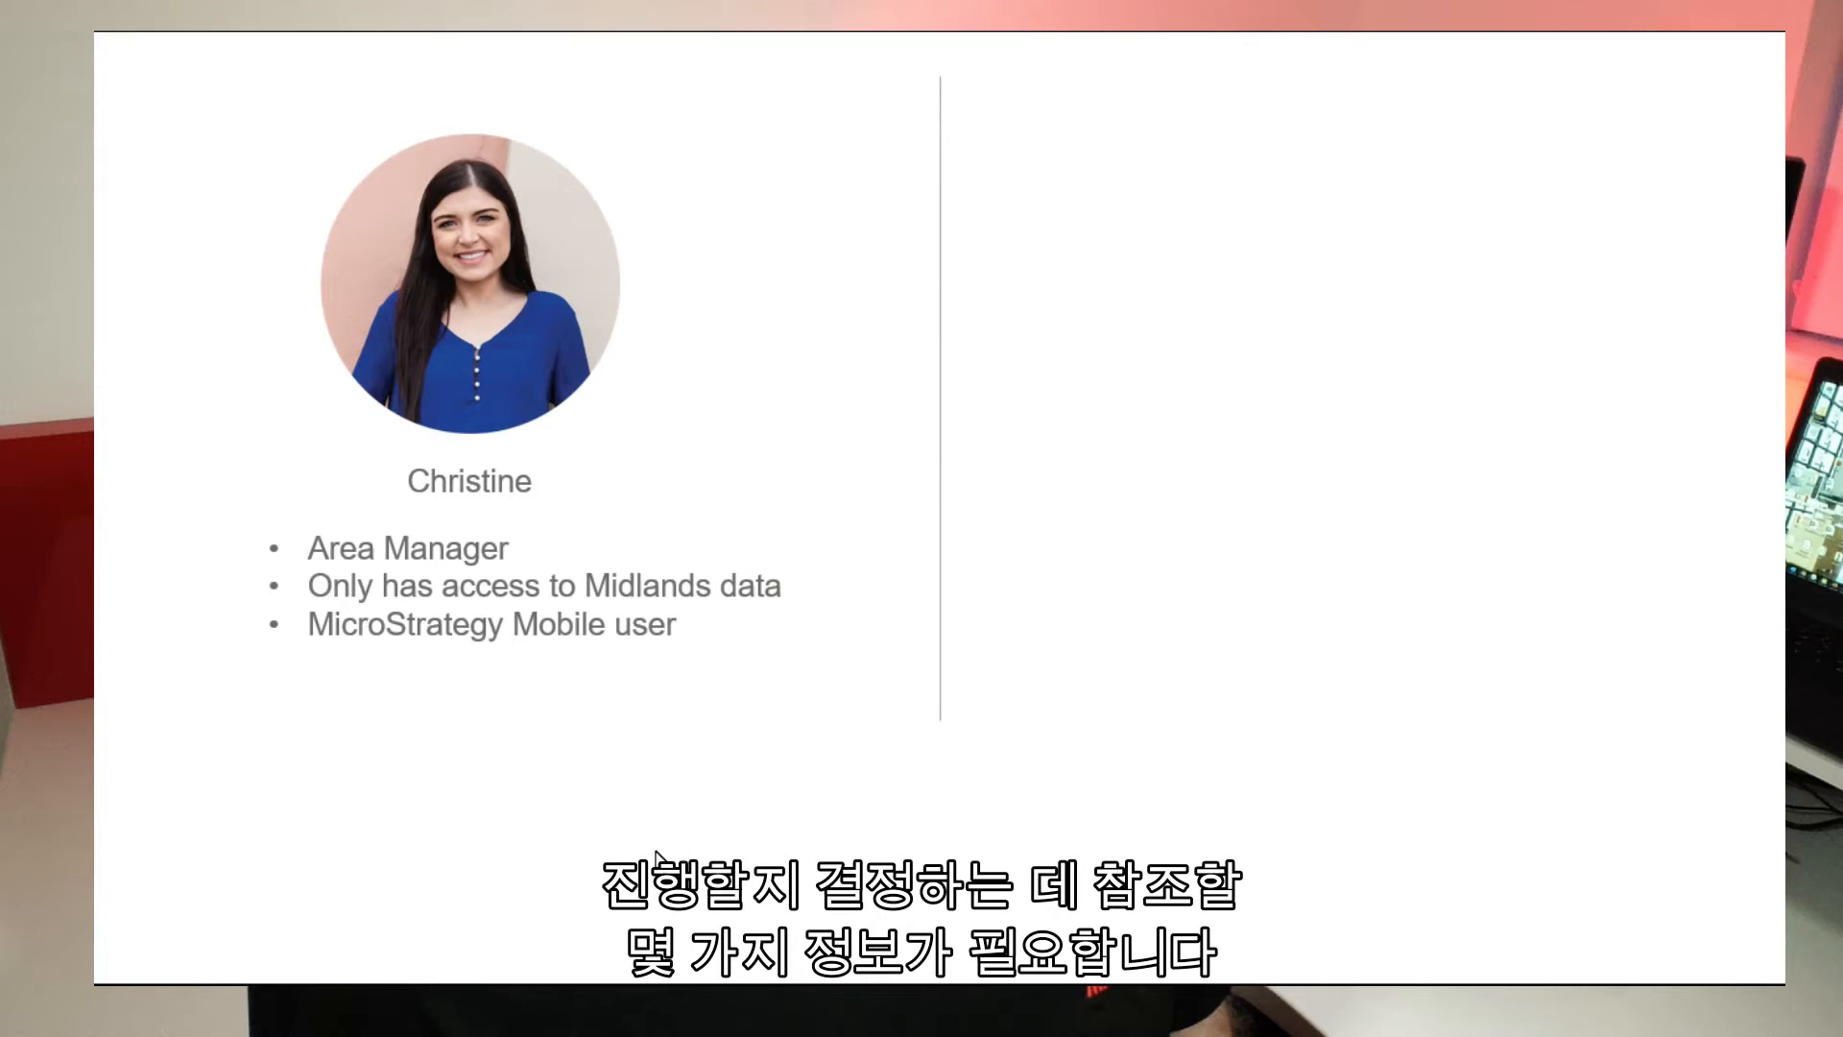
Advance the slides to show the department power-user persona and the next-campaign question.
{"action": "key", "text": "Right"}
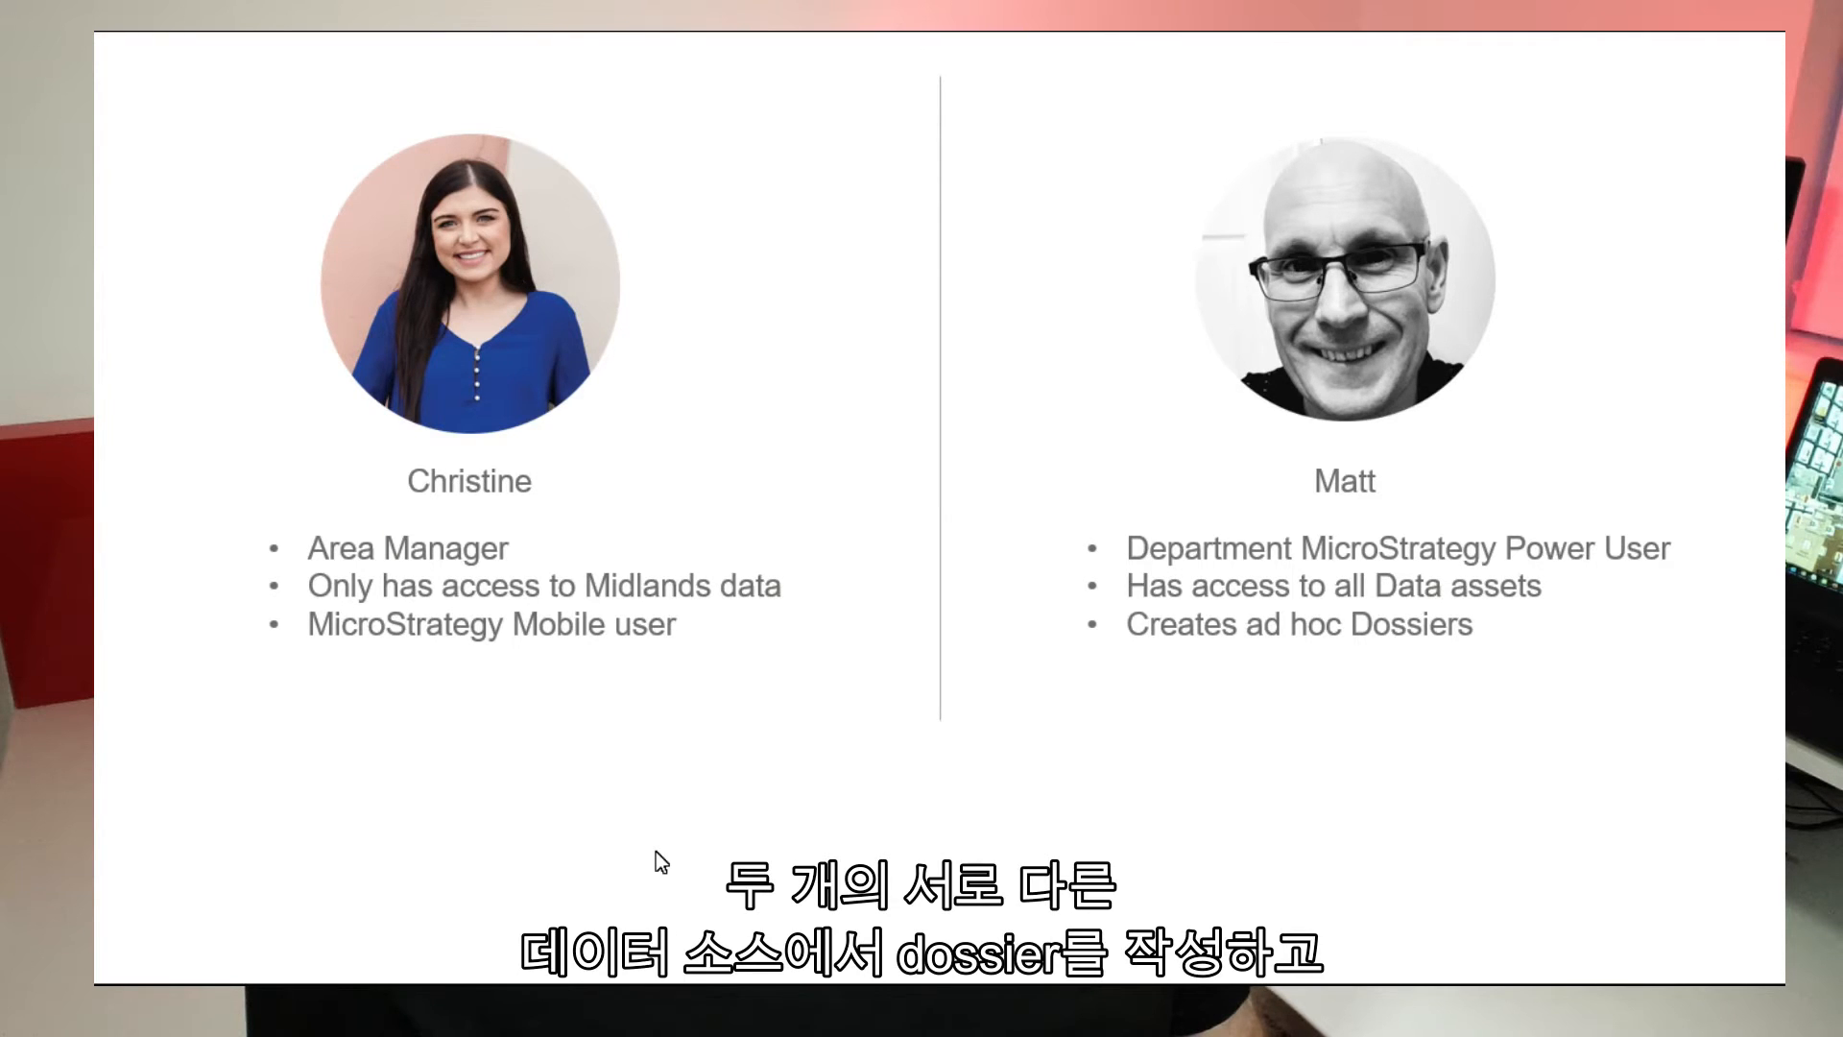
{"action": "key", "text": "Right"}
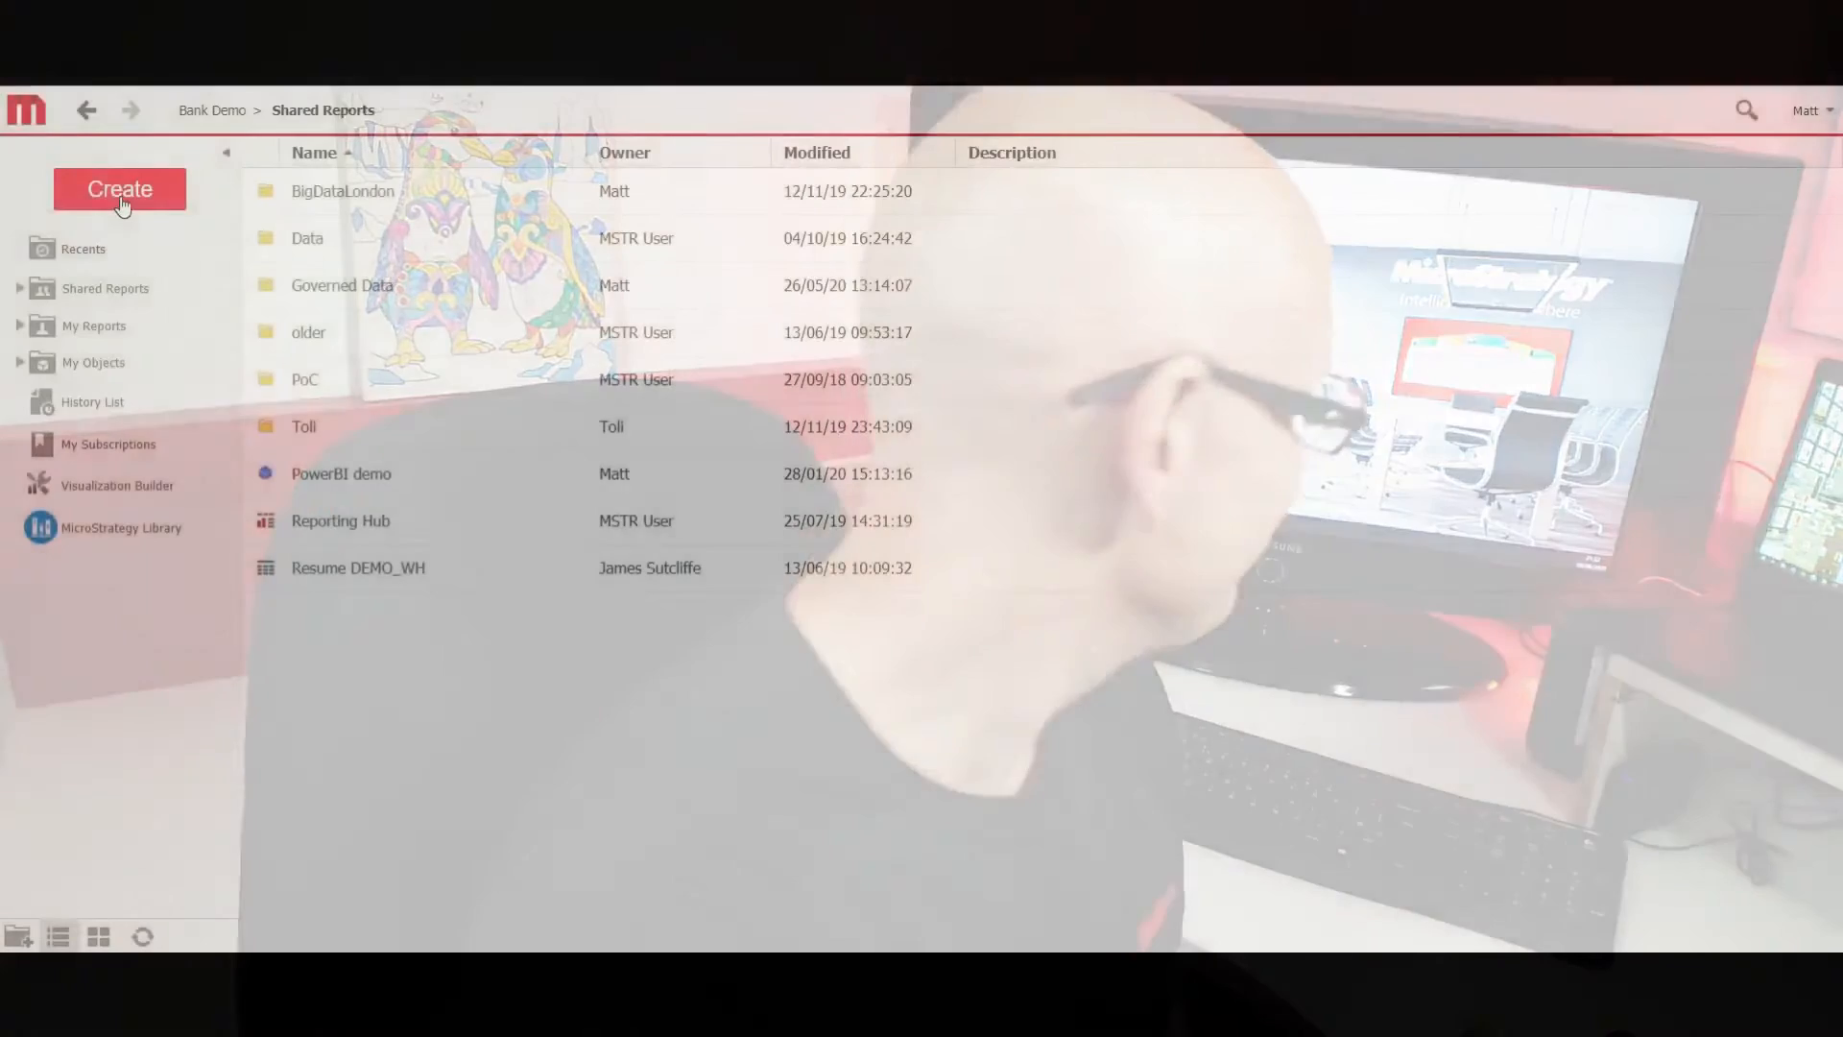
Start a new dossier from existing objects and select the Area, Branch and Region attributes.
{"action": "left_click", "coordinate": [120, 189]}
{"action": "left_click", "coordinate": [152, 244]}
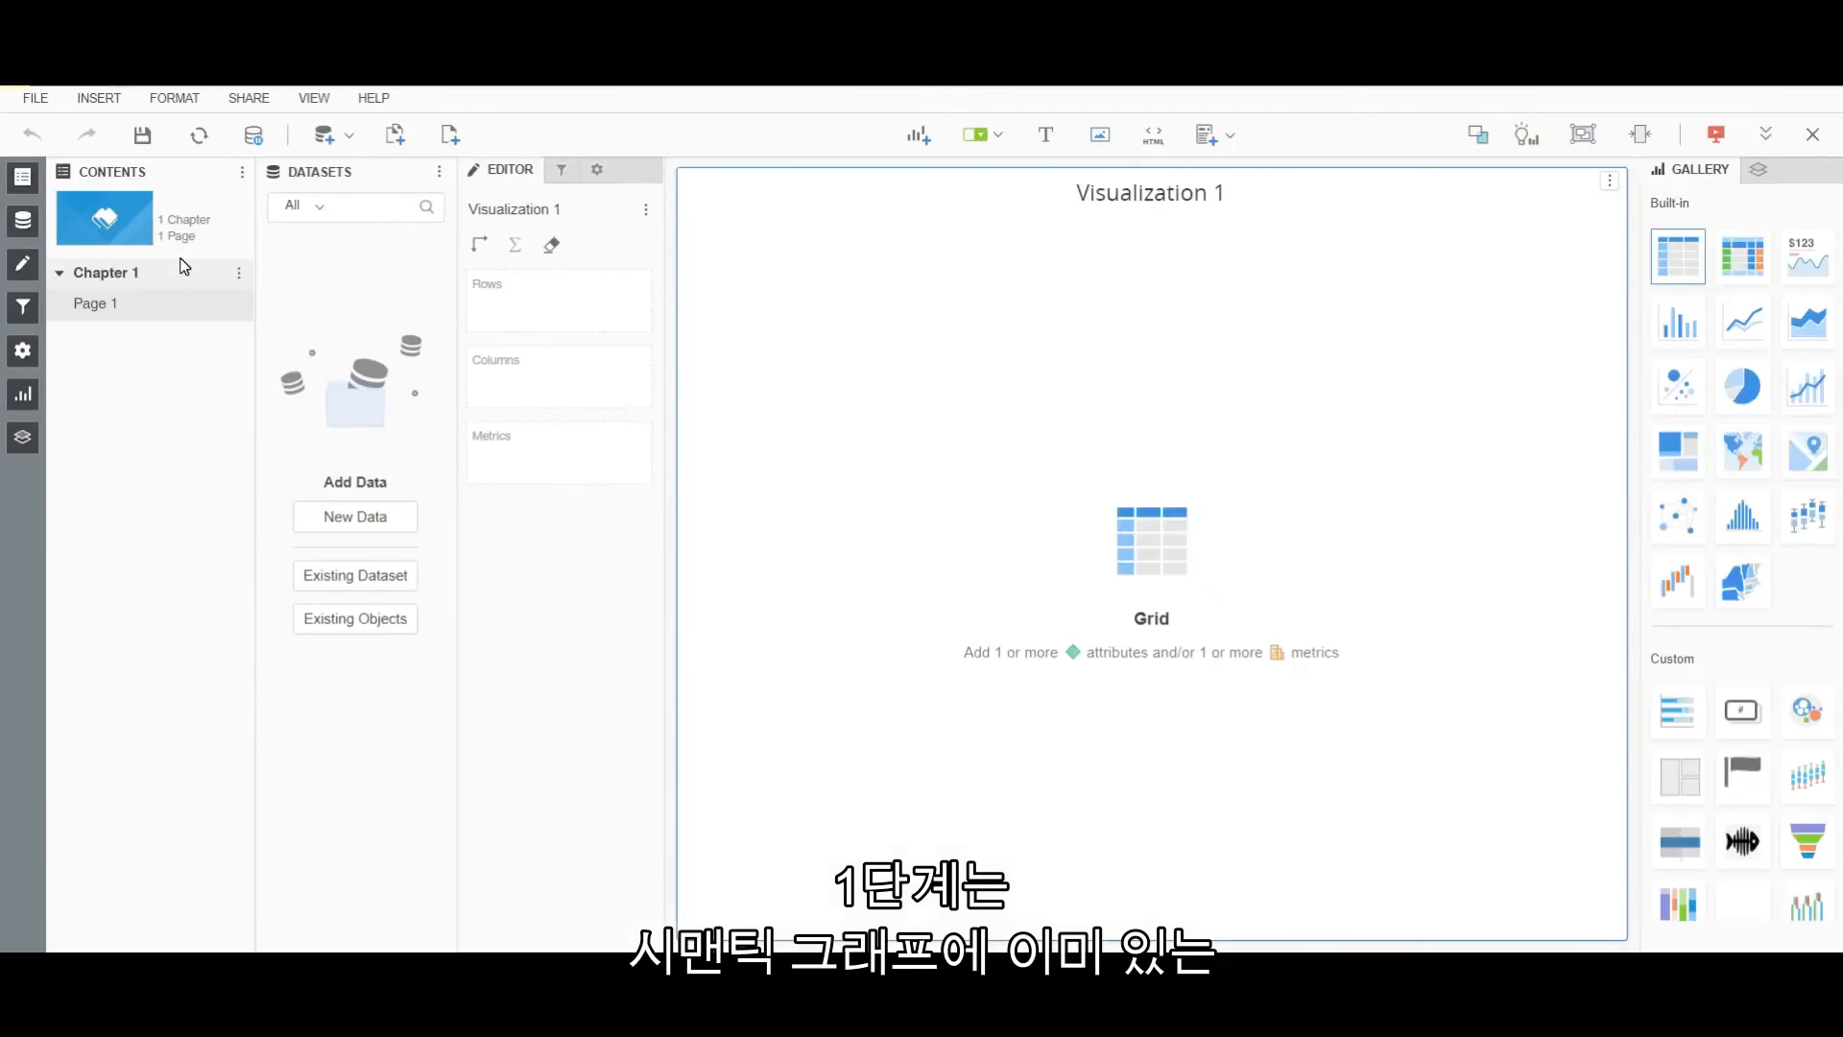
{"action": "left_click", "coordinate": [371, 624]}
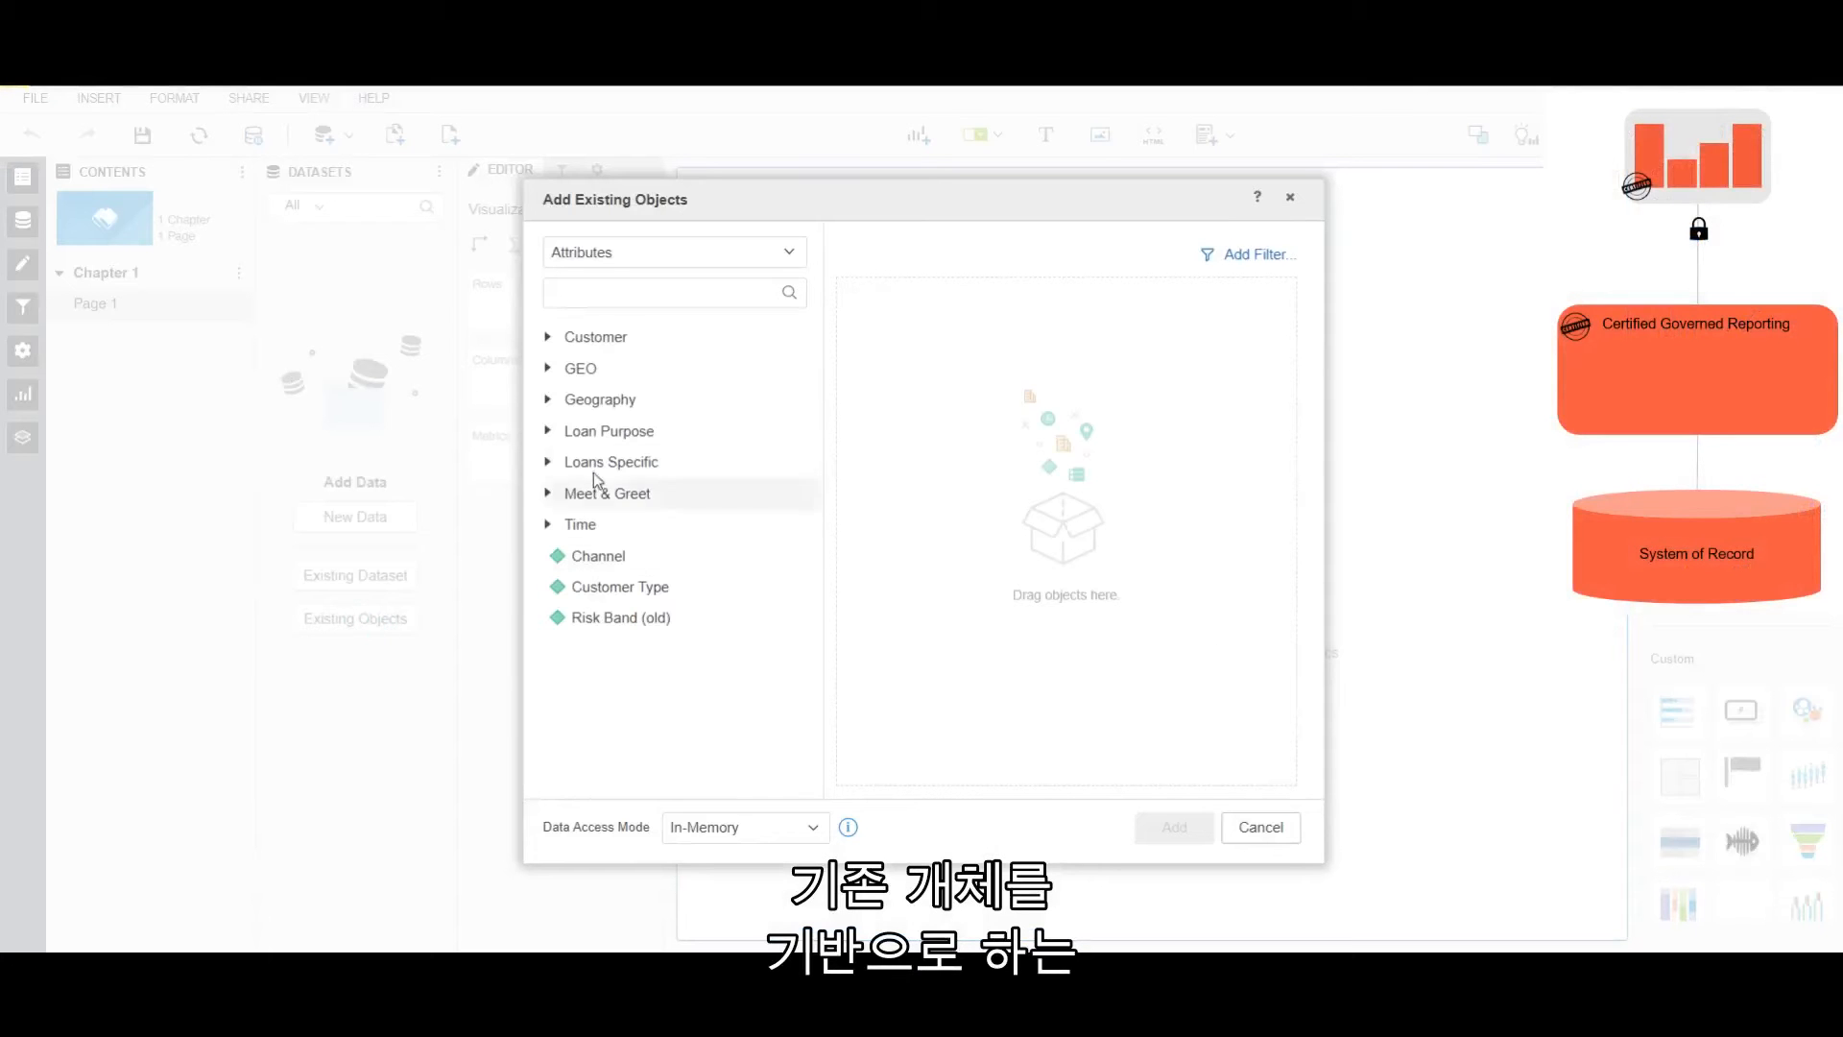
{"action": "left_click", "coordinate": [549, 403]}
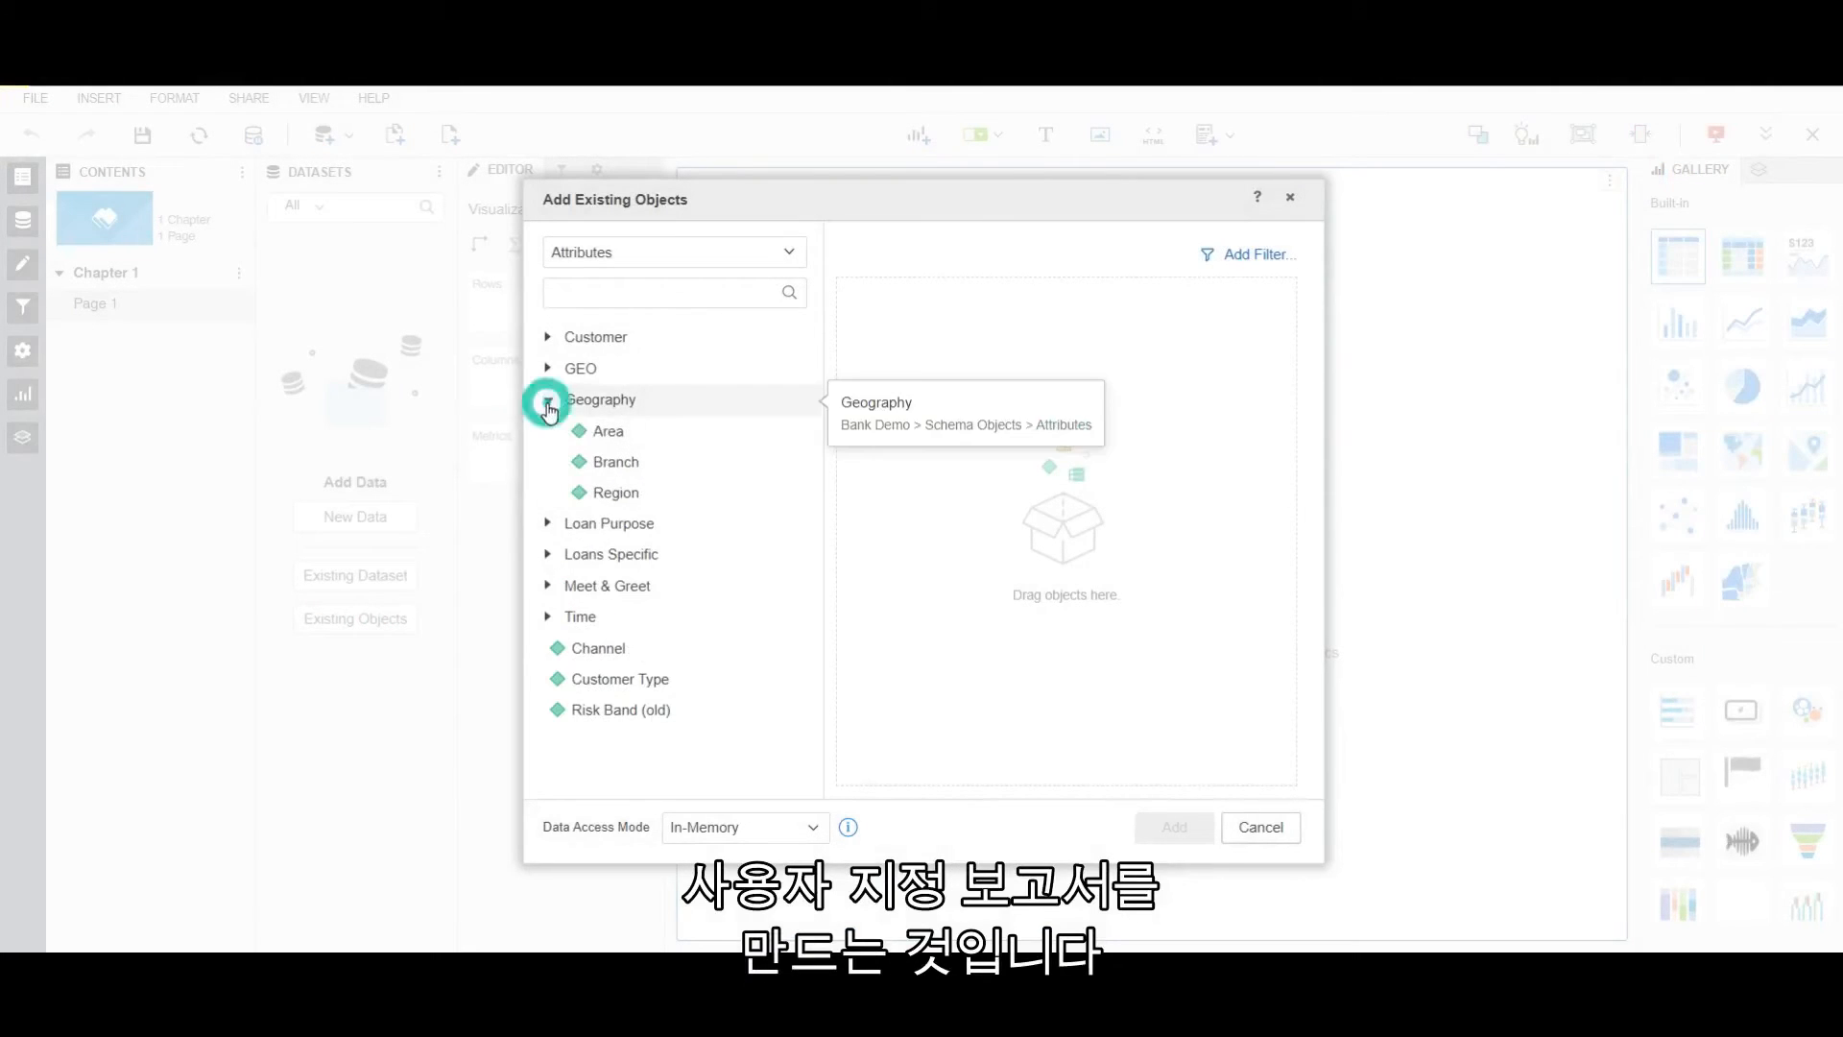
{"action": "left_click", "coordinate": [609, 431]}
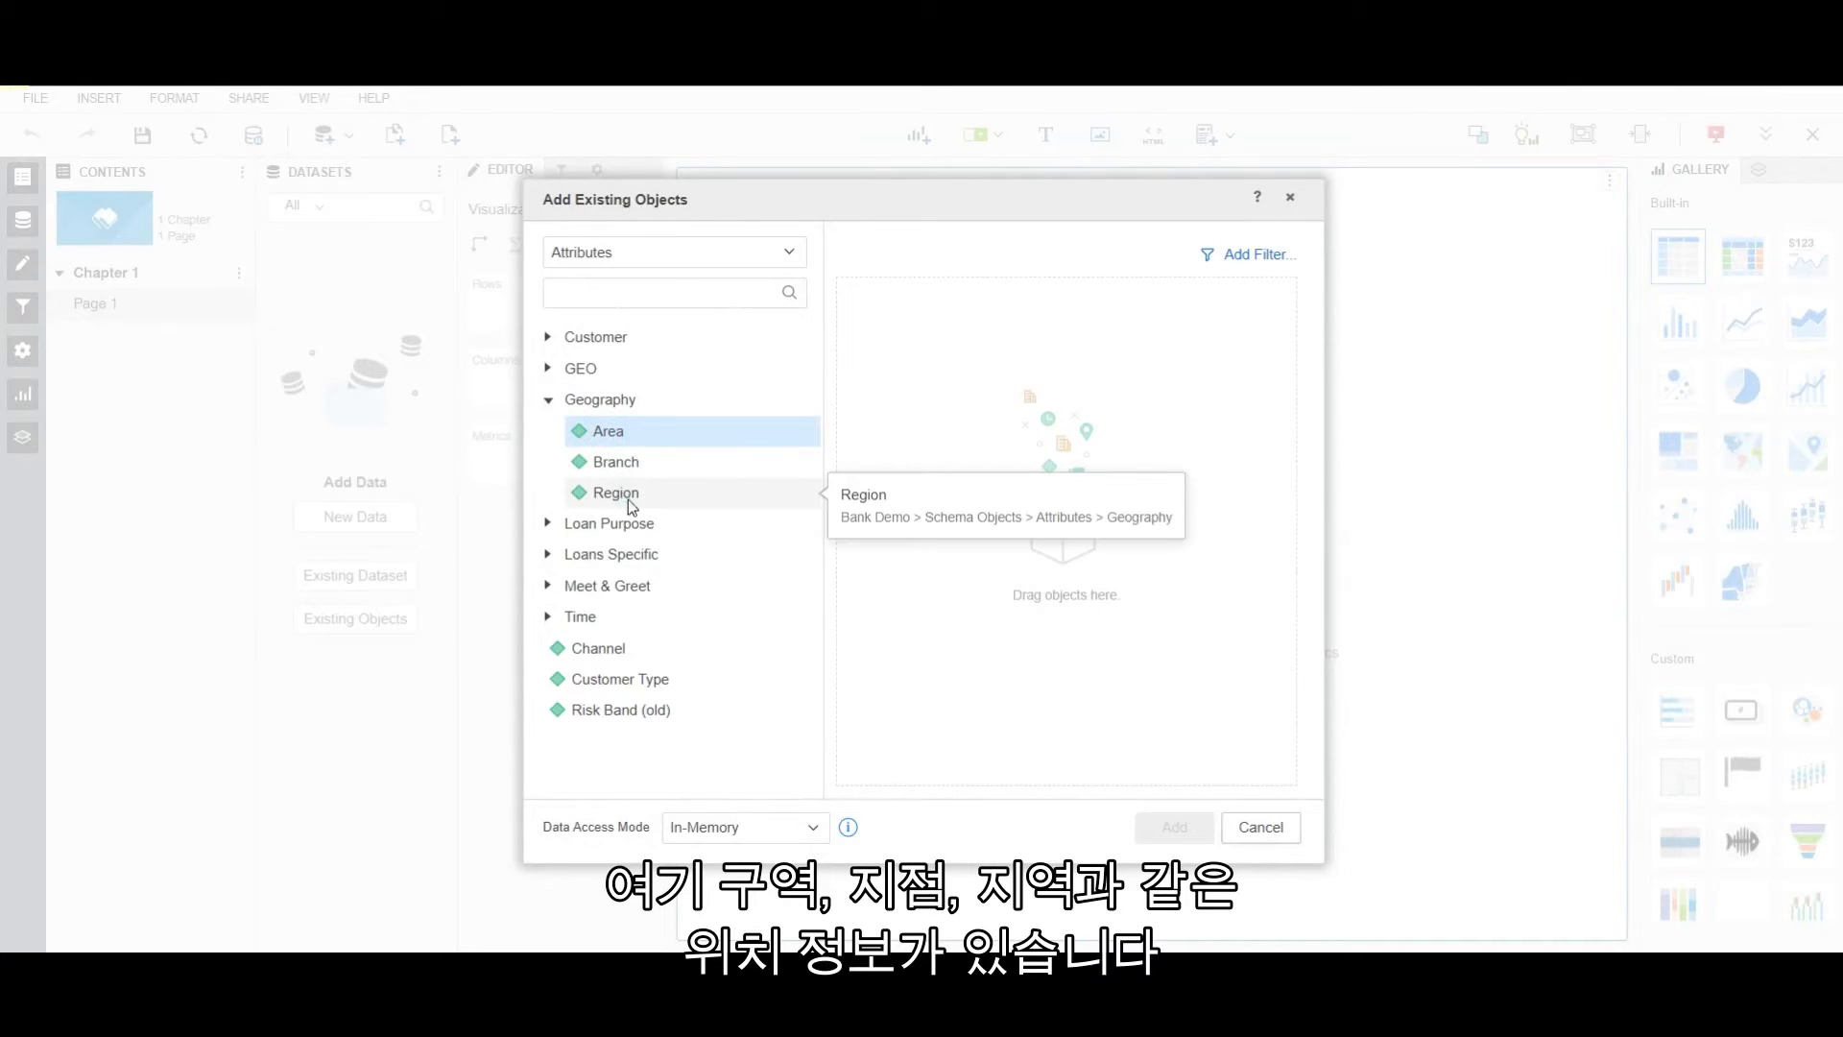
{"action": "left_click", "coordinate": [625, 493], "text": "shift"}
{"action": "left_click_drag", "start_coordinate": [620, 492], "coordinate": [1029, 519]}
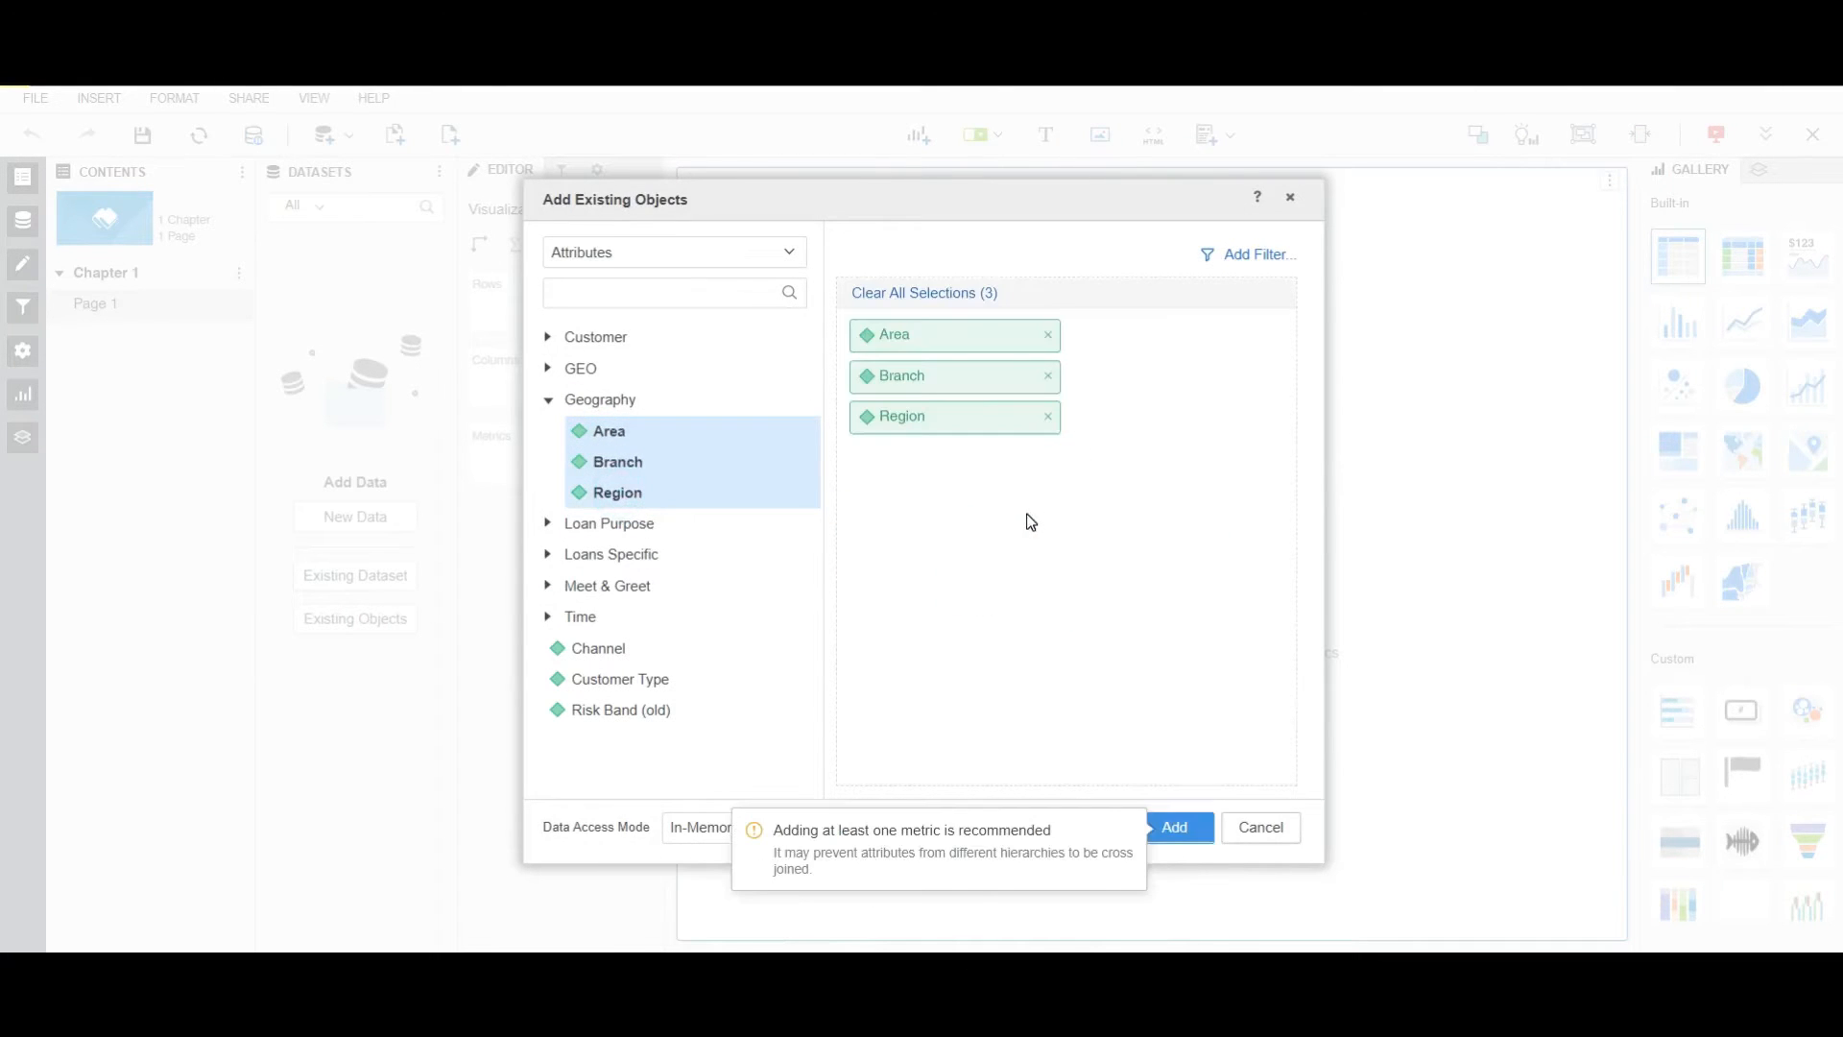
Add the Closing Balance, Opening Balance and Total Income metrics, then create the dataset.
{"action": "left_click", "coordinate": [645, 252]}
{"action": "left_click", "coordinate": [597, 331]}
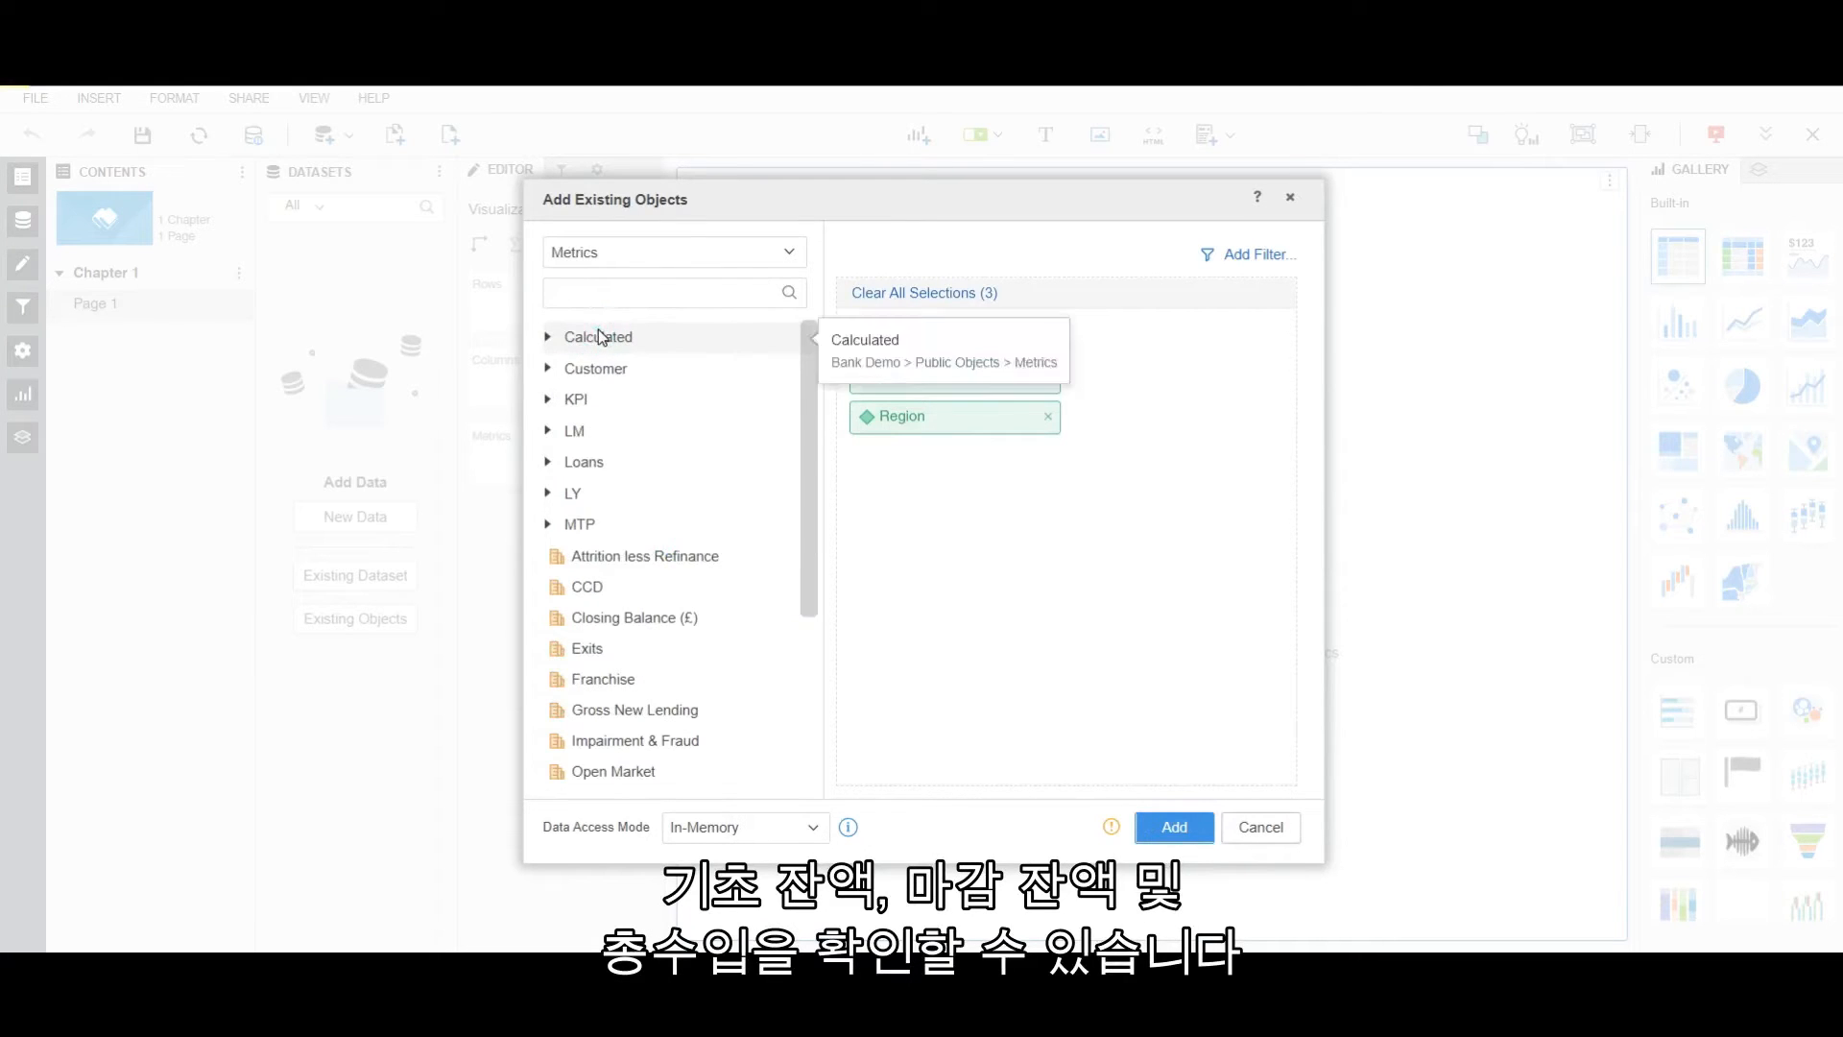
{"action": "double_click", "coordinate": [649, 619]}
{"action": "scroll", "coordinate": [649, 619], "scroll_direction": "down", "scroll_amount": 3}
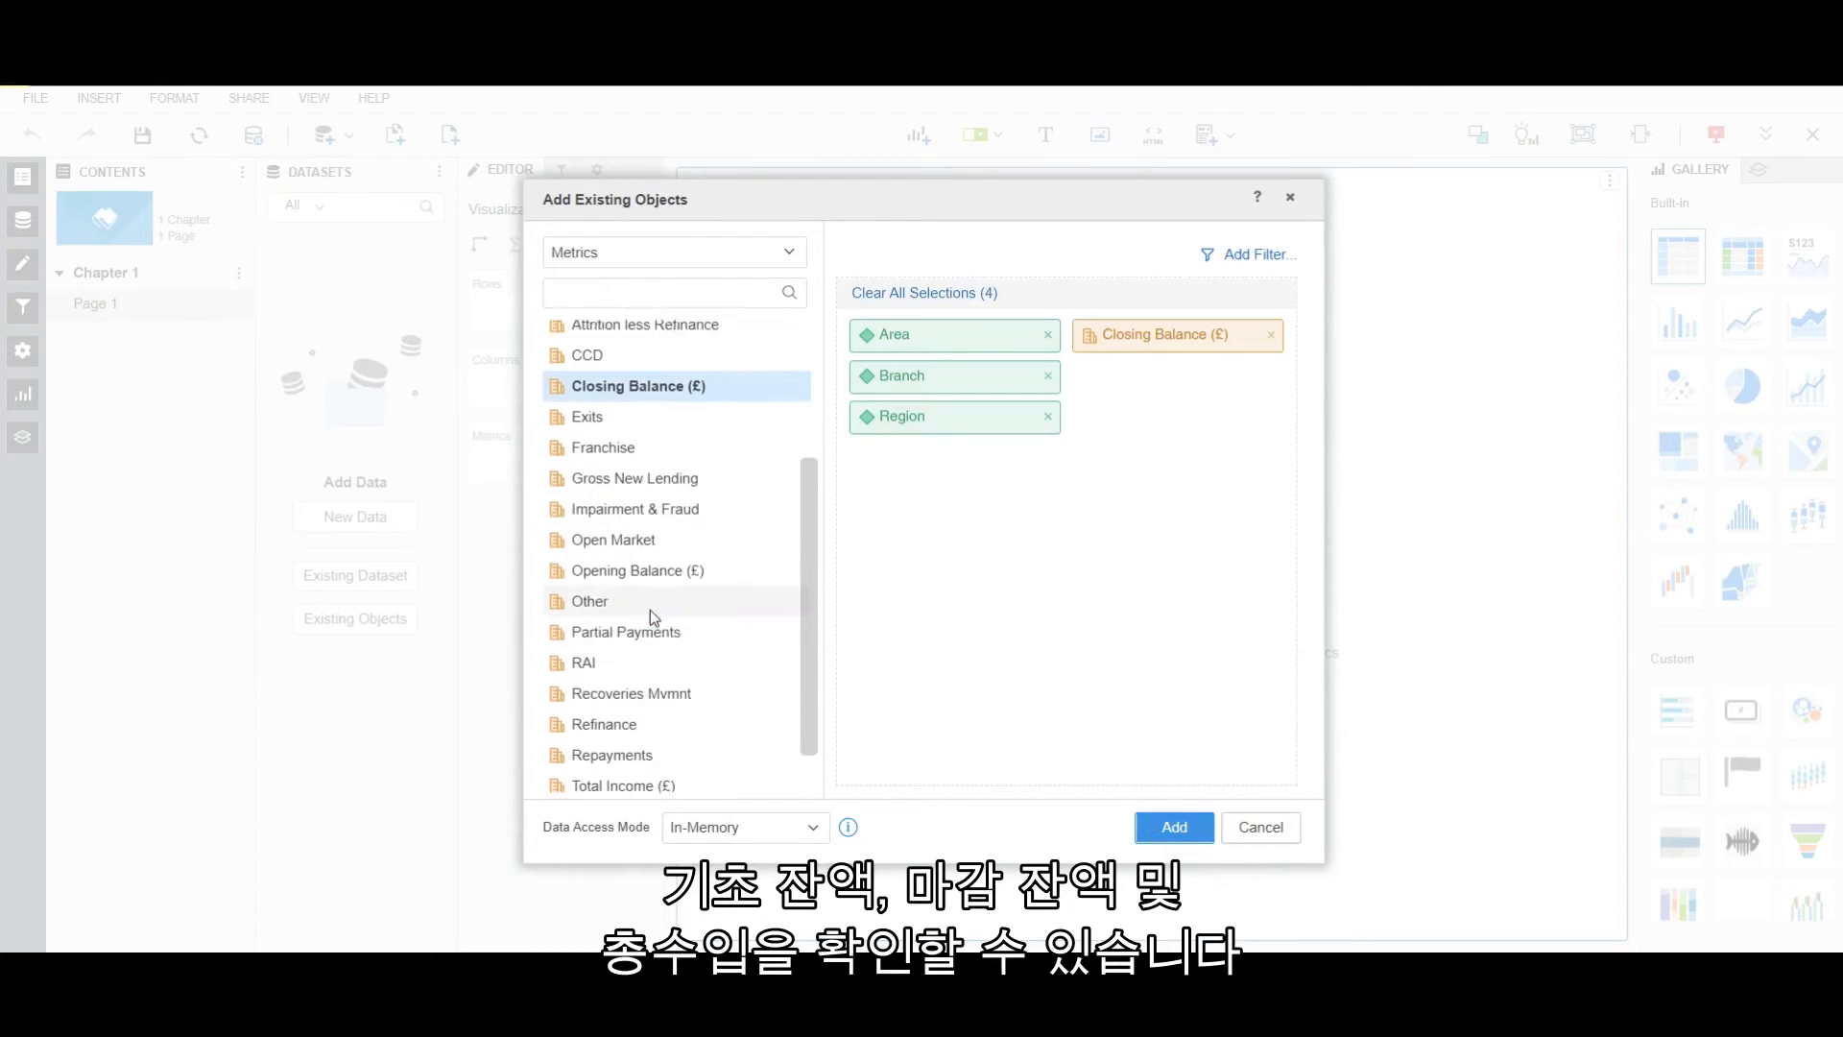
{"action": "double_click", "coordinate": [638, 564]}
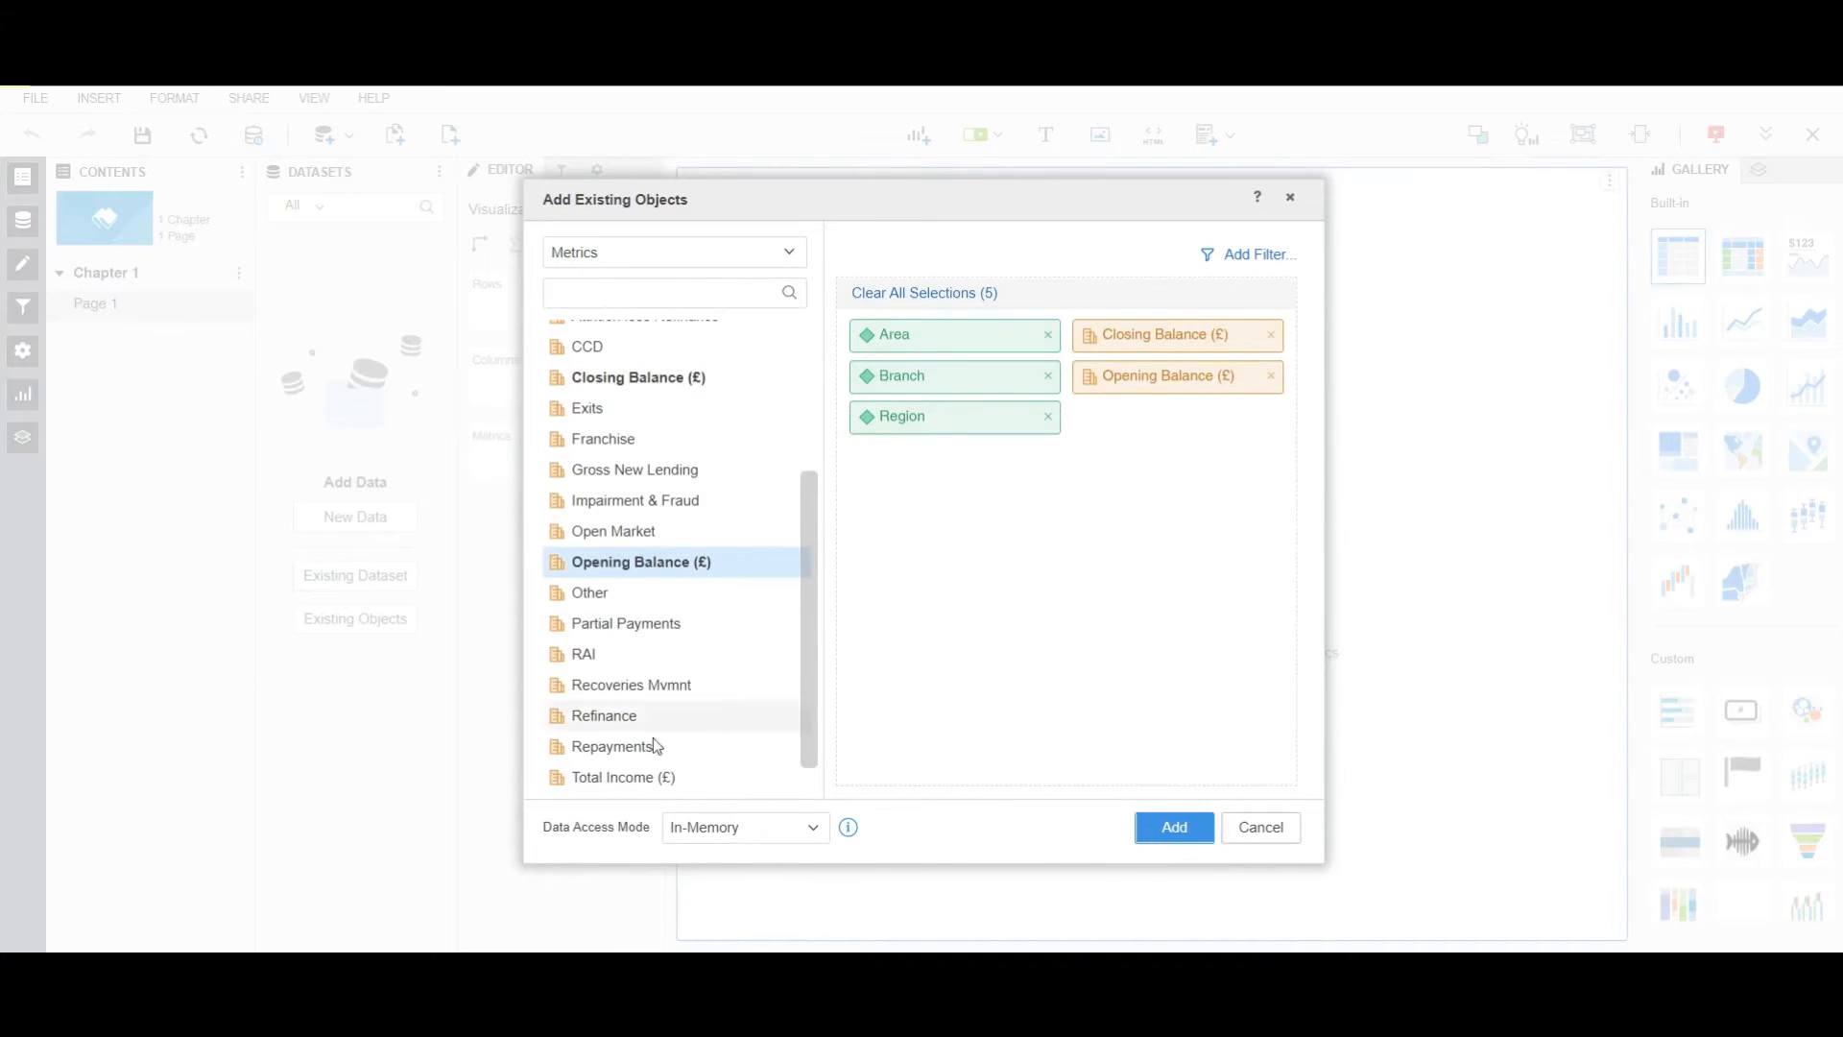
{"action": "double_click", "coordinate": [661, 776]}
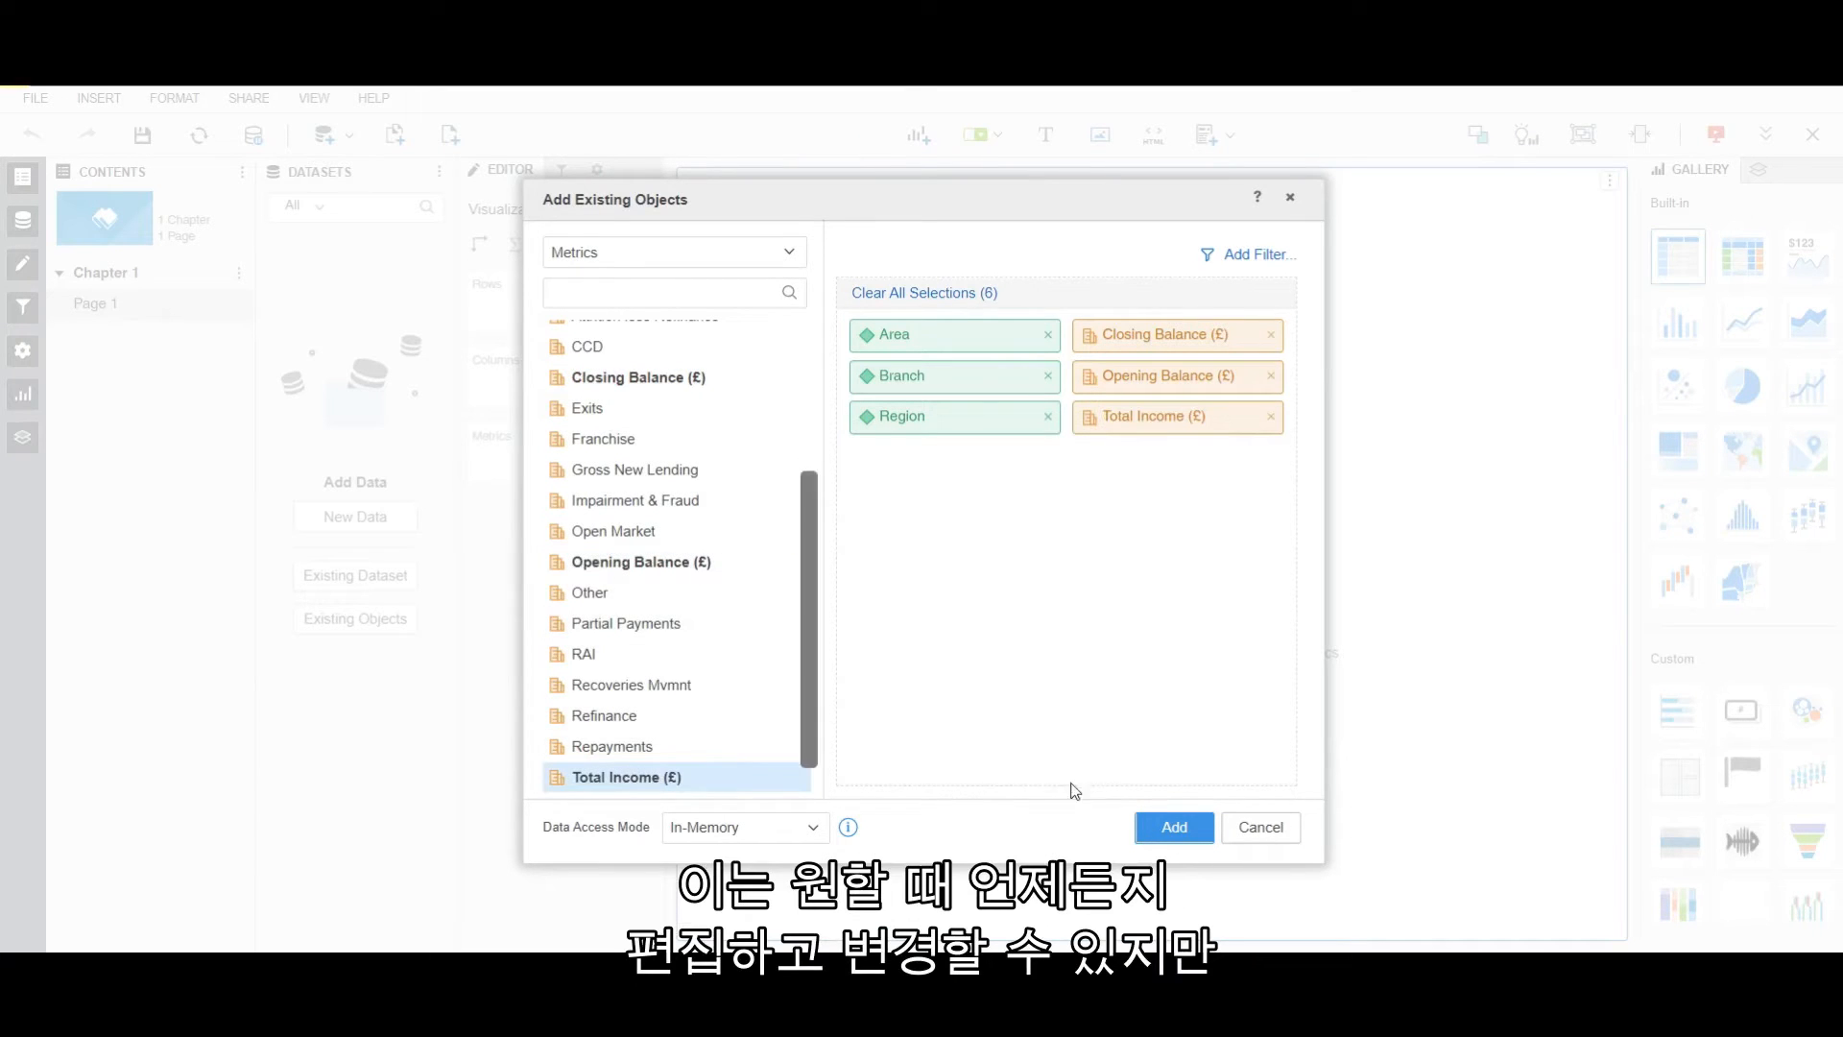
{"action": "left_click", "coordinate": [1164, 829]}
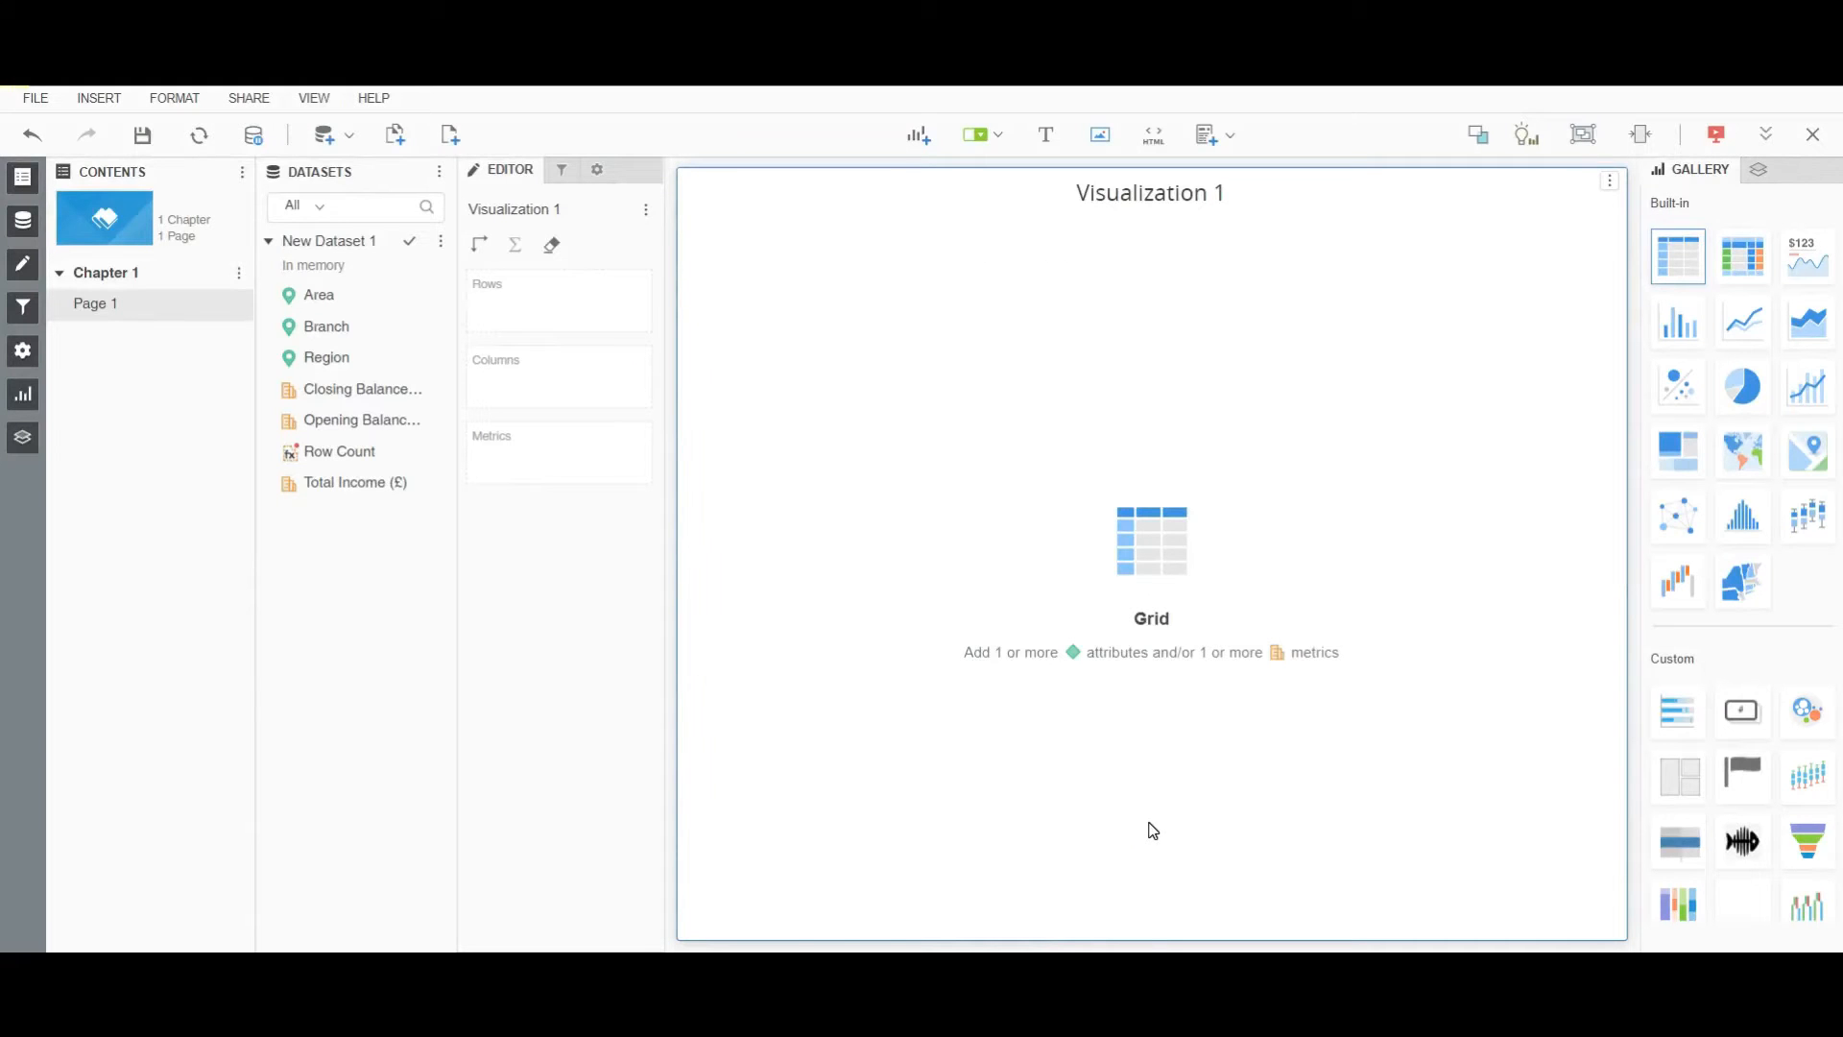
Import the BANK_MKT table from 1_Snowflake's PUBLIC namespace and open its data preview.
{"action": "left_click", "coordinate": [328, 141]}
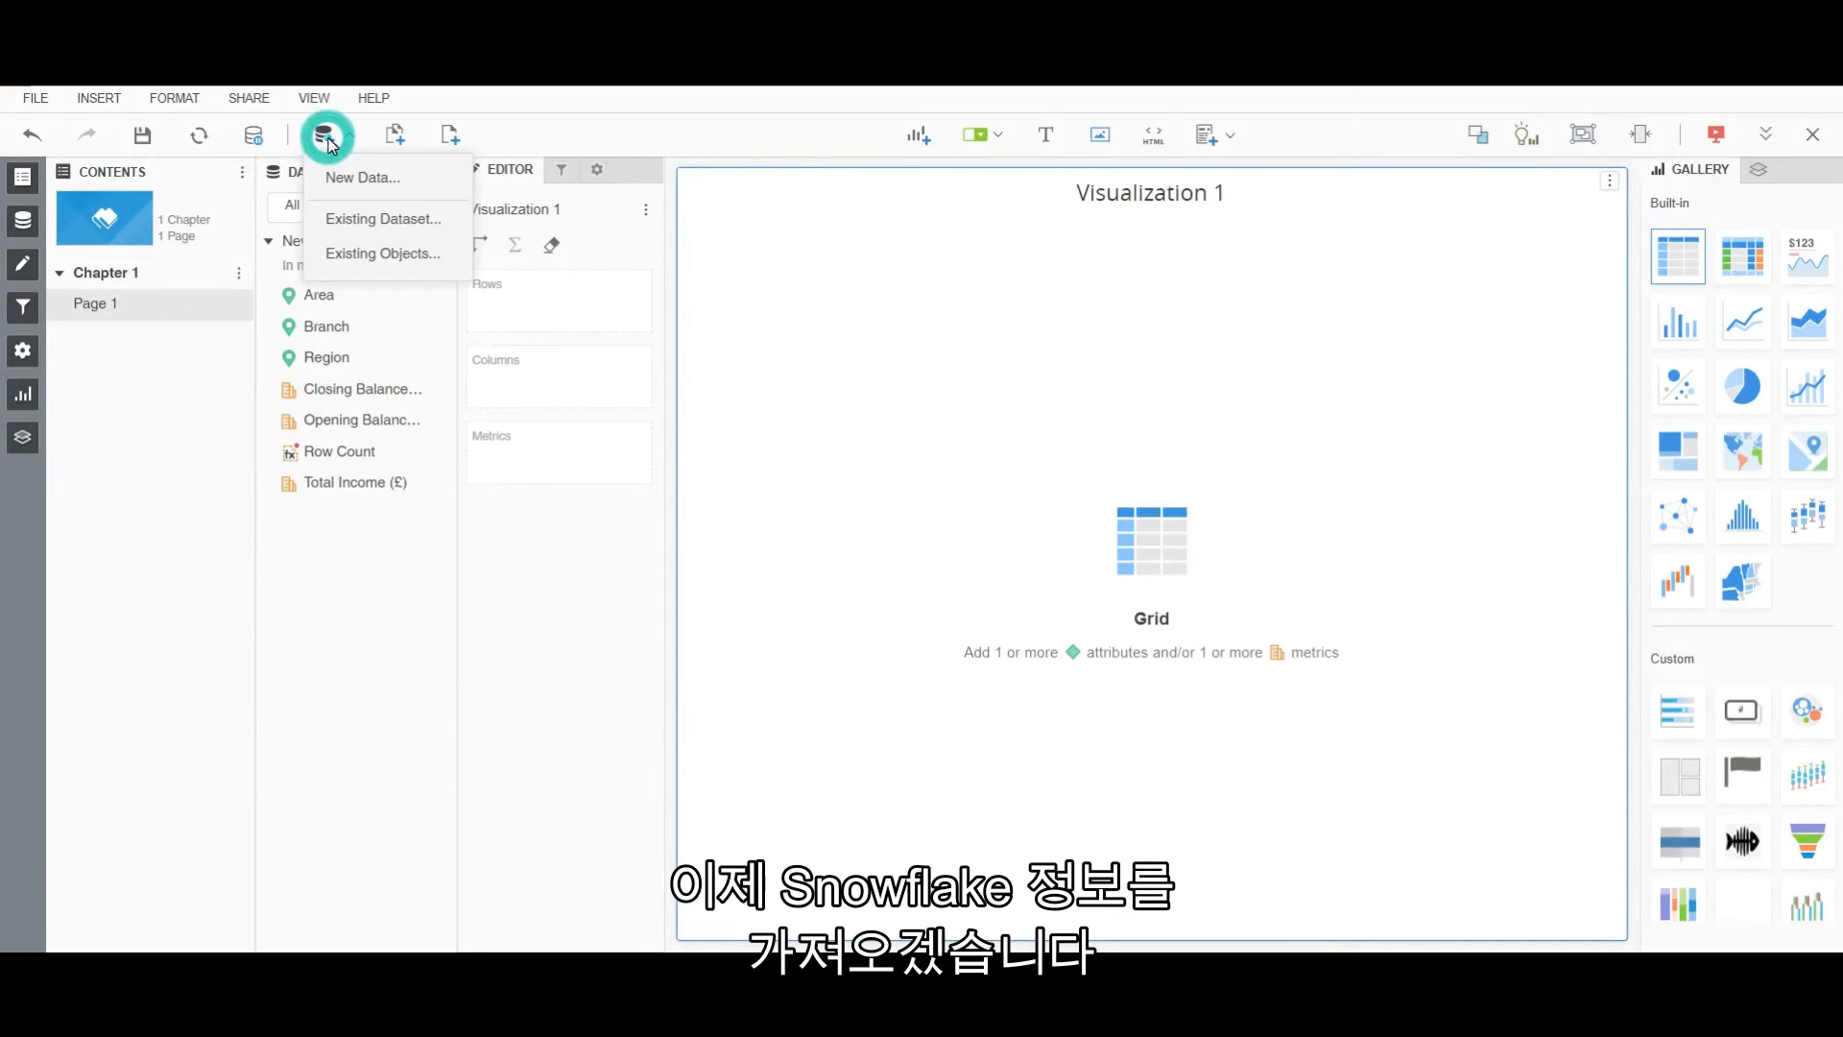
{"action": "left_click", "coordinate": [417, 194]}
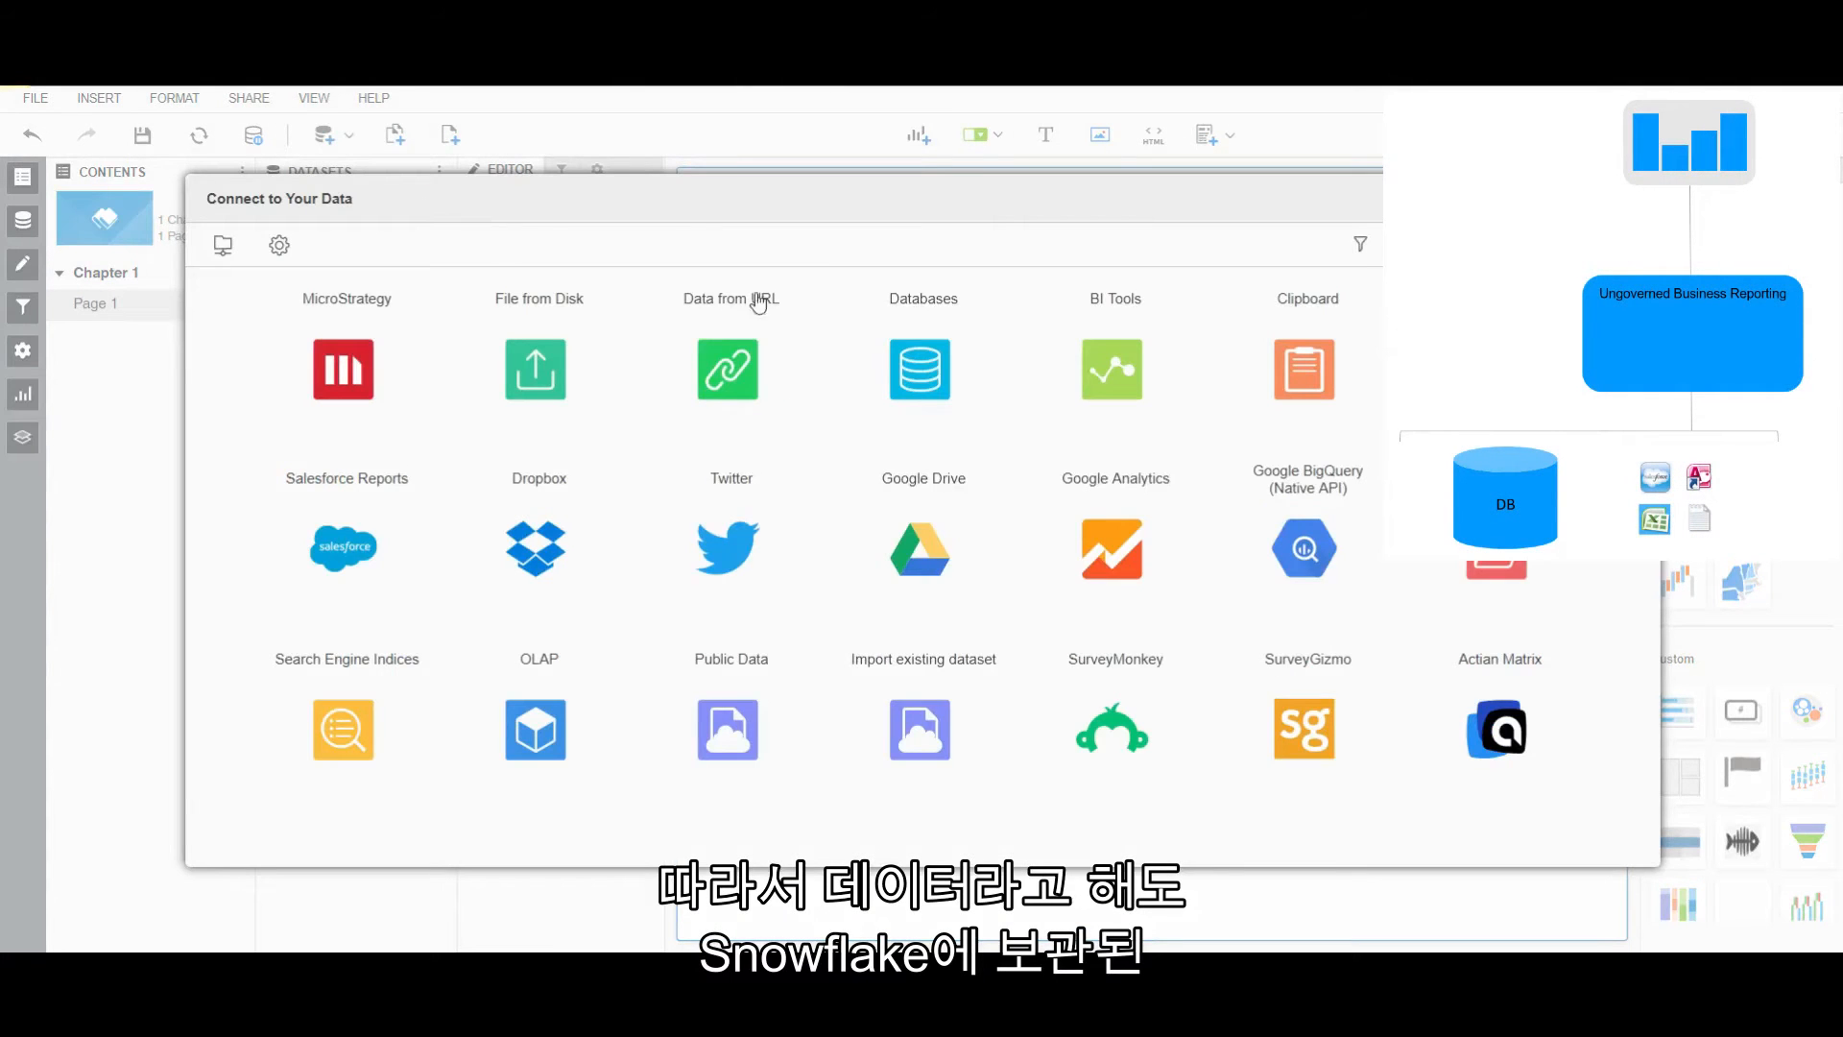
{"action": "left_click", "coordinate": [934, 389]}
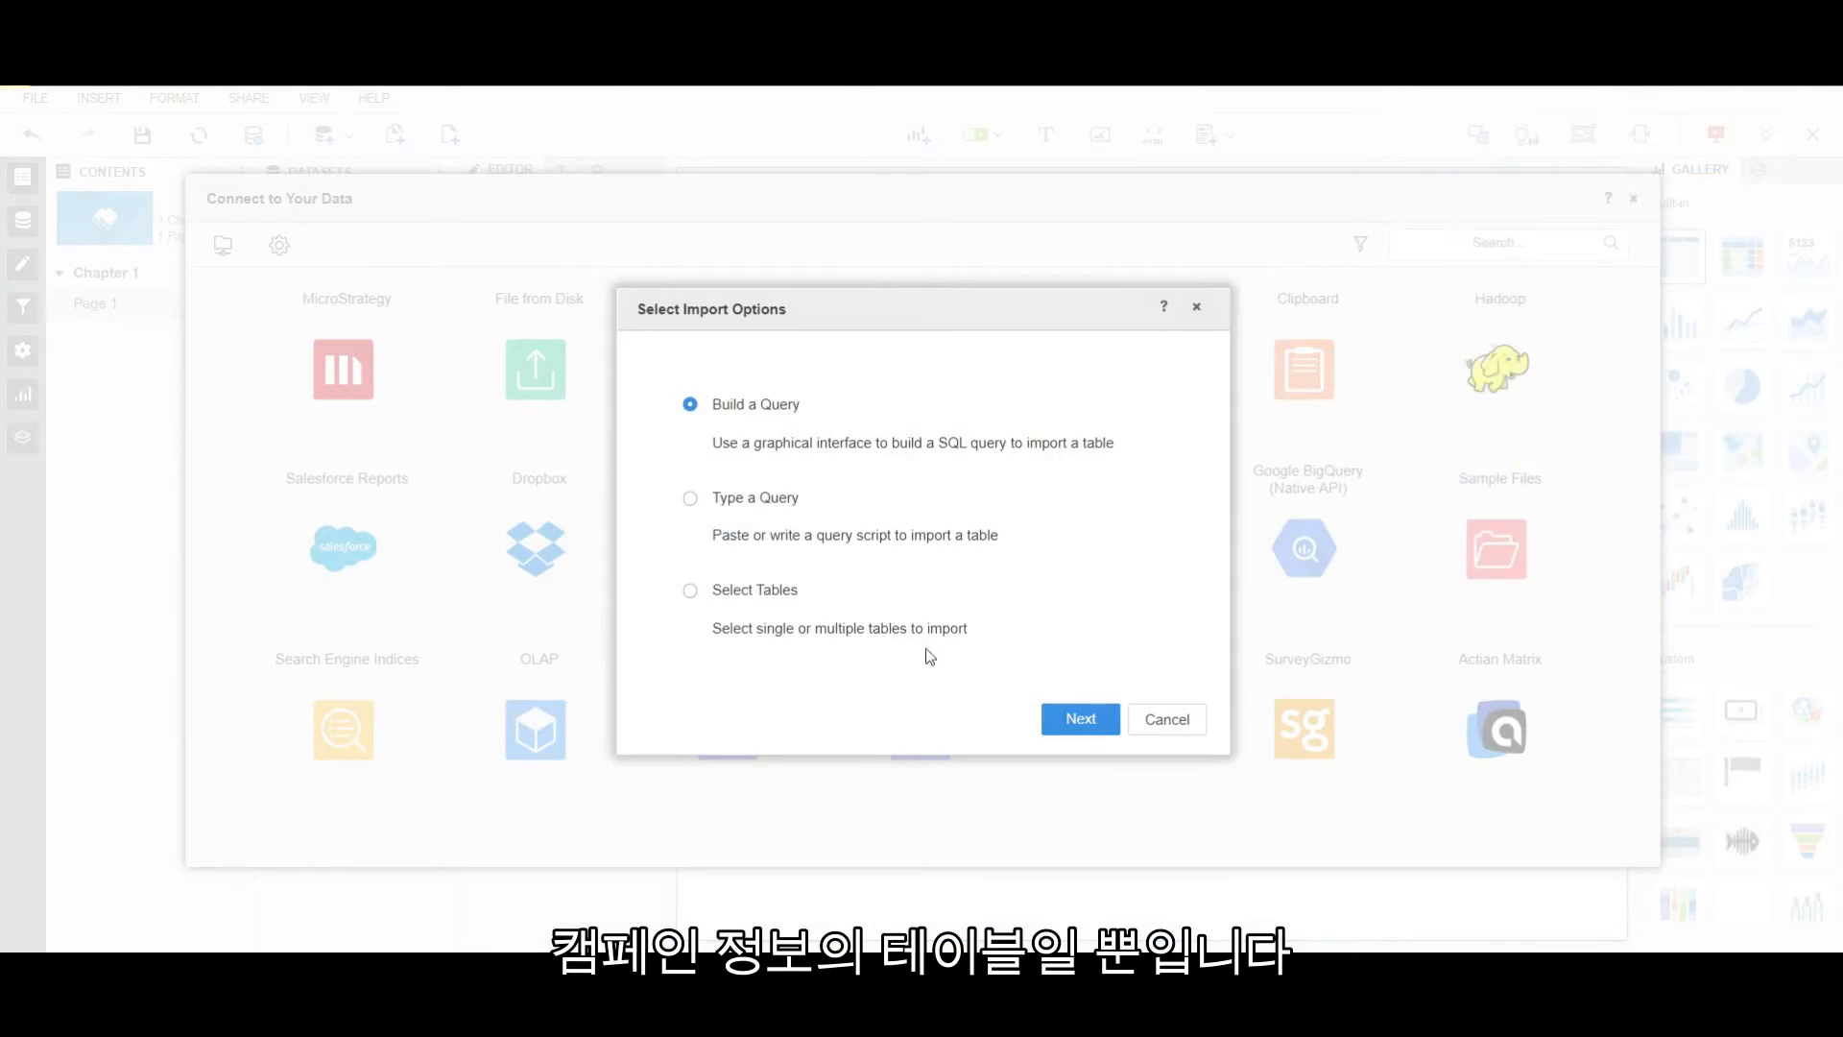
{"action": "left_click", "coordinate": [1071, 720]}
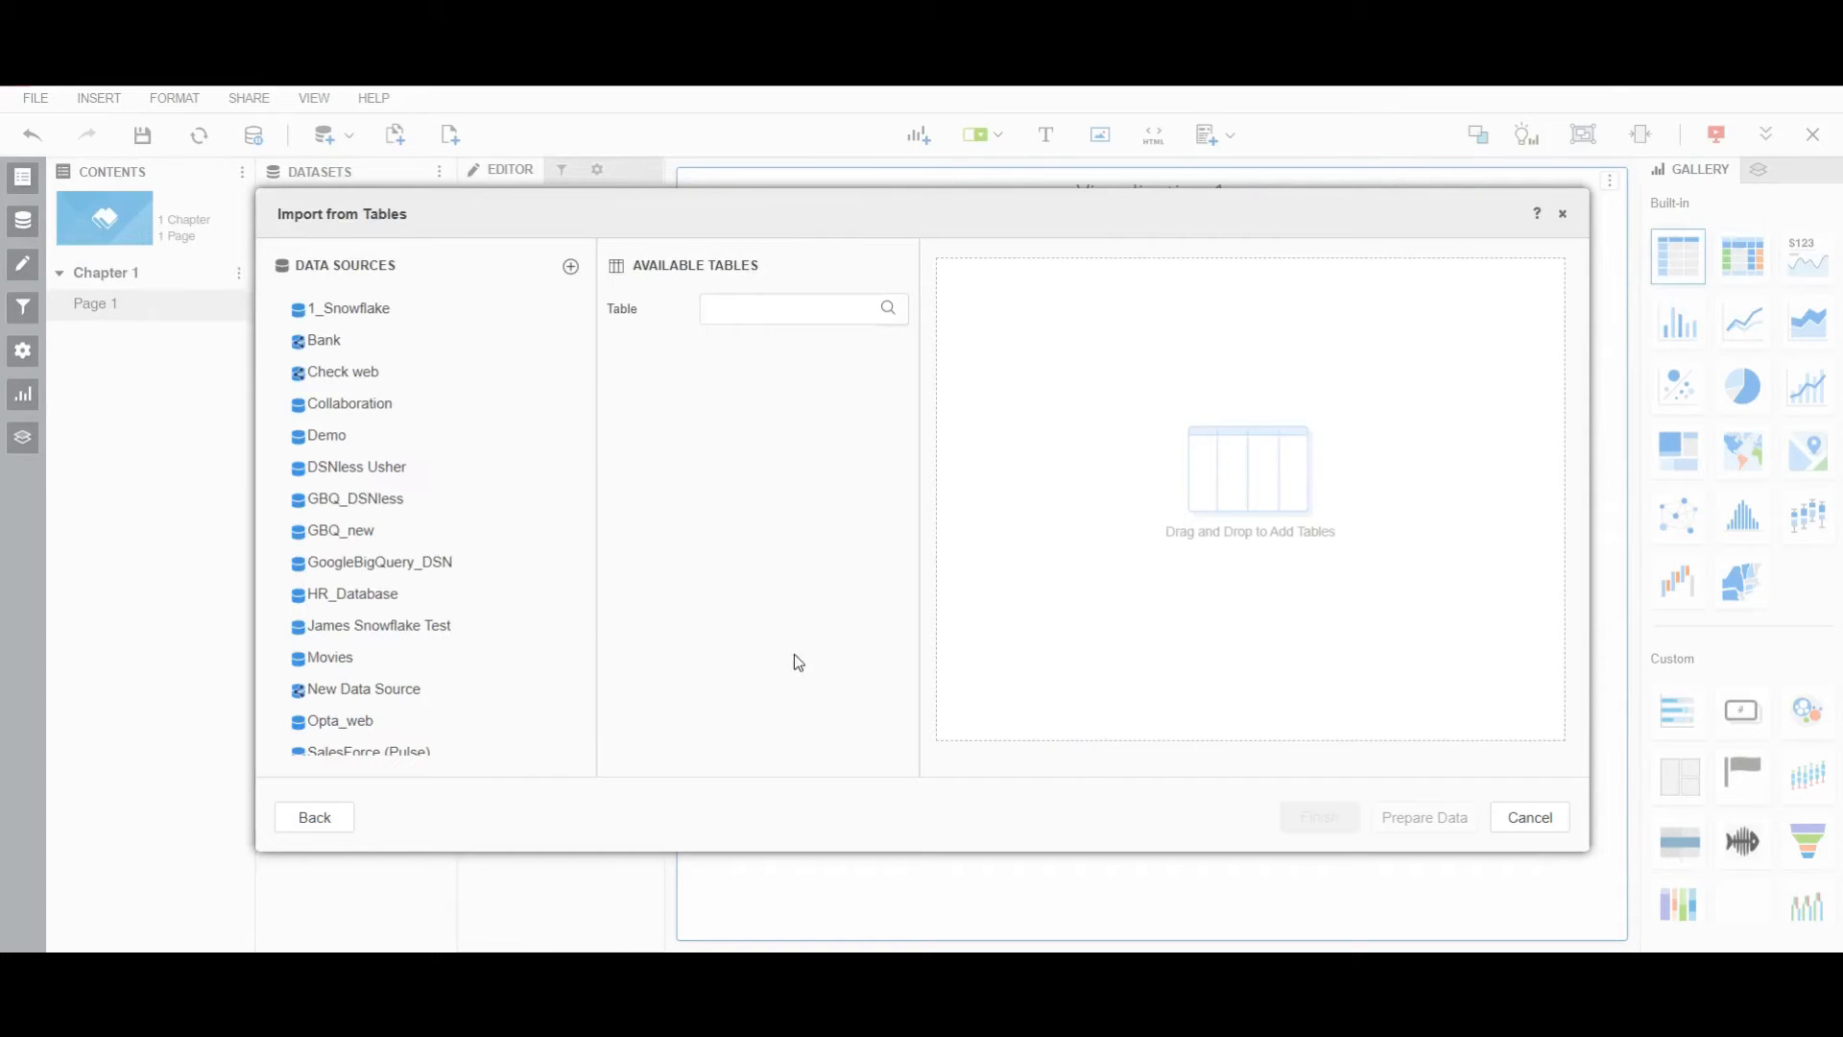
{"action": "left_click", "coordinate": [326, 307]}
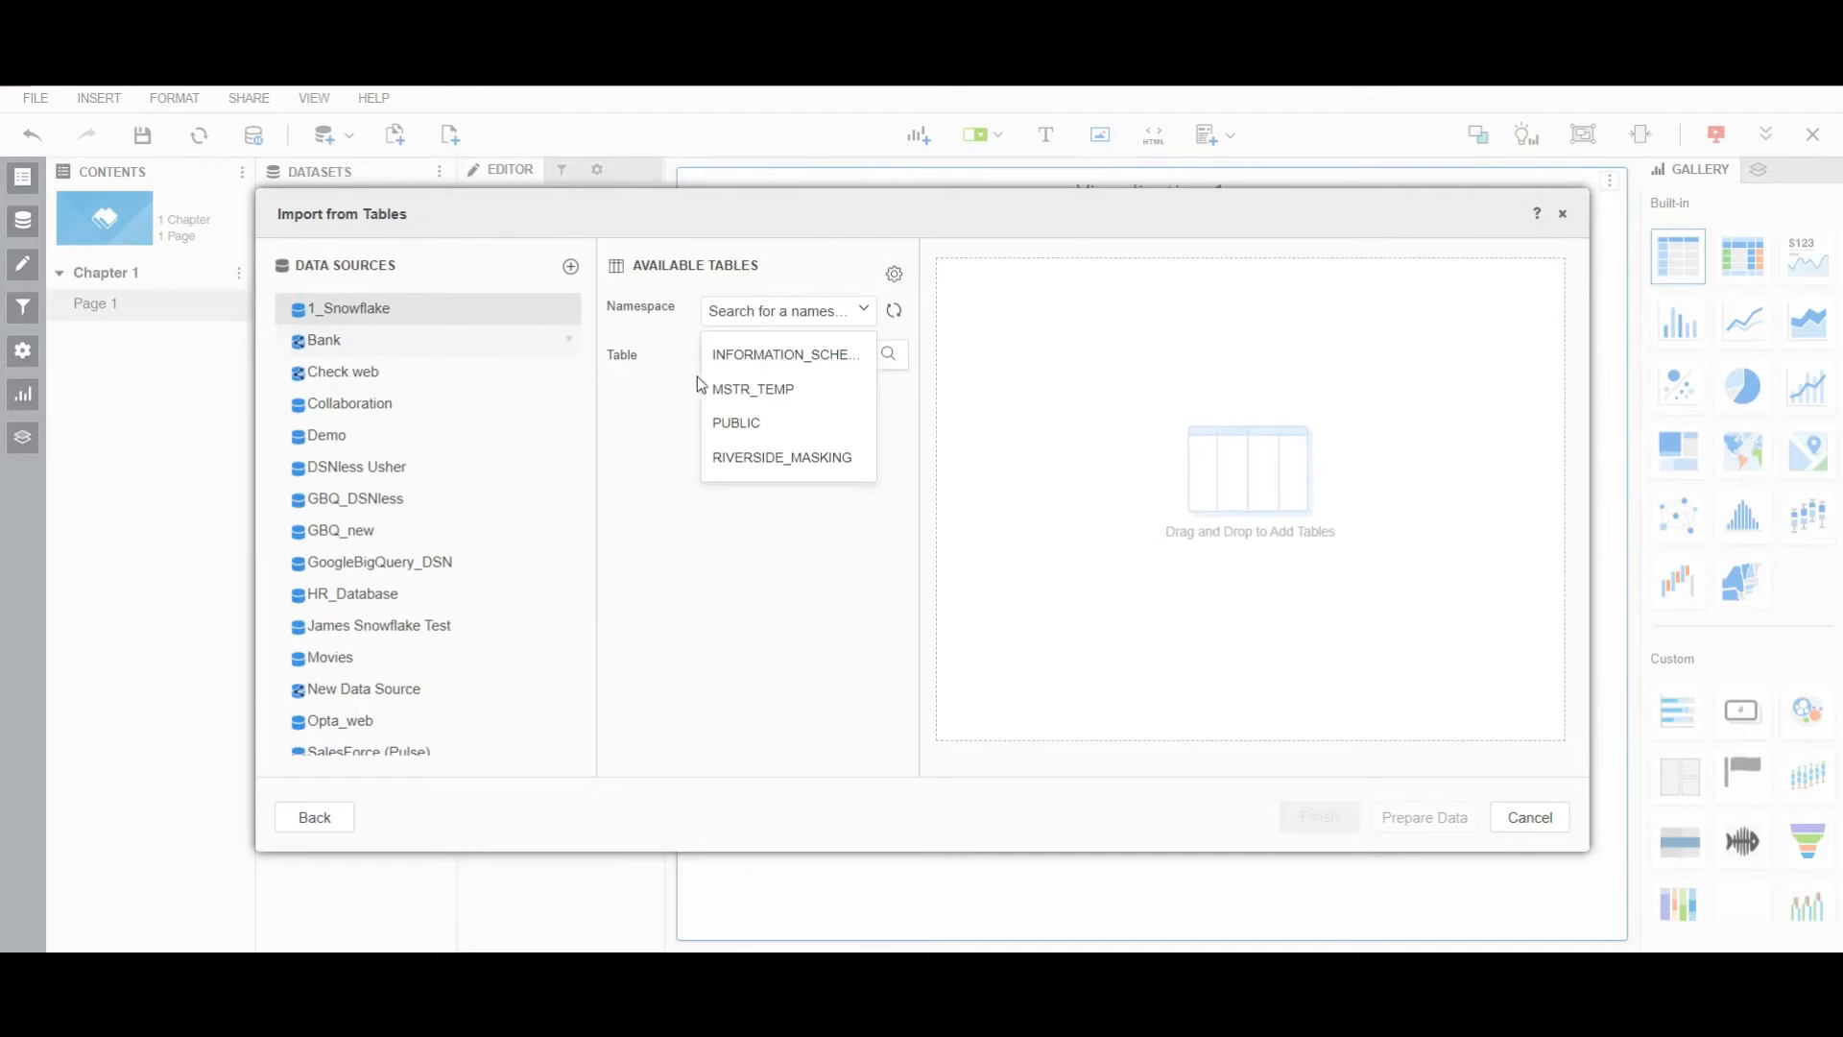
{"action": "left_click", "coordinate": [748, 422]}
{"action": "left_click_drag", "start_coordinate": [695, 391], "coordinate": [1007, 508]}
{"action": "left_click", "coordinate": [1422, 826]}
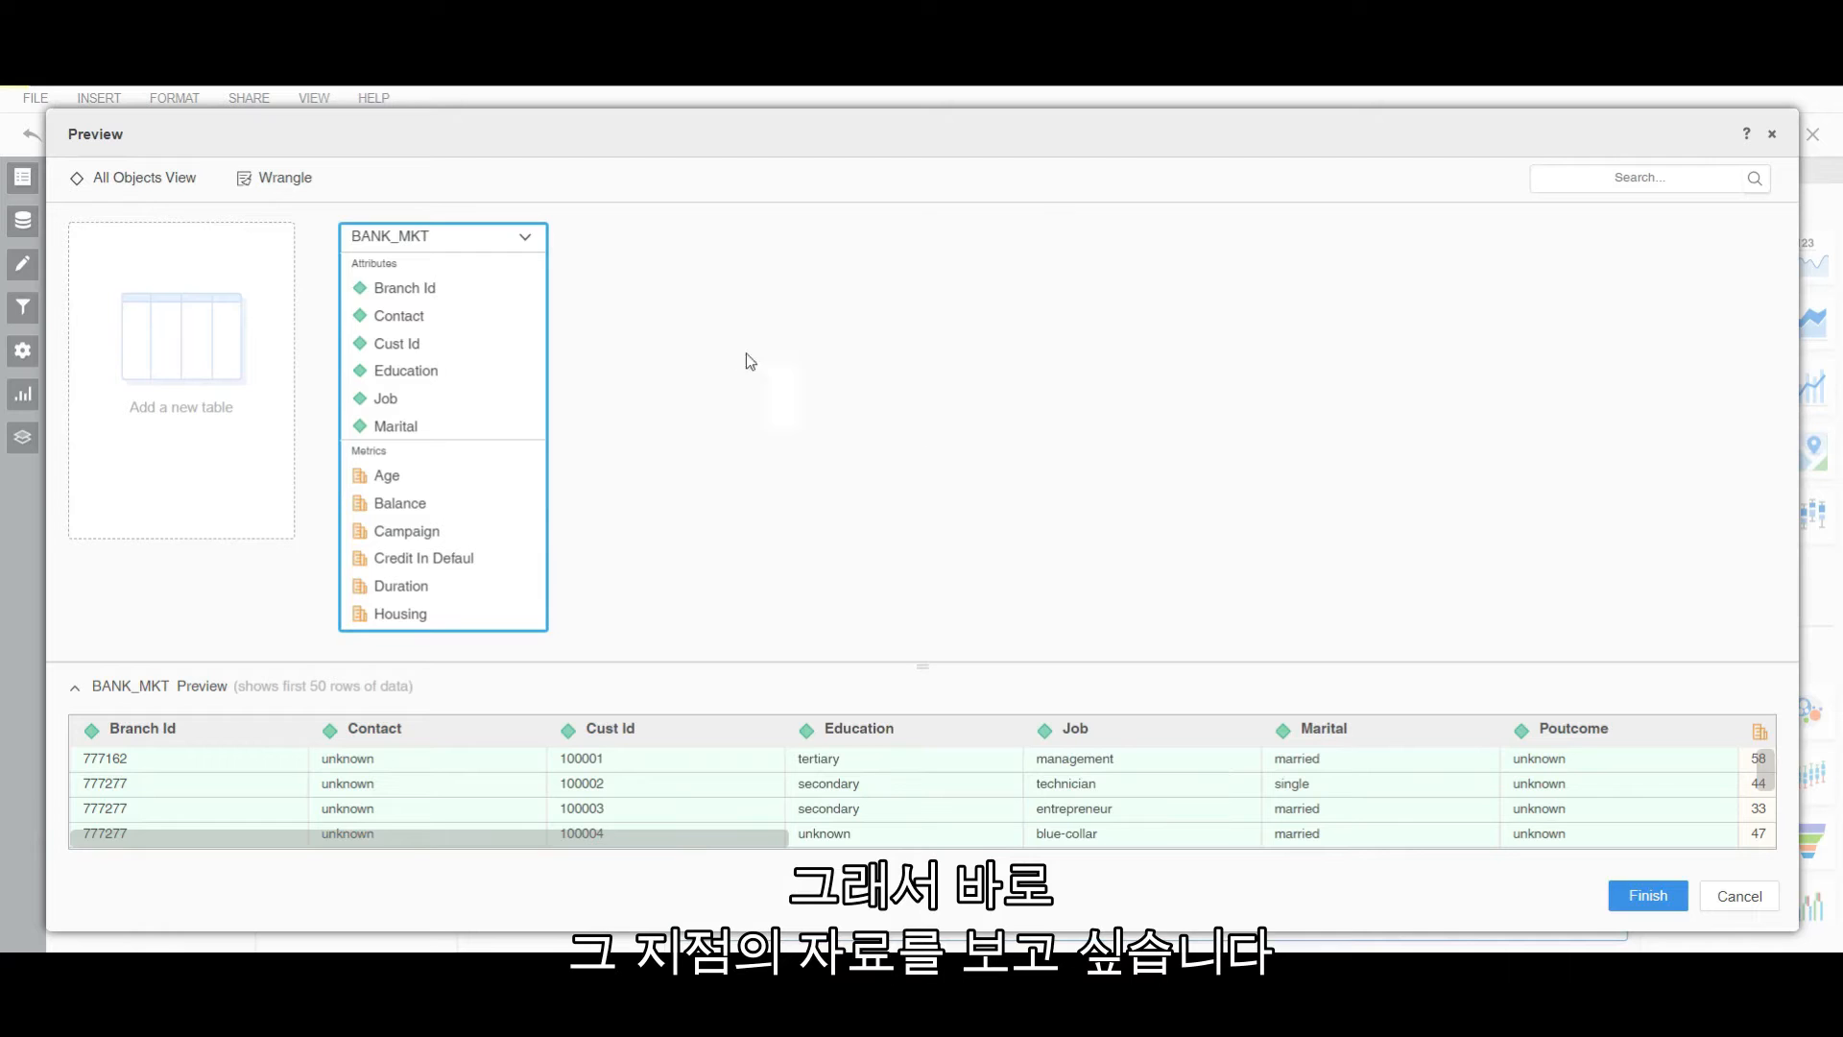
Map the Branch Id field to the project Branch attribute.
{"action": "right_click", "coordinate": [408, 288]}
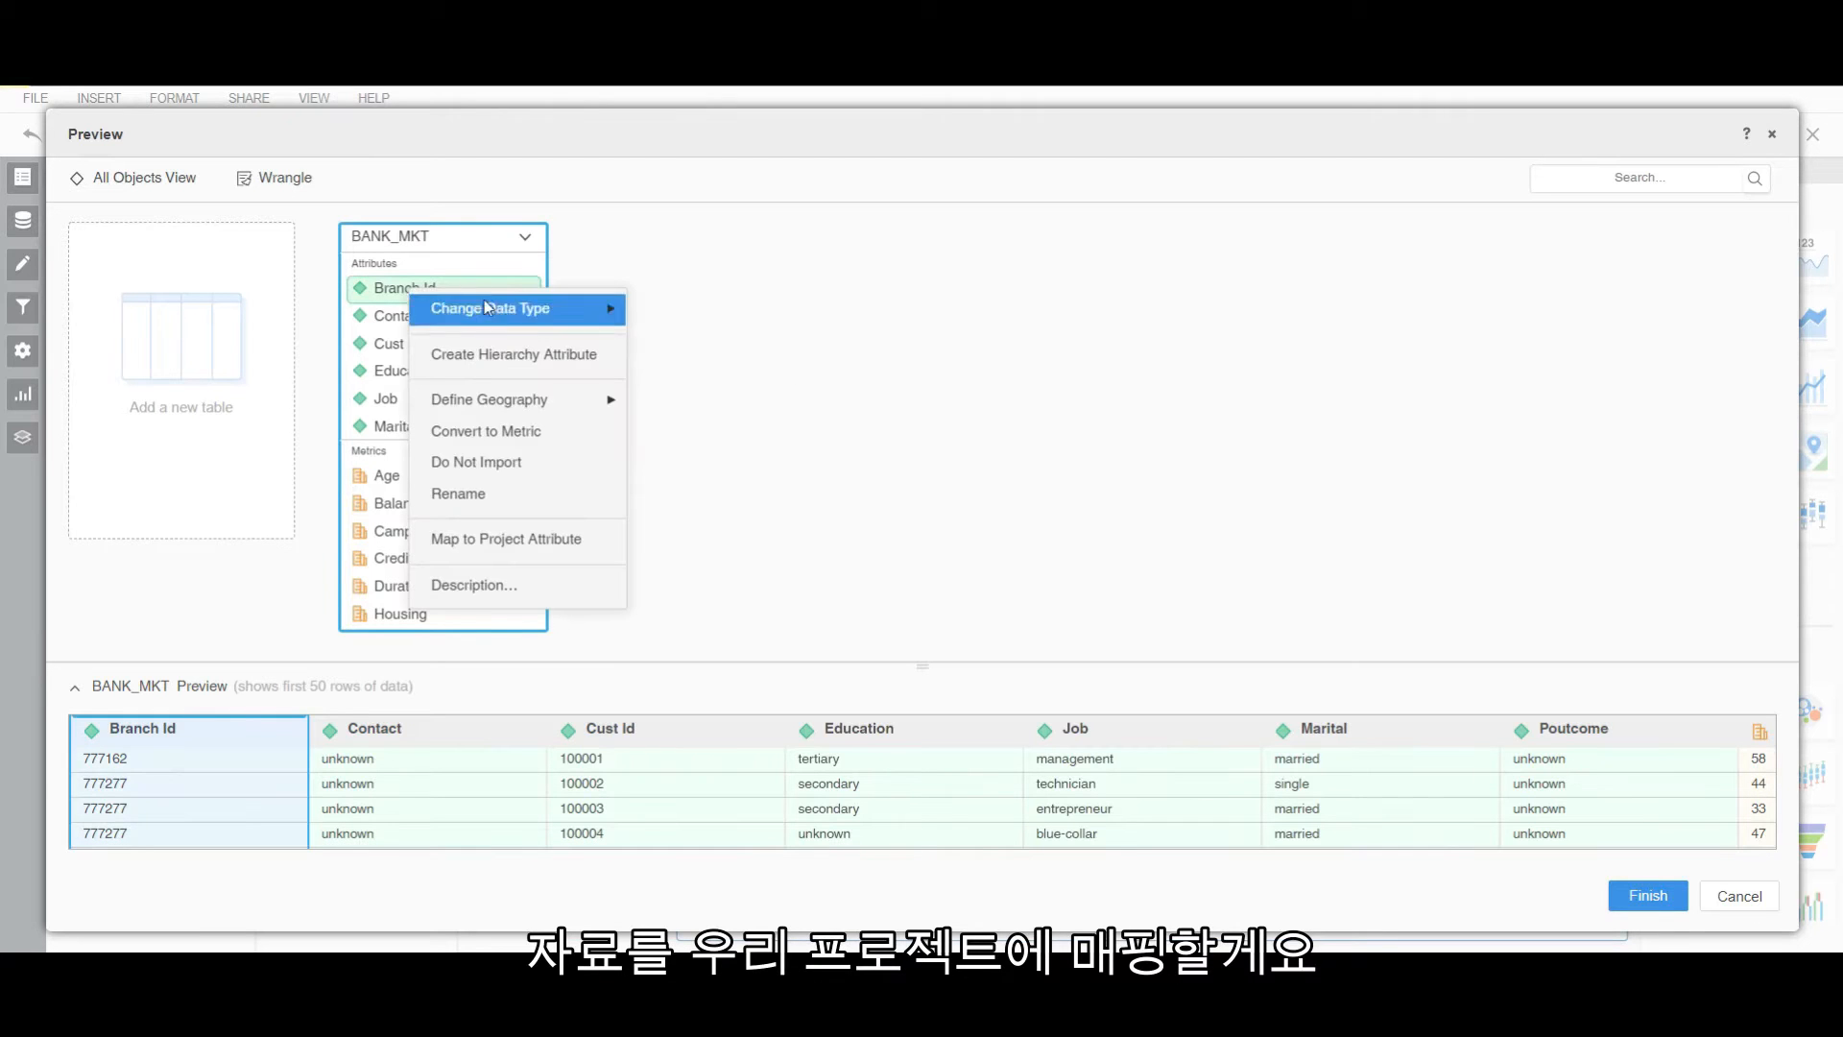
{"action": "left_click", "coordinate": [590, 549]}
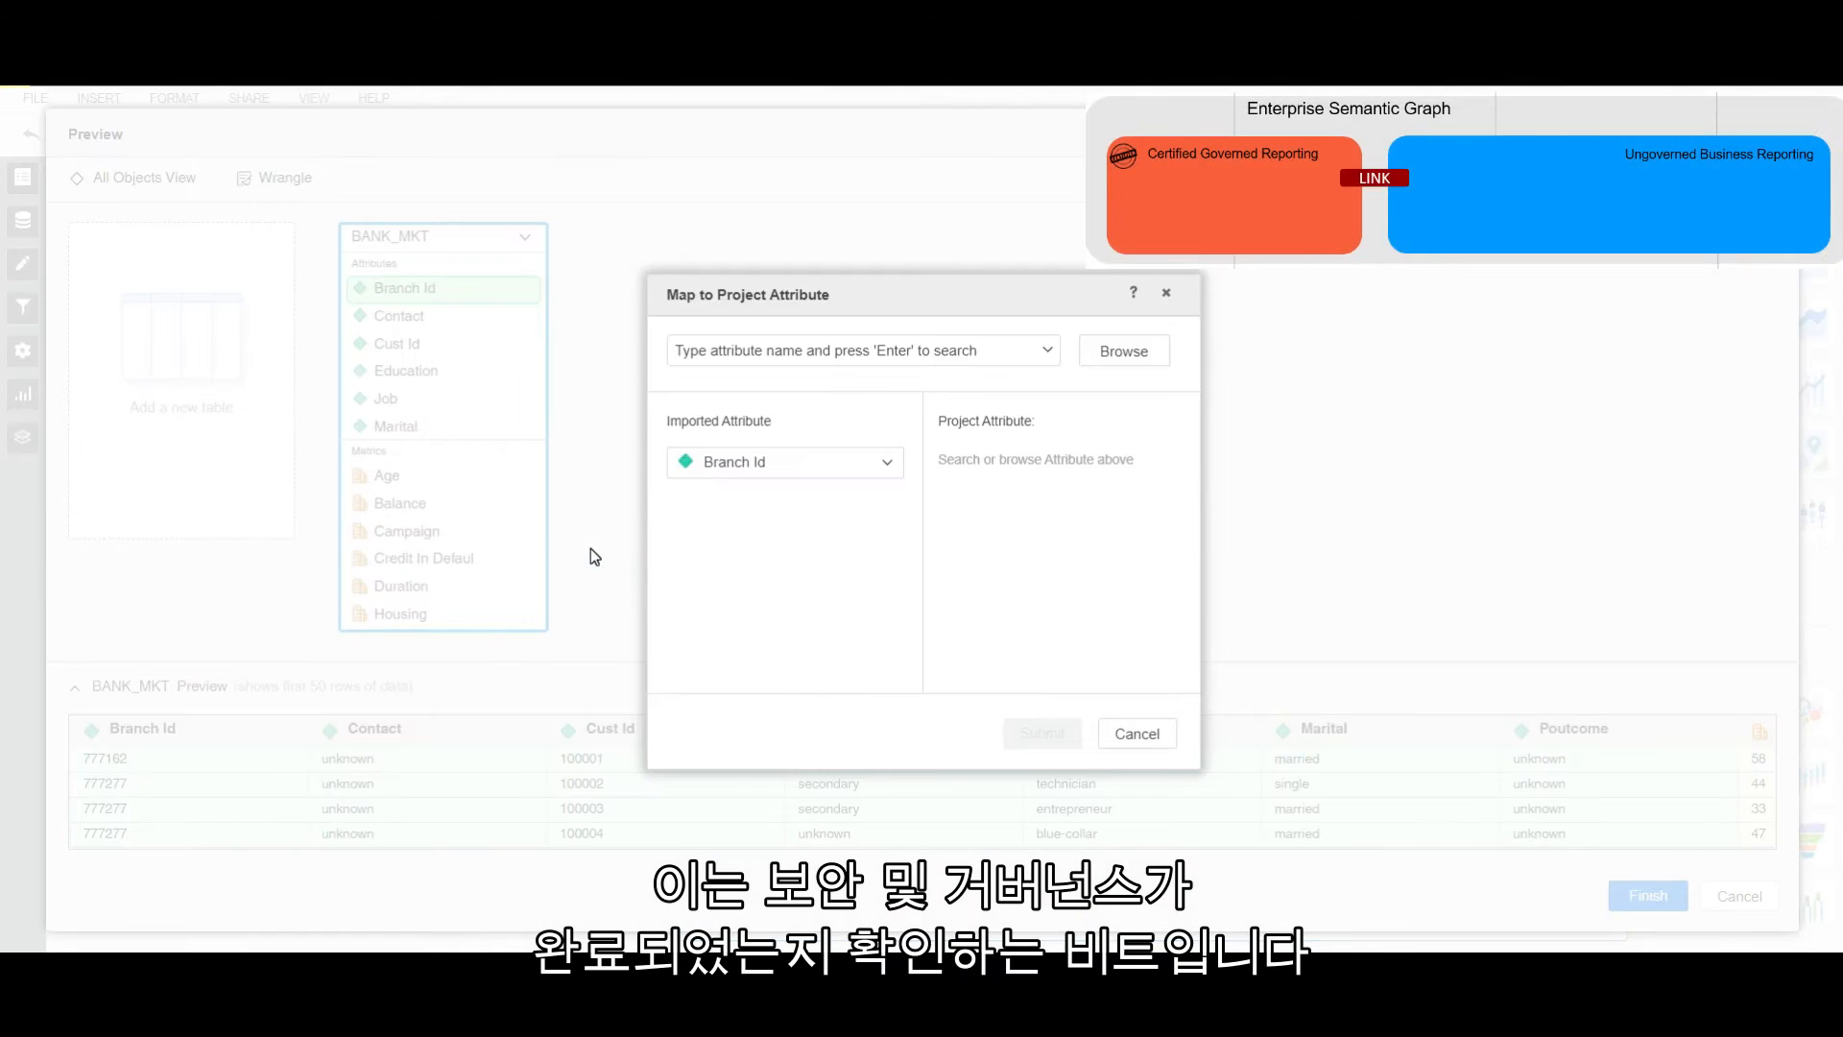
{"action": "left_click", "coordinate": [739, 353]}
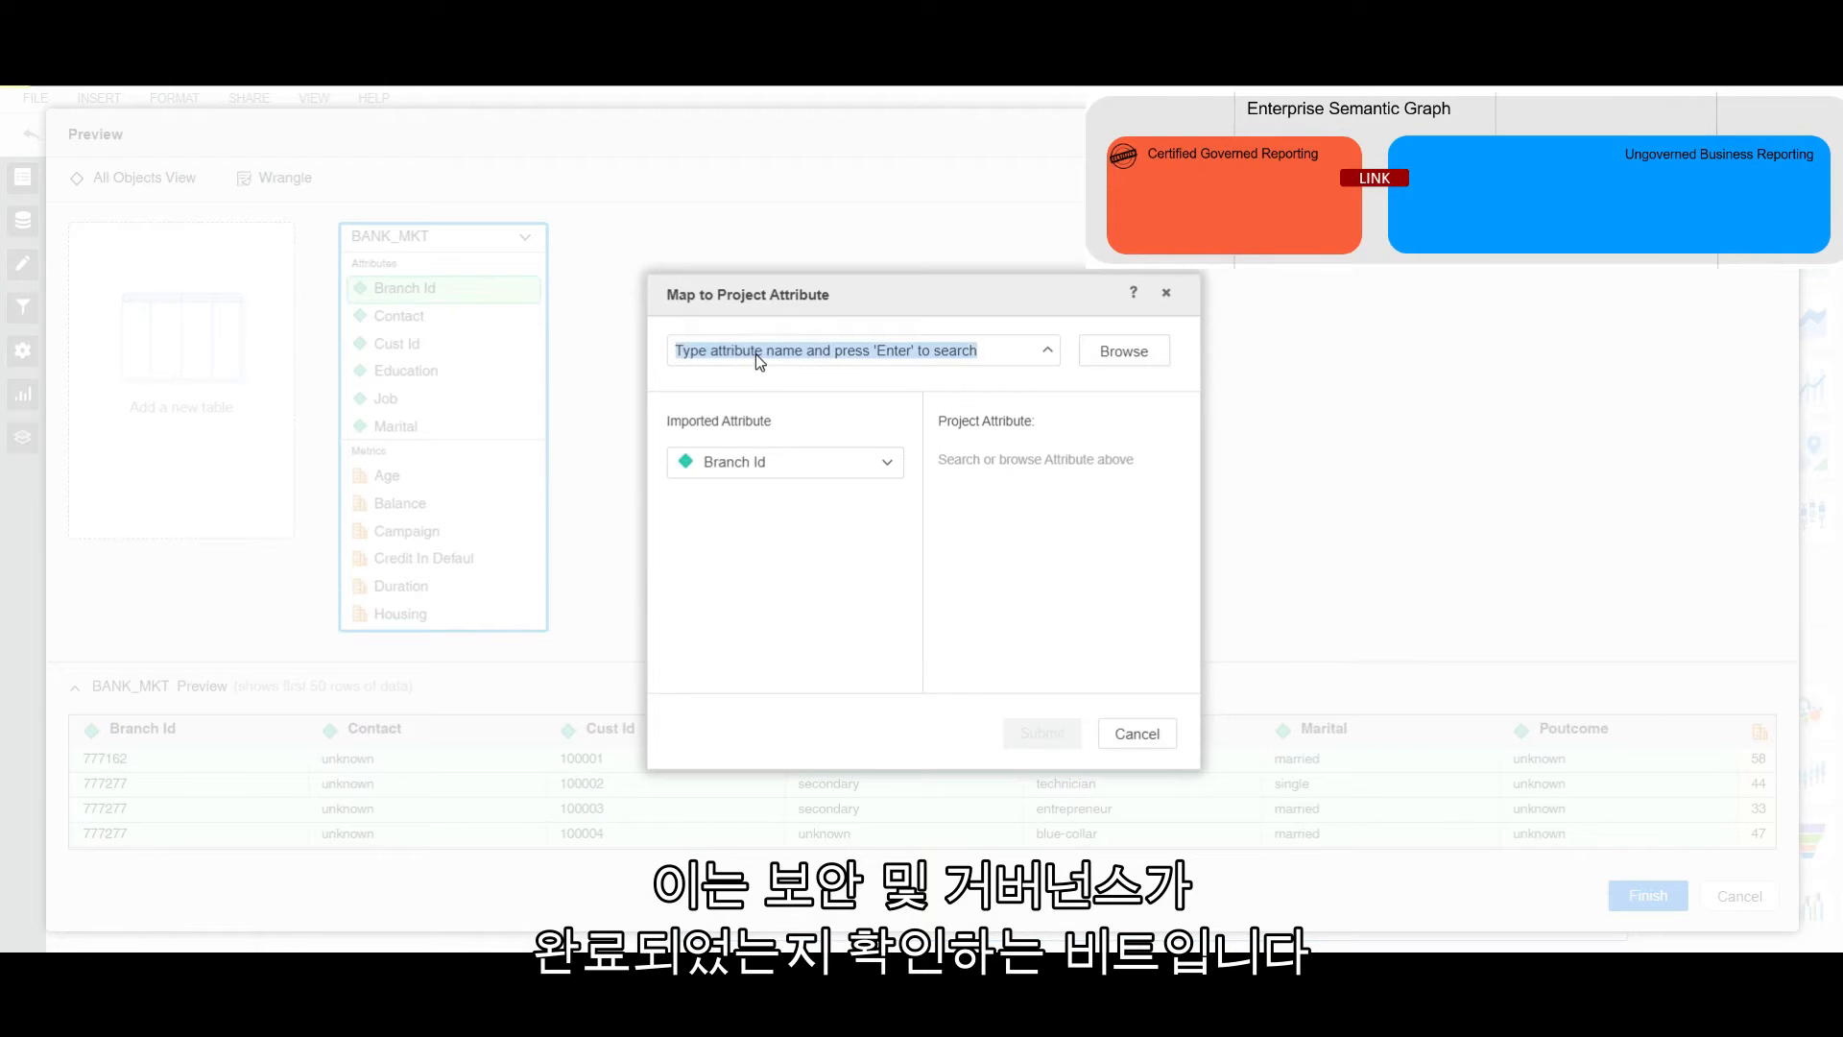
{"action": "type", "text": "branch"}
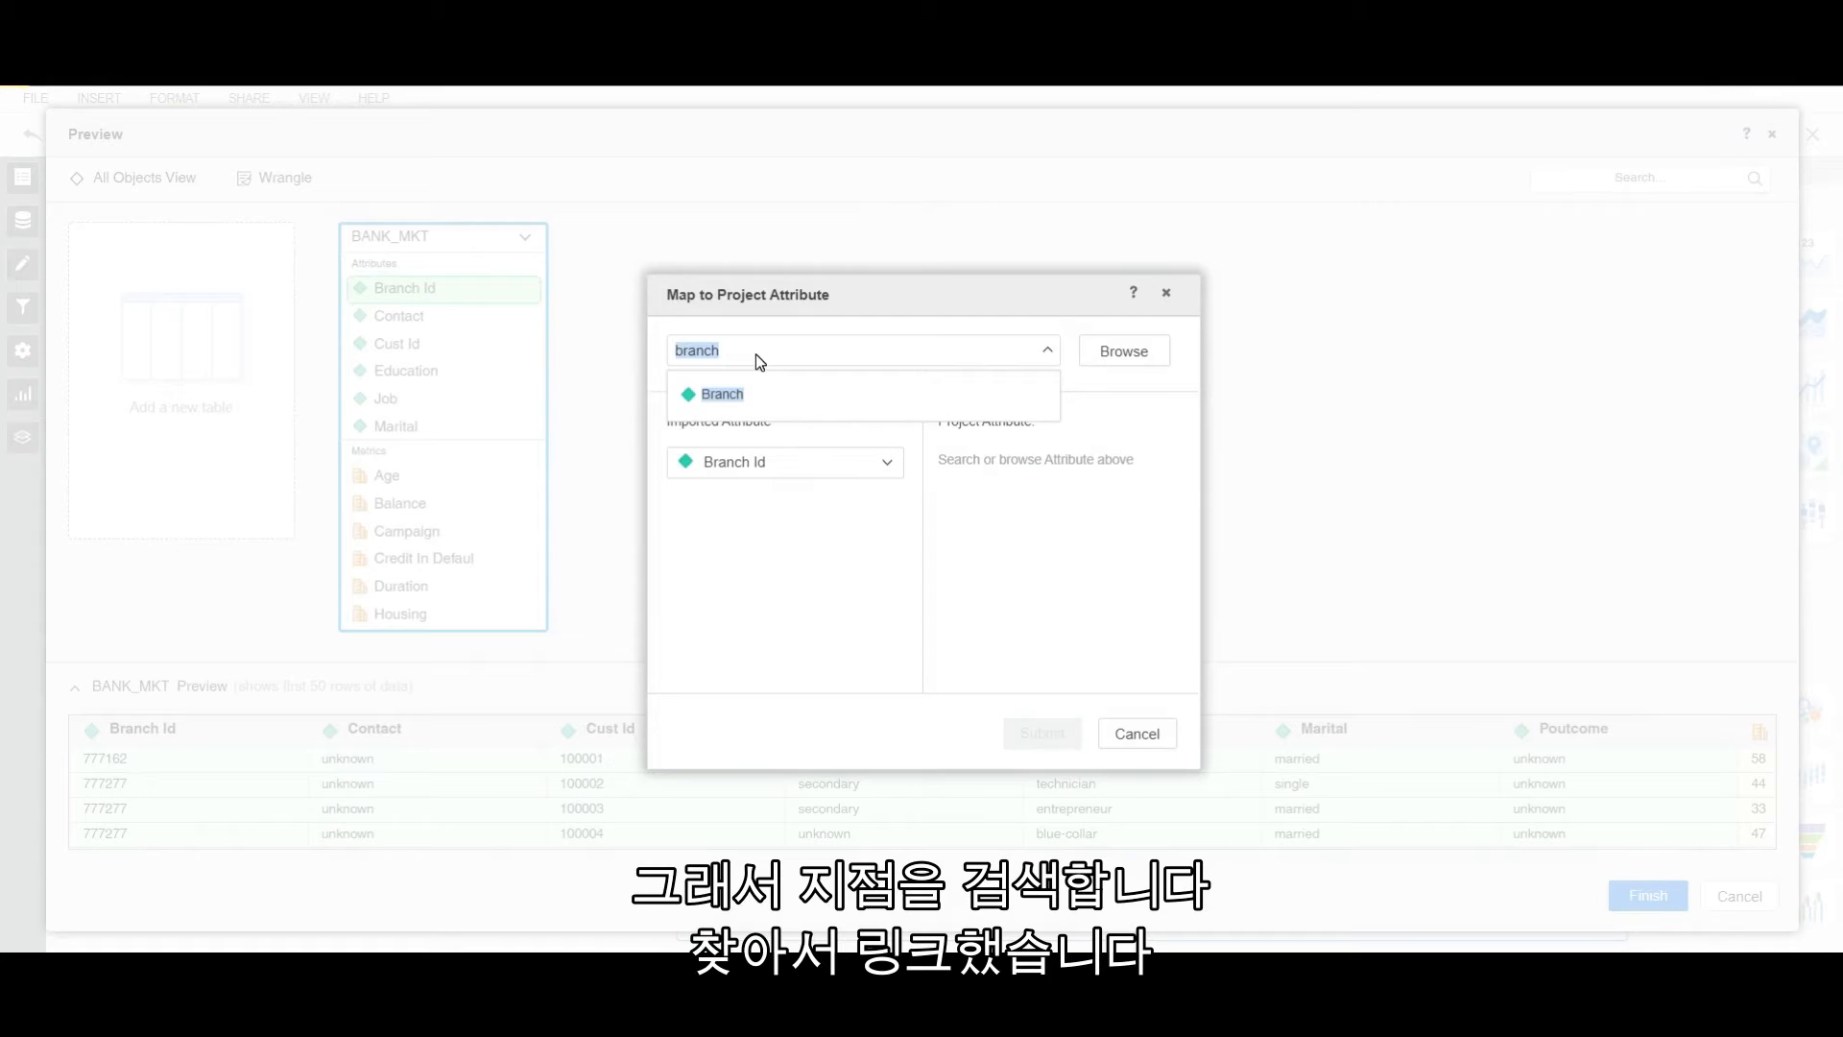
{"action": "left_click", "coordinate": [744, 397]}
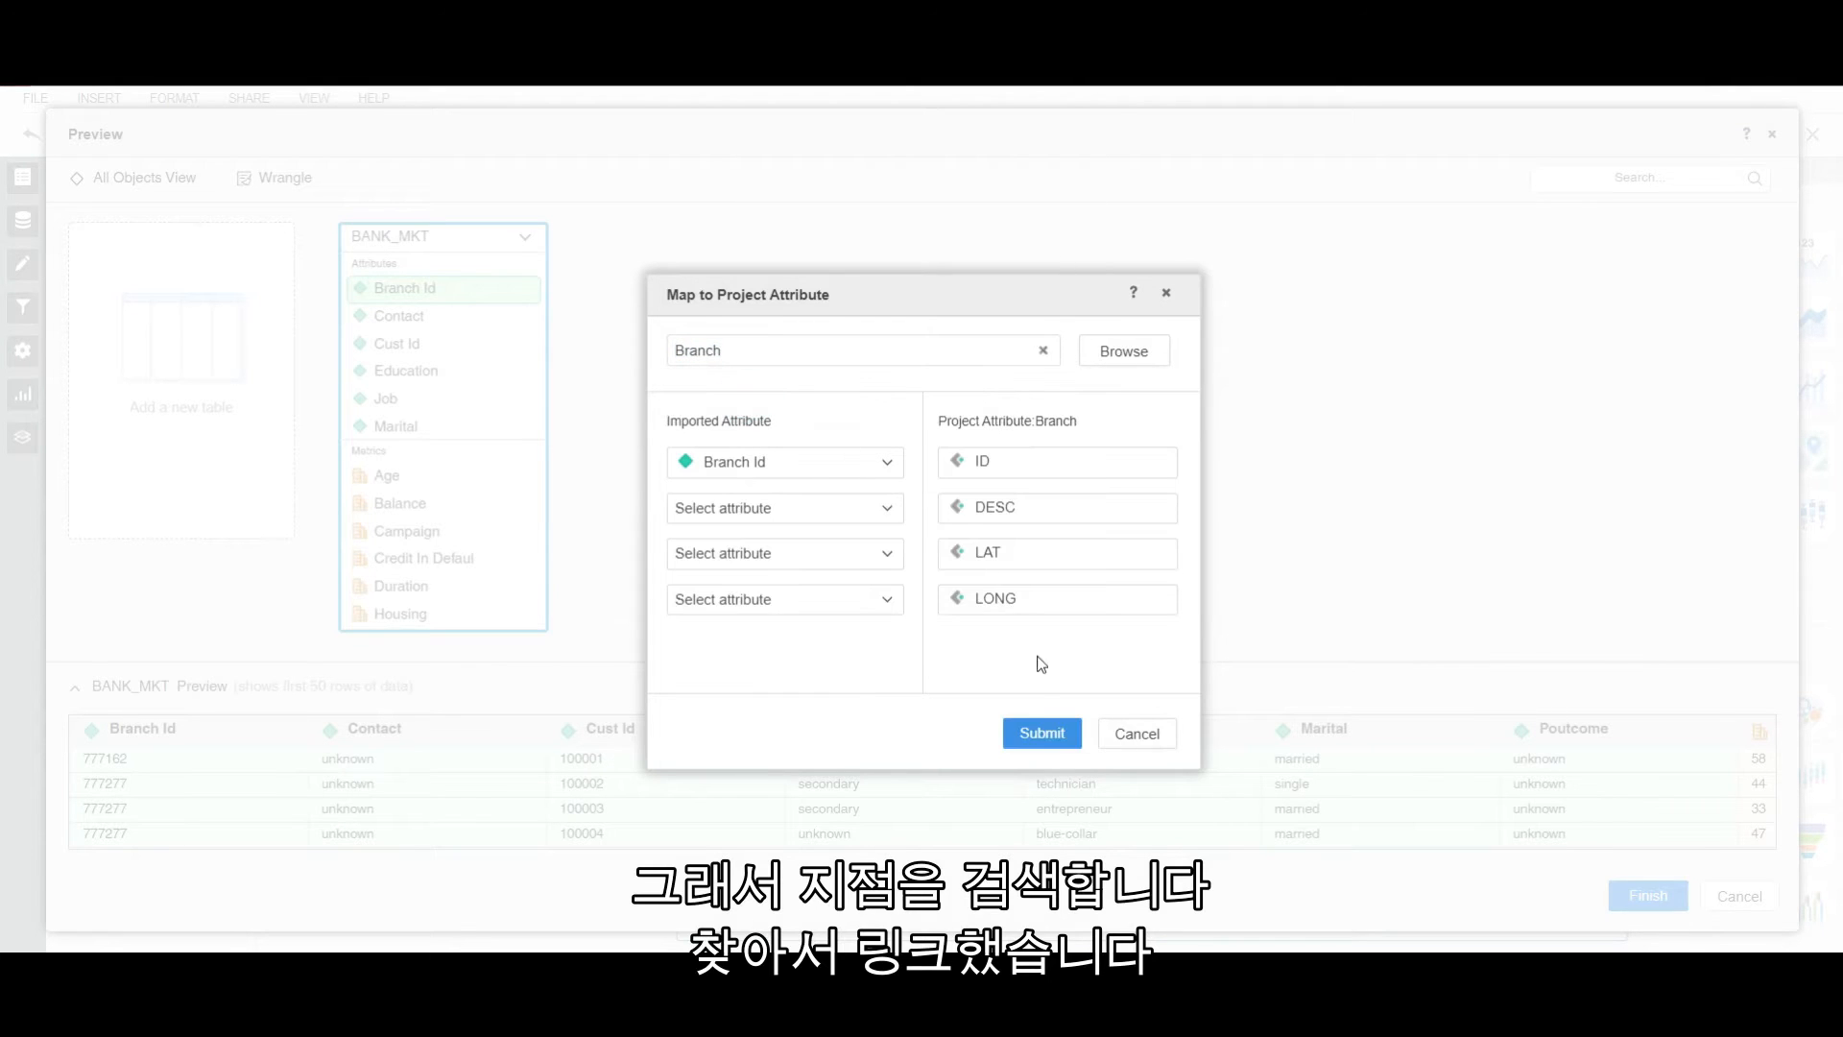
{"action": "left_click", "coordinate": [1041, 732]}
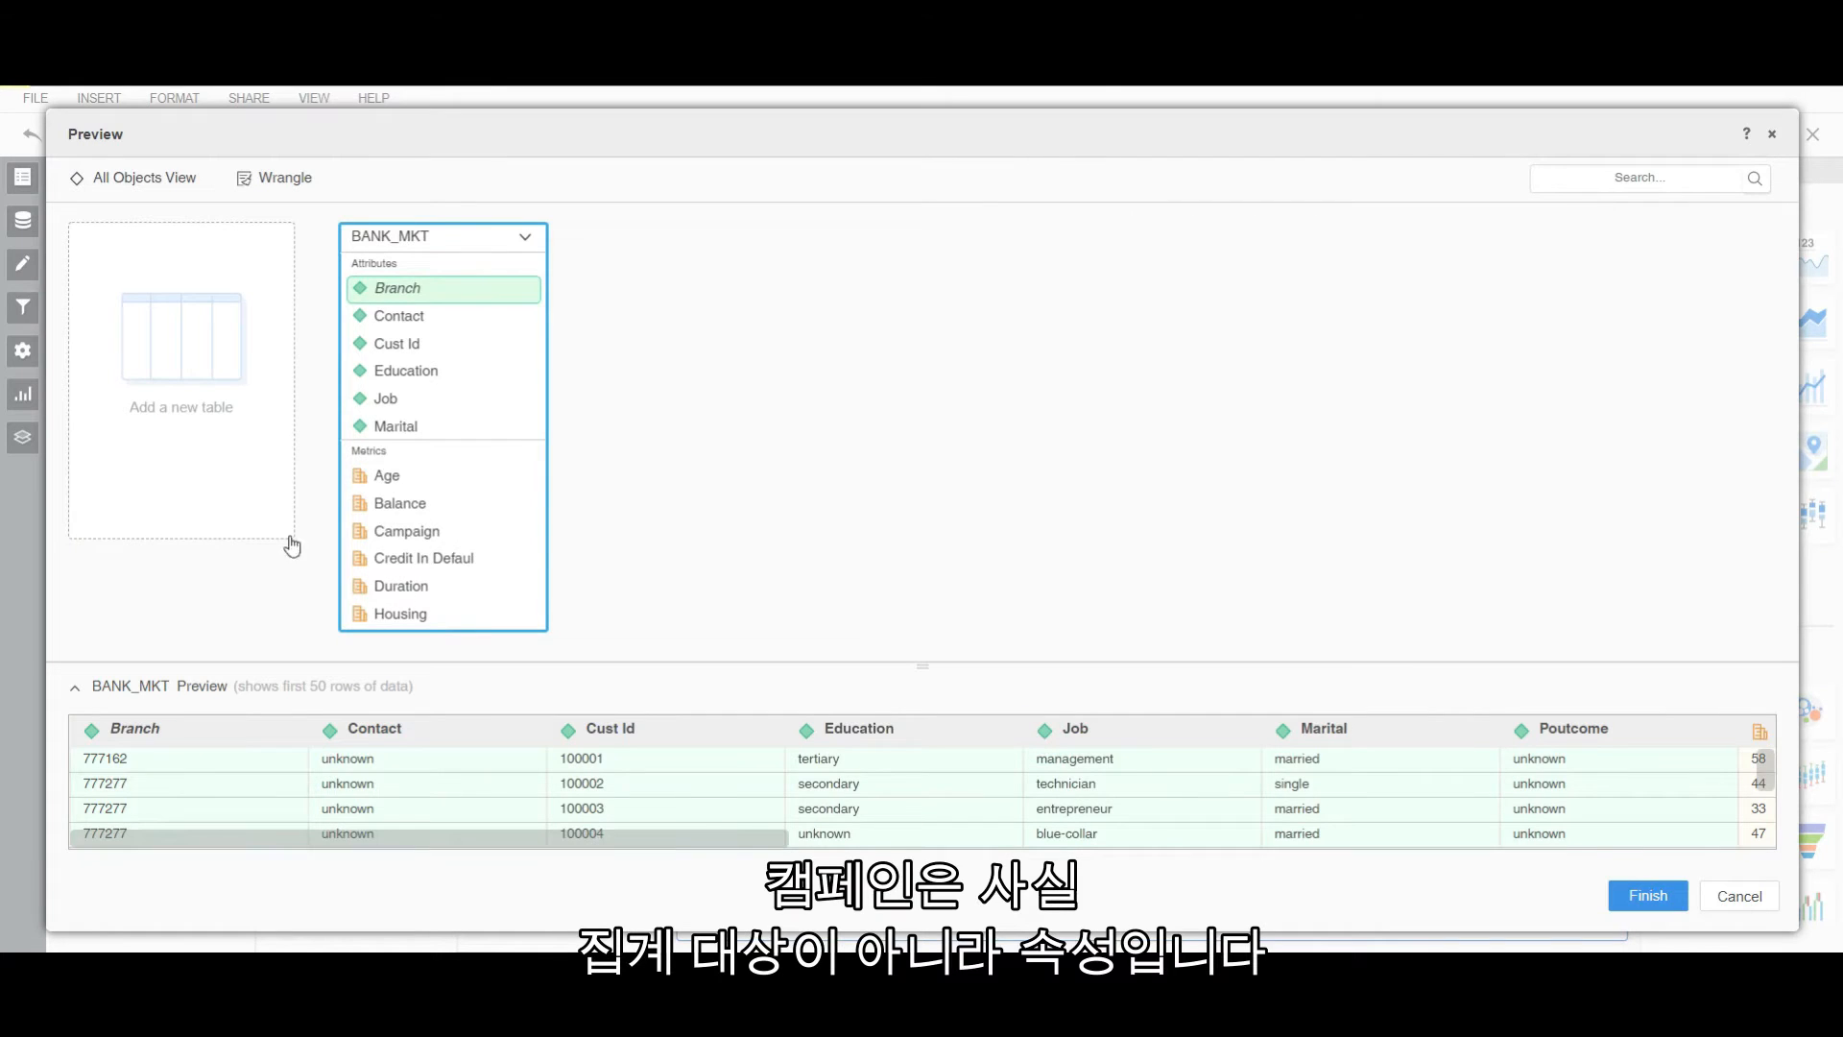
Make Campaign an attribute and import BANK_MKT as an in-memory dataset.
{"action": "left_click", "coordinate": [400, 536]}
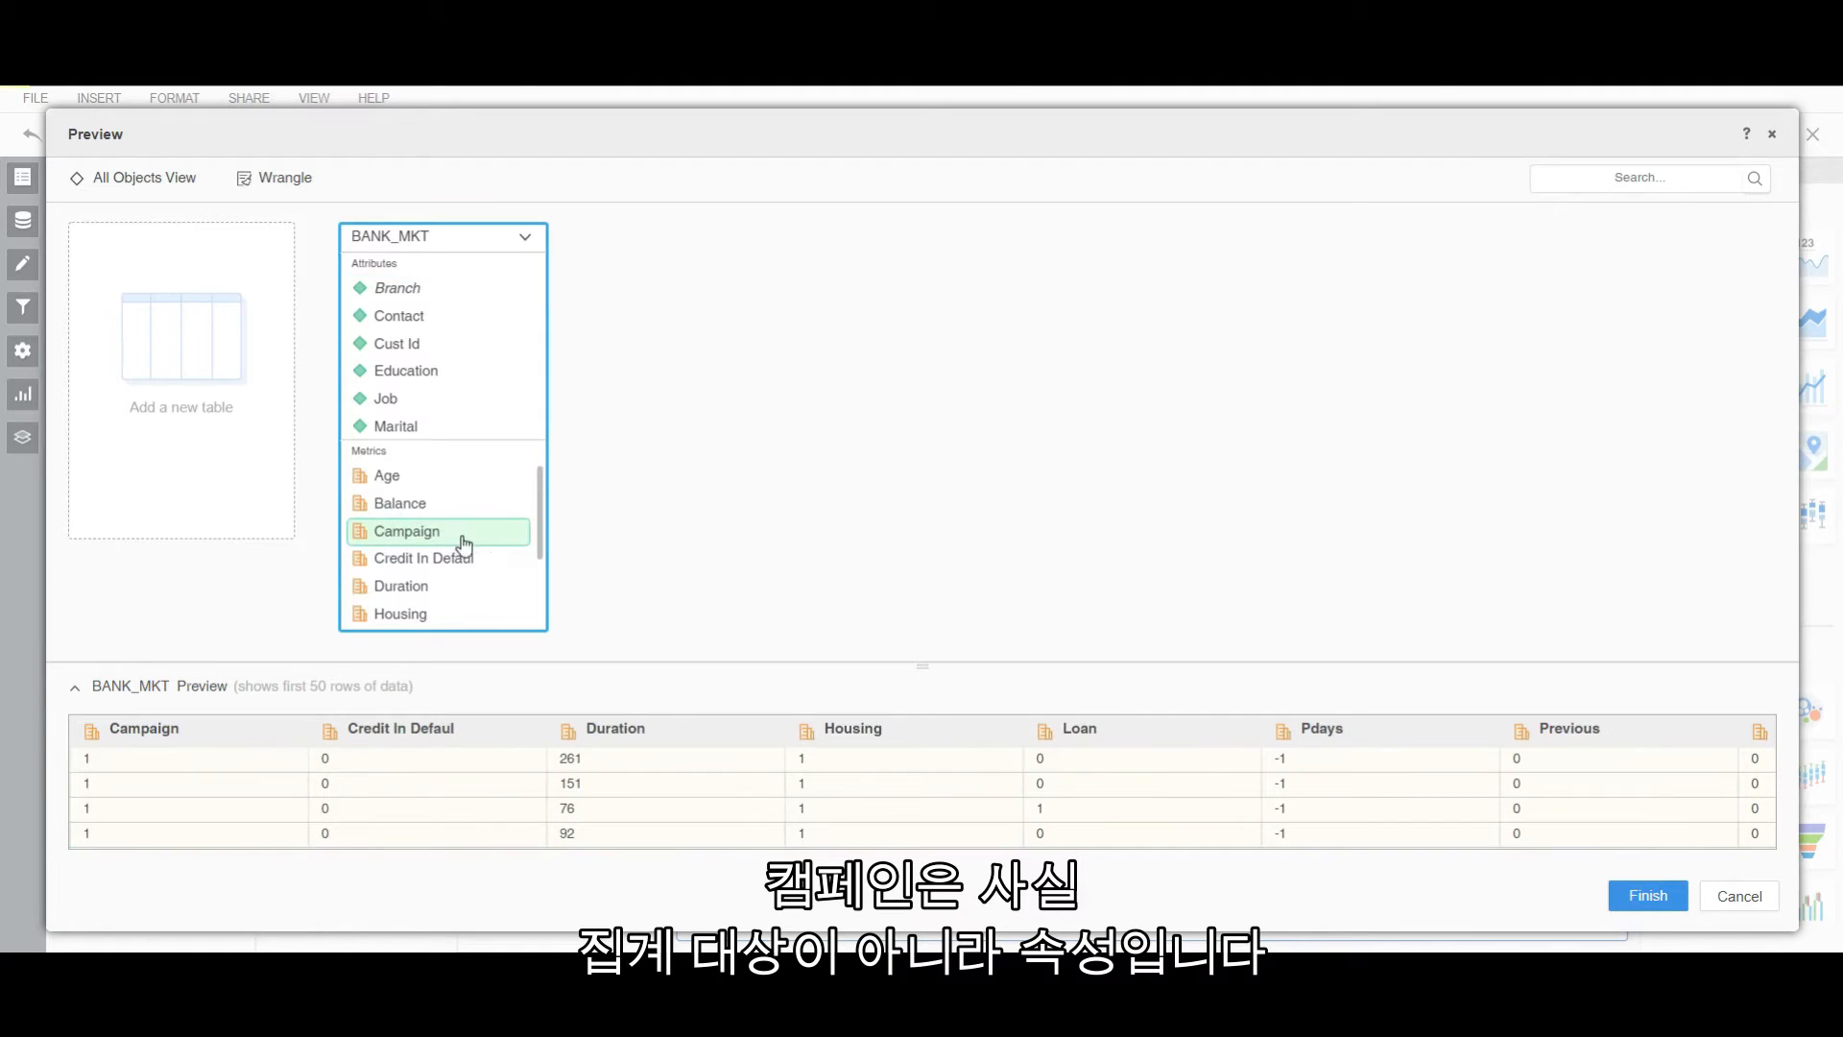
{"action": "left_click_drag", "start_coordinate": [477, 538], "coordinate": [457, 413]}
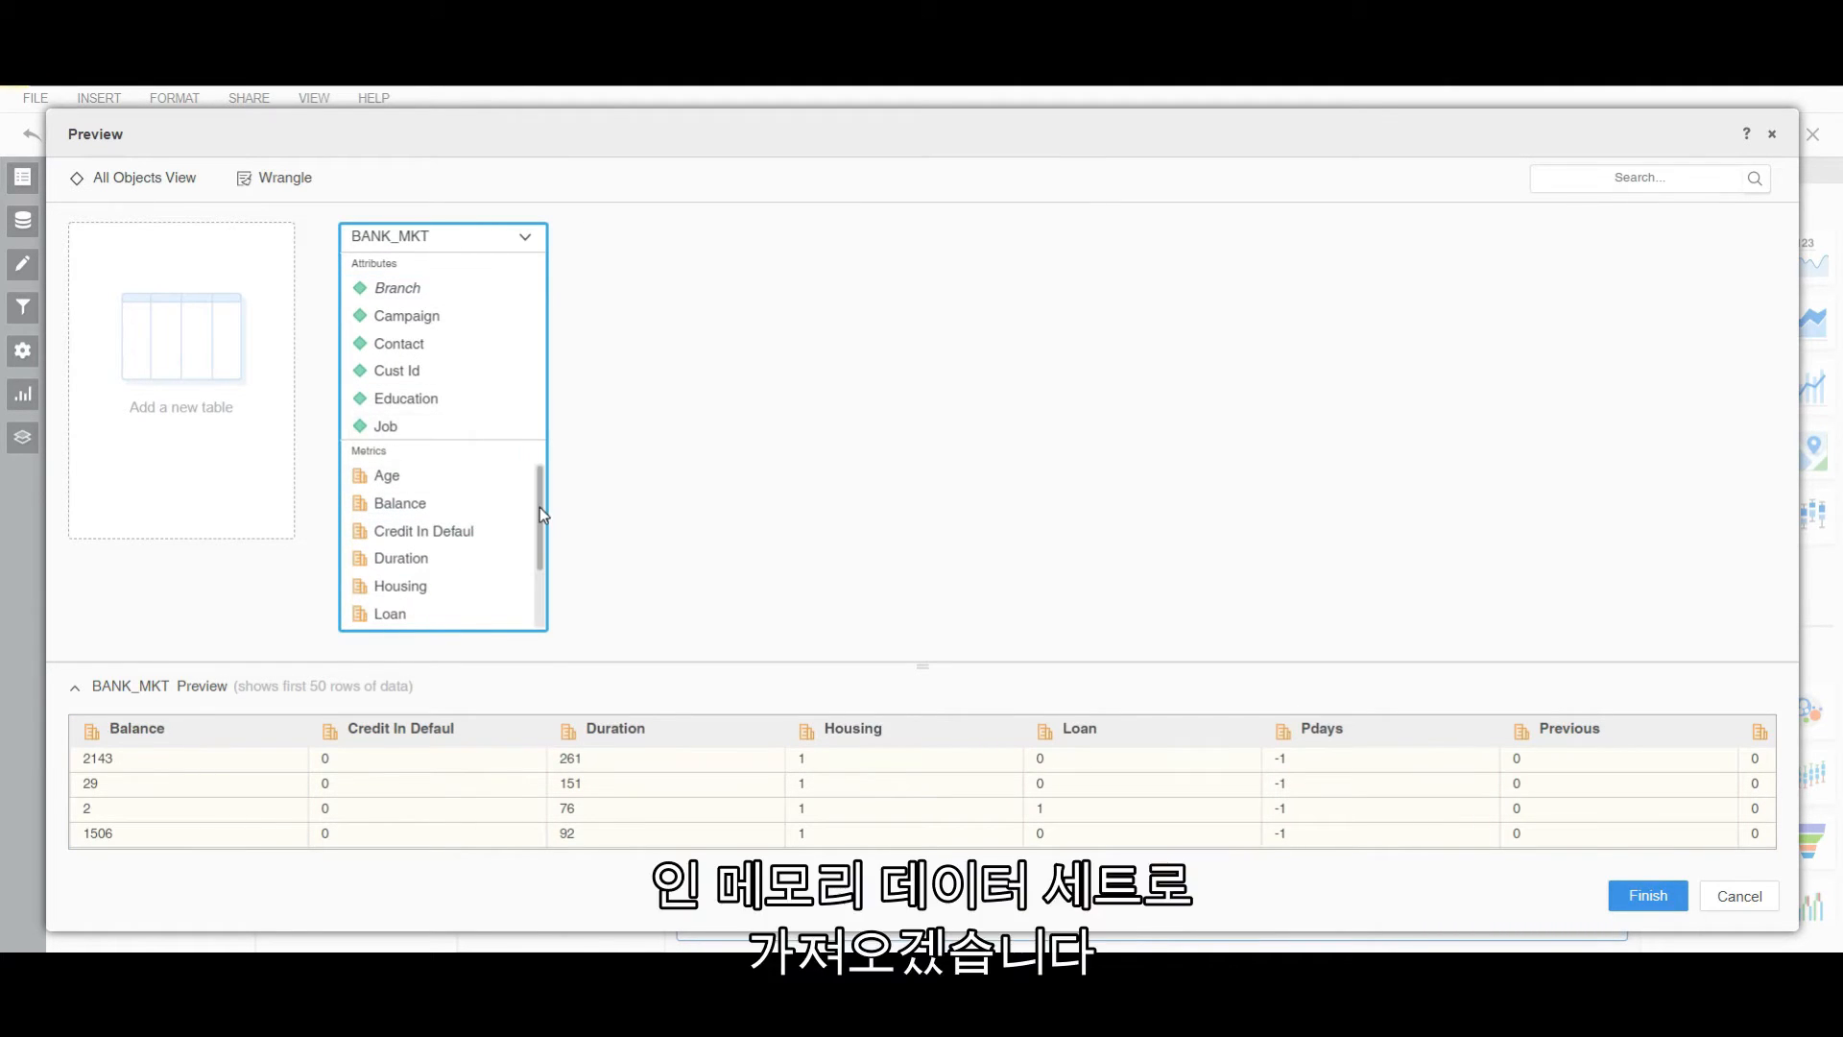
{"action": "left_click", "coordinate": [1644, 898]}
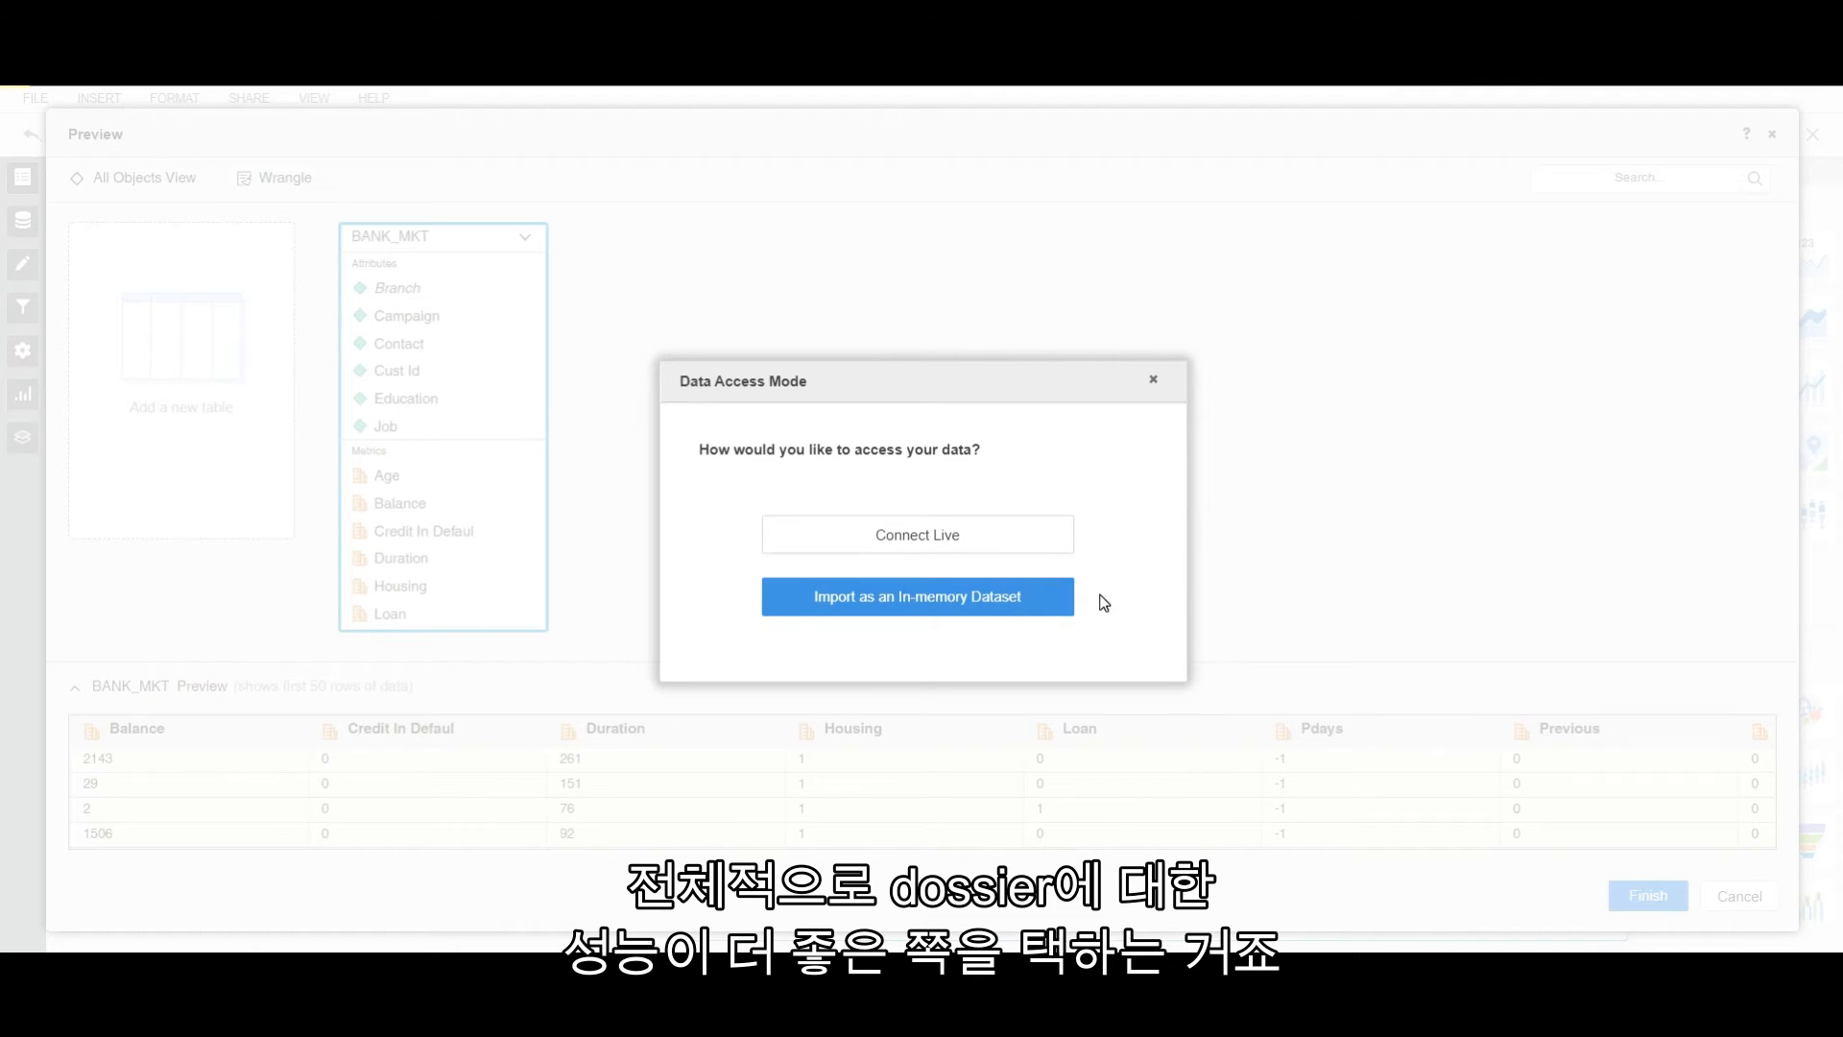
{"action": "left_click", "coordinate": [1022, 595]}
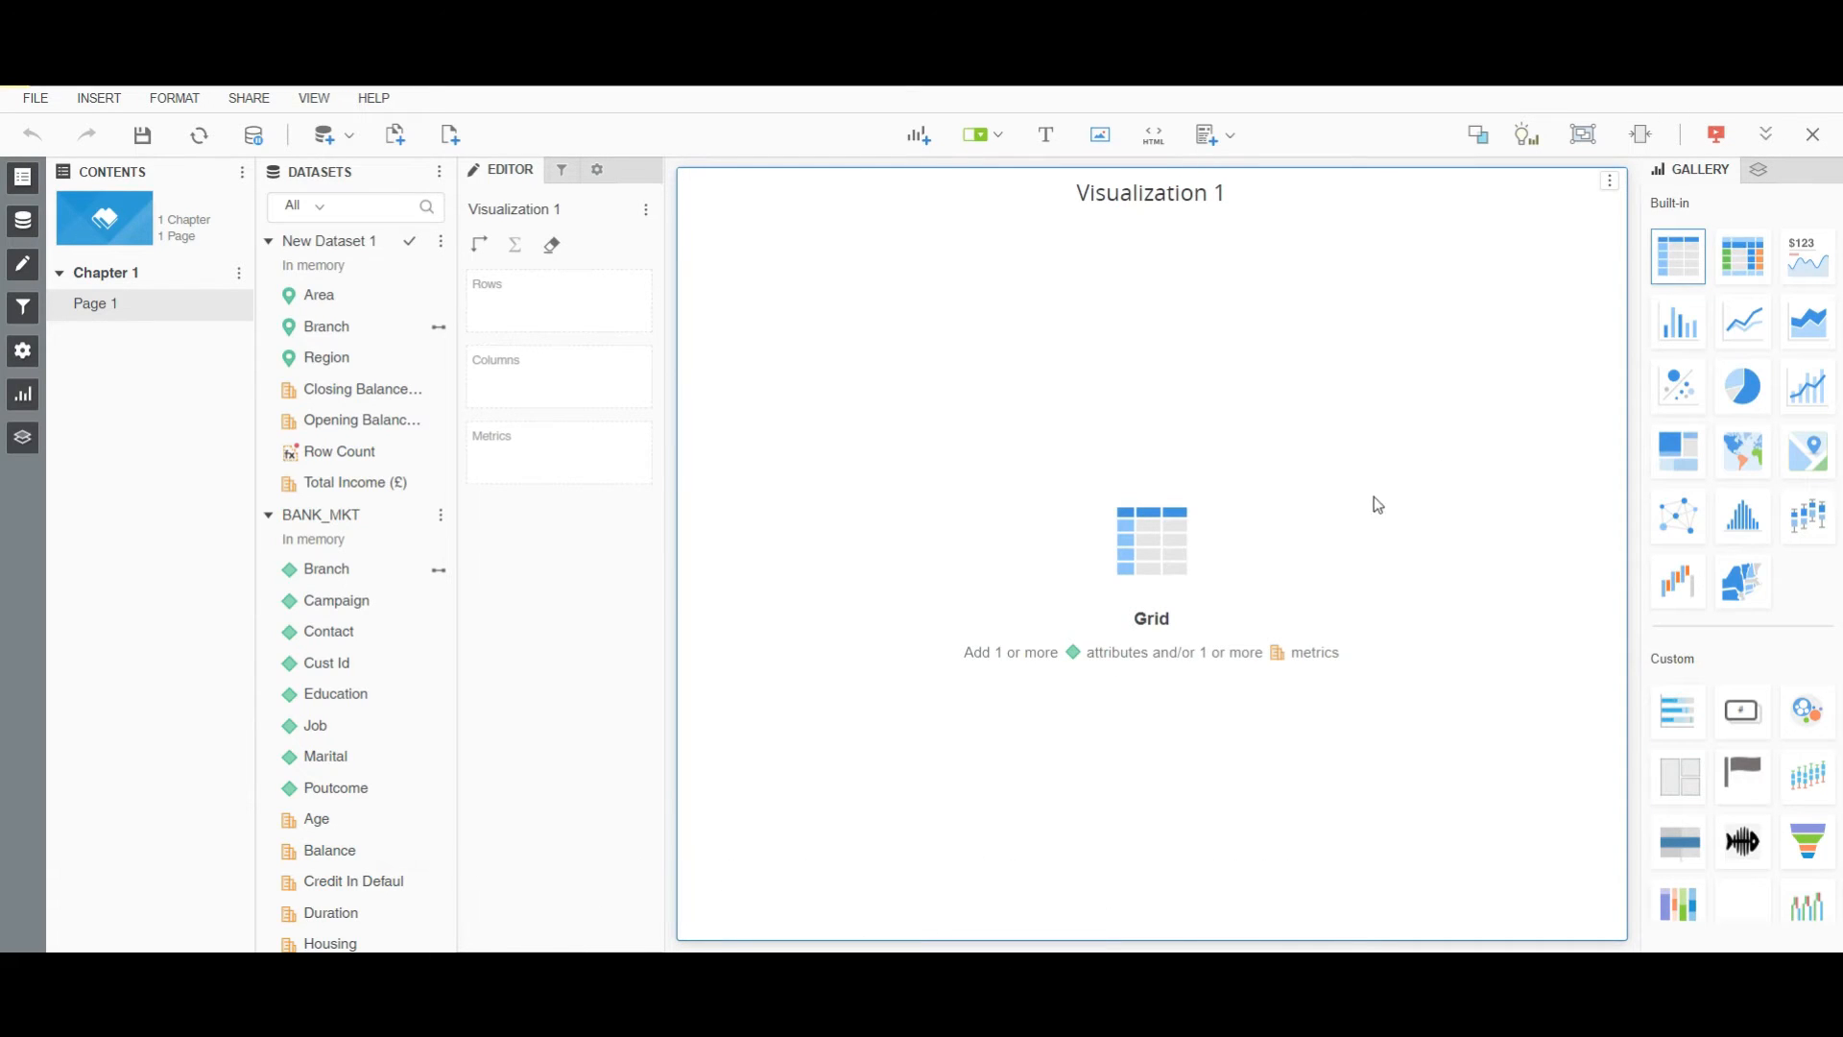
Create a count metric from Cust Id and name it #Customers.
{"action": "right_click", "coordinate": [350, 678]}
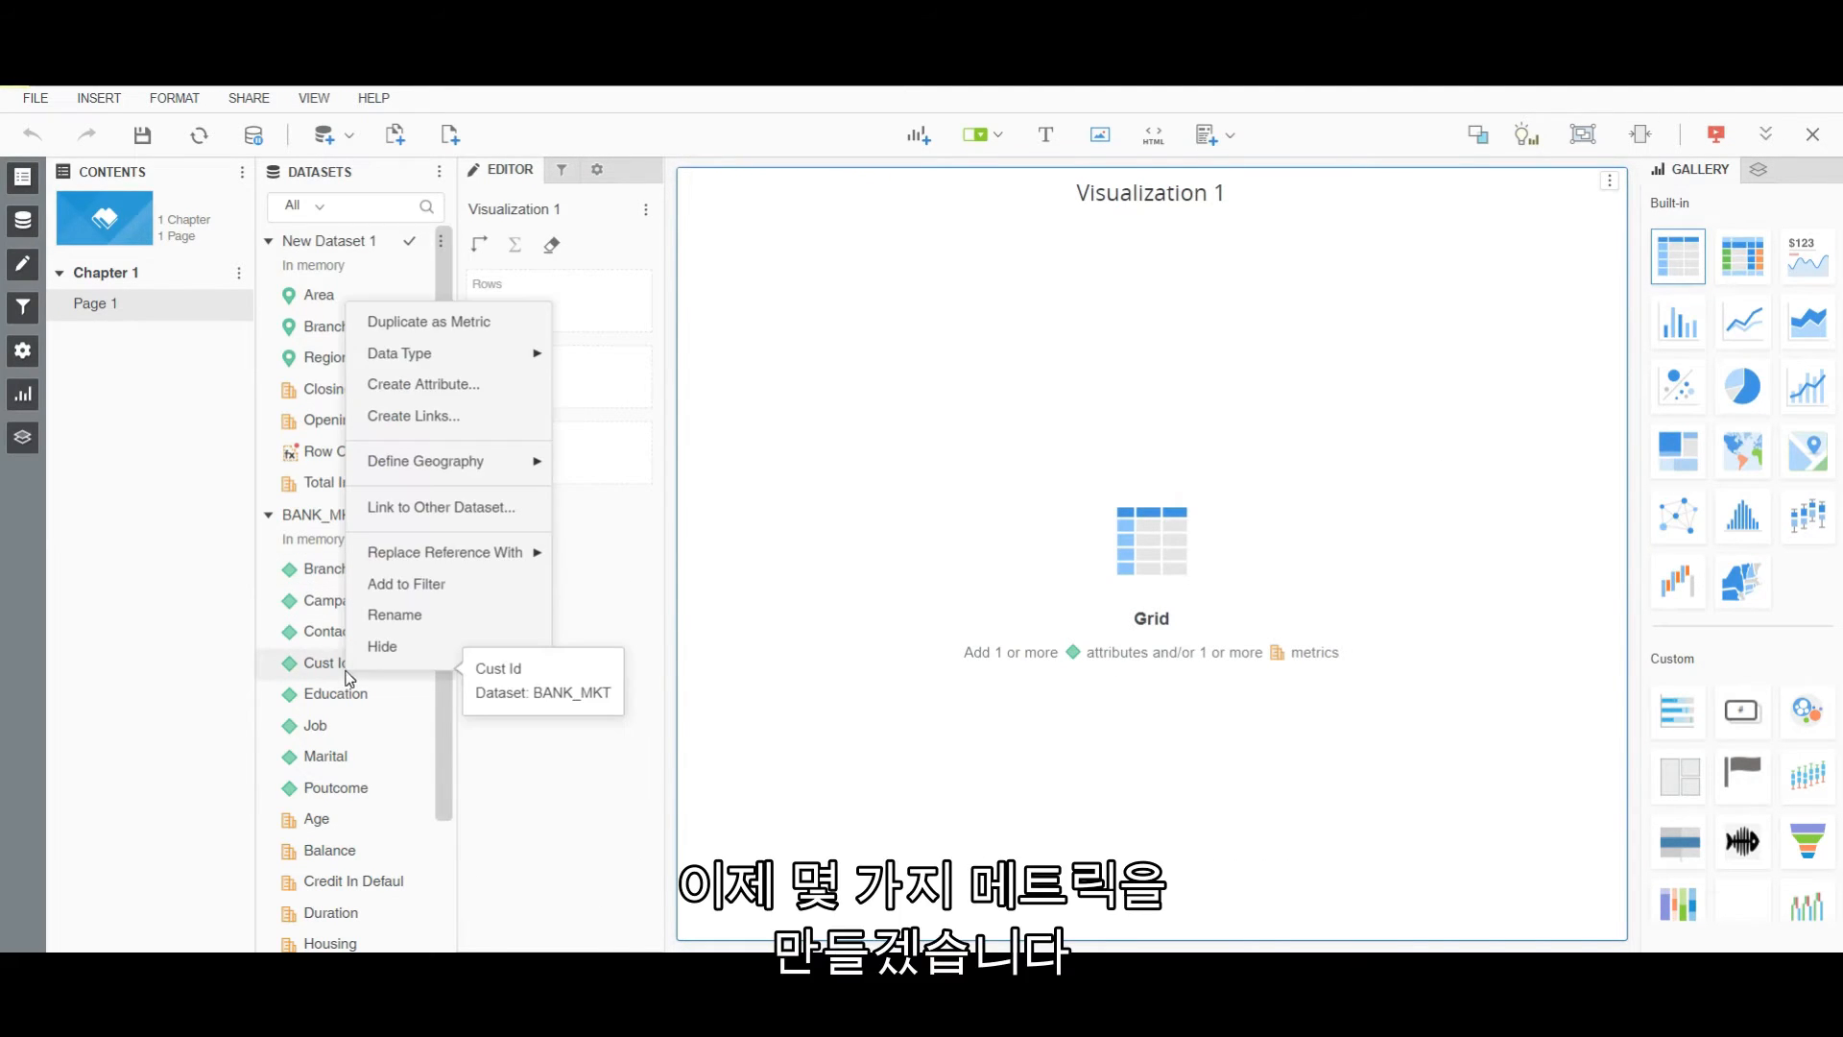
{"action": "left_click", "coordinate": [422, 320]}
{"action": "right_click", "coordinate": [351, 883]}
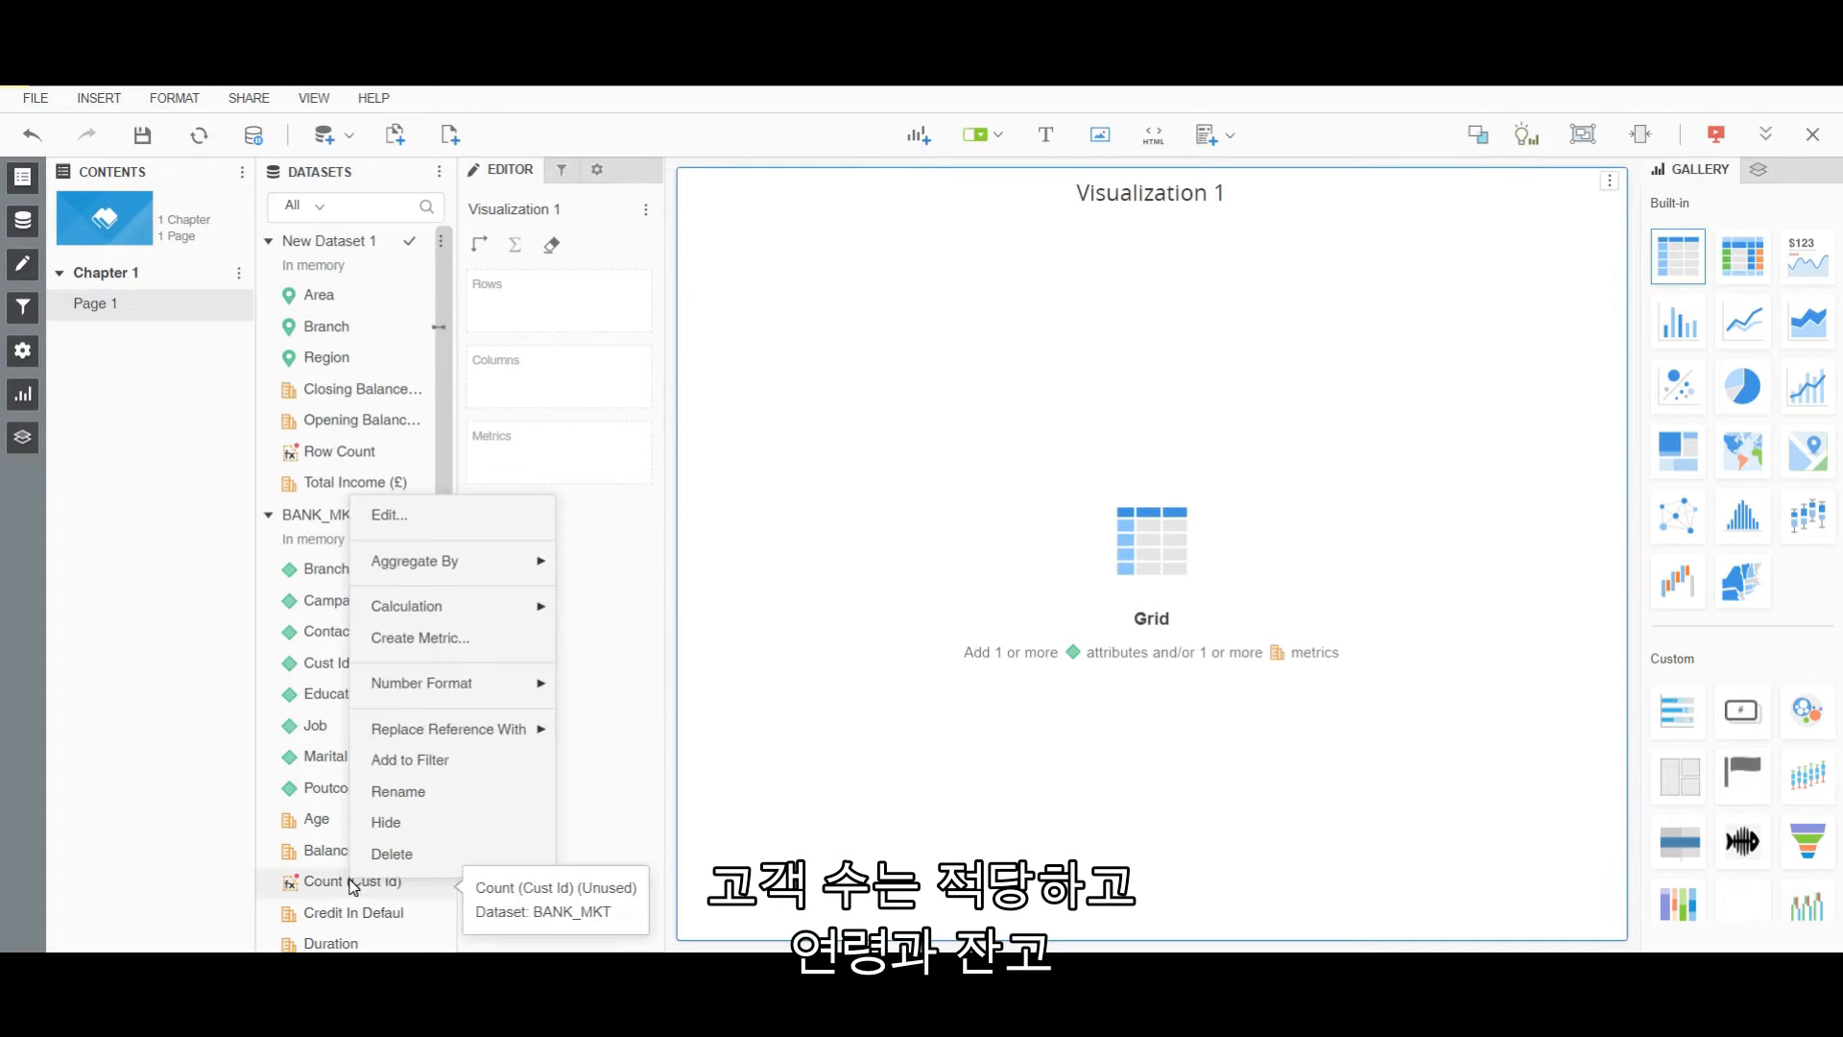
{"action": "left_click", "coordinate": [396, 791]}
{"action": "type", "text": "#Customers"}
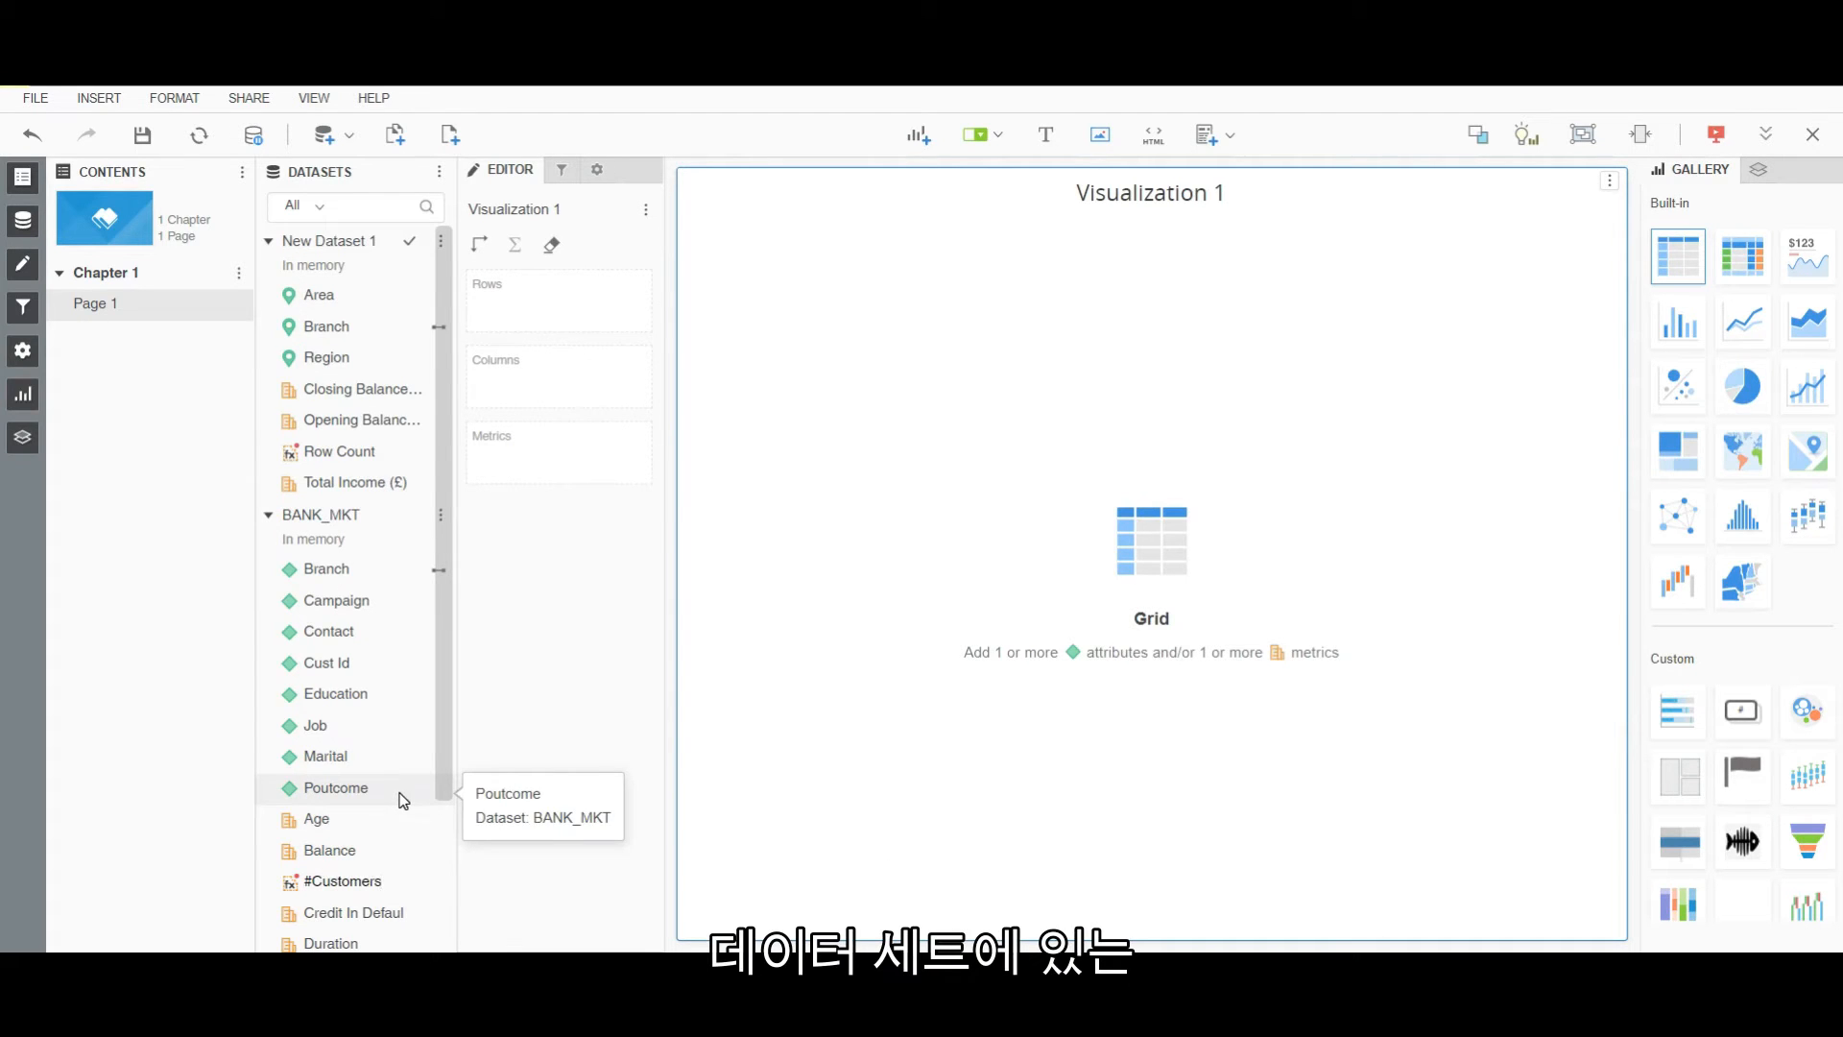
Create Avg (Age) and Avg (Balance) metrics from Age and Balance.
{"action": "scroll", "coordinate": [403, 800], "scroll_direction": "down", "scroll_amount": 3}
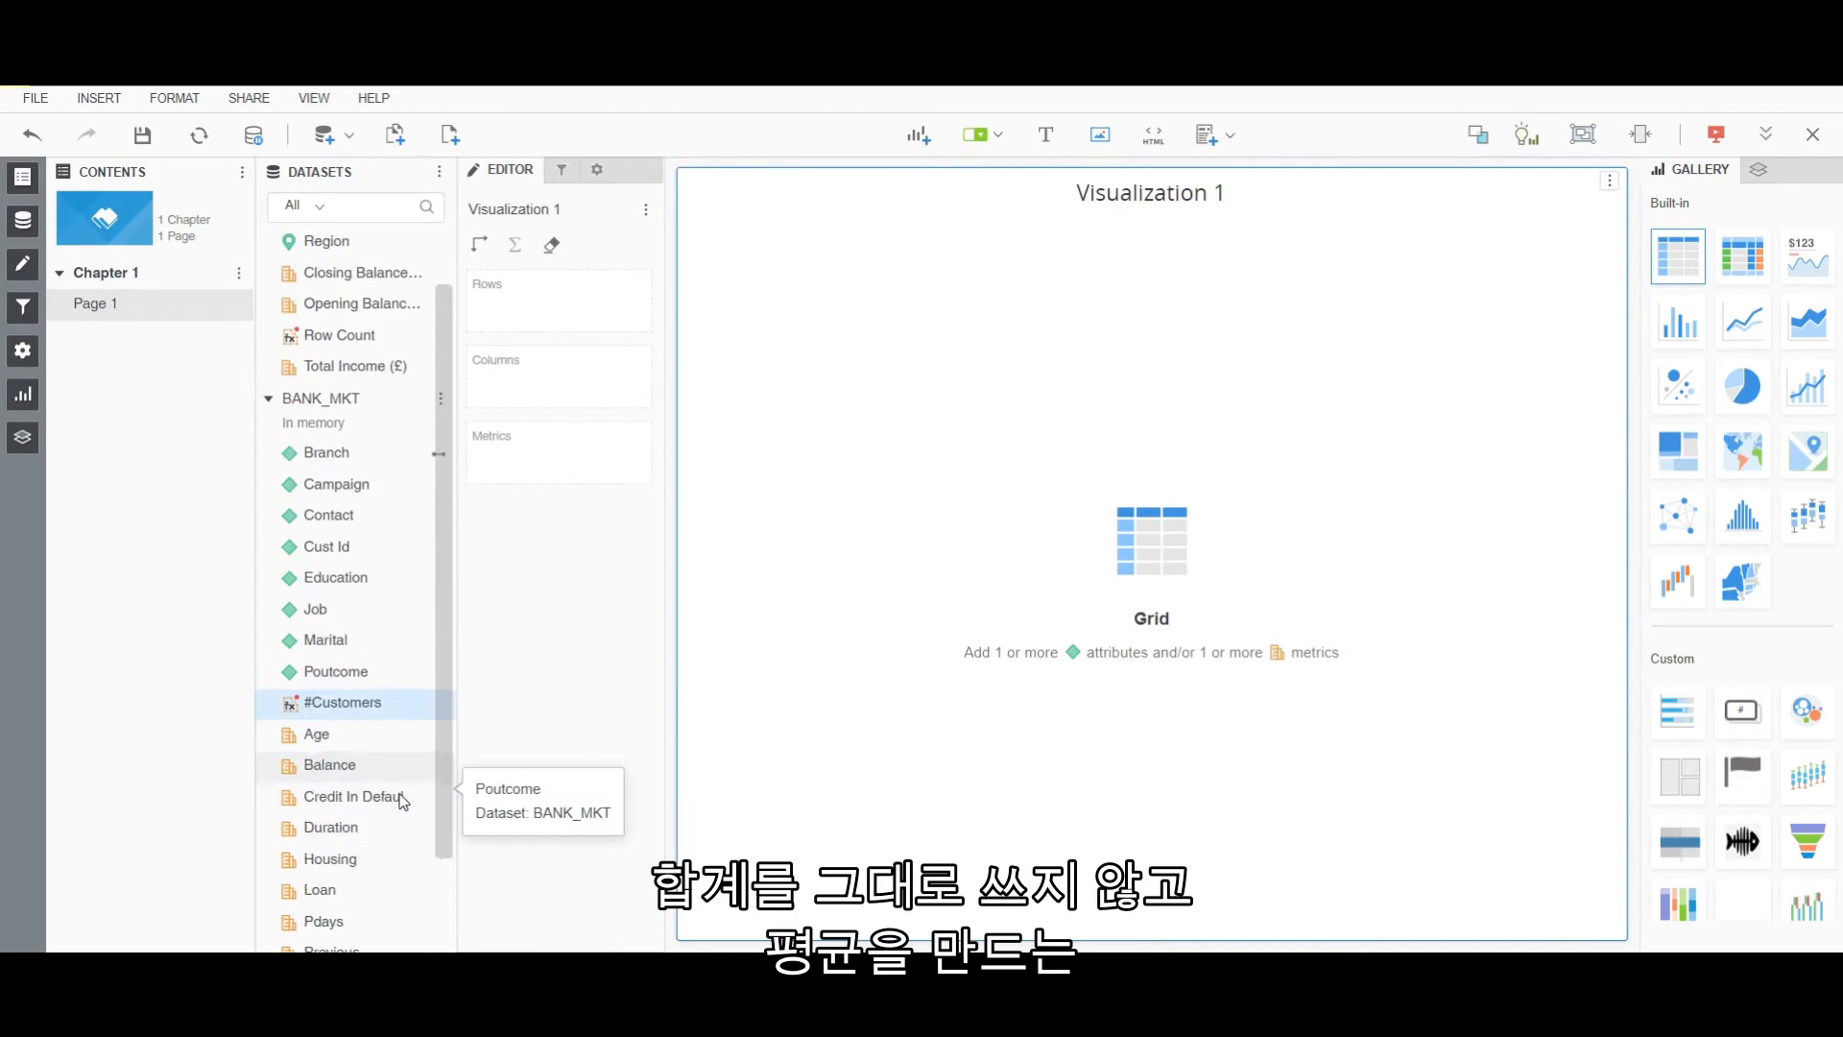
{"action": "scroll", "coordinate": [401, 802], "scroll_direction": "down", "scroll_amount": 2}
{"action": "right_click", "coordinate": [320, 667]}
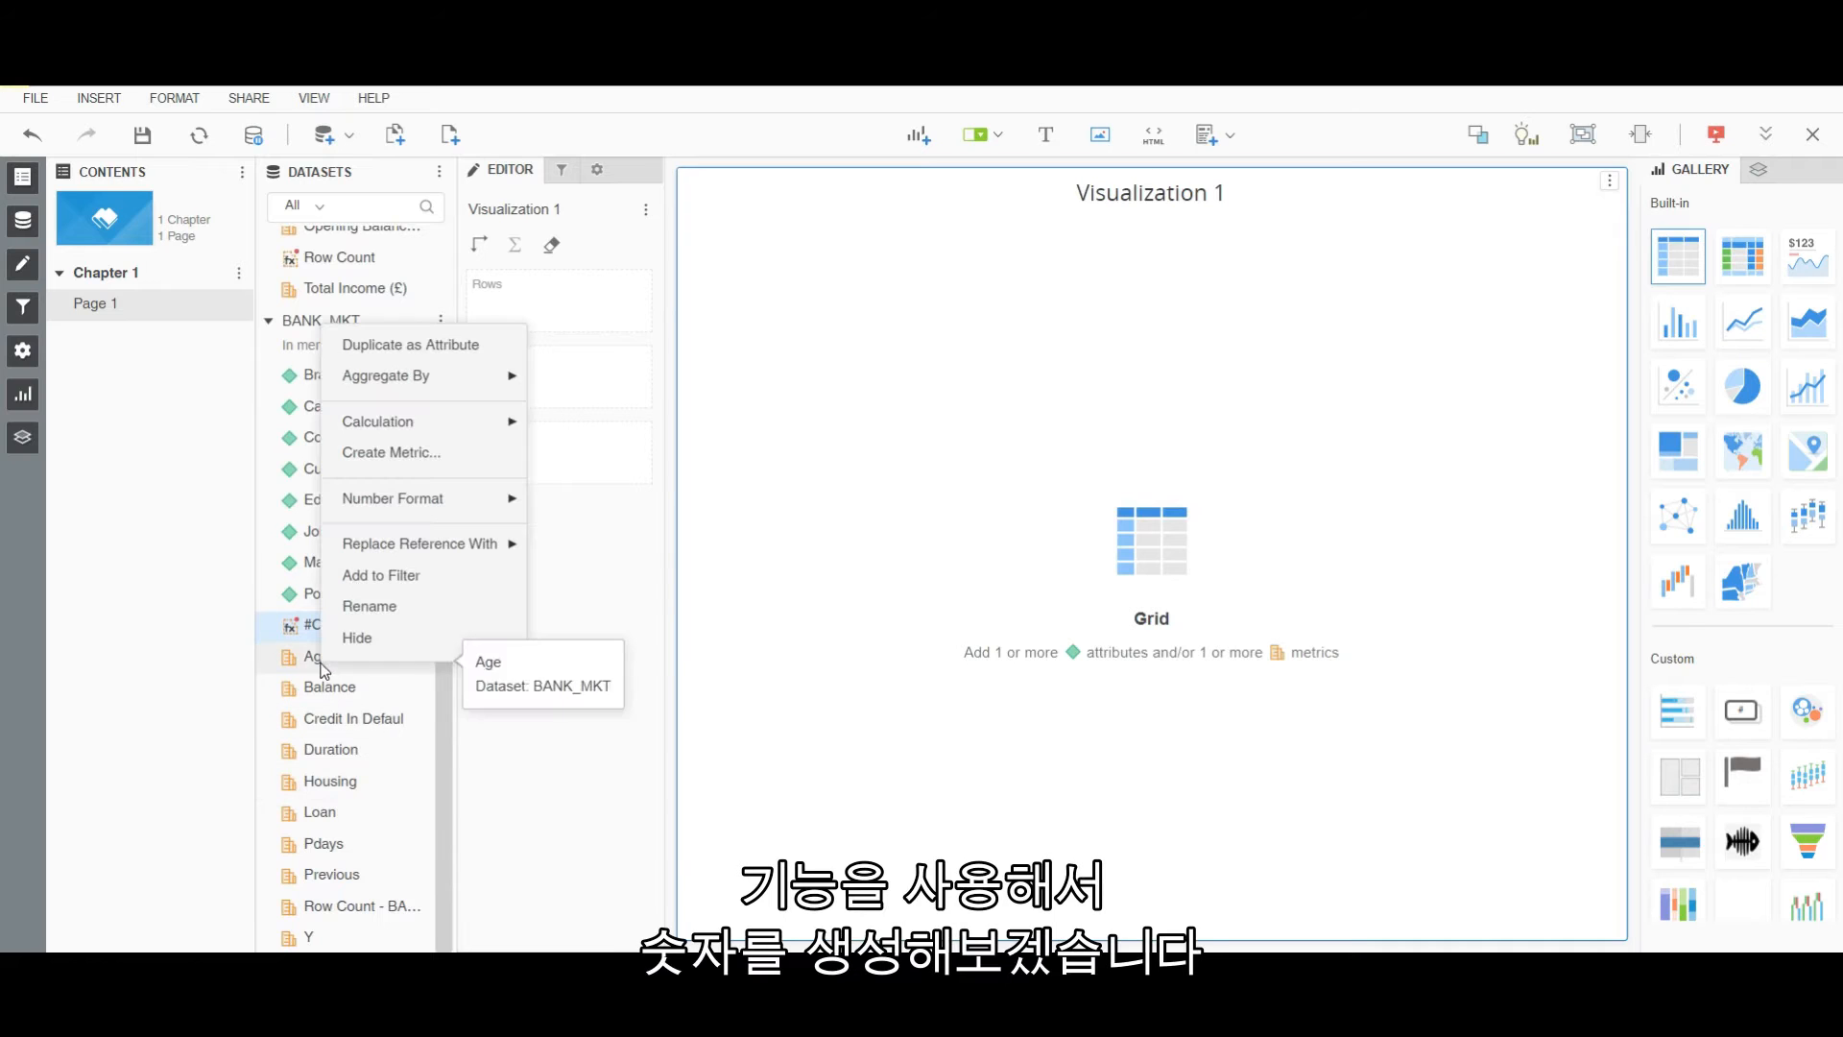
{"action": "mouse_move", "coordinate": [410, 389]}
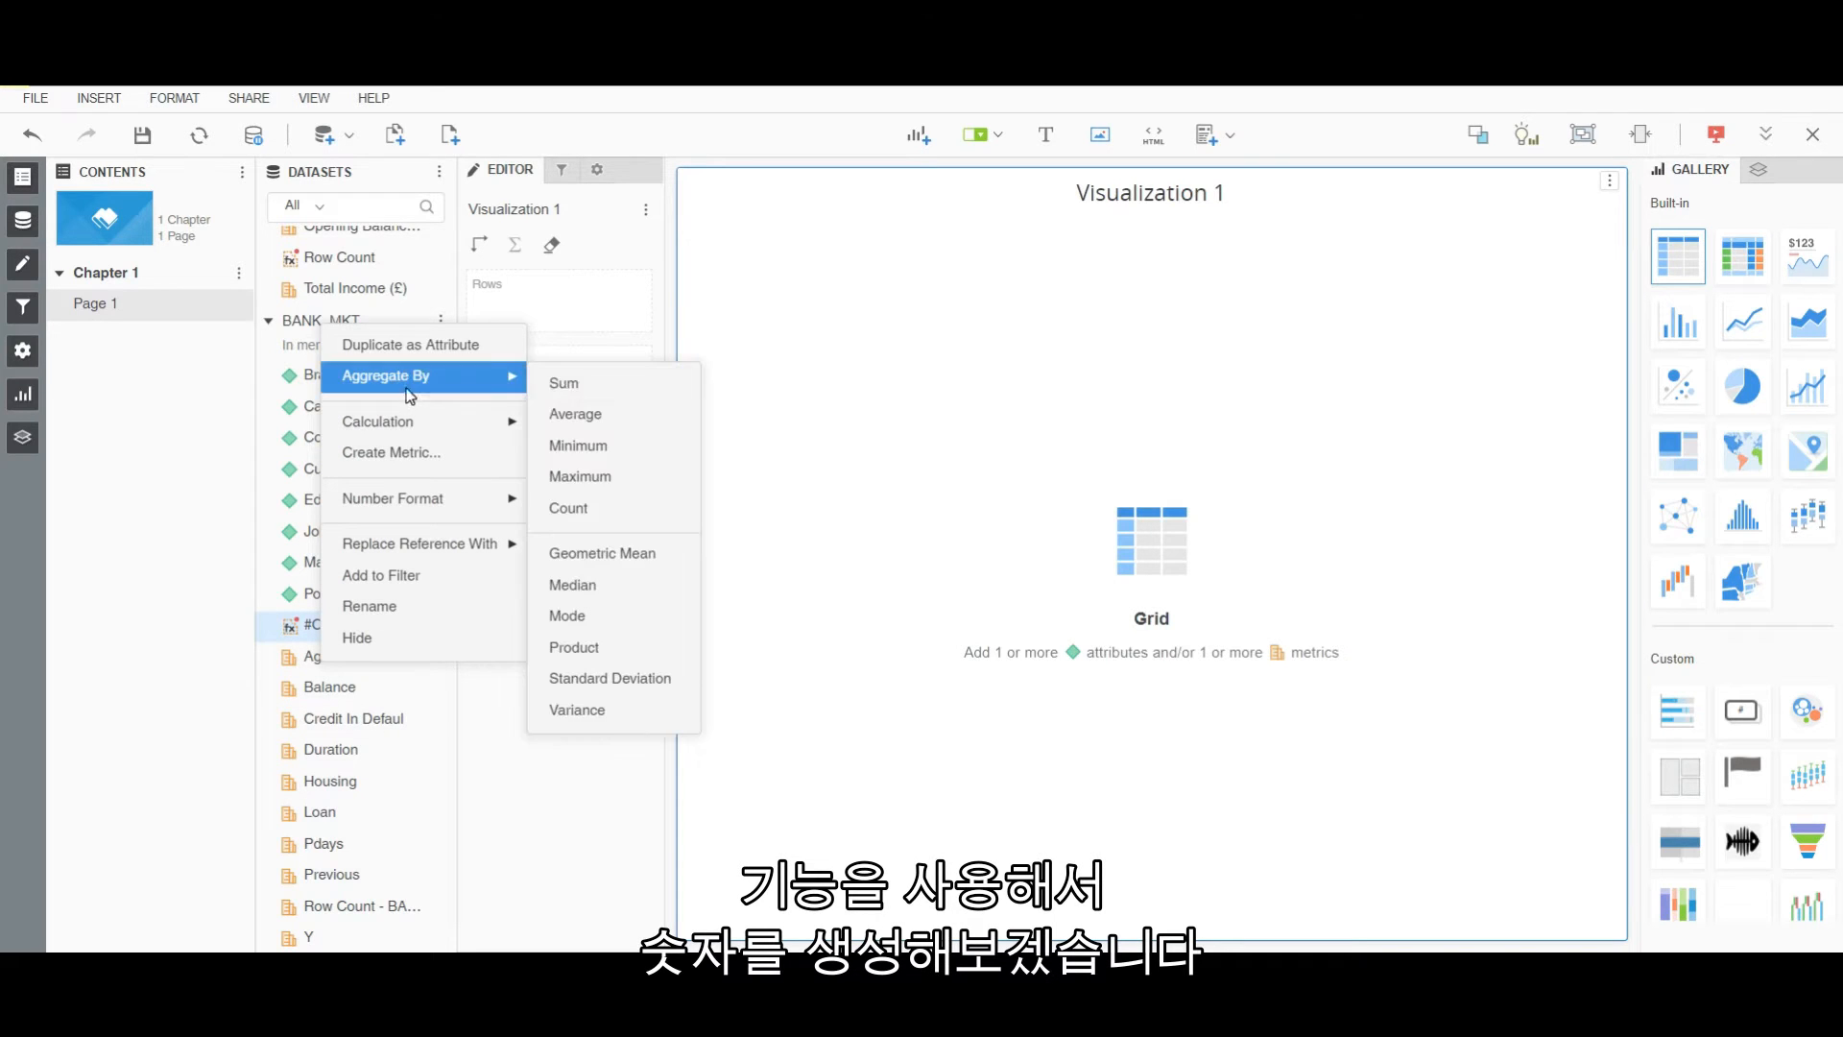
{"action": "left_click", "coordinate": [557, 414]}
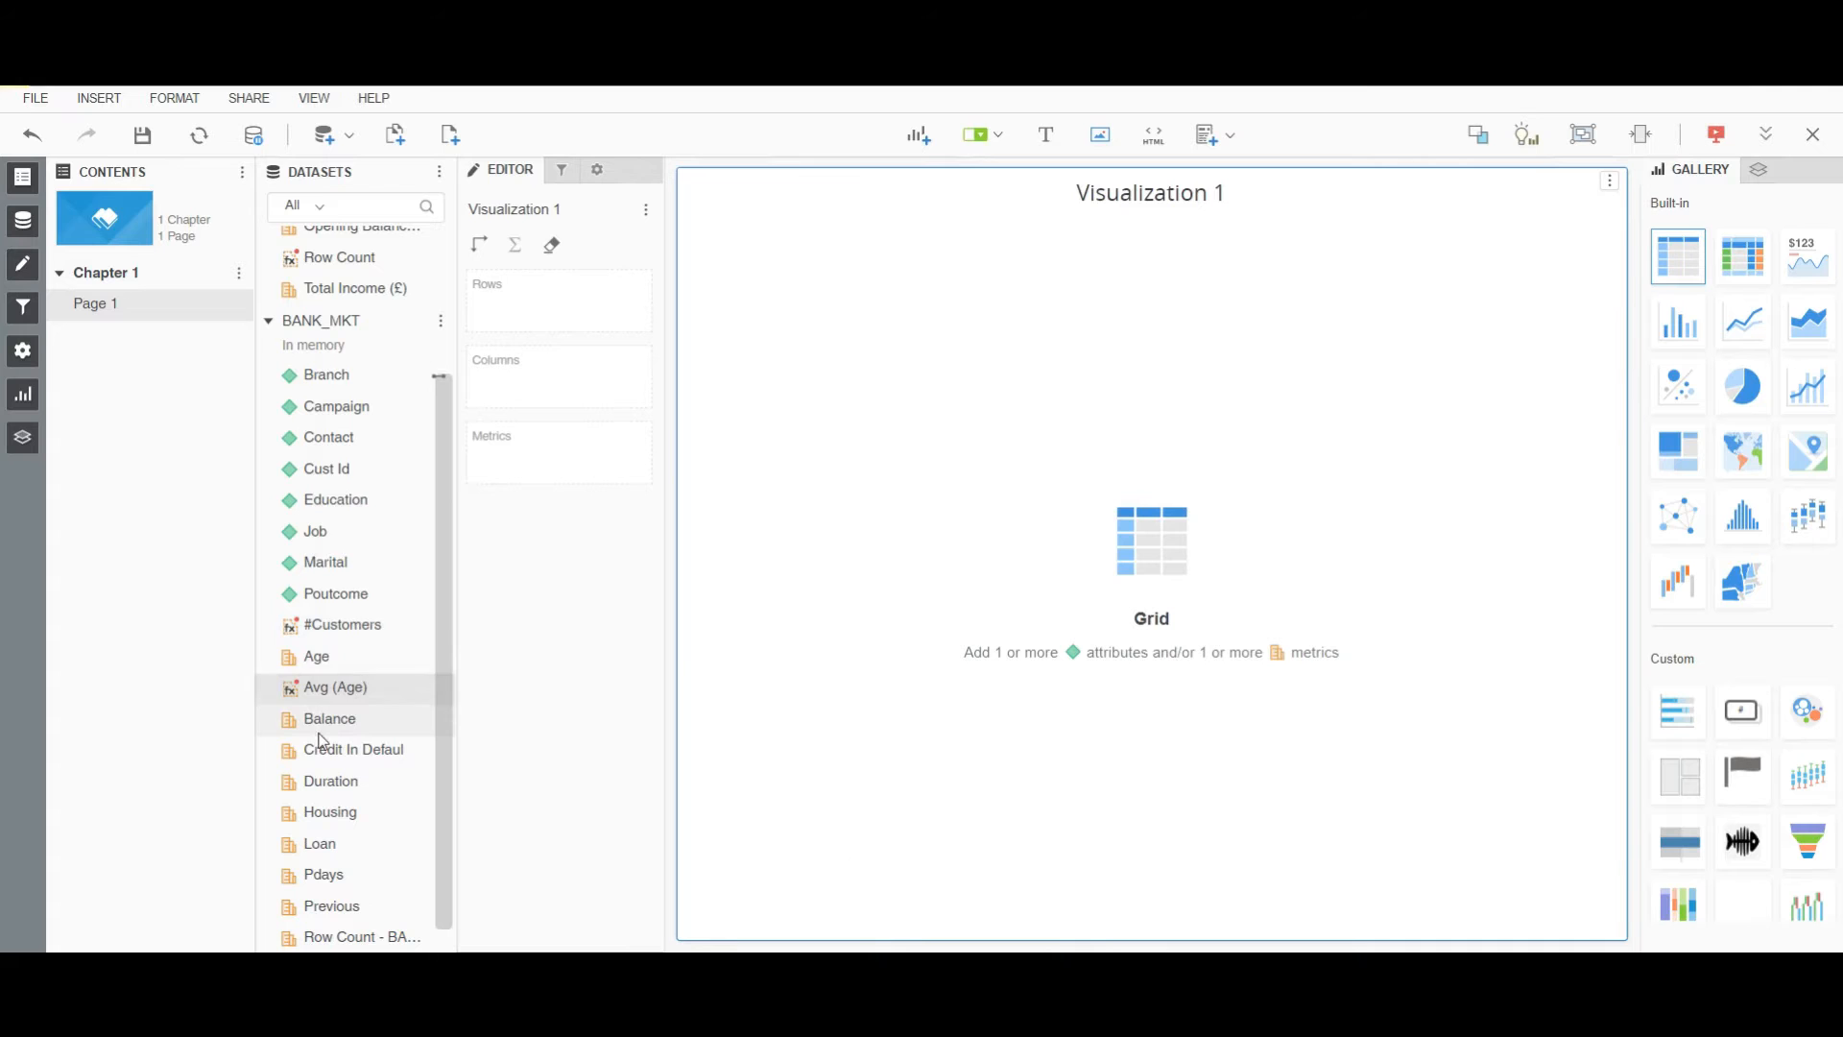
{"action": "right_click", "coordinate": [321, 722]}
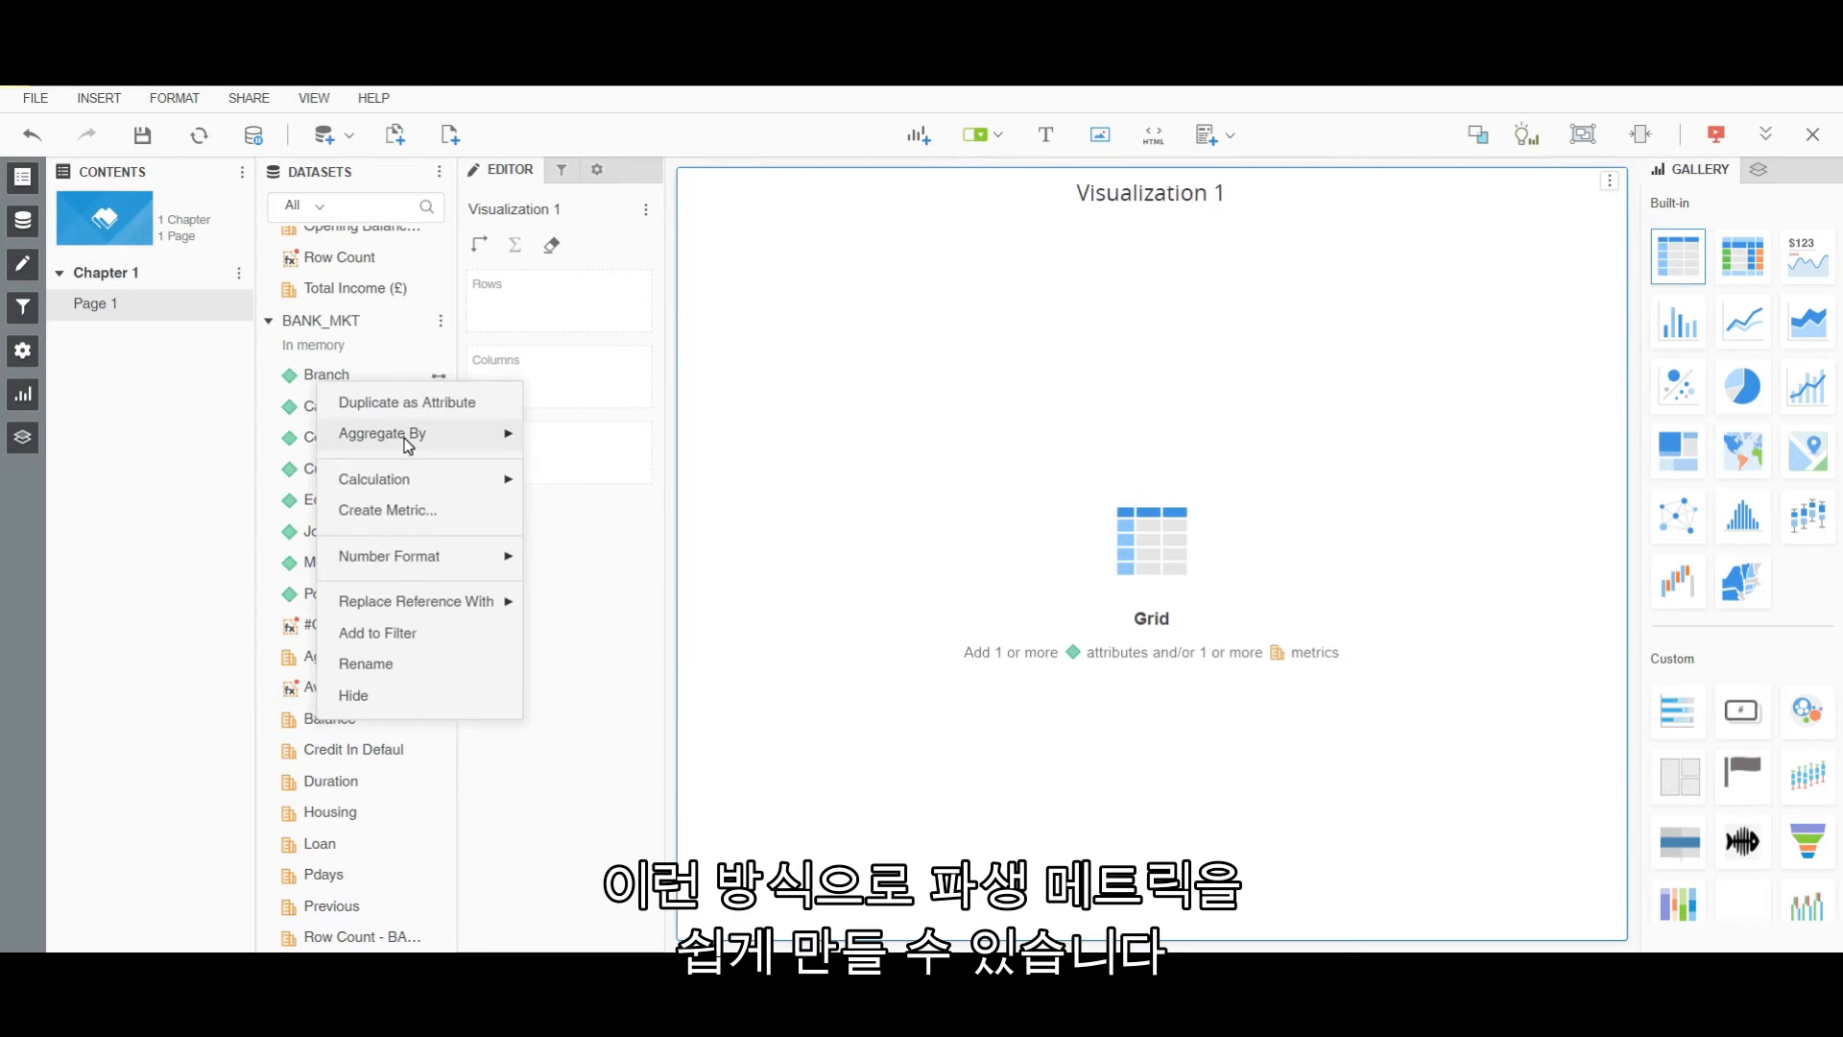
{"action": "mouse_move", "coordinate": [408, 443]}
{"action": "left_click", "coordinate": [573, 473]}
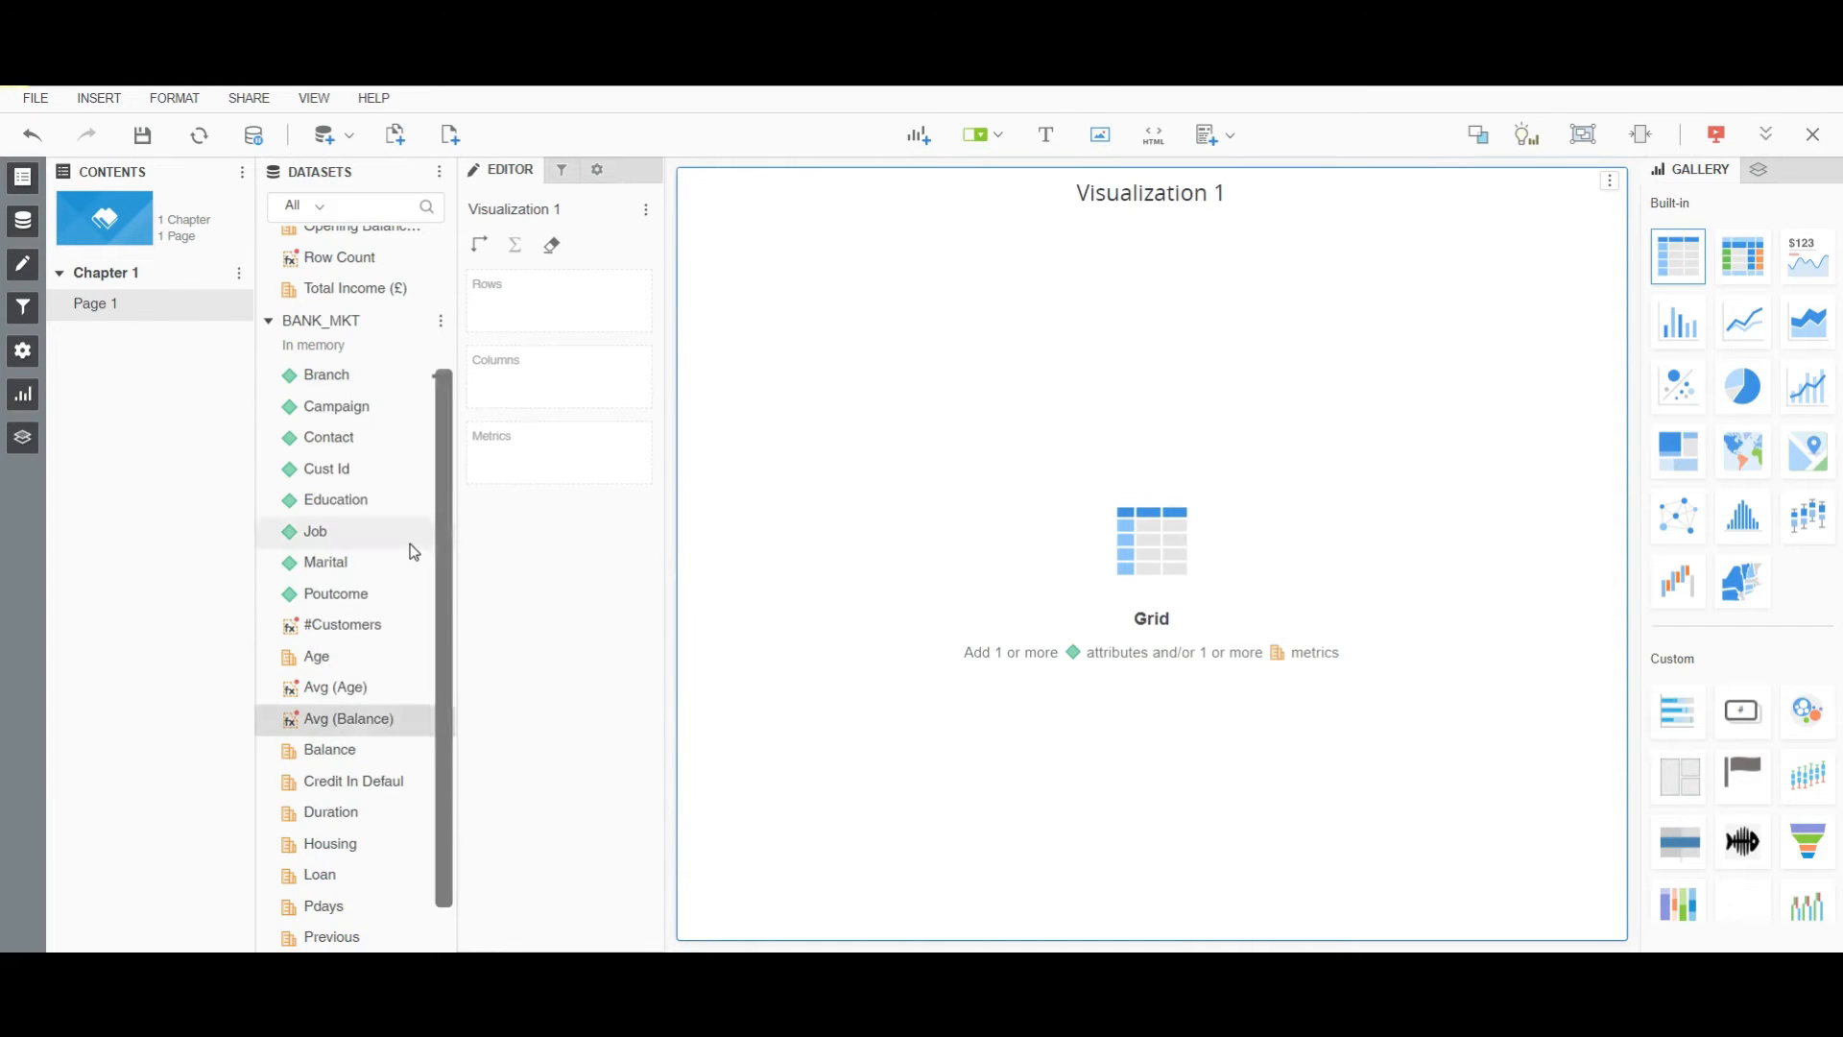
Create a metric dividing Y by #Customers and rename it Y%.
{"action": "scroll", "coordinate": [362, 624], "scroll_direction": "down", "scroll_amount": 1}
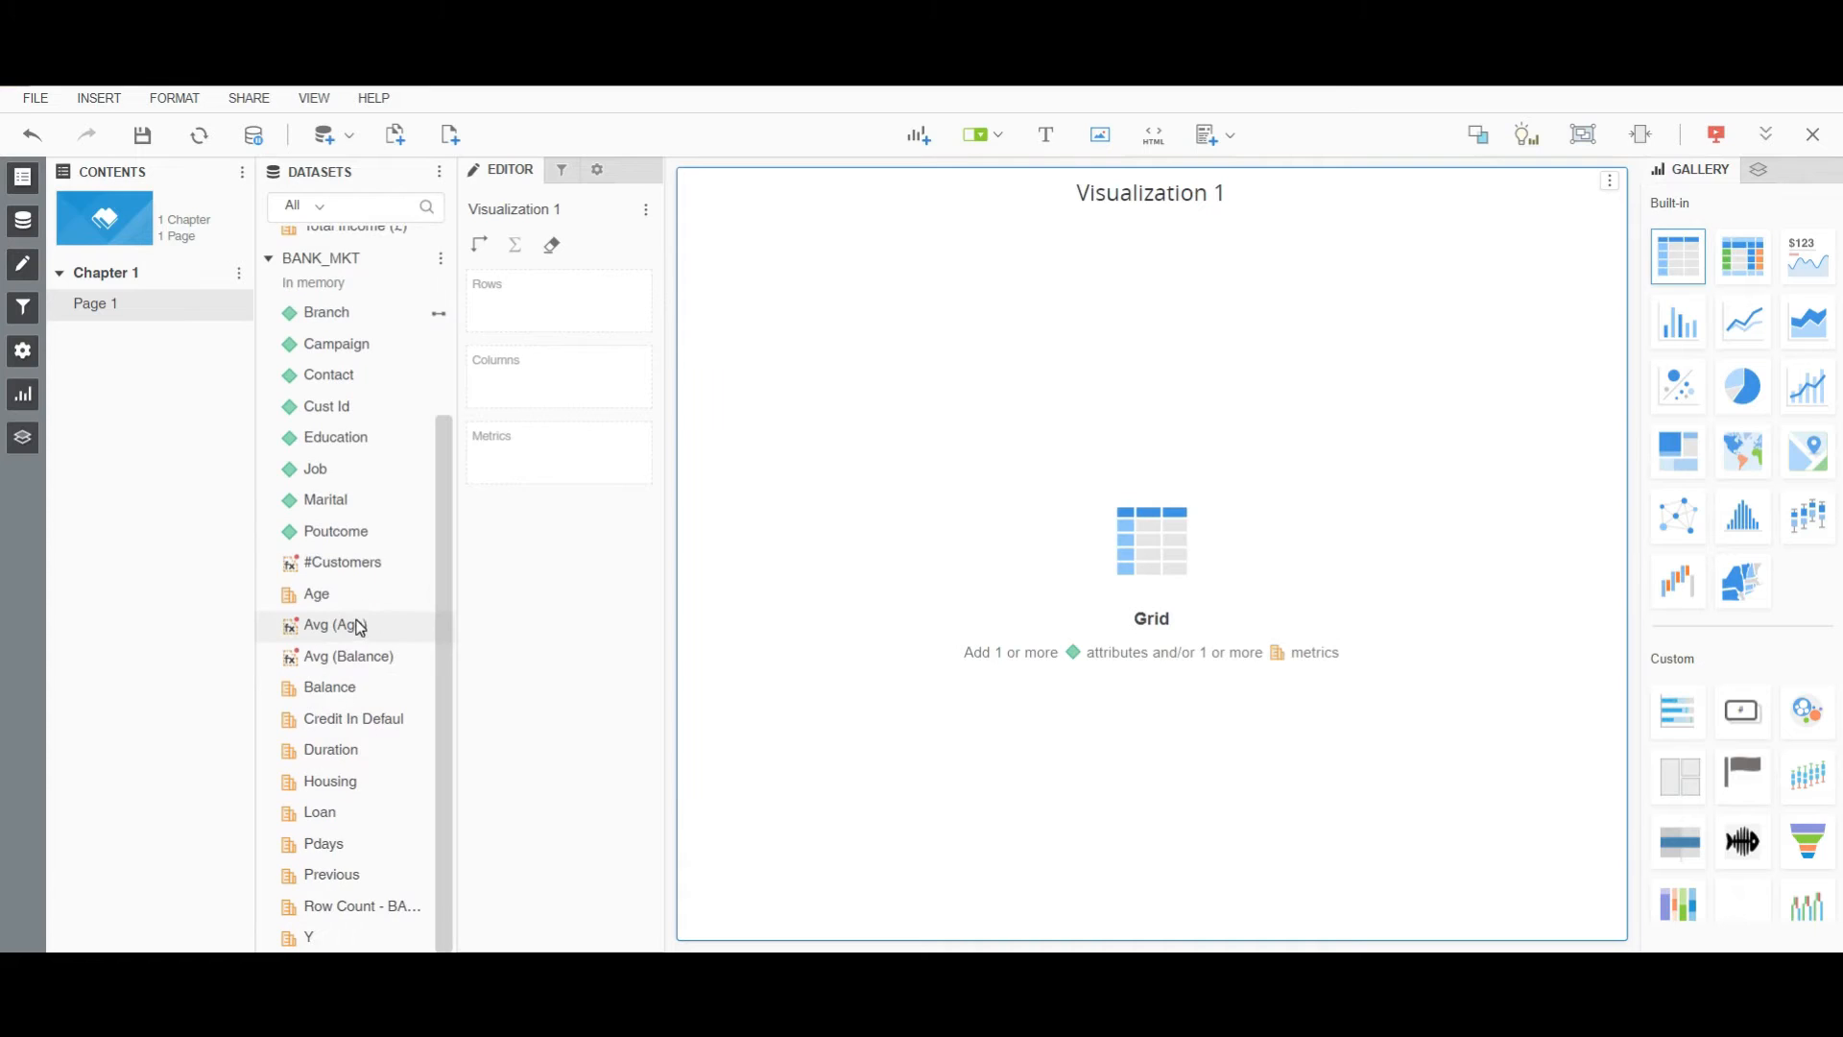
{"action": "left_click", "coordinate": [359, 564]}
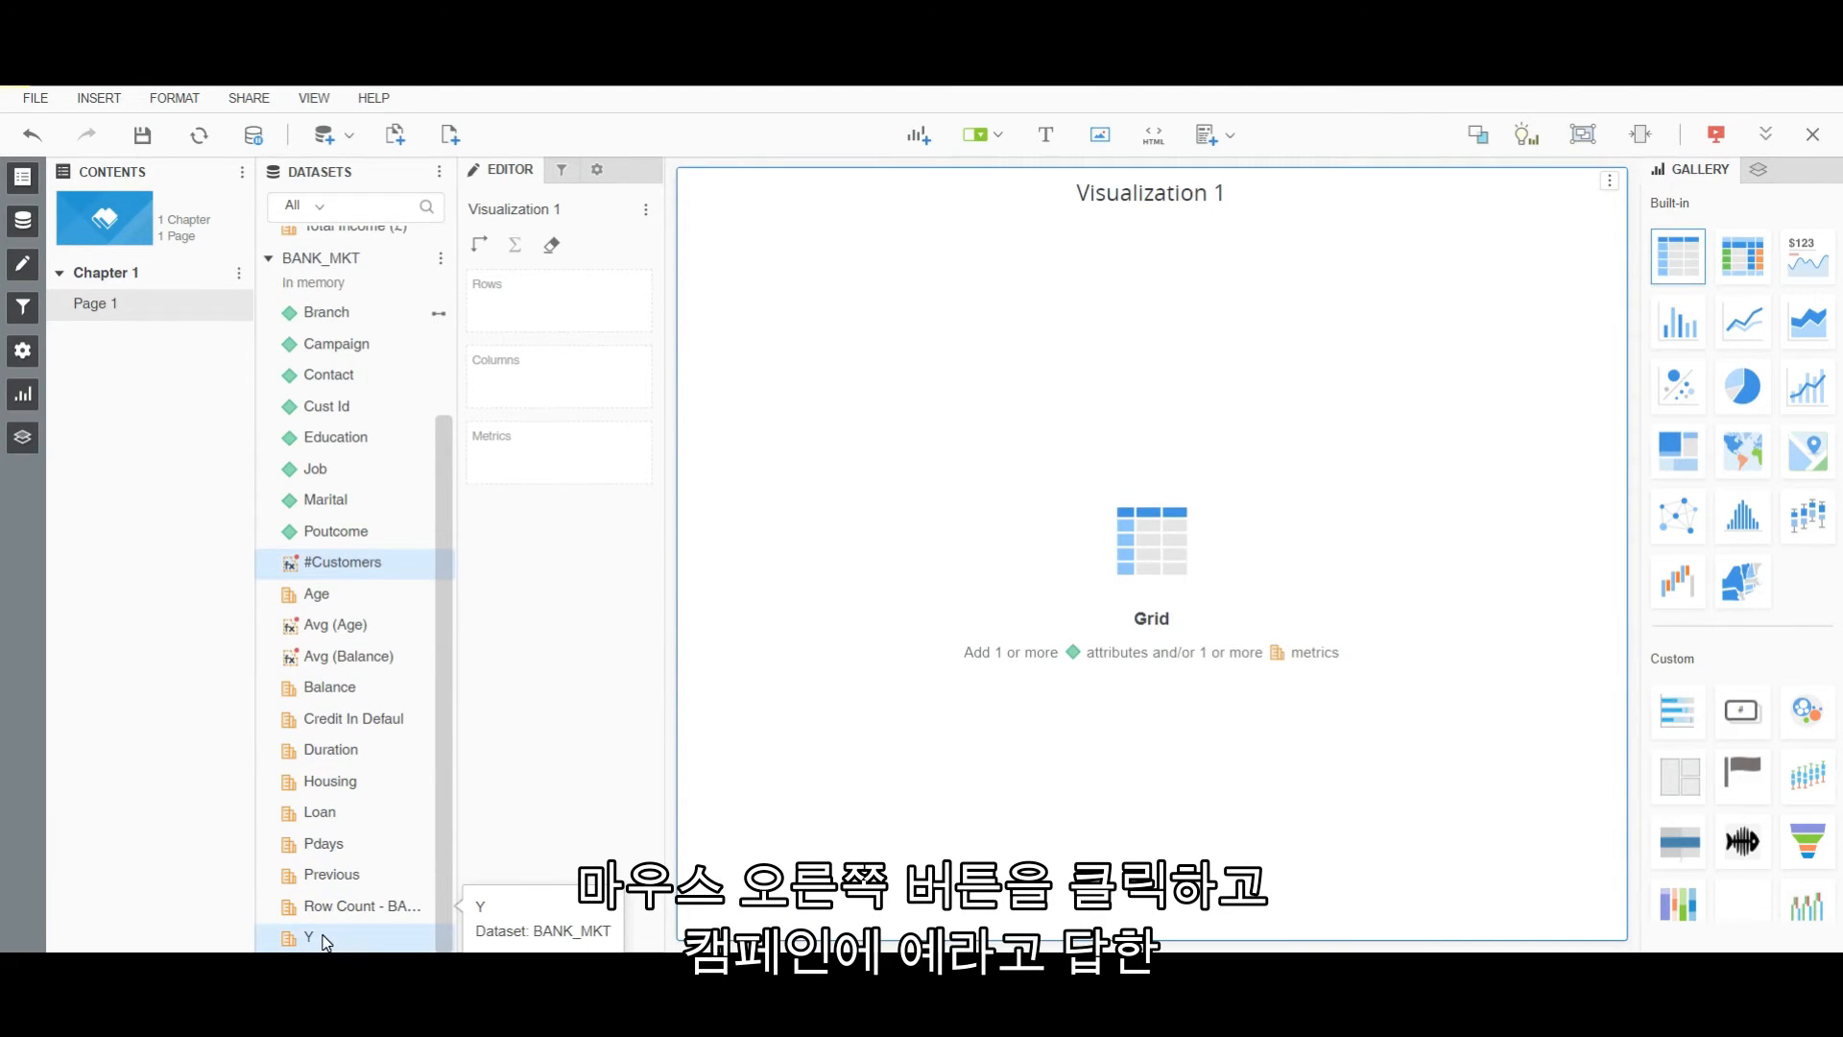
{"action": "right_click", "coordinate": [325, 939]}
{"action": "mouse_move", "coordinate": [444, 835]}
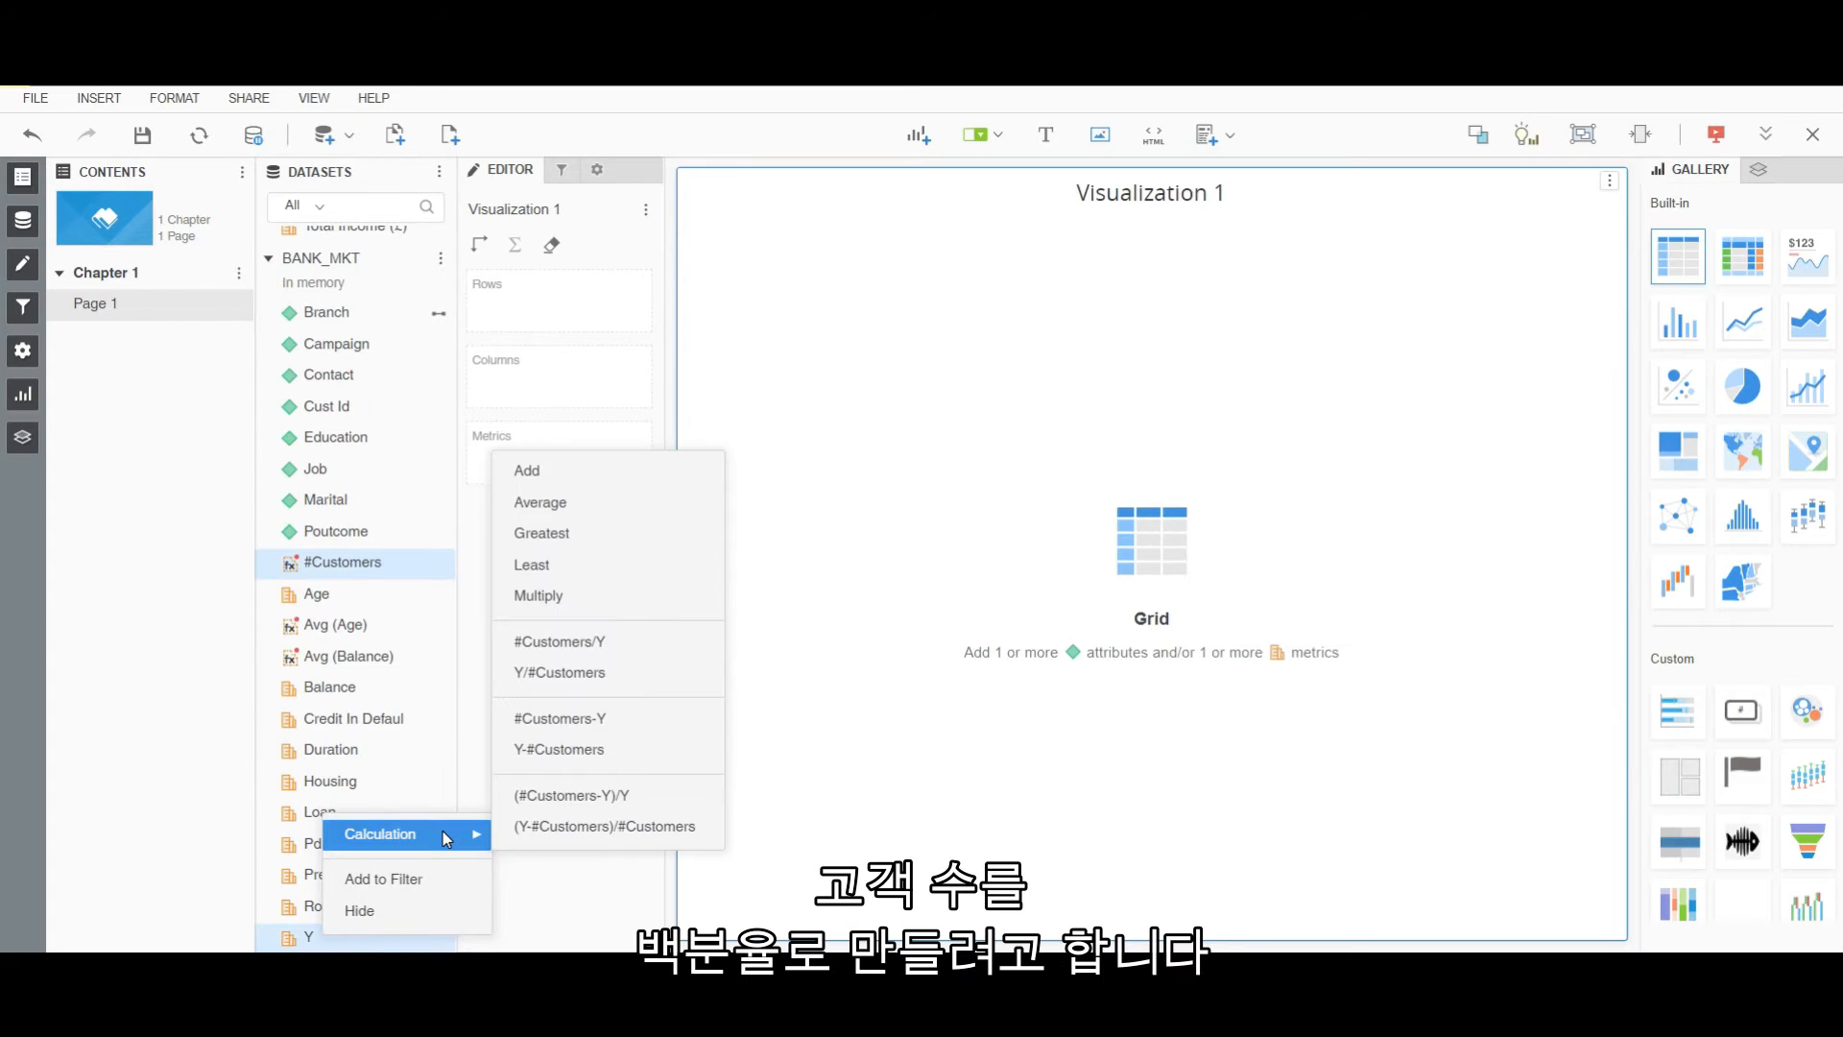
{"action": "left_click", "coordinate": [589, 677]}
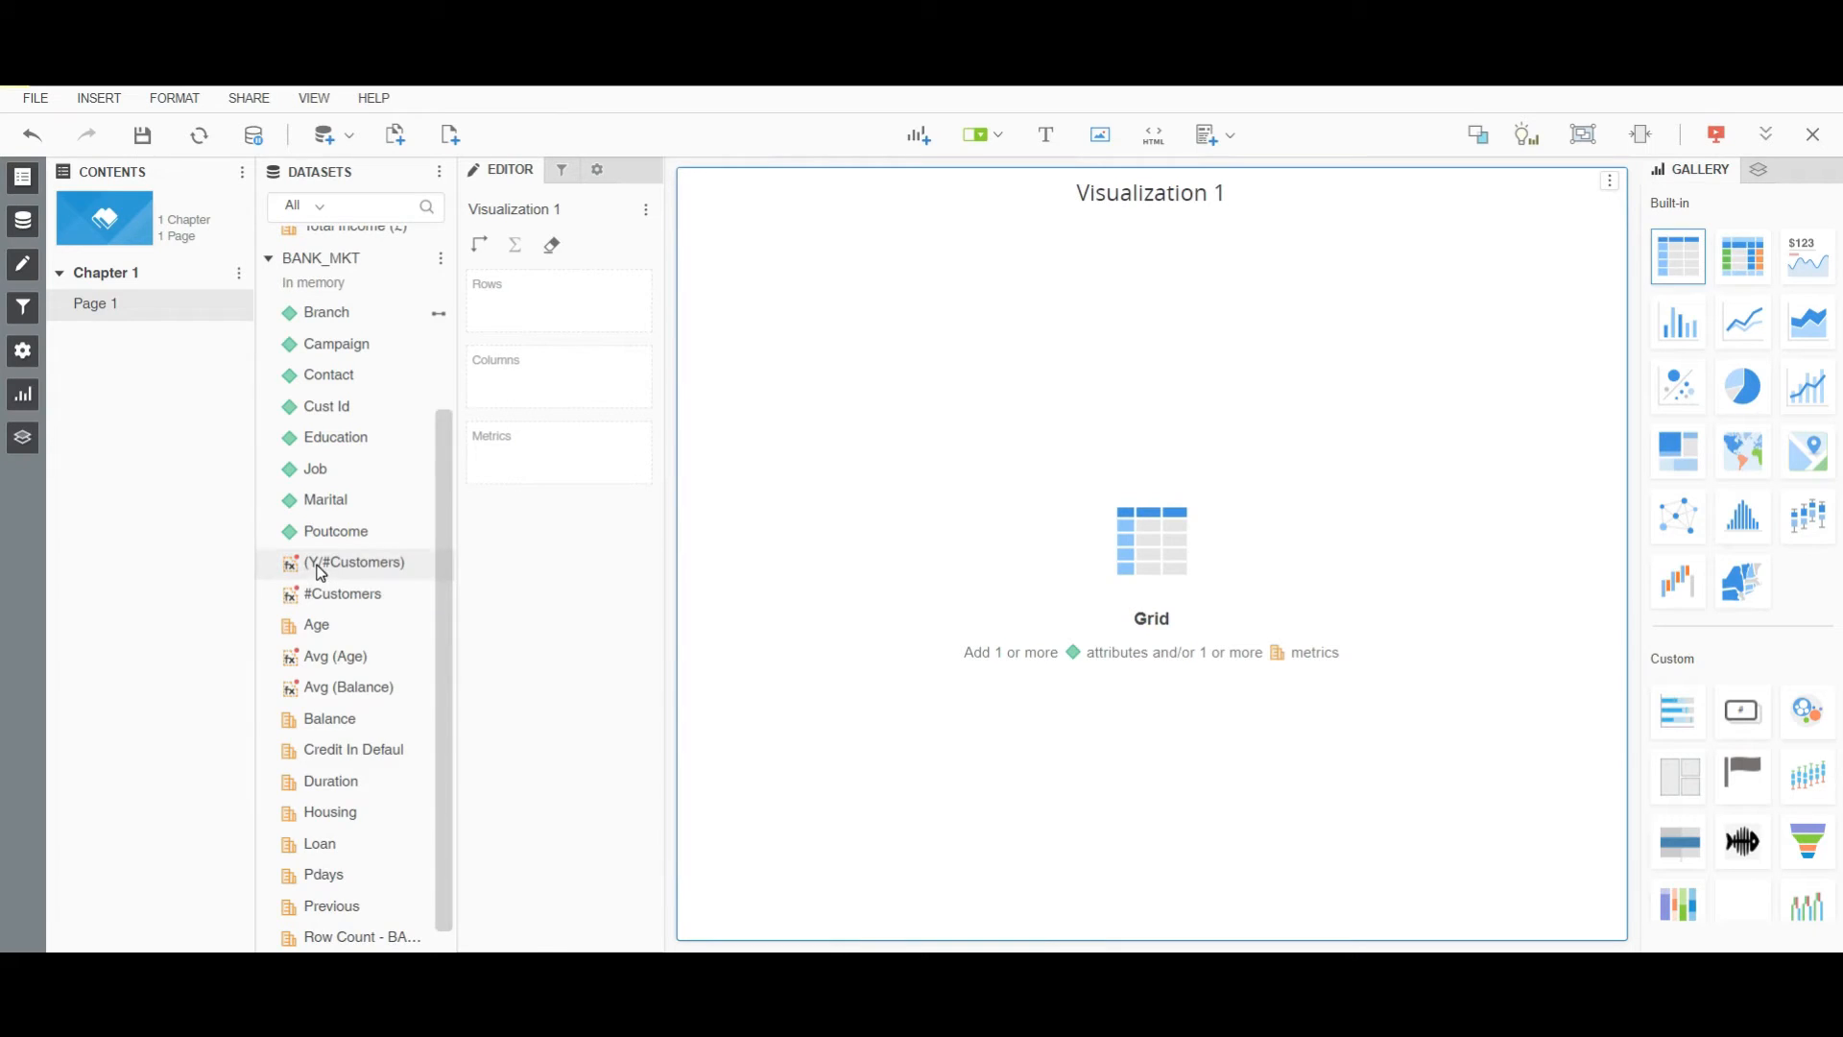
{"action": "right_click", "coordinate": [322, 573]}
{"action": "left_click", "coordinate": [350, 855]}
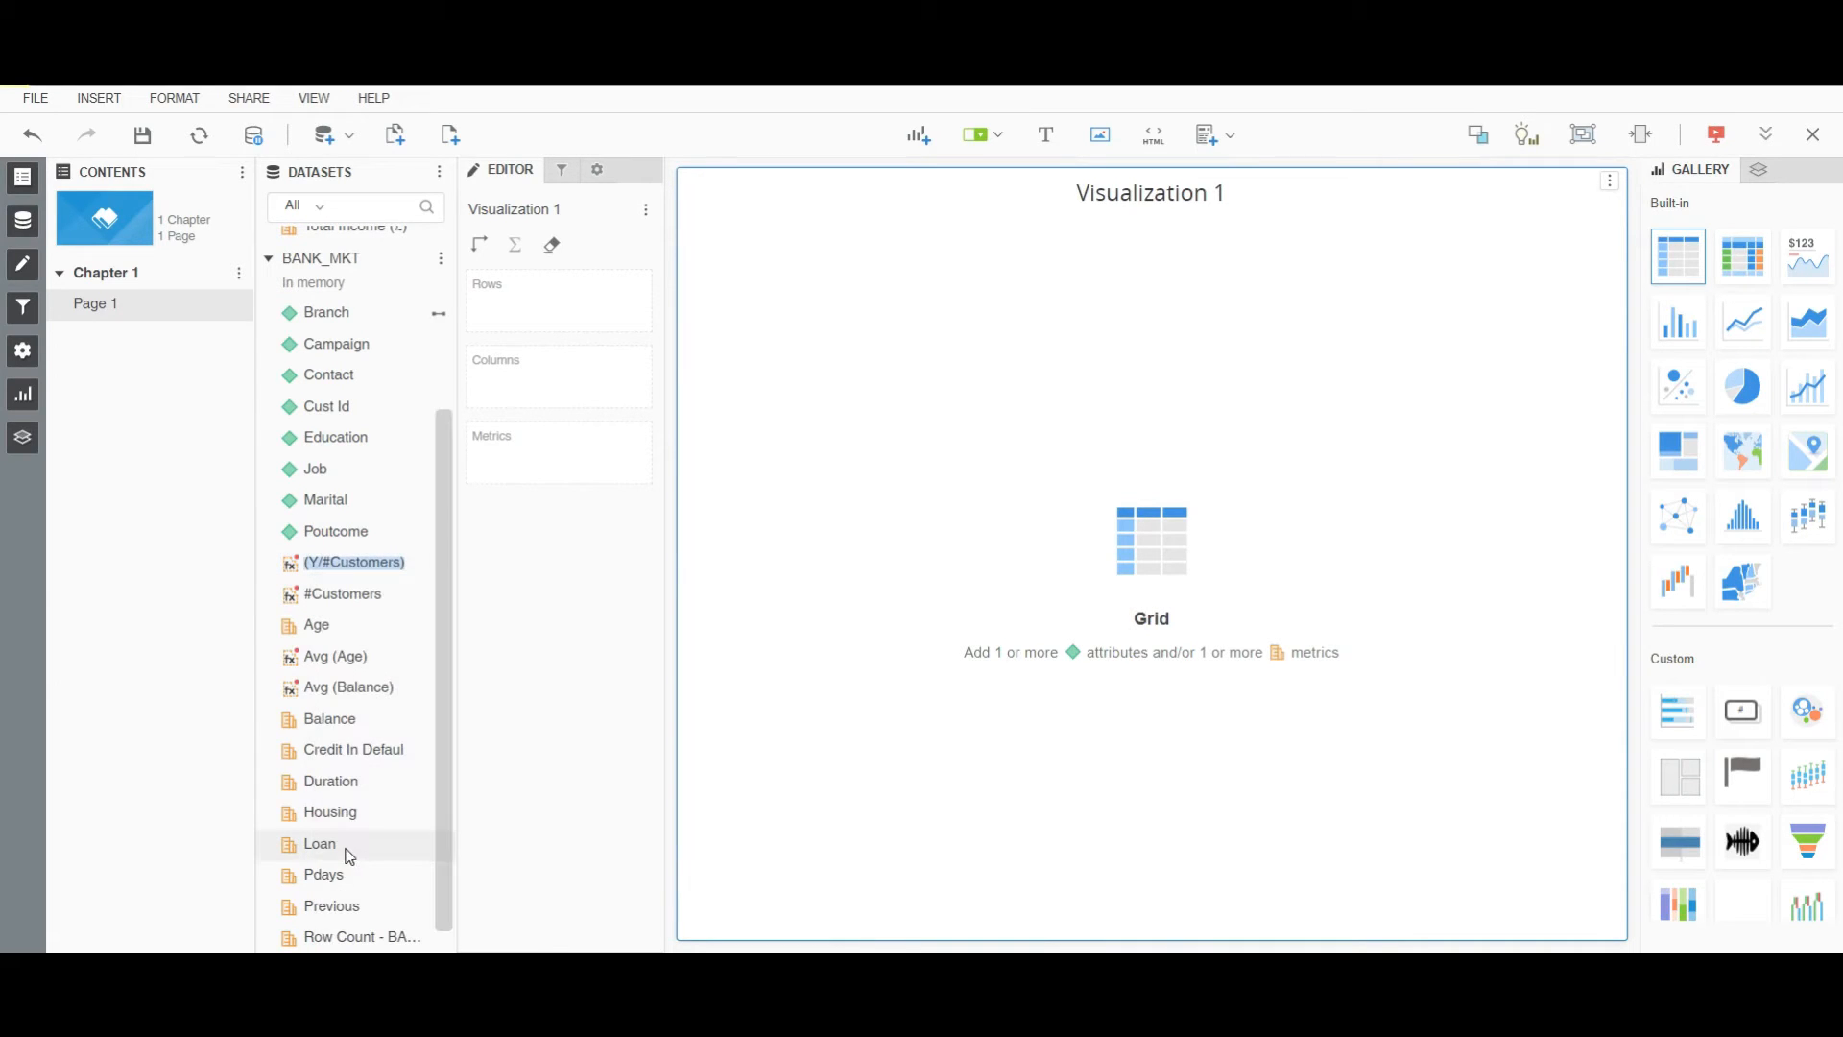
{"action": "type", "text": "Y%"}
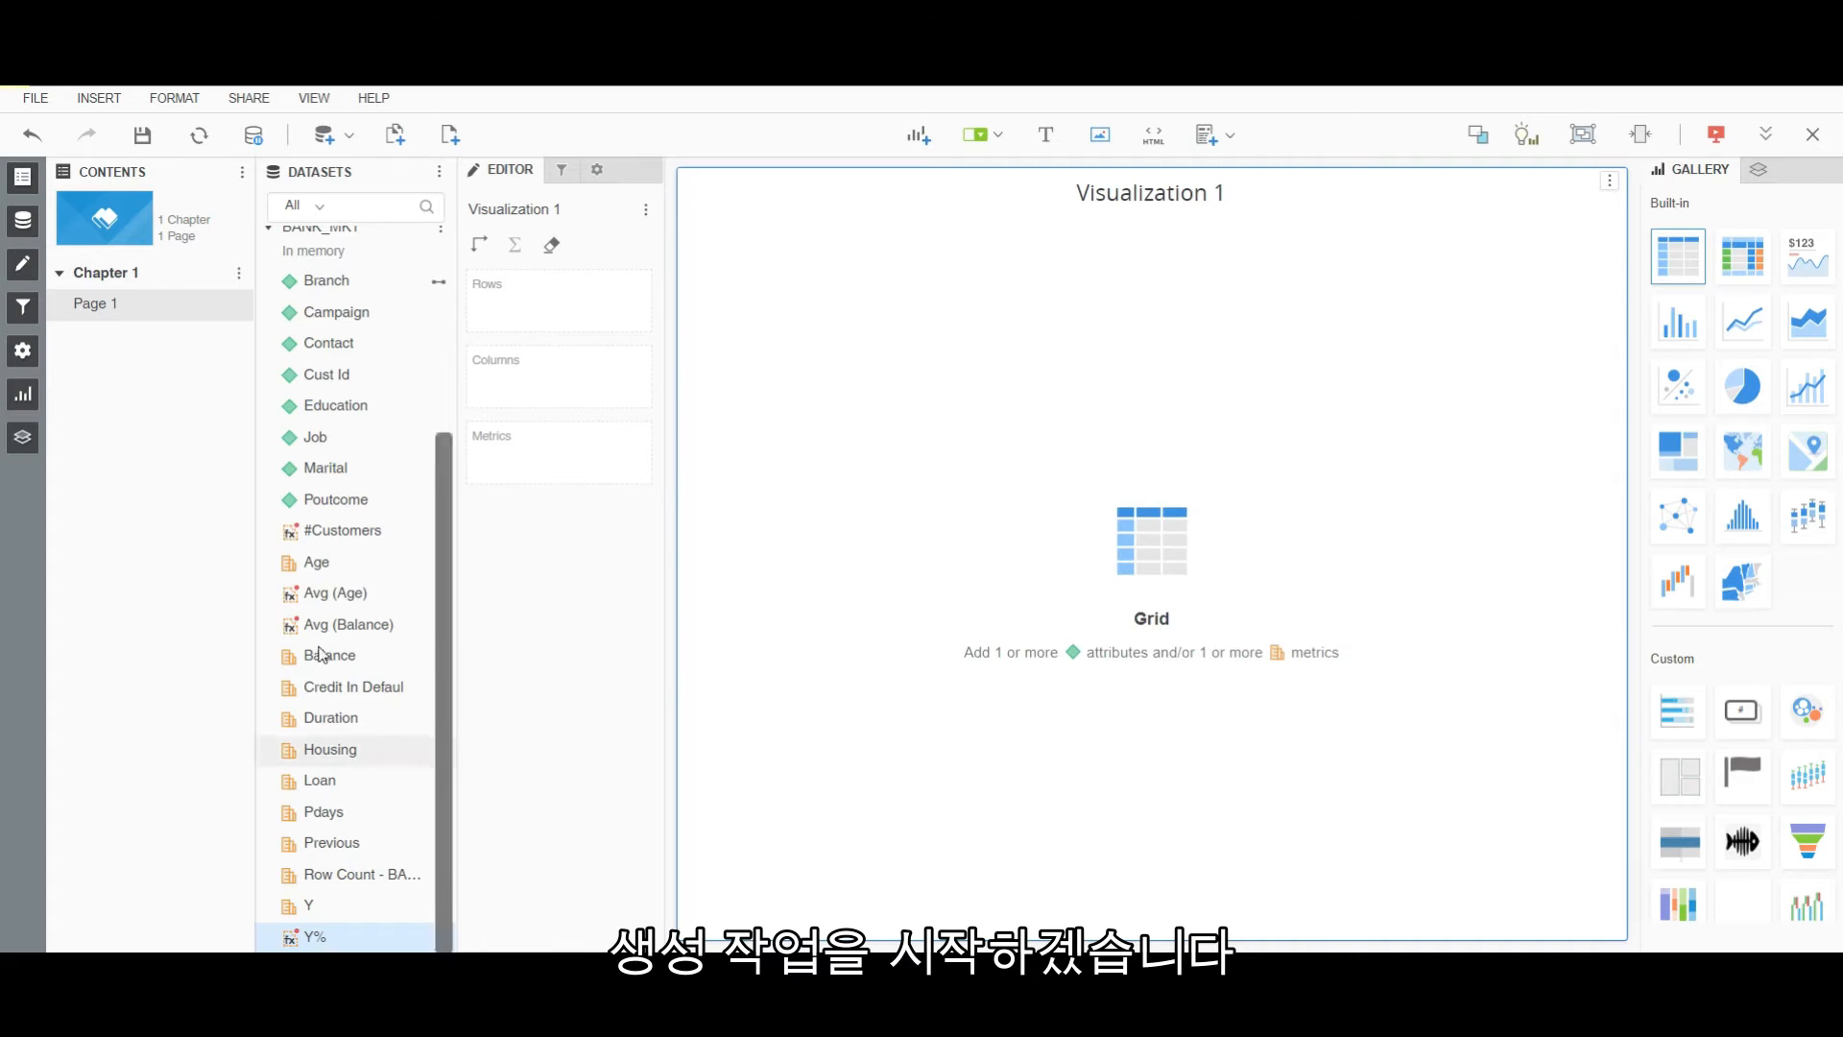
{"action": "scroll", "coordinate": [365, 672], "scroll_direction": "up", "scroll_amount": 3}
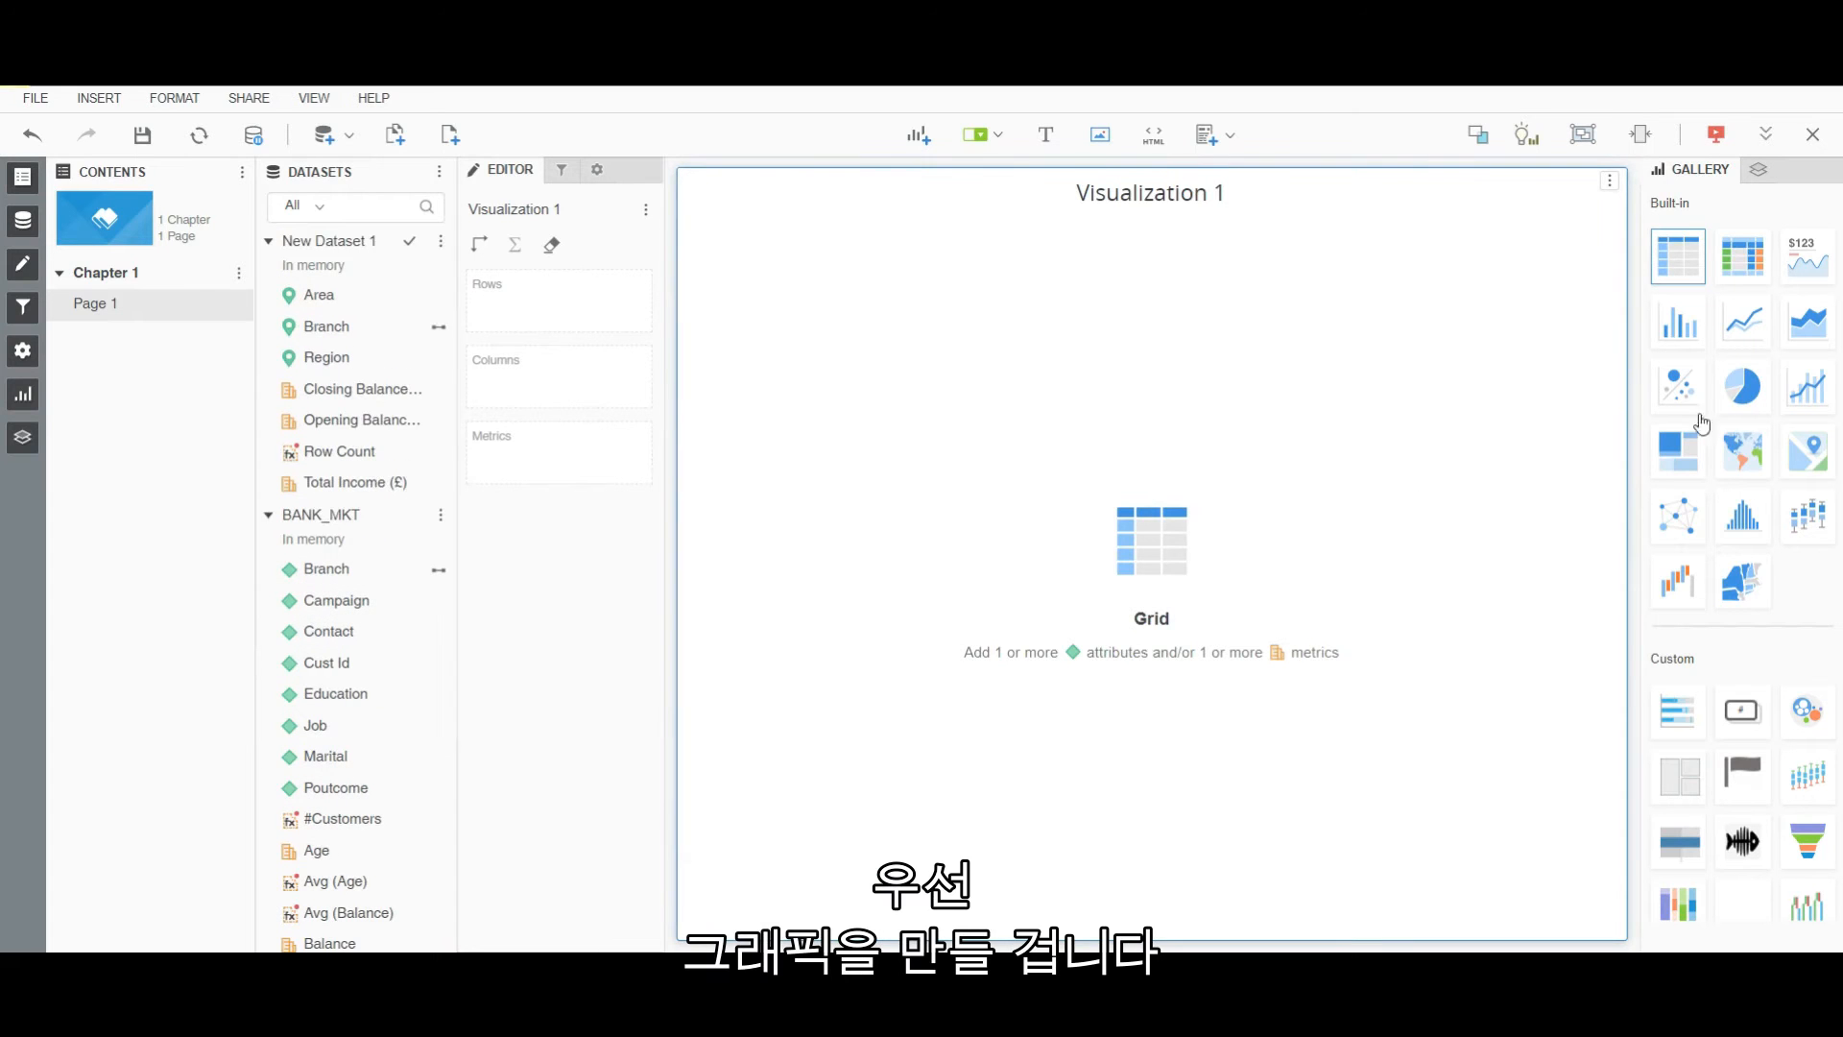
Make Visualization 1 a map of Branch locations on the Basic basemap.
{"action": "left_click", "coordinate": [1761, 458]}
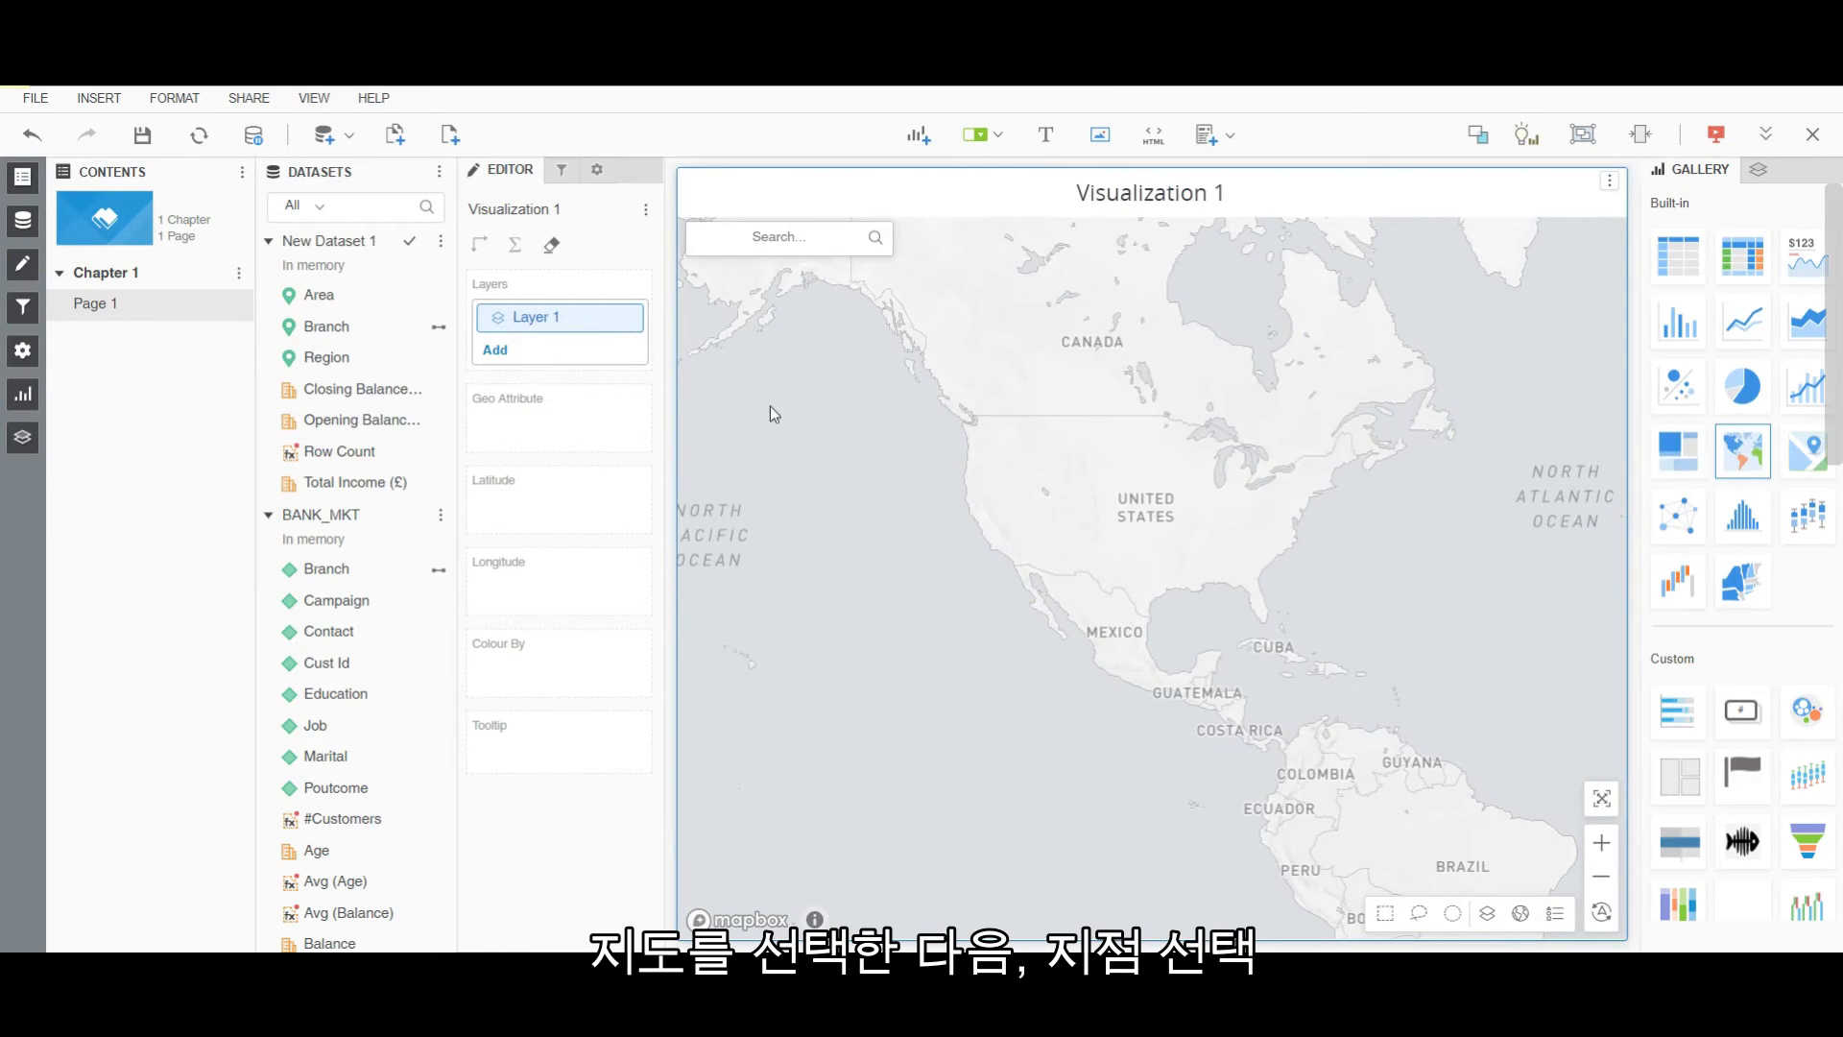
{"action": "left_click_drag", "start_coordinate": [346, 329], "coordinate": [504, 406]}
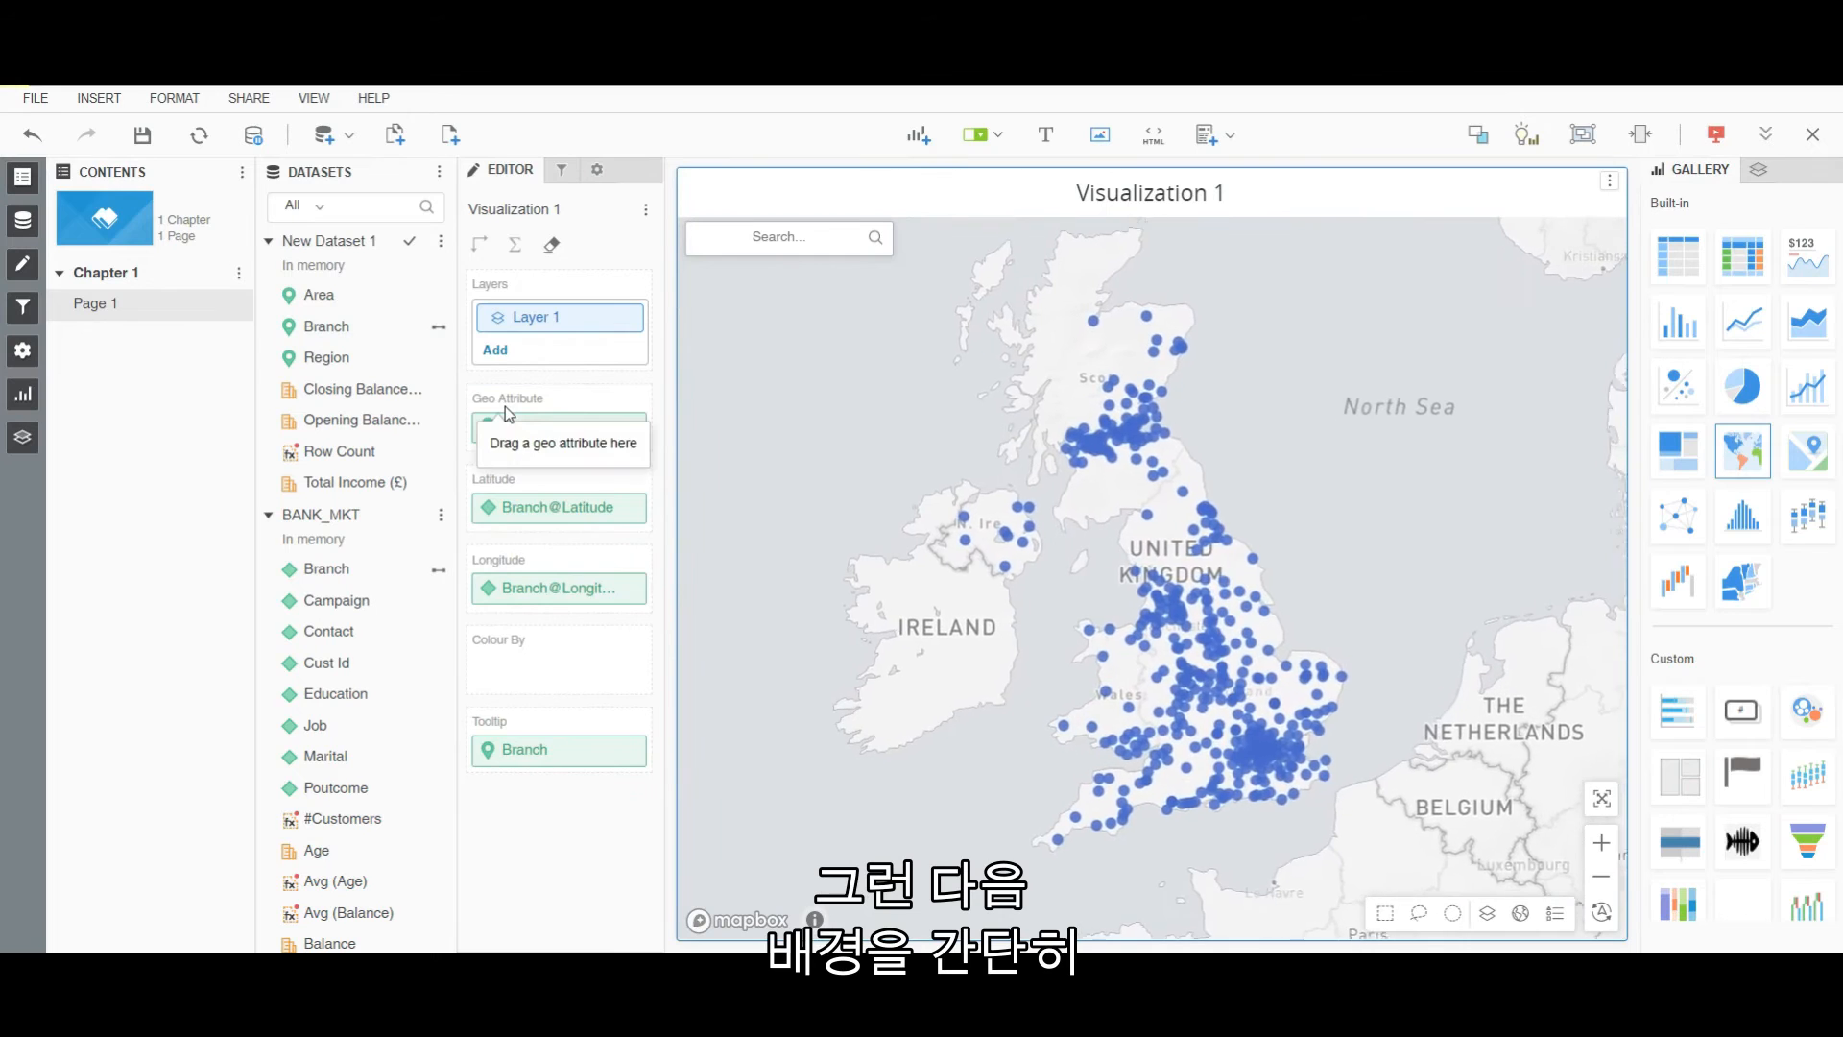
{"action": "left_click", "coordinate": [1522, 912]}
{"action": "left_click", "coordinate": [1370, 461]}
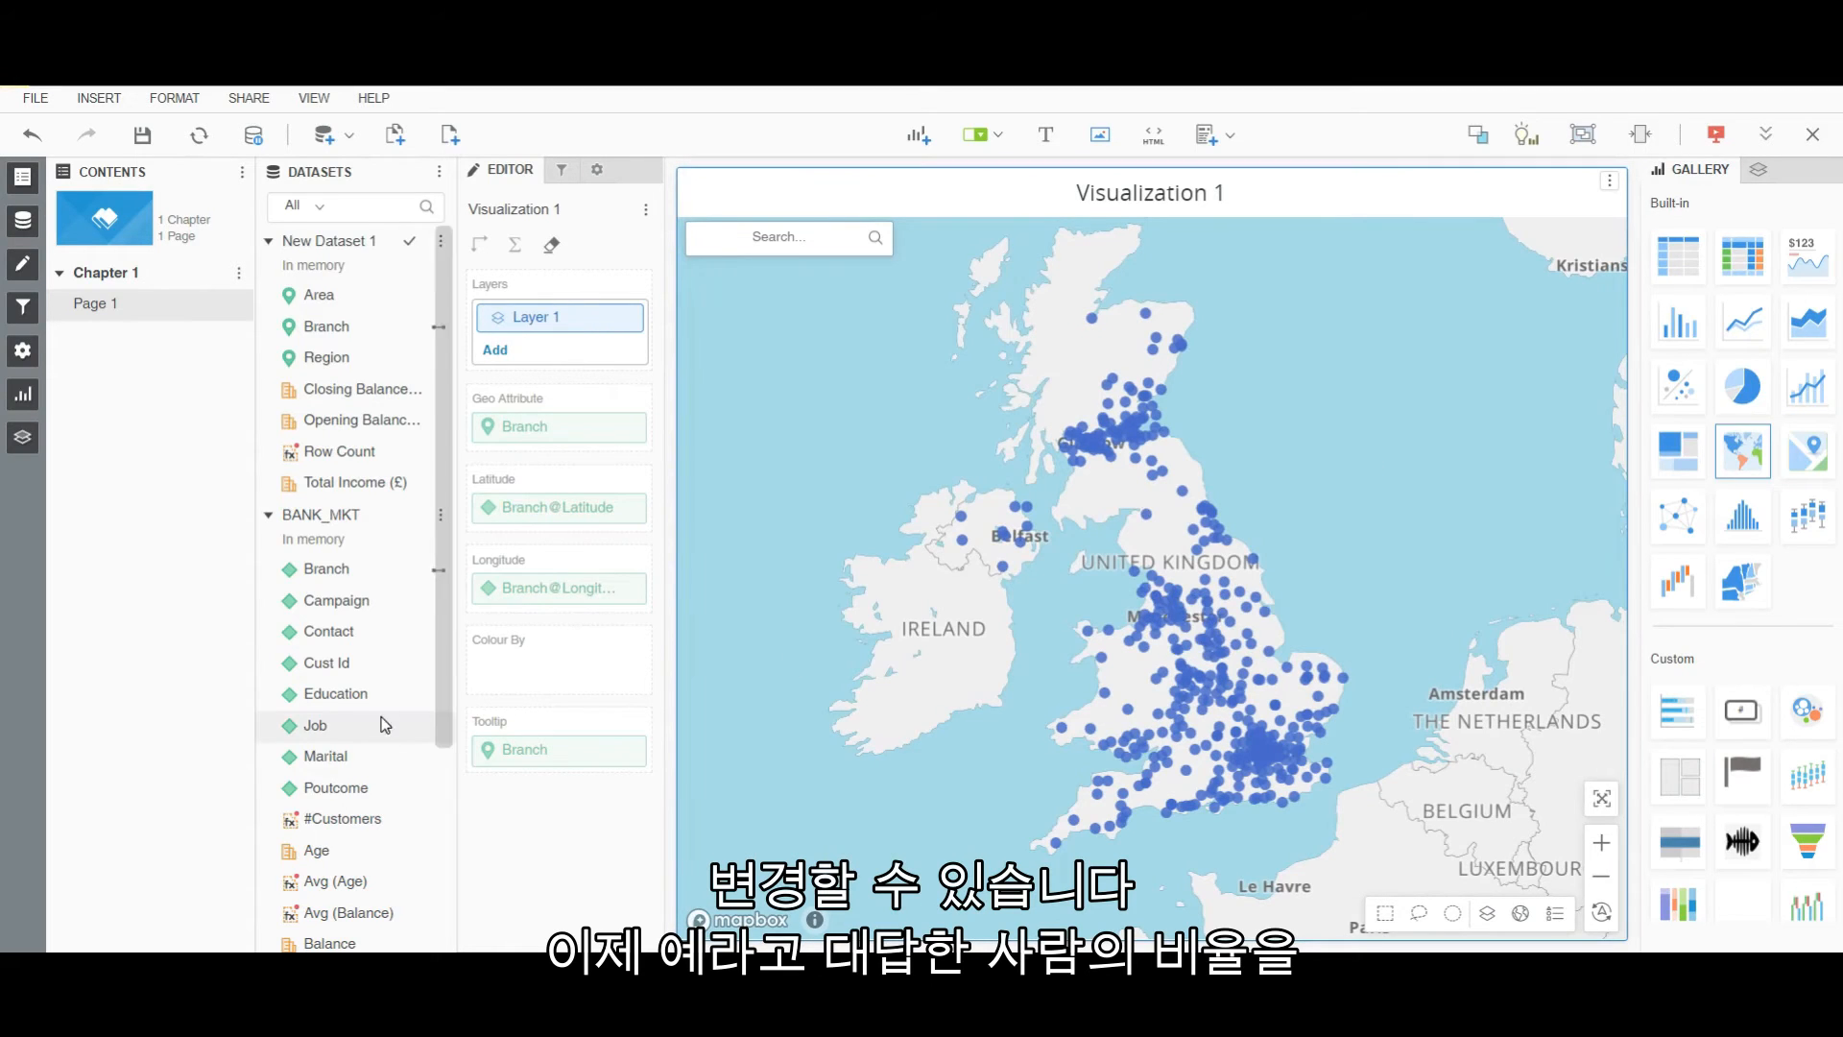
Colour the map points by Y% using the Gold and Purple threshold palette.
{"action": "scroll", "coordinate": [355, 730], "scroll_direction": "down", "scroll_amount": 3}
{"action": "left_click_drag", "start_coordinate": [312, 938], "coordinate": [524, 671]}
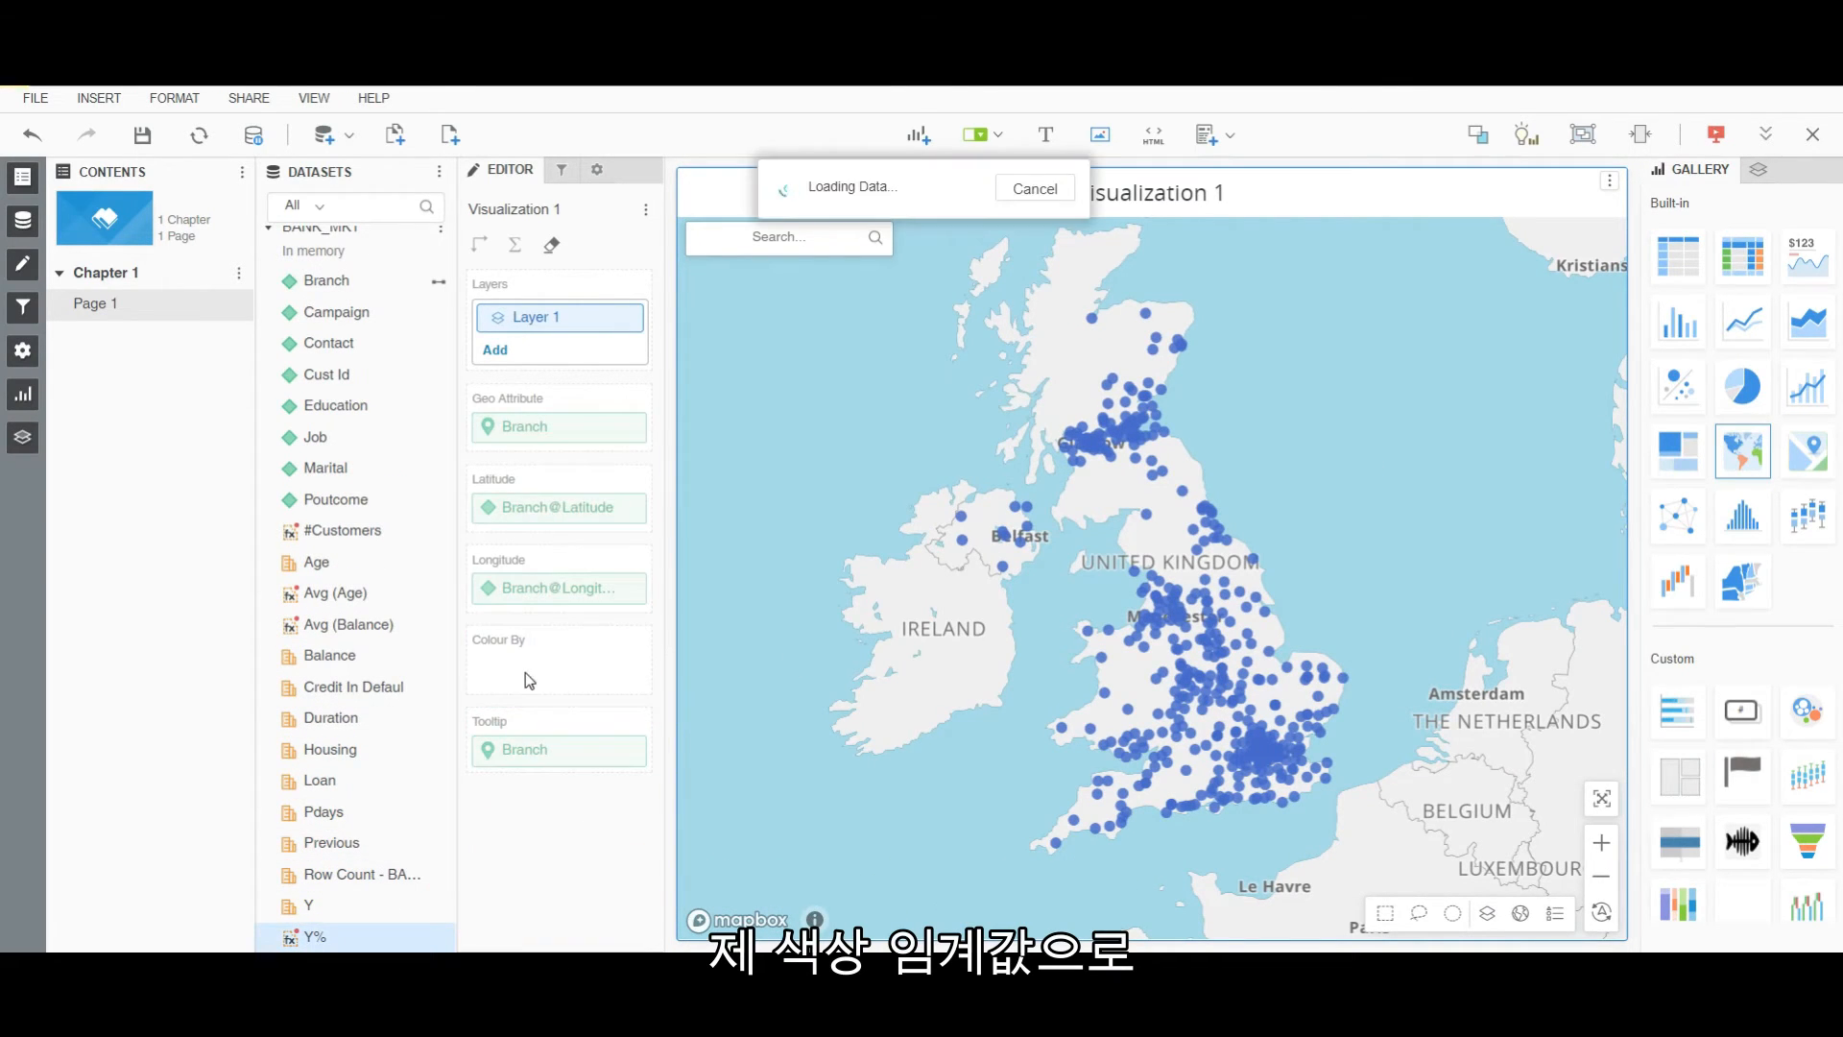
{"action": "right_click", "coordinate": [526, 672]}
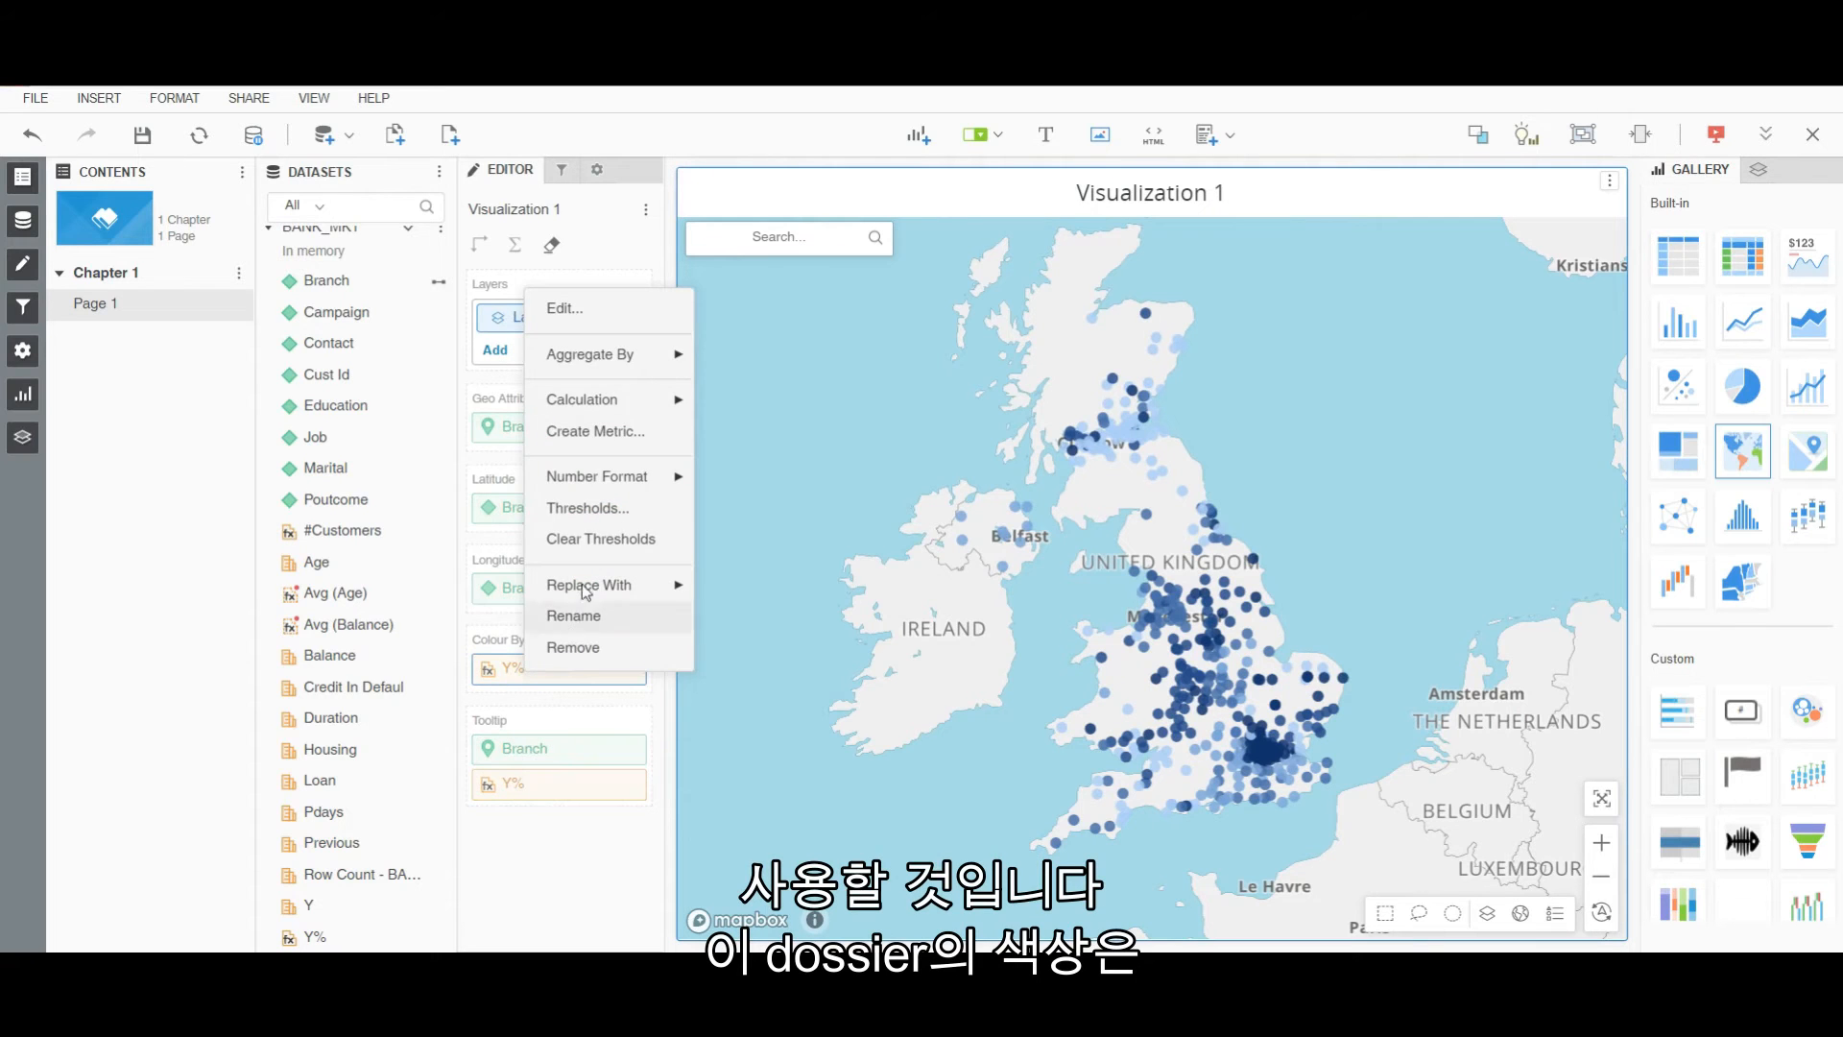
{"action": "left_click", "coordinate": [589, 510]}
{"action": "left_click", "coordinate": [936, 434]}
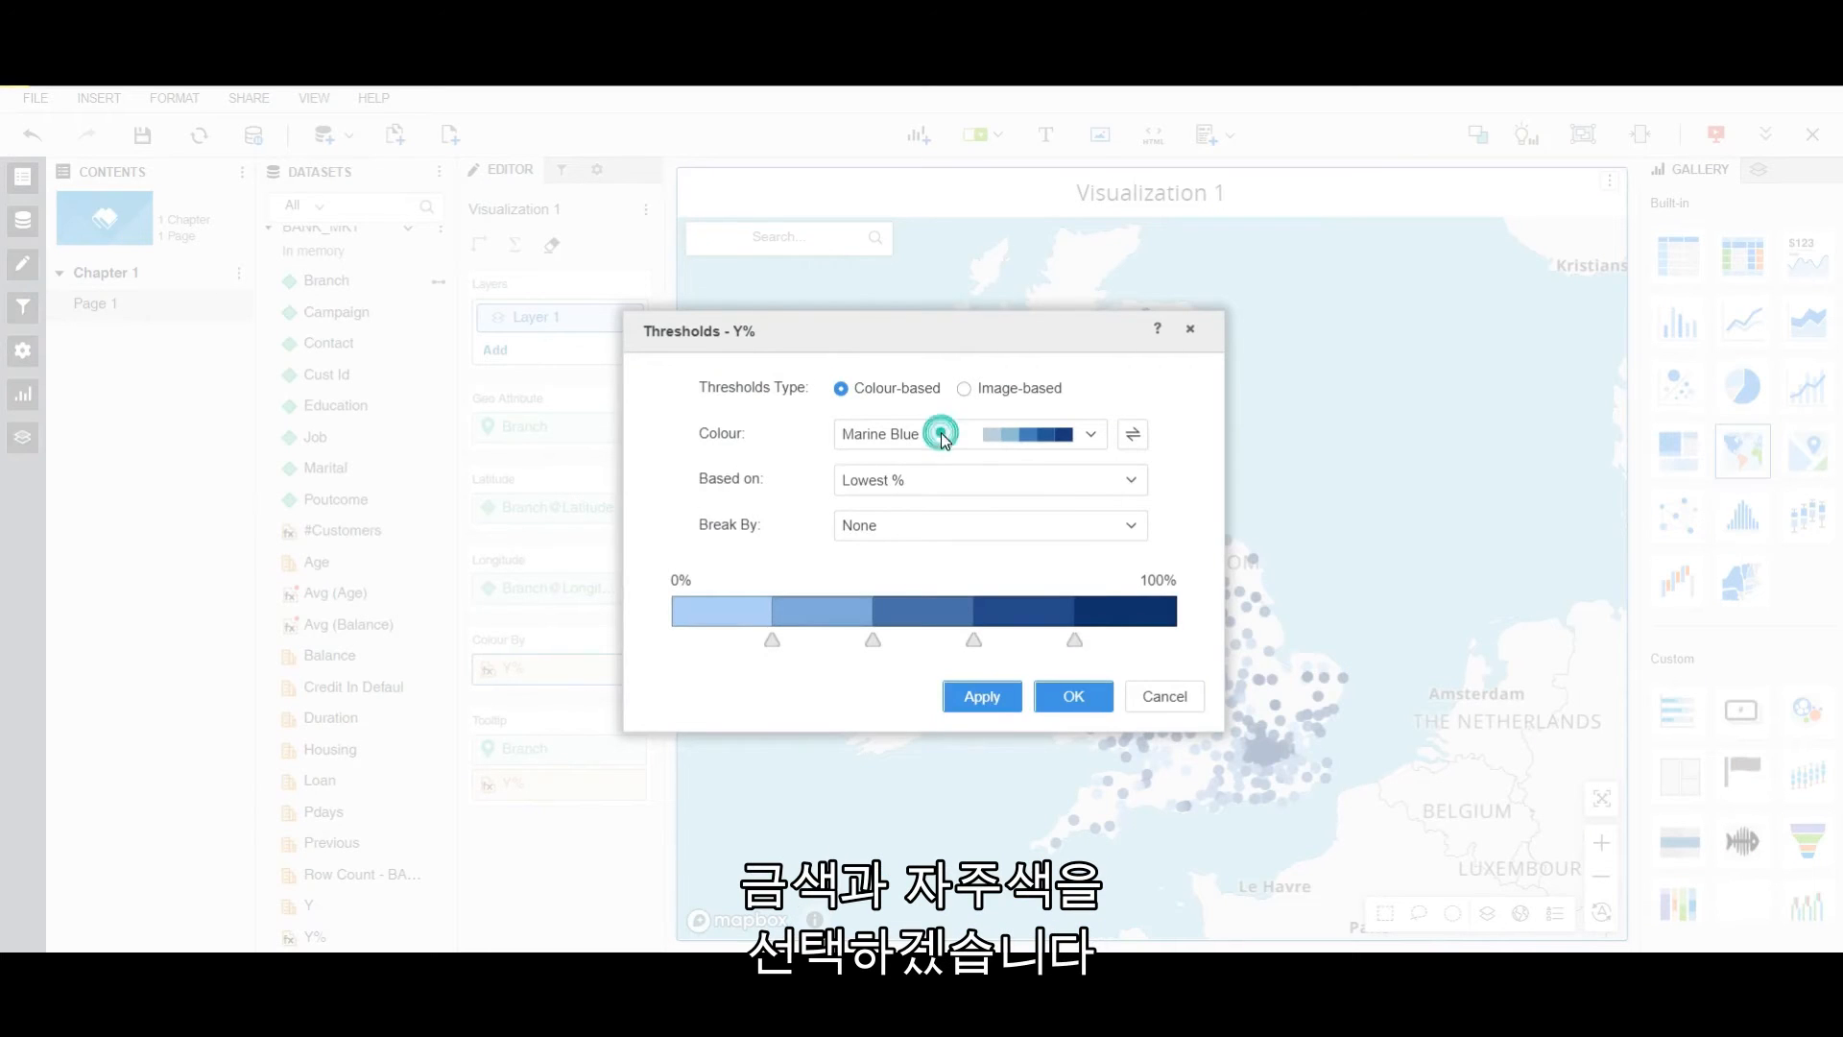
{"action": "scroll", "coordinate": [989, 665], "scroll_direction": "down", "scroll_amount": 2}
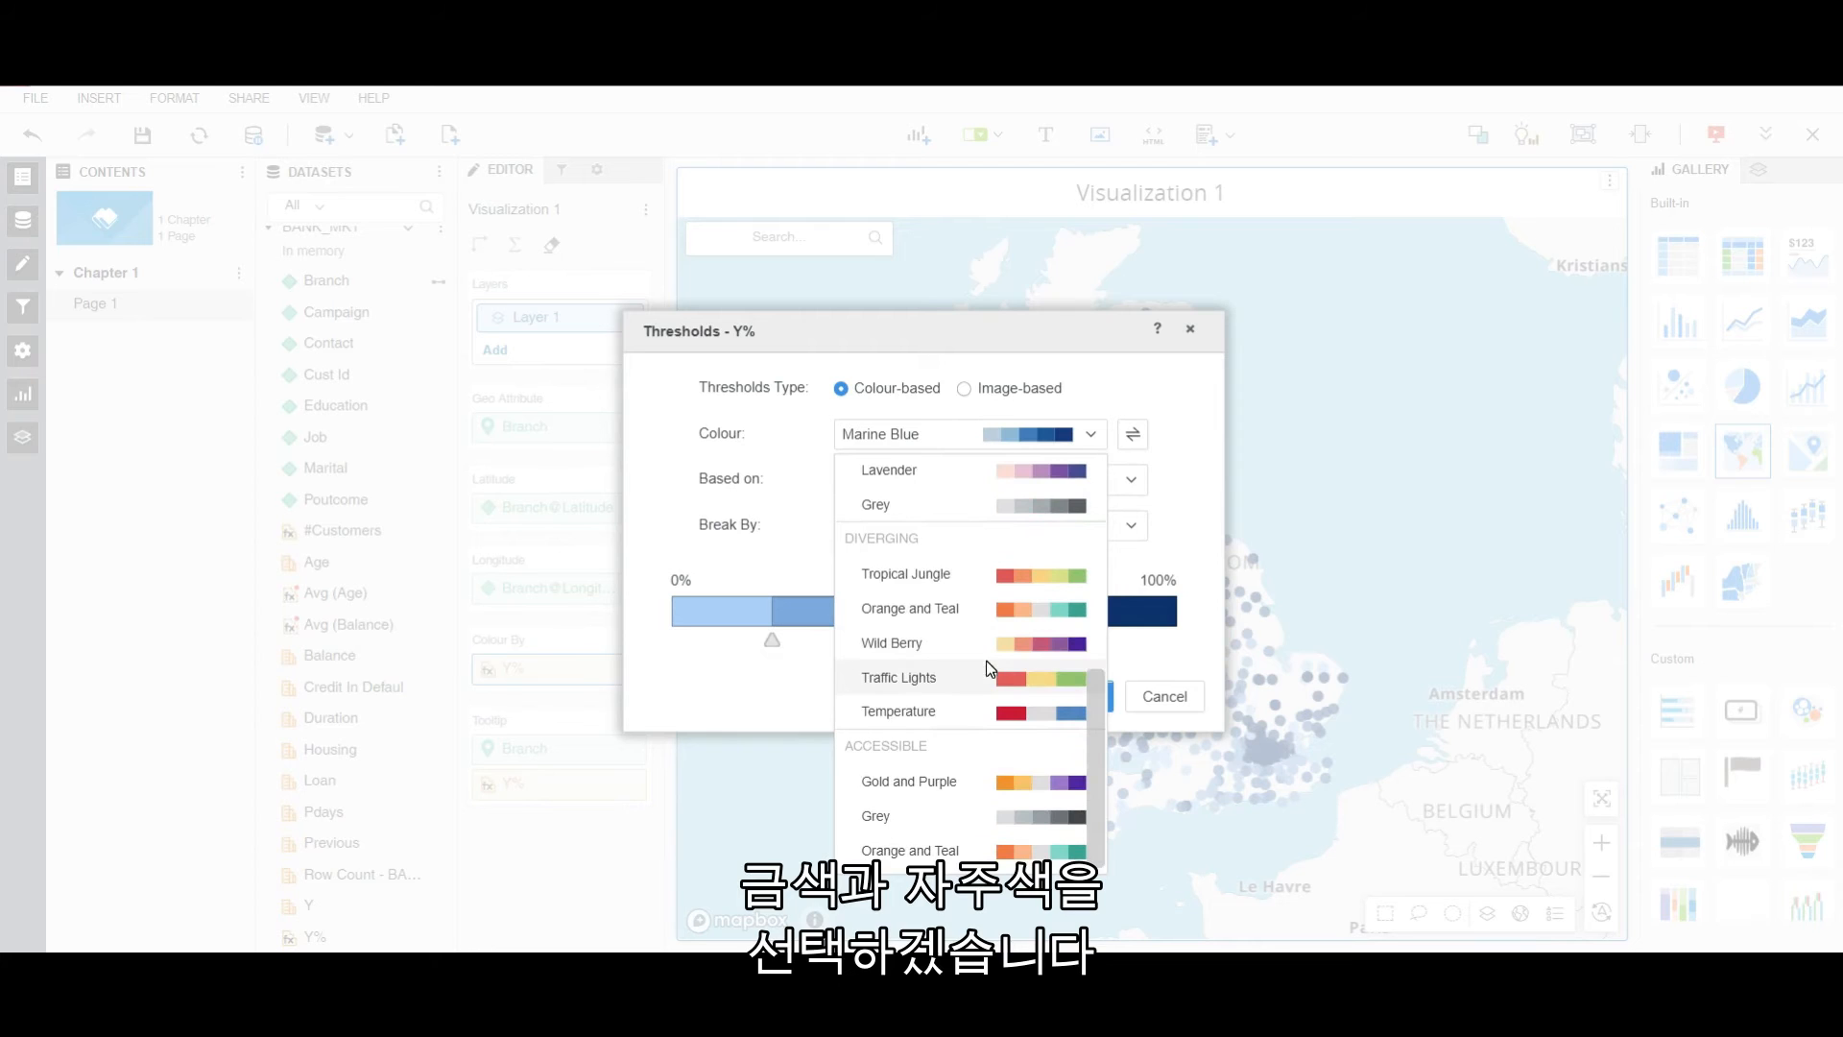
{"action": "left_click", "coordinate": [947, 778]}
{"action": "left_click", "coordinate": [1073, 698]}
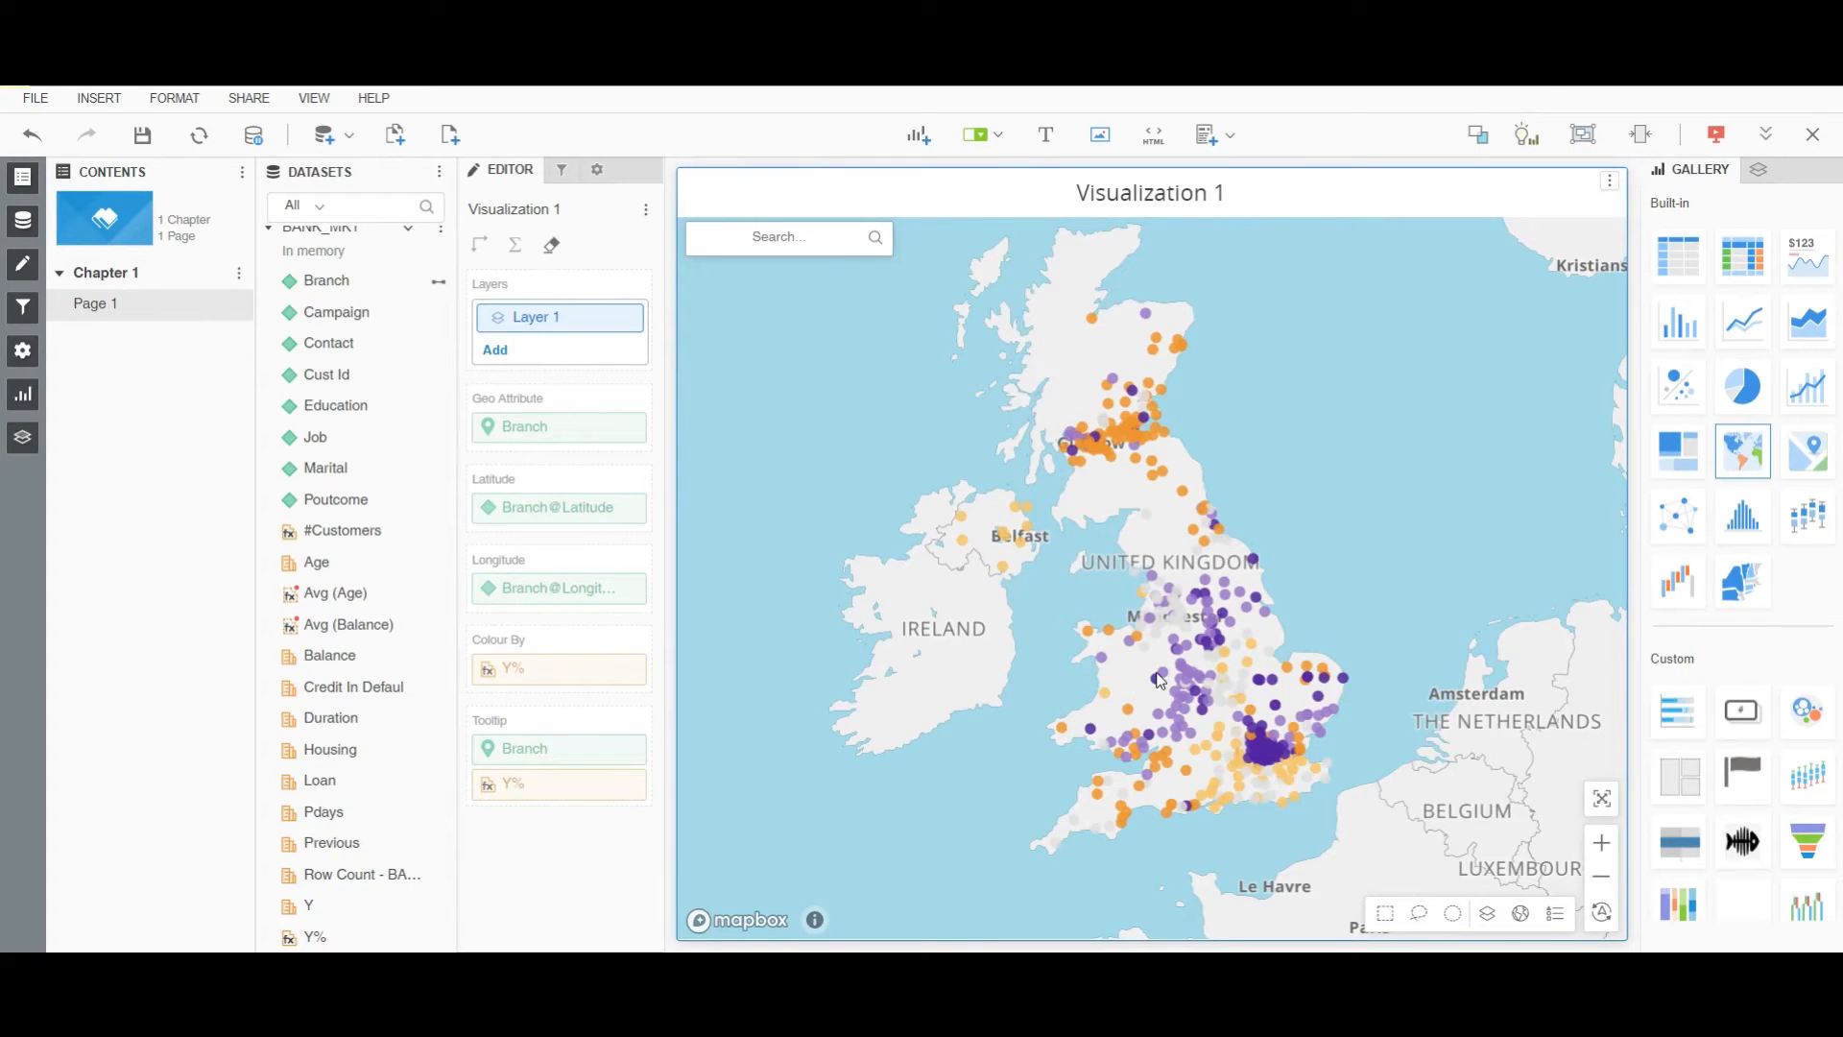
{"action": "mouse_move", "coordinate": [1158, 683]}
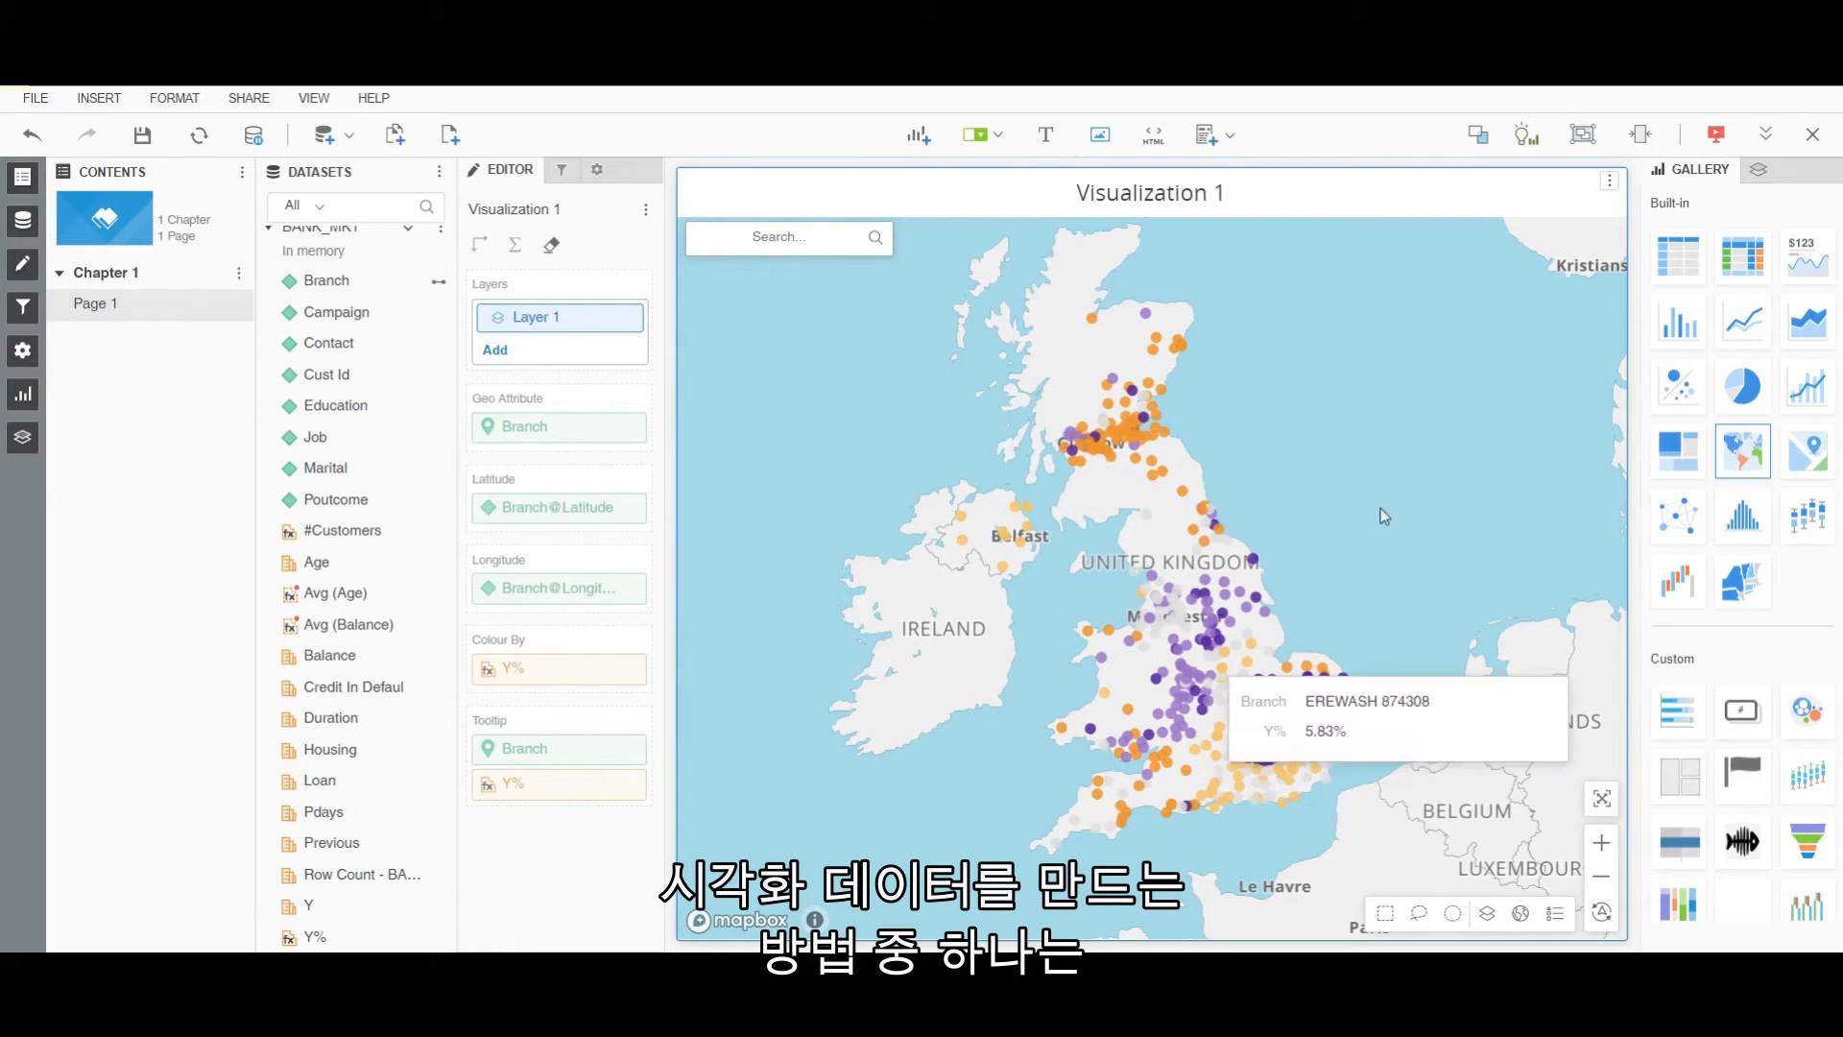
Ask 'show me top 10 Job by Y' to add a bar chart.
{"action": "left_click", "coordinate": [1526, 137]}
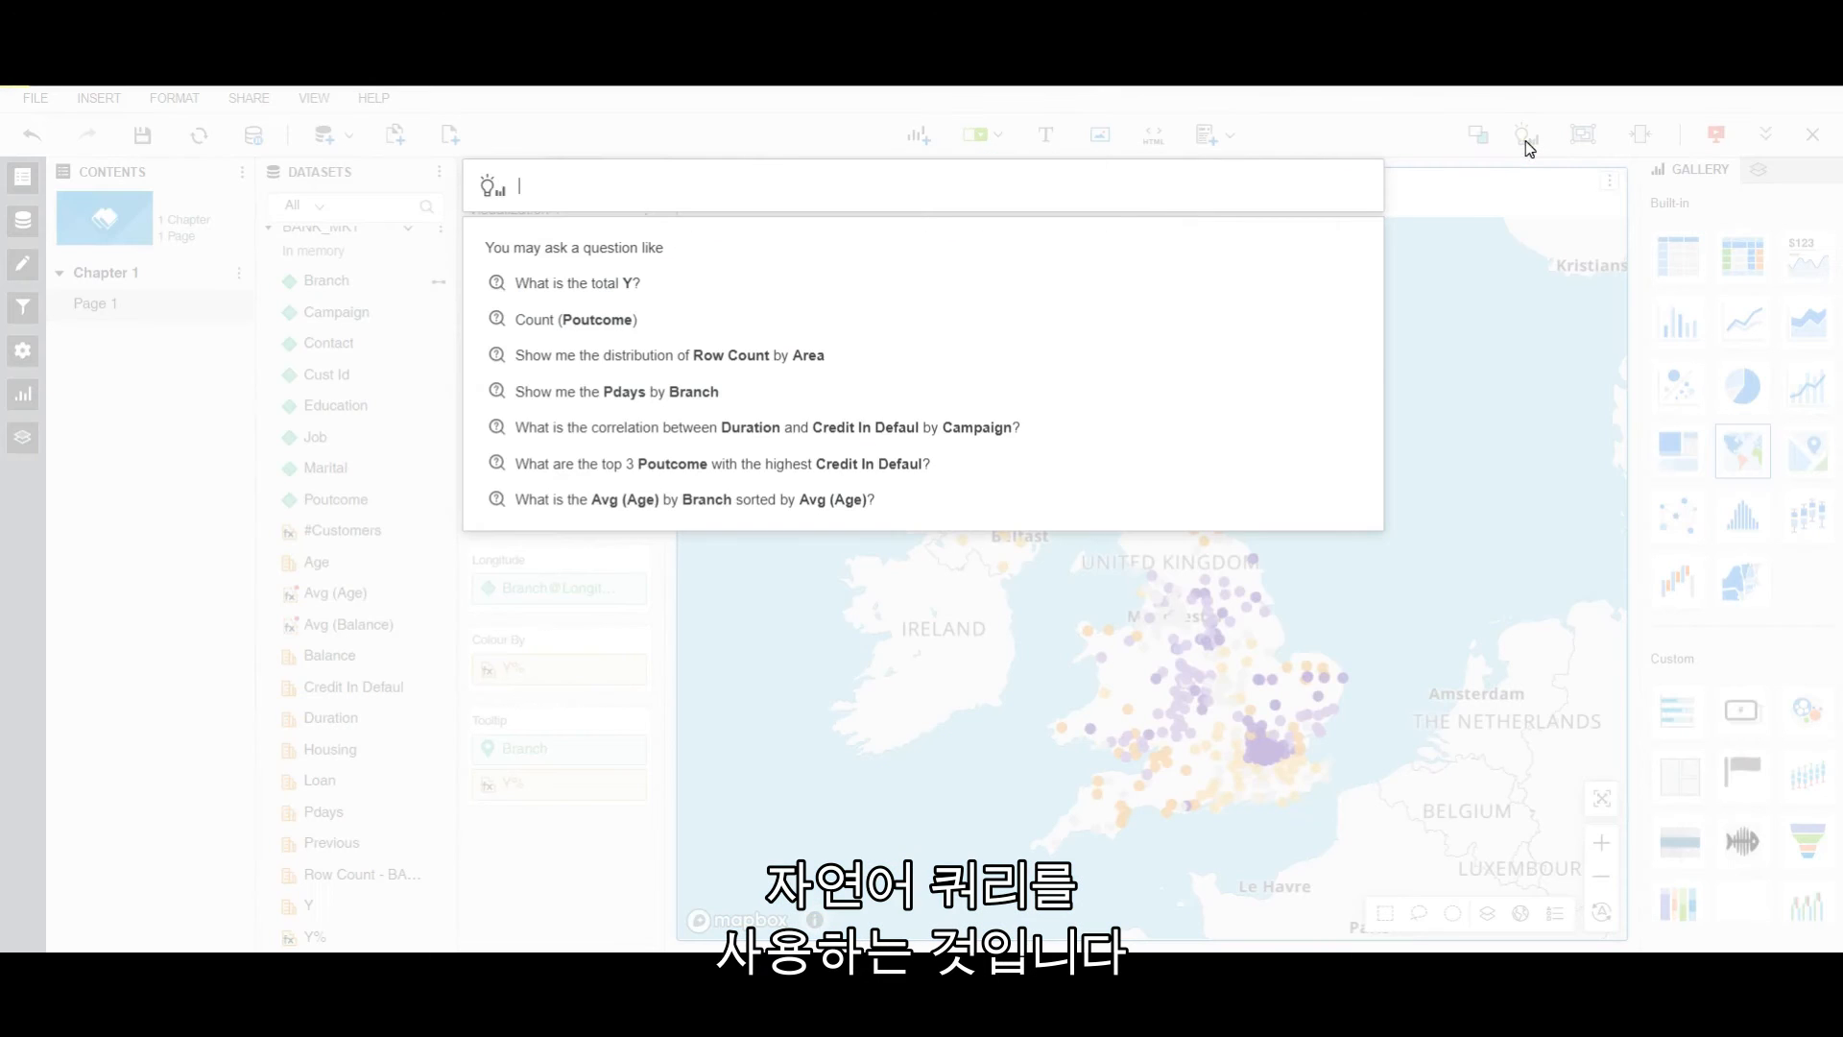
{"action": "type", "text": "show me"}
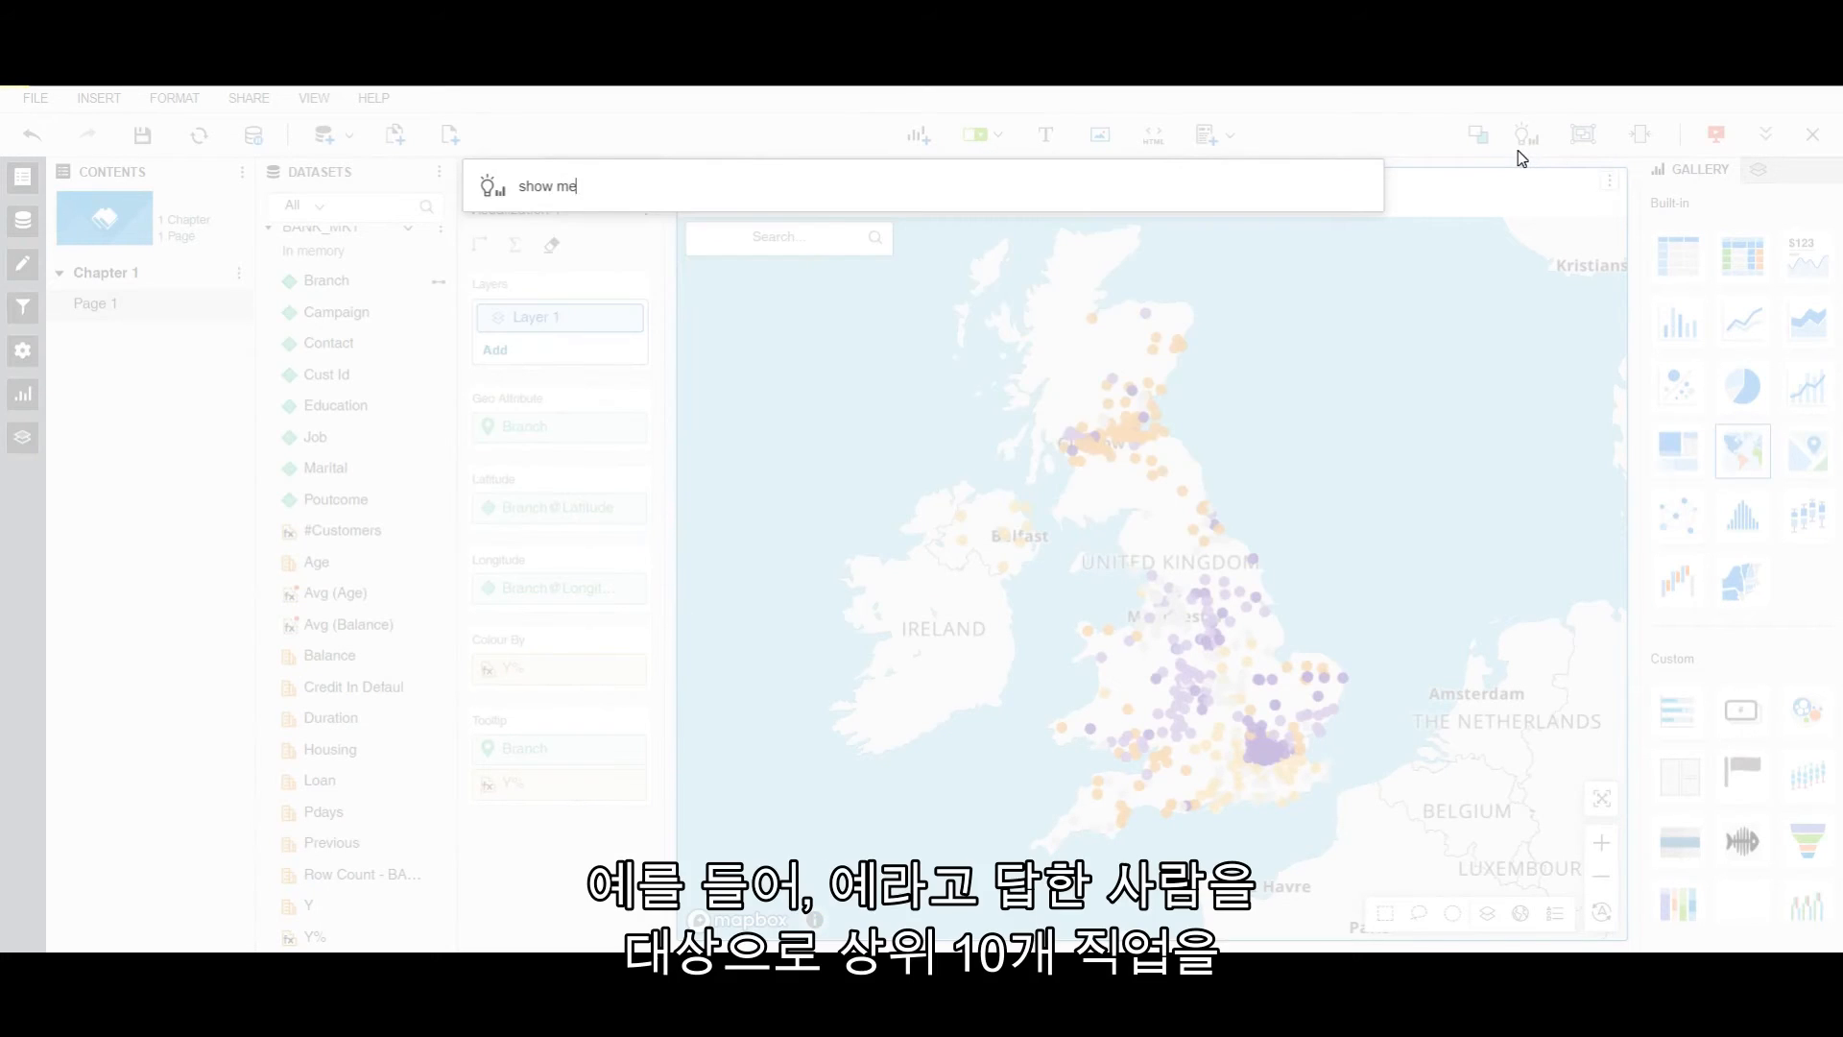
{"action": "type", "text": " top 10 Job by Y"}
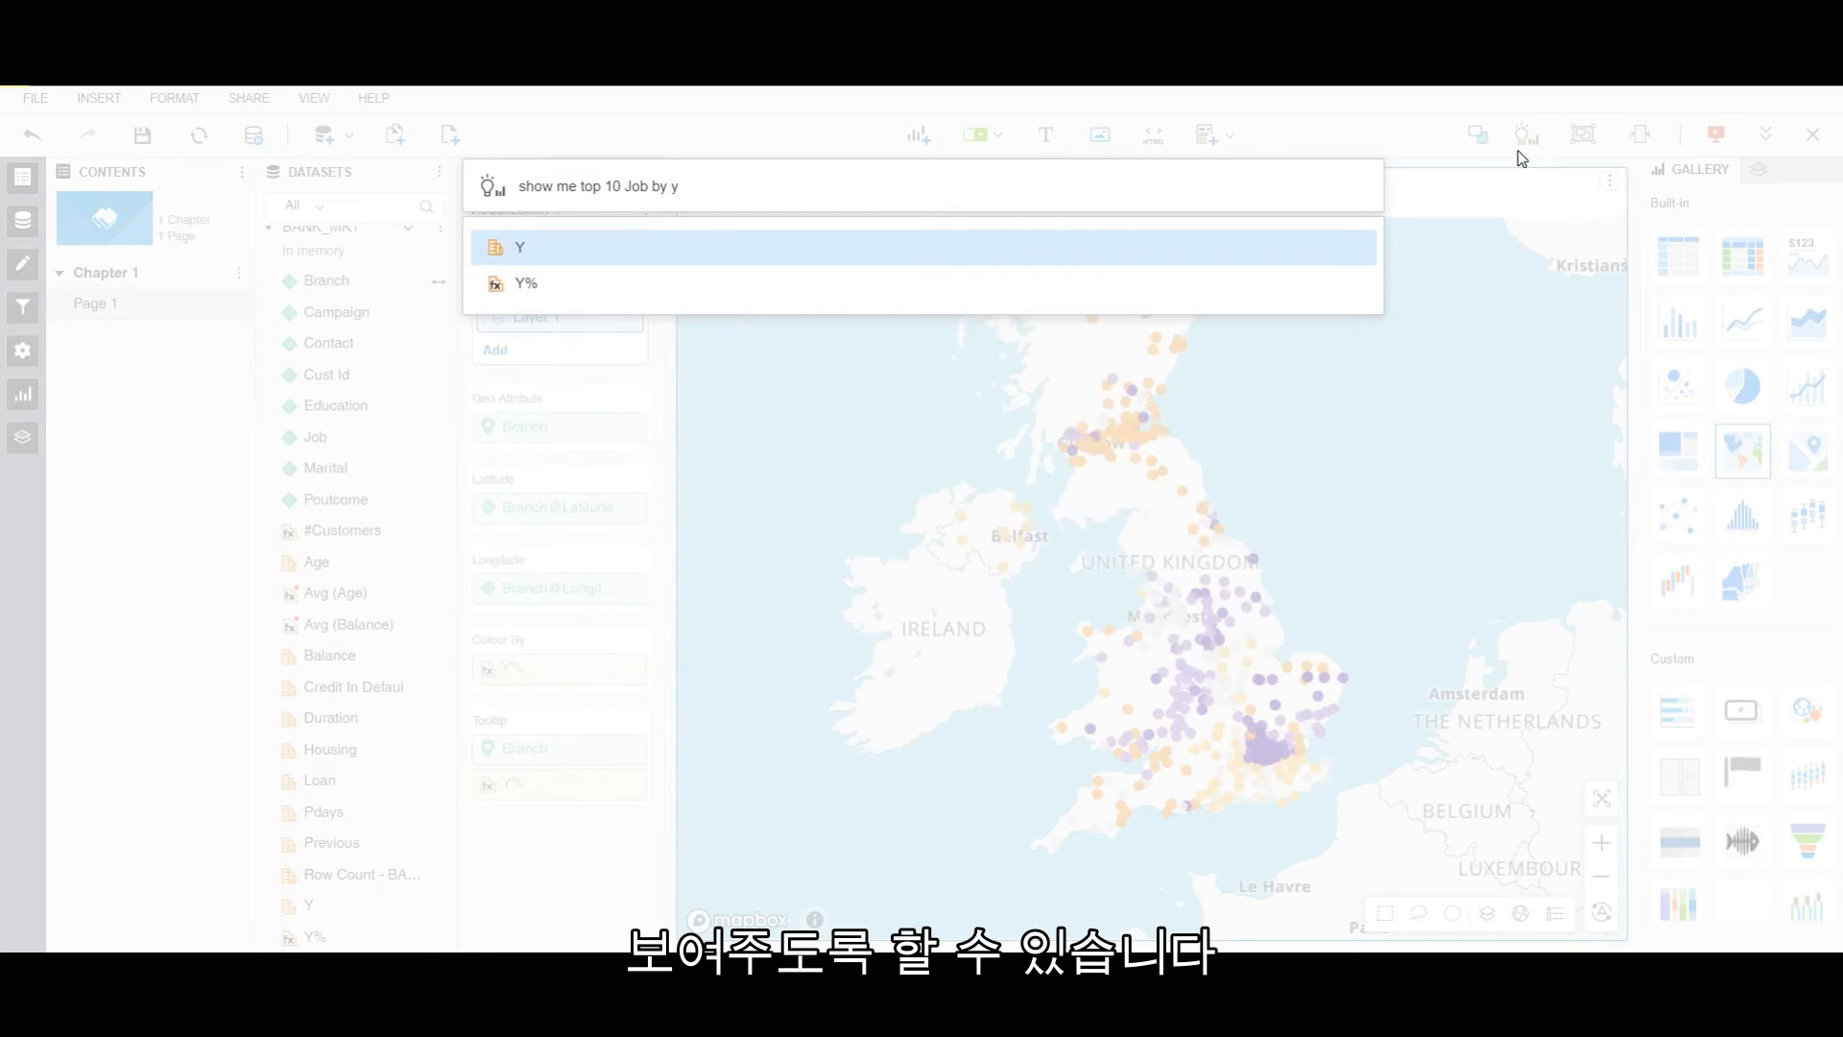
{"action": "key", "text": "Return"}
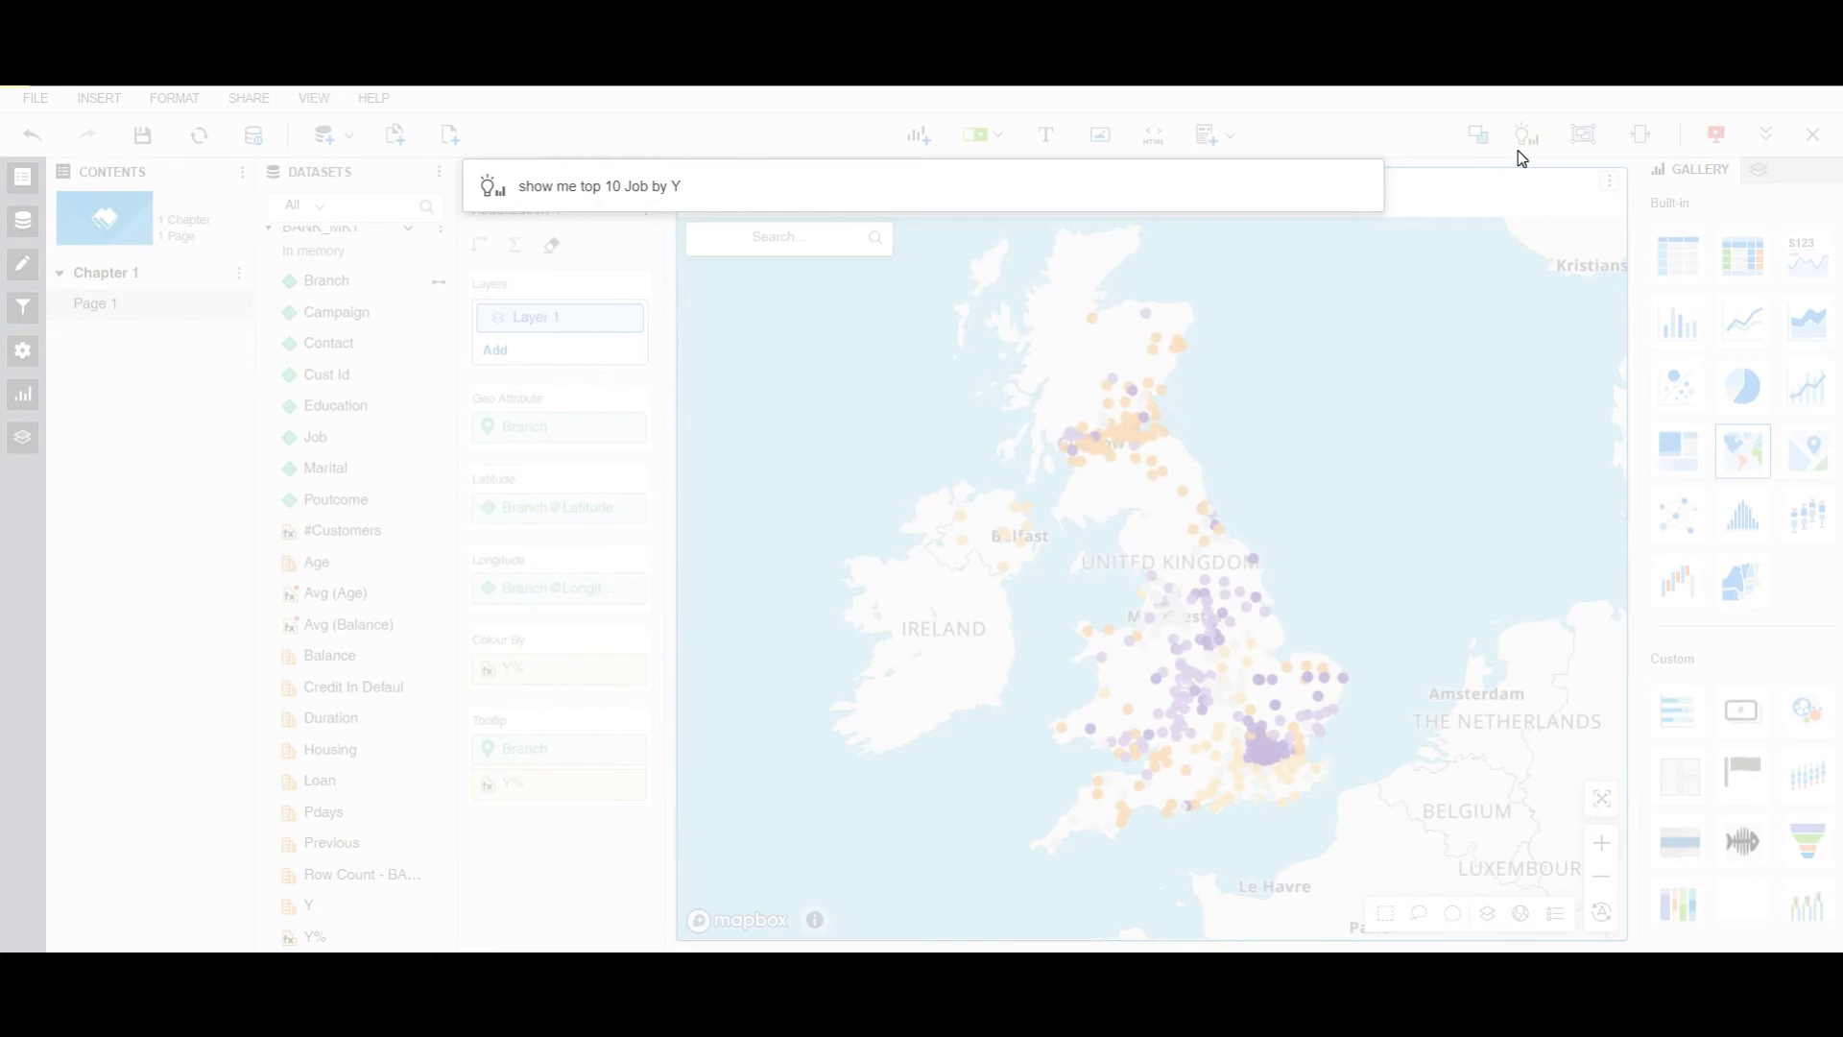
{"action": "key", "text": "Return"}
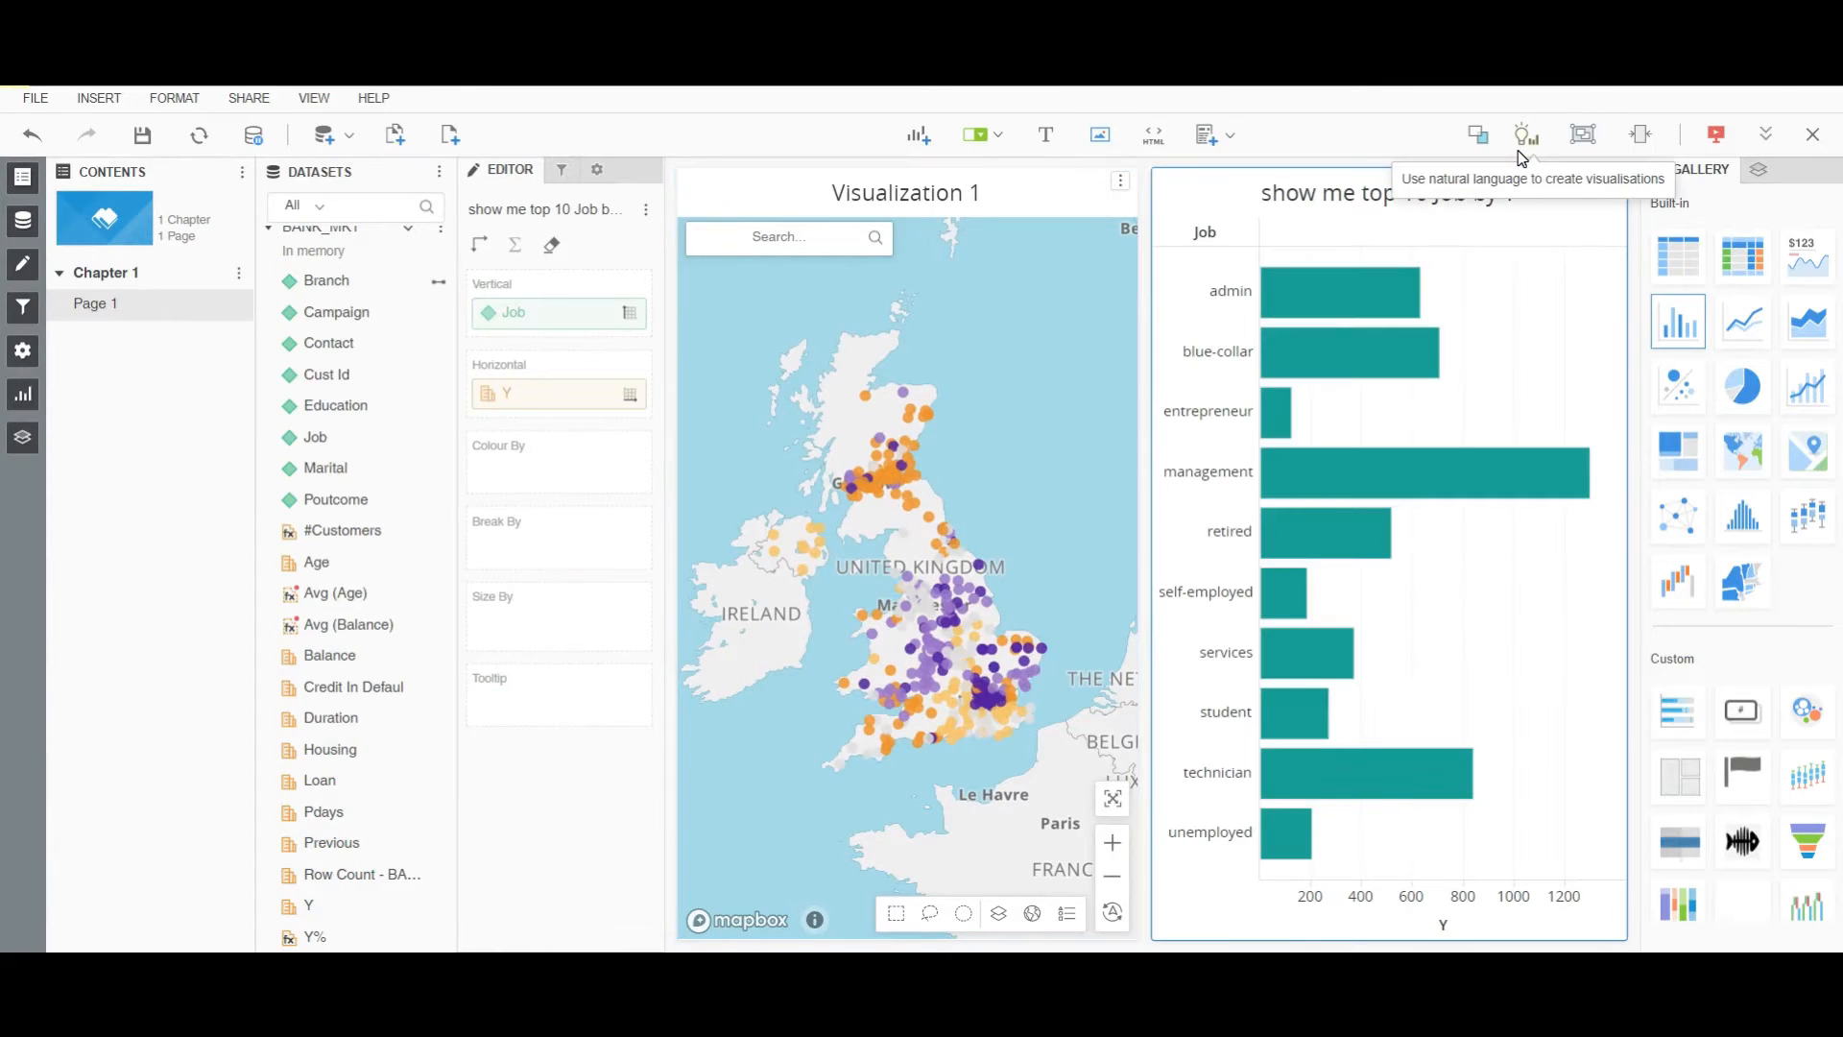
Ask 'show me a heatmap Area by Y Y% #Customers' to add a heatmap.
{"action": "left_click", "coordinate": [1525, 136]}
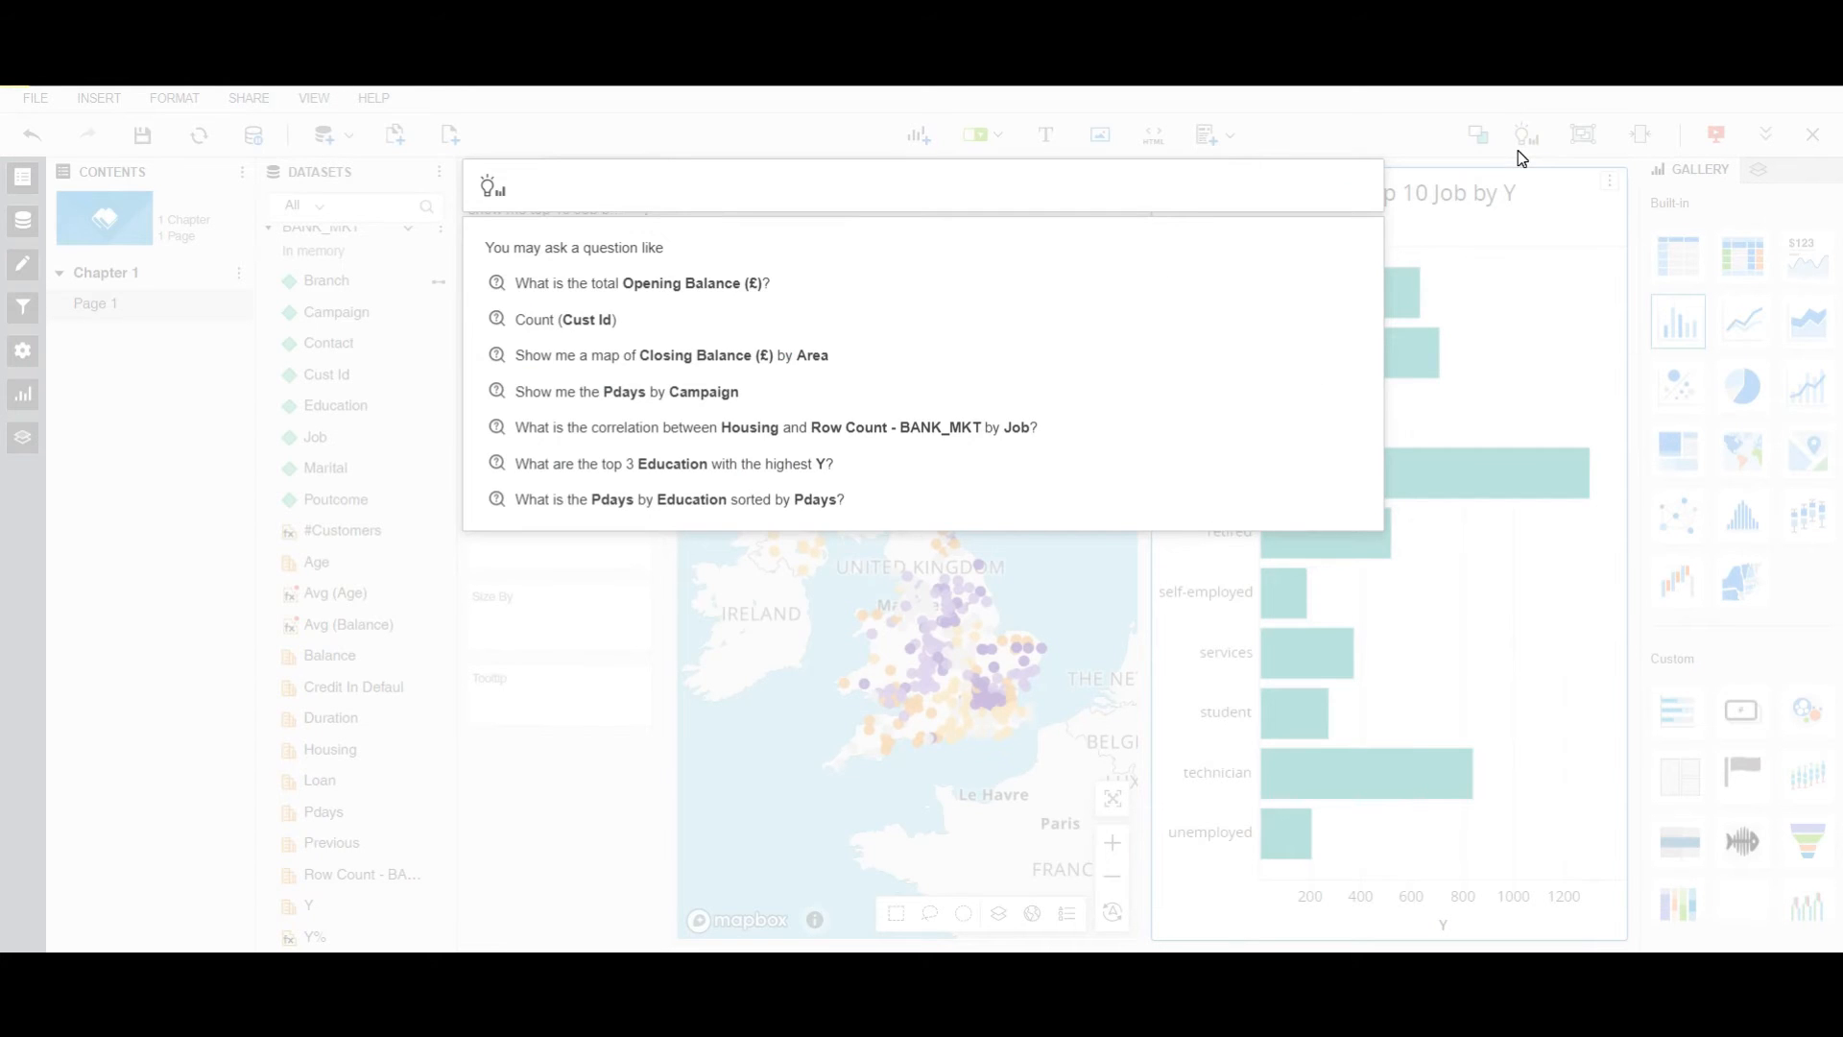
{"action": "type", "text": "show me "}
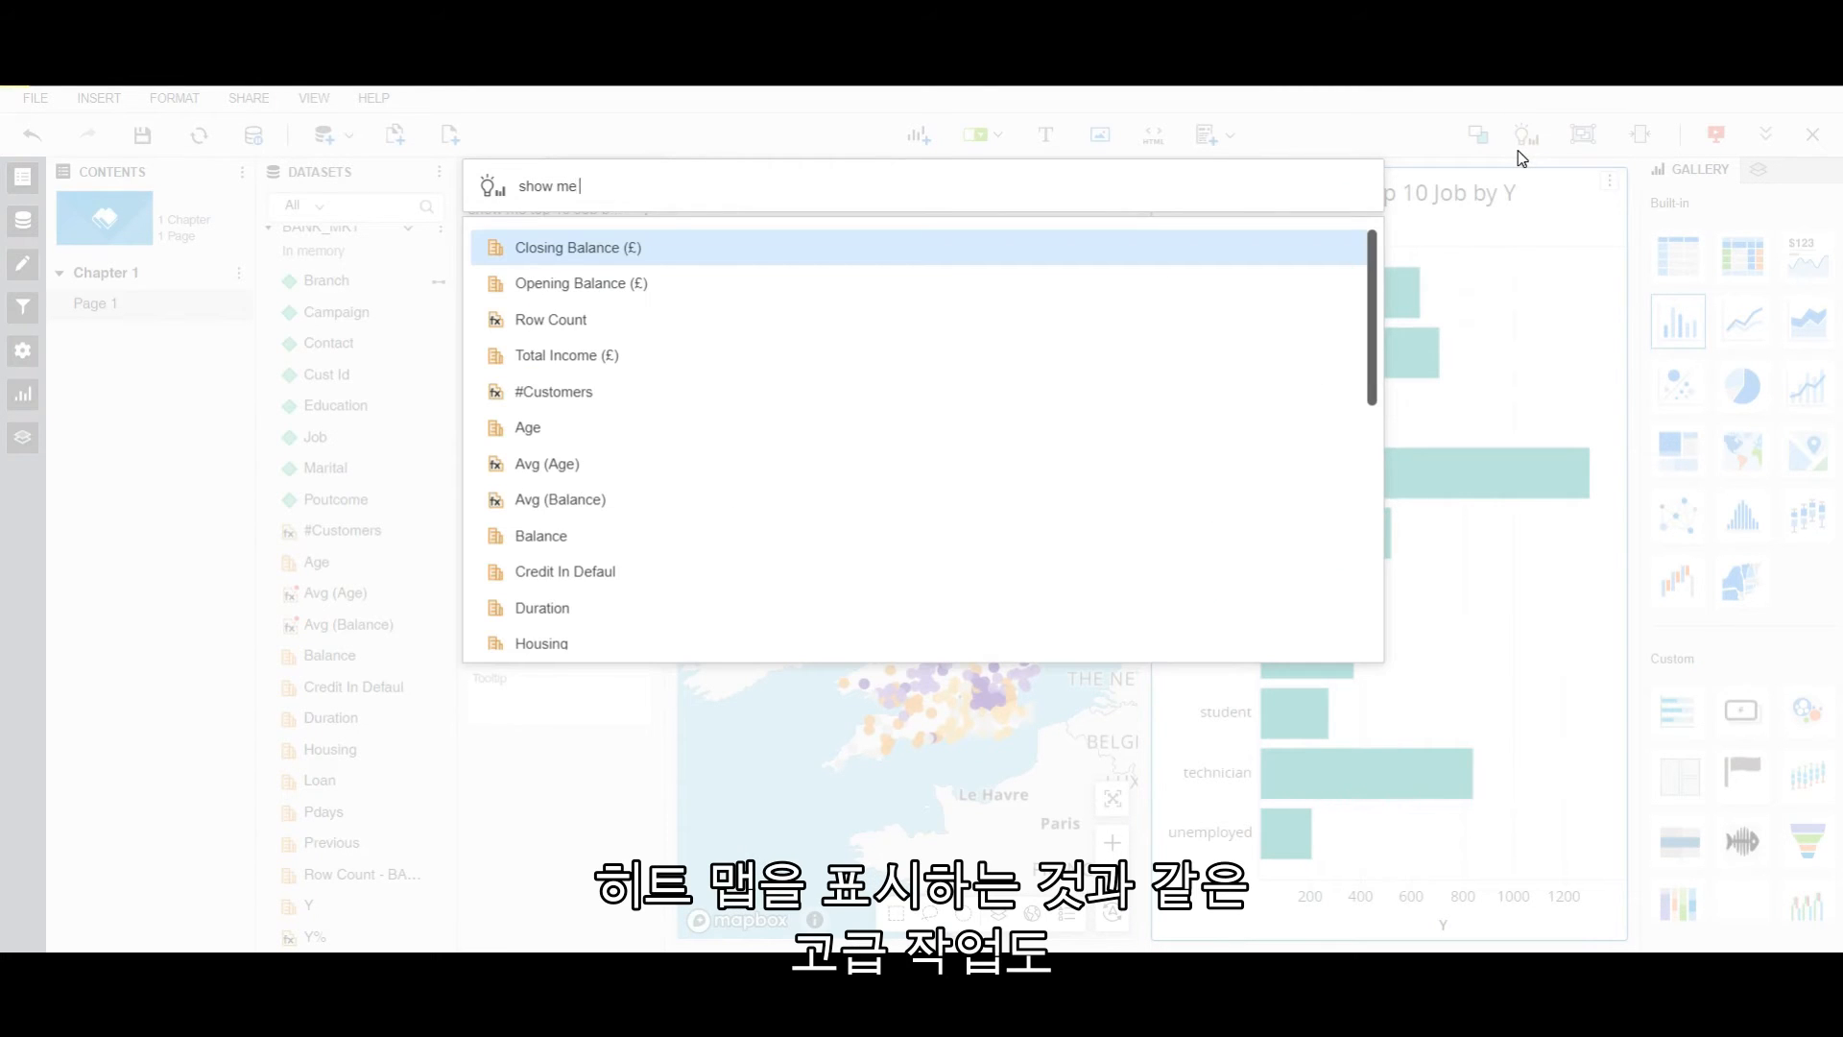
{"action": "type", "text": "a heatmap"}
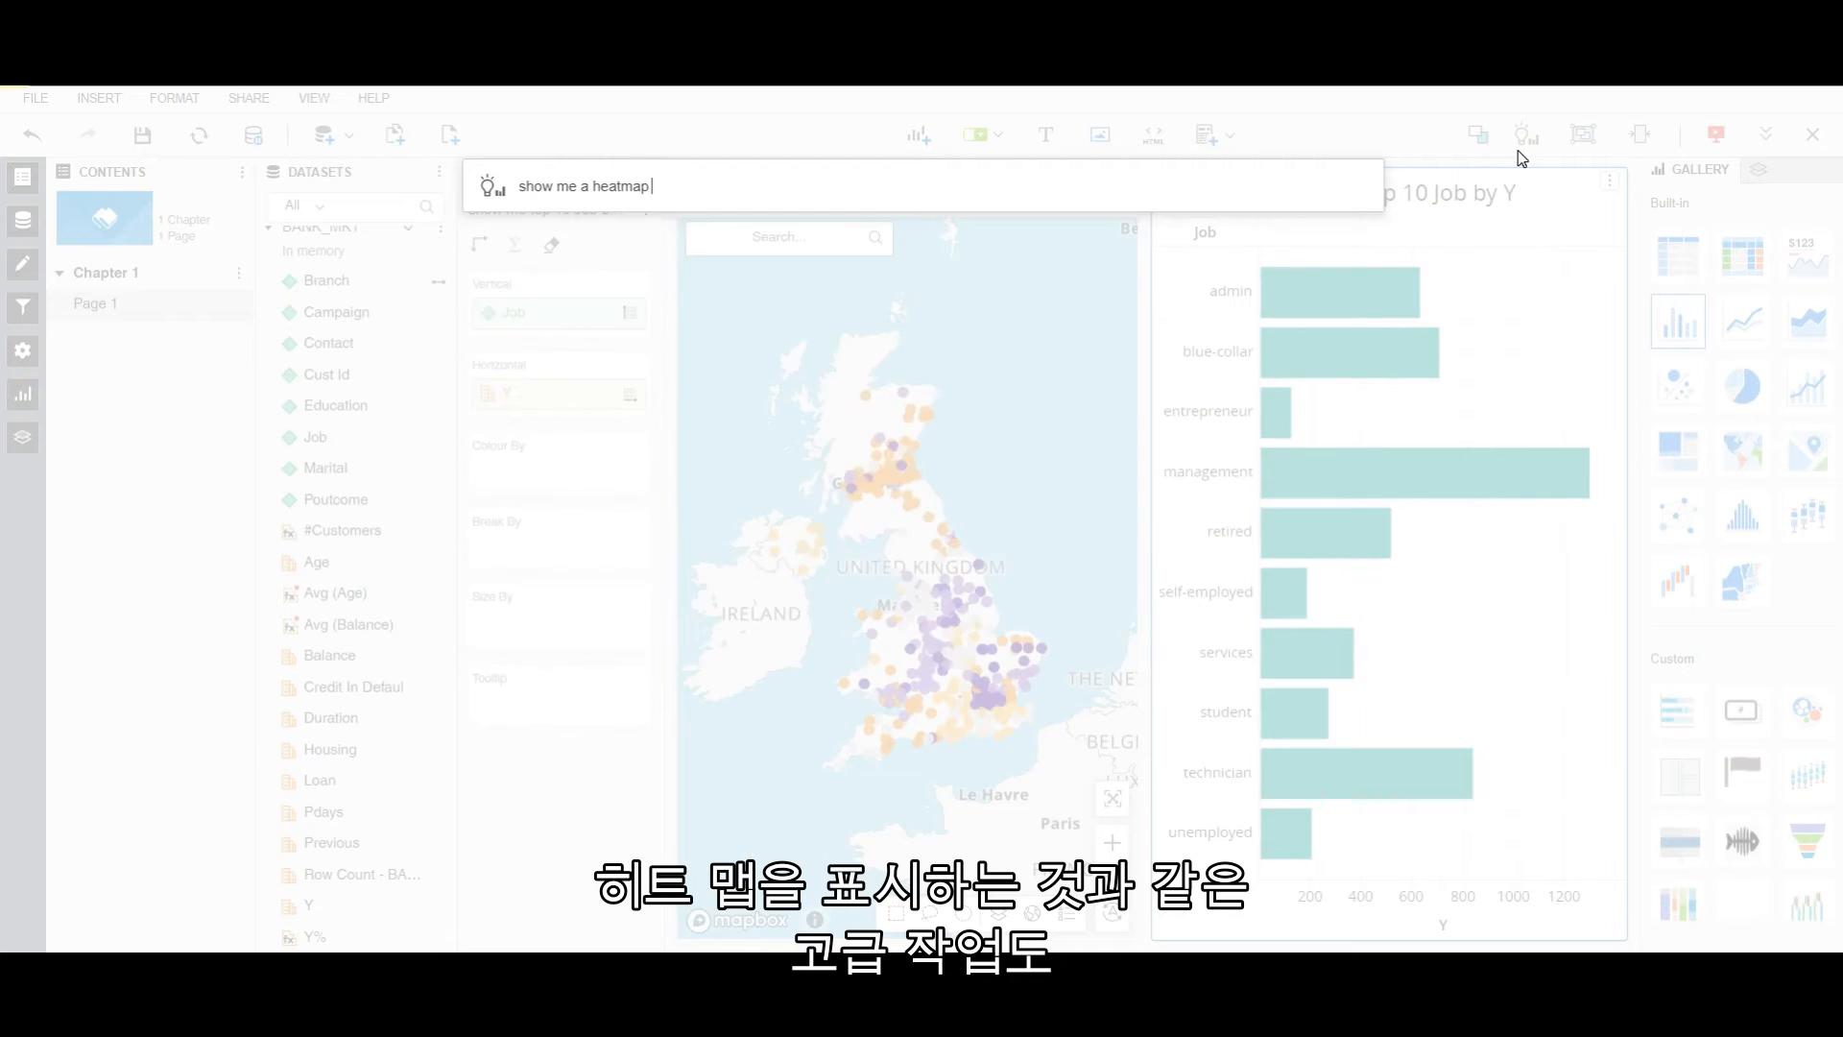
{"action": "type", "text": " Area"}
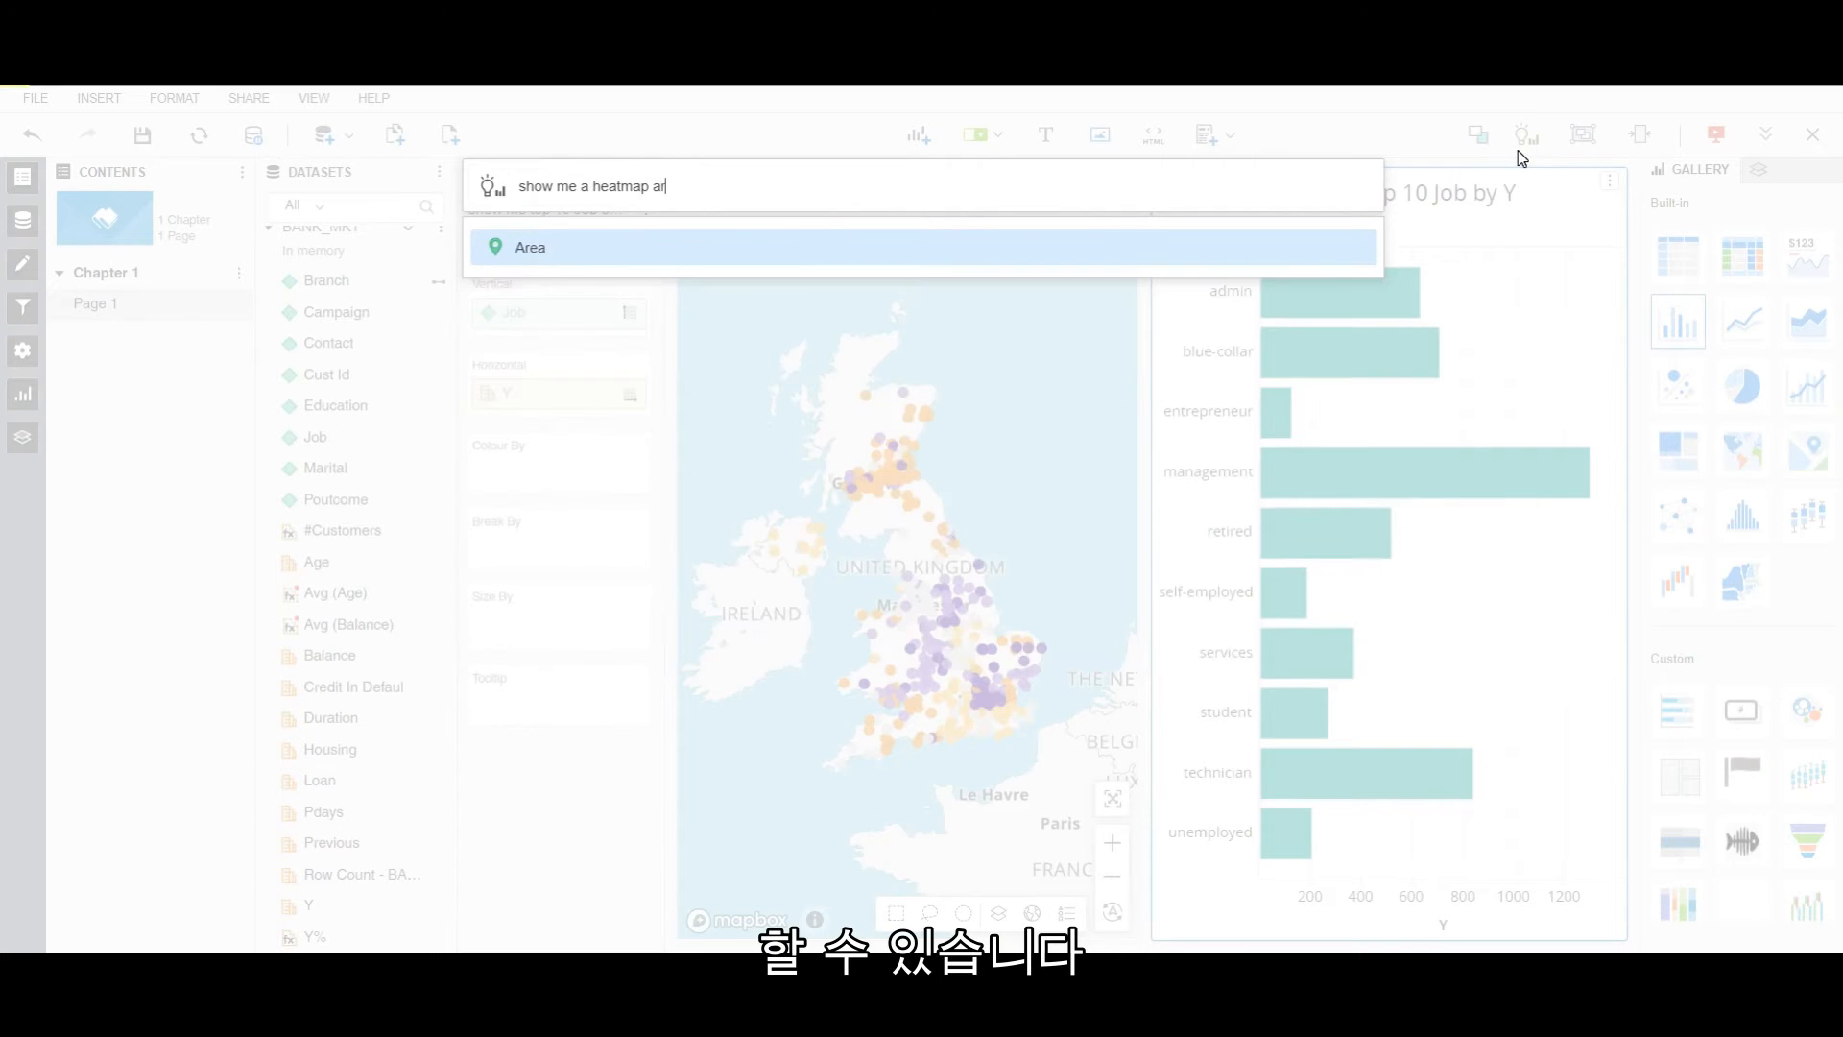
{"action": "type", "text": " by Y"}
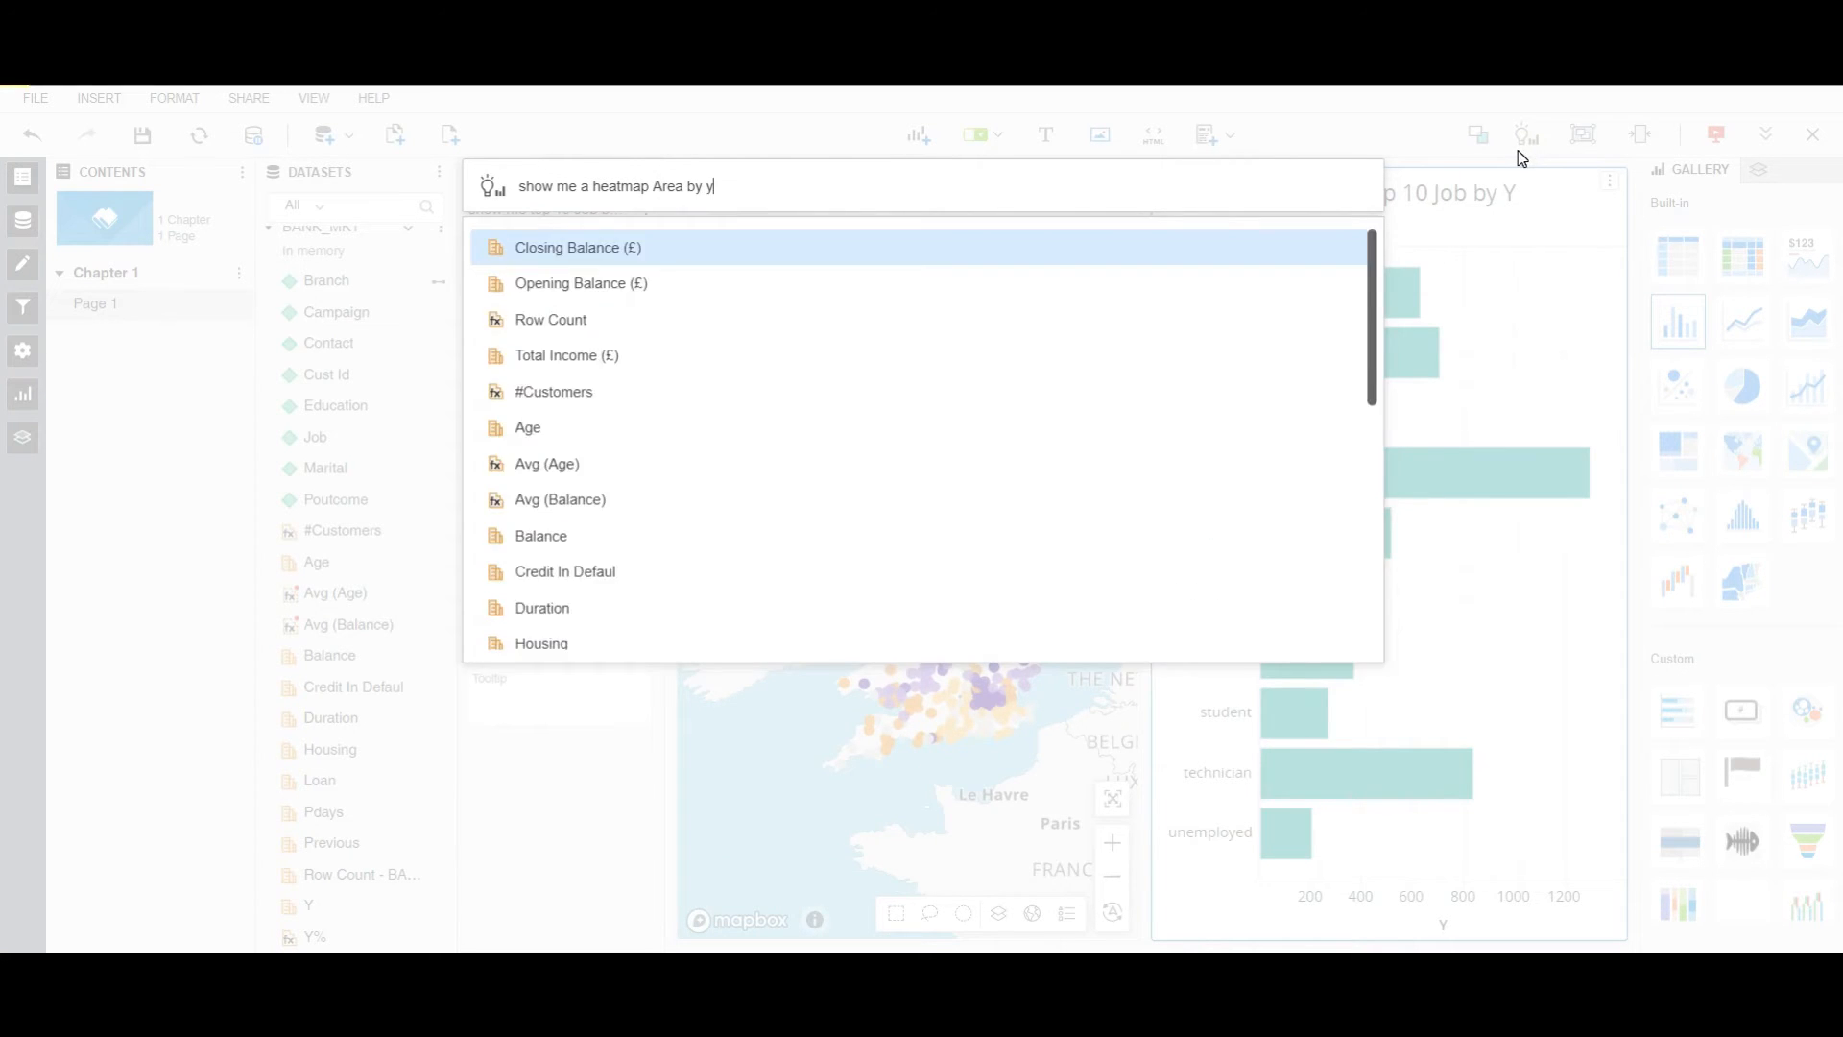
{"action": "type", "text": " y"}
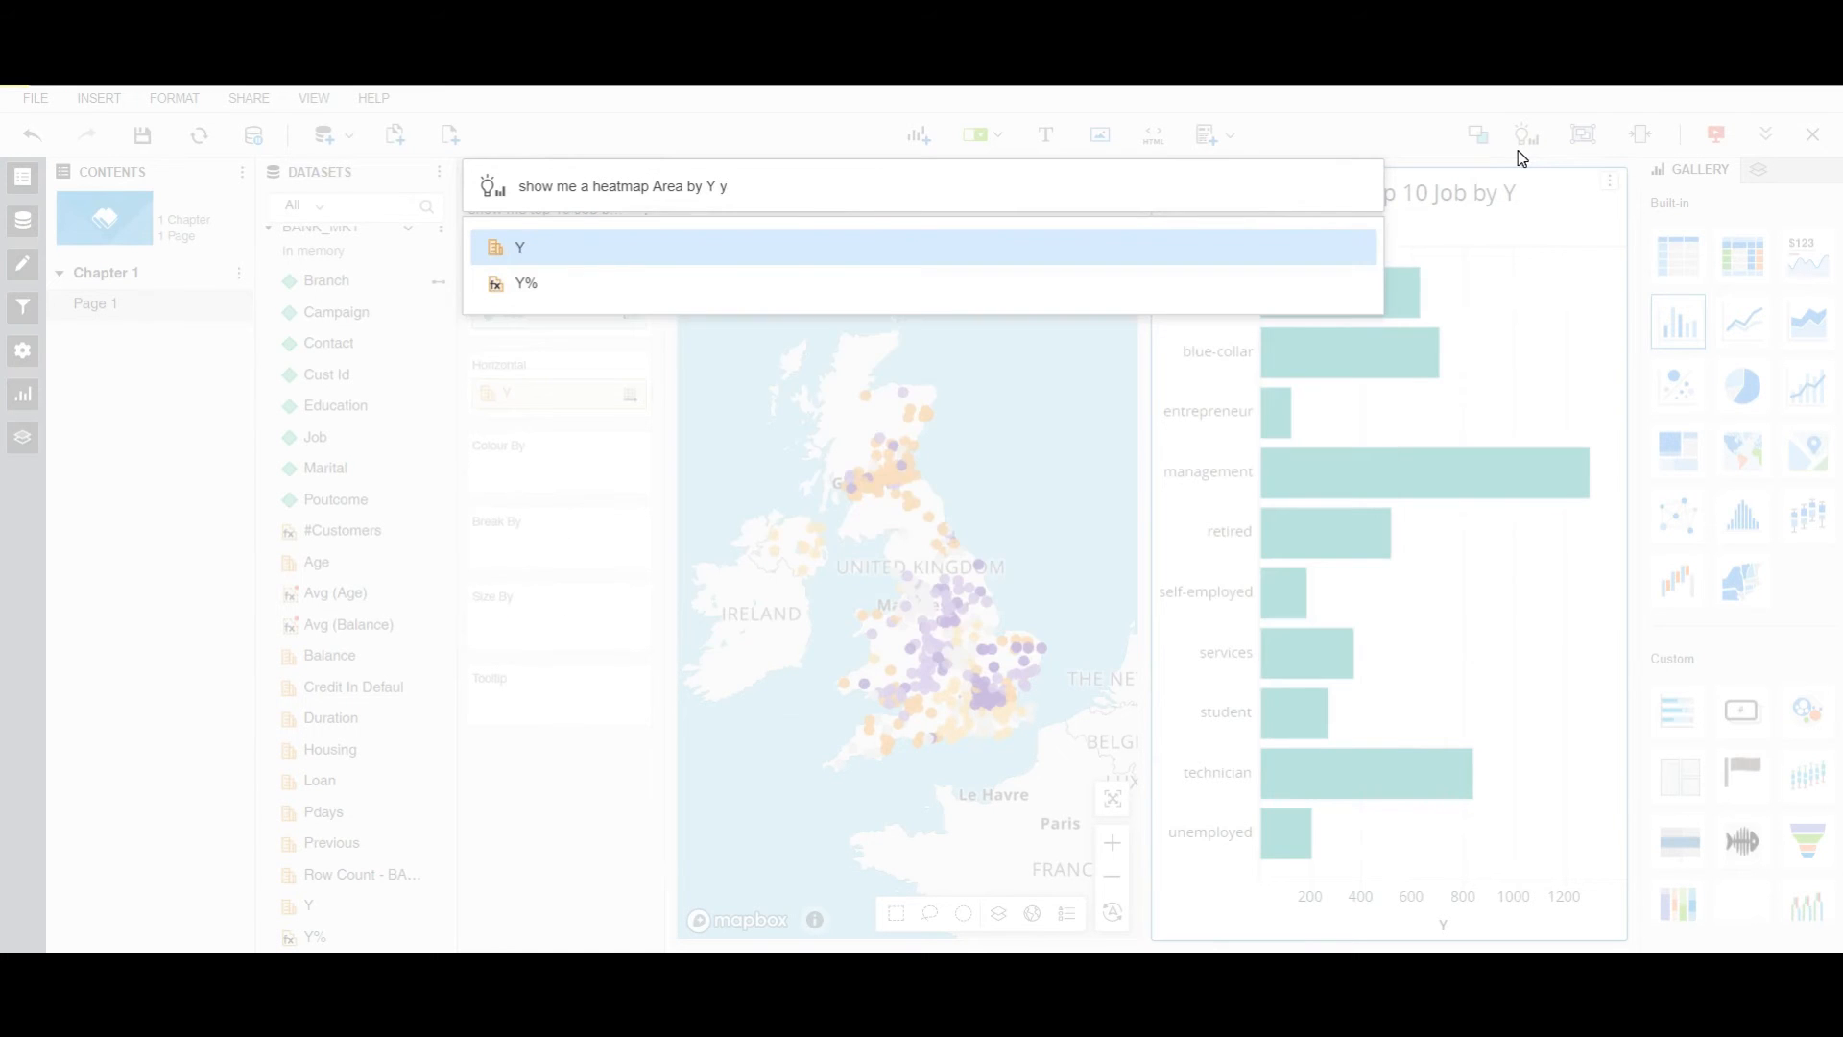
{"action": "key", "text": "Down"}
{"action": "key", "text": "Return"}
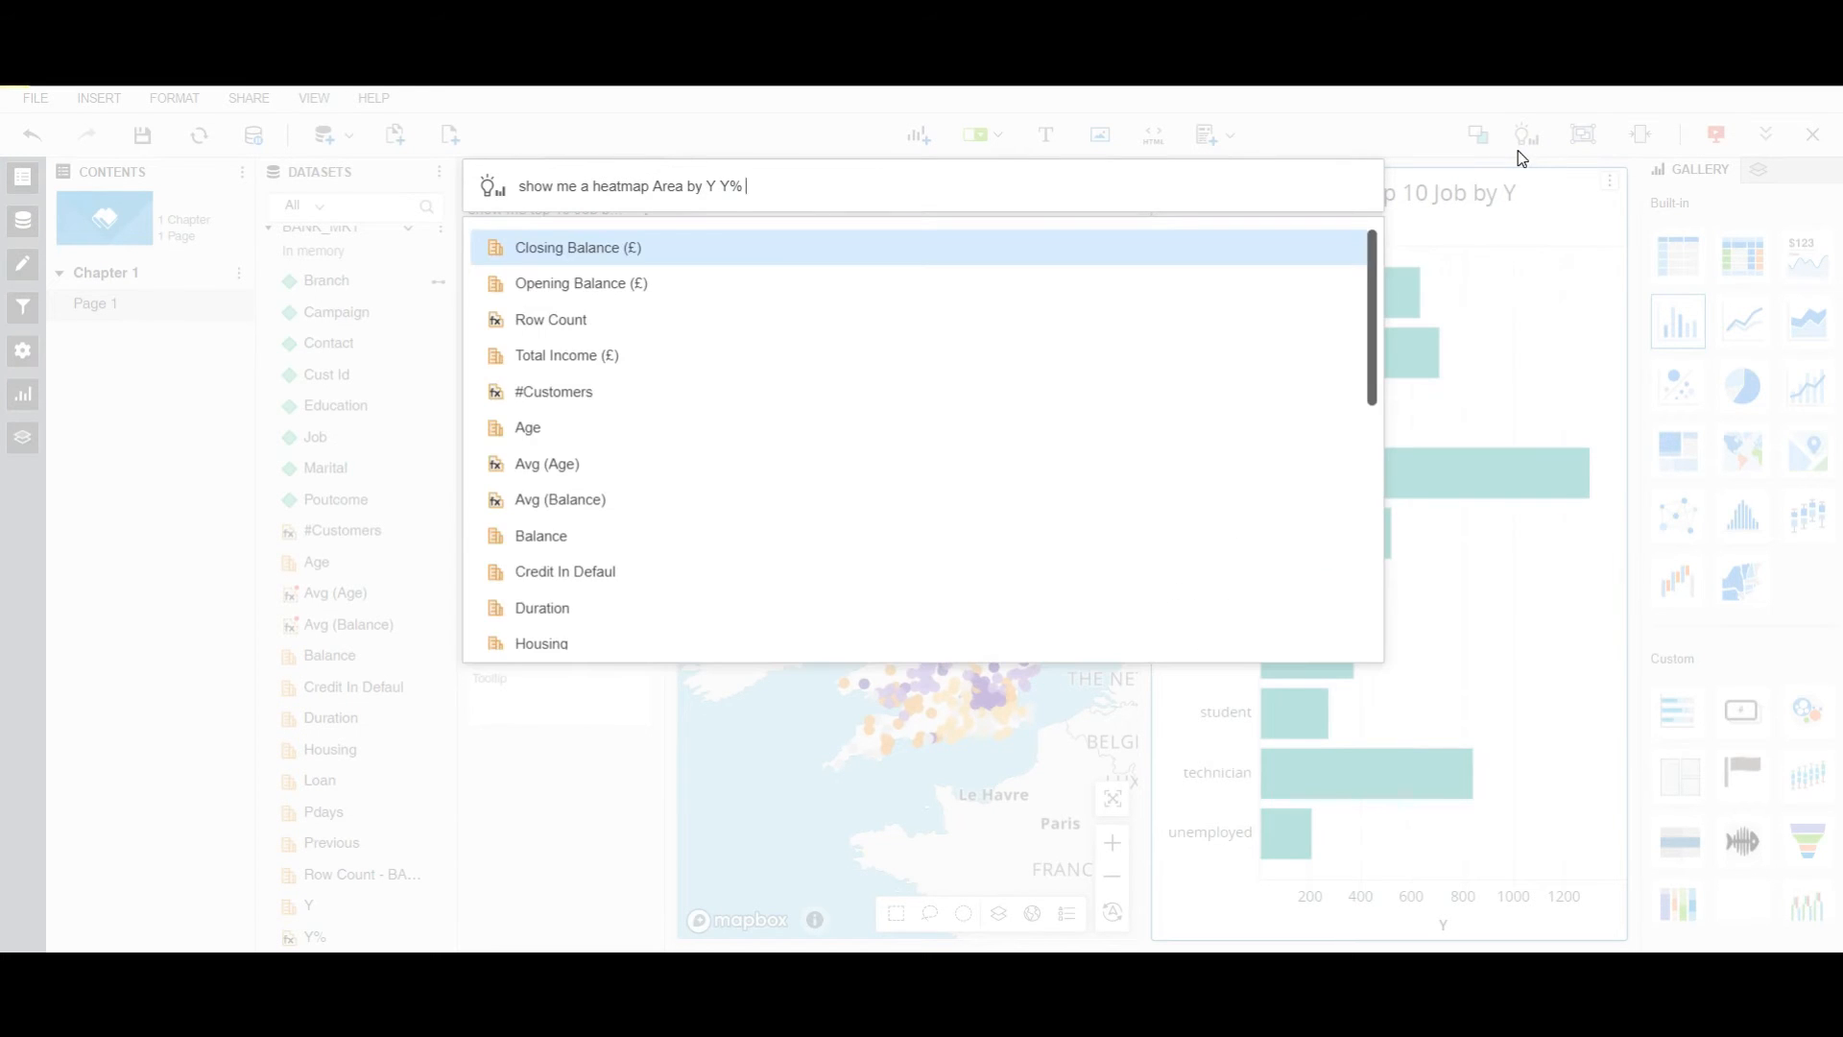
{"action": "type", "text": "#"}
{"action": "key", "text": "Return"}
{"action": "key", "text": "Return"}
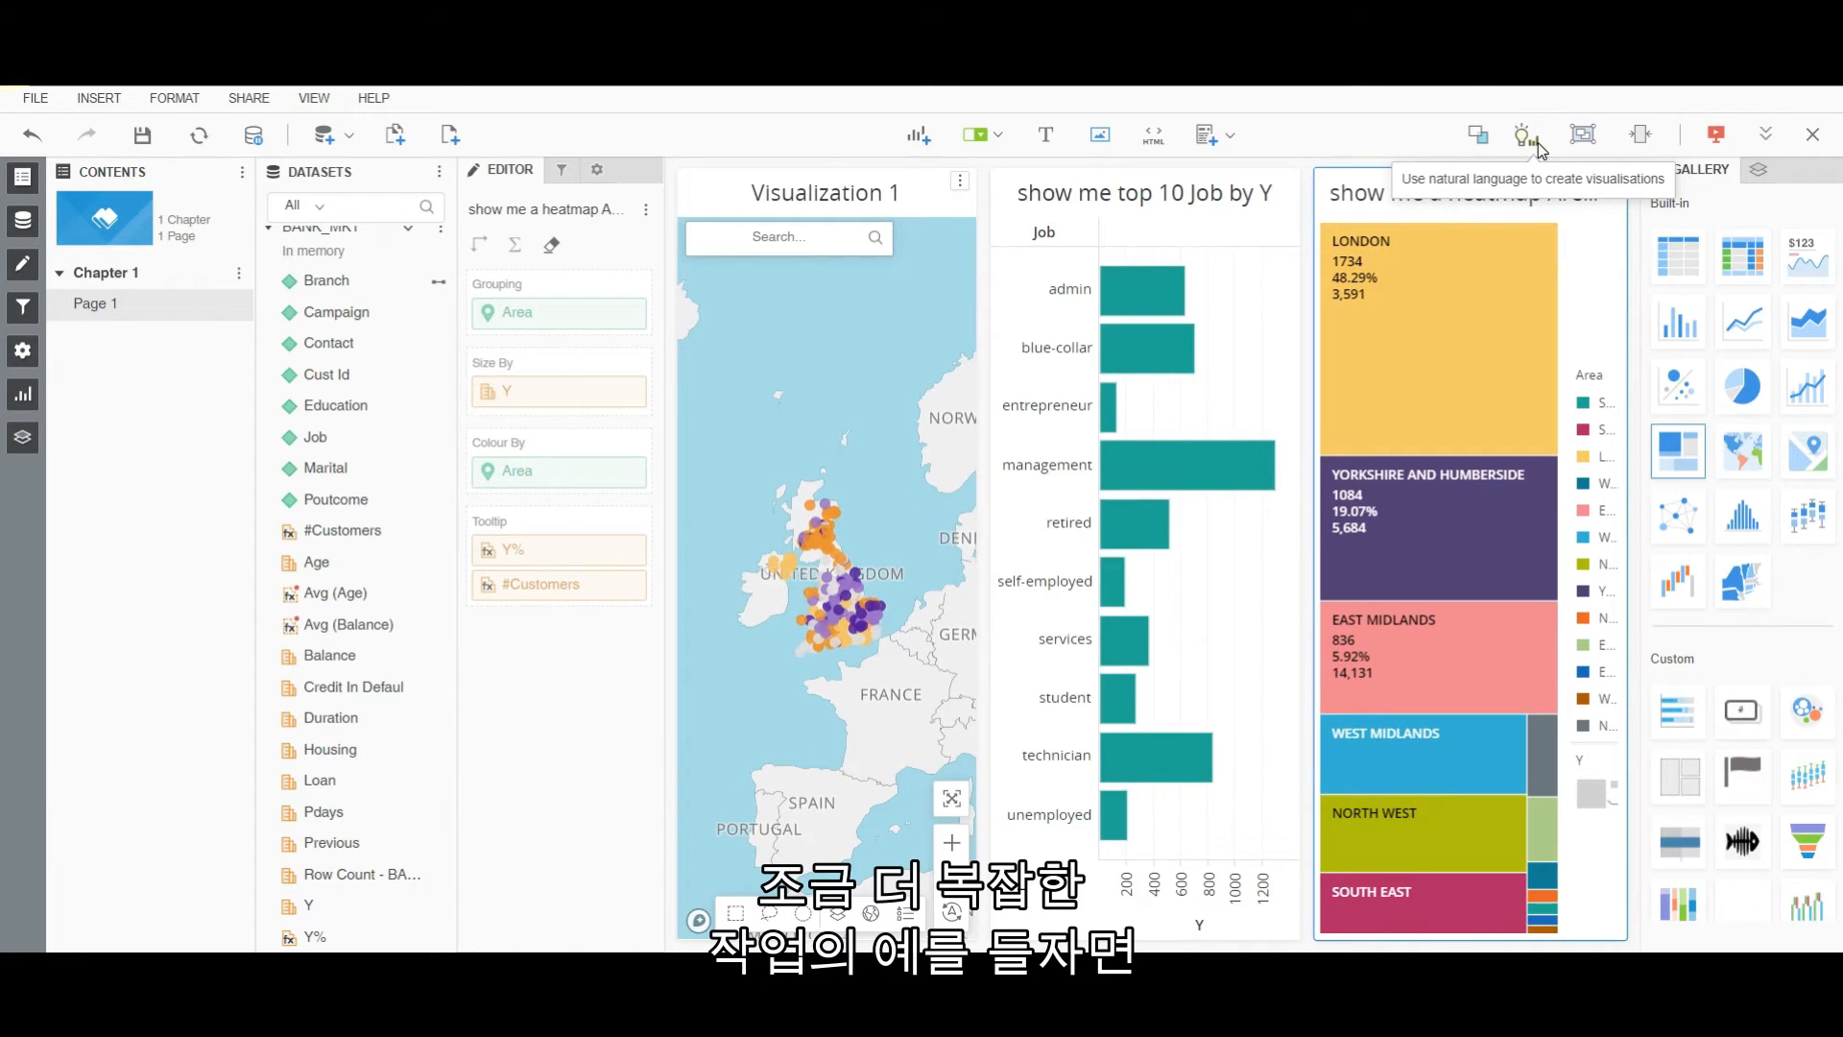
Enter the question 'show me correlation Avg (Age) vs Avg (Balance) break by Branch'.
{"action": "left_click", "coordinate": [1526, 137]}
{"action": "type", "text": "sho"}
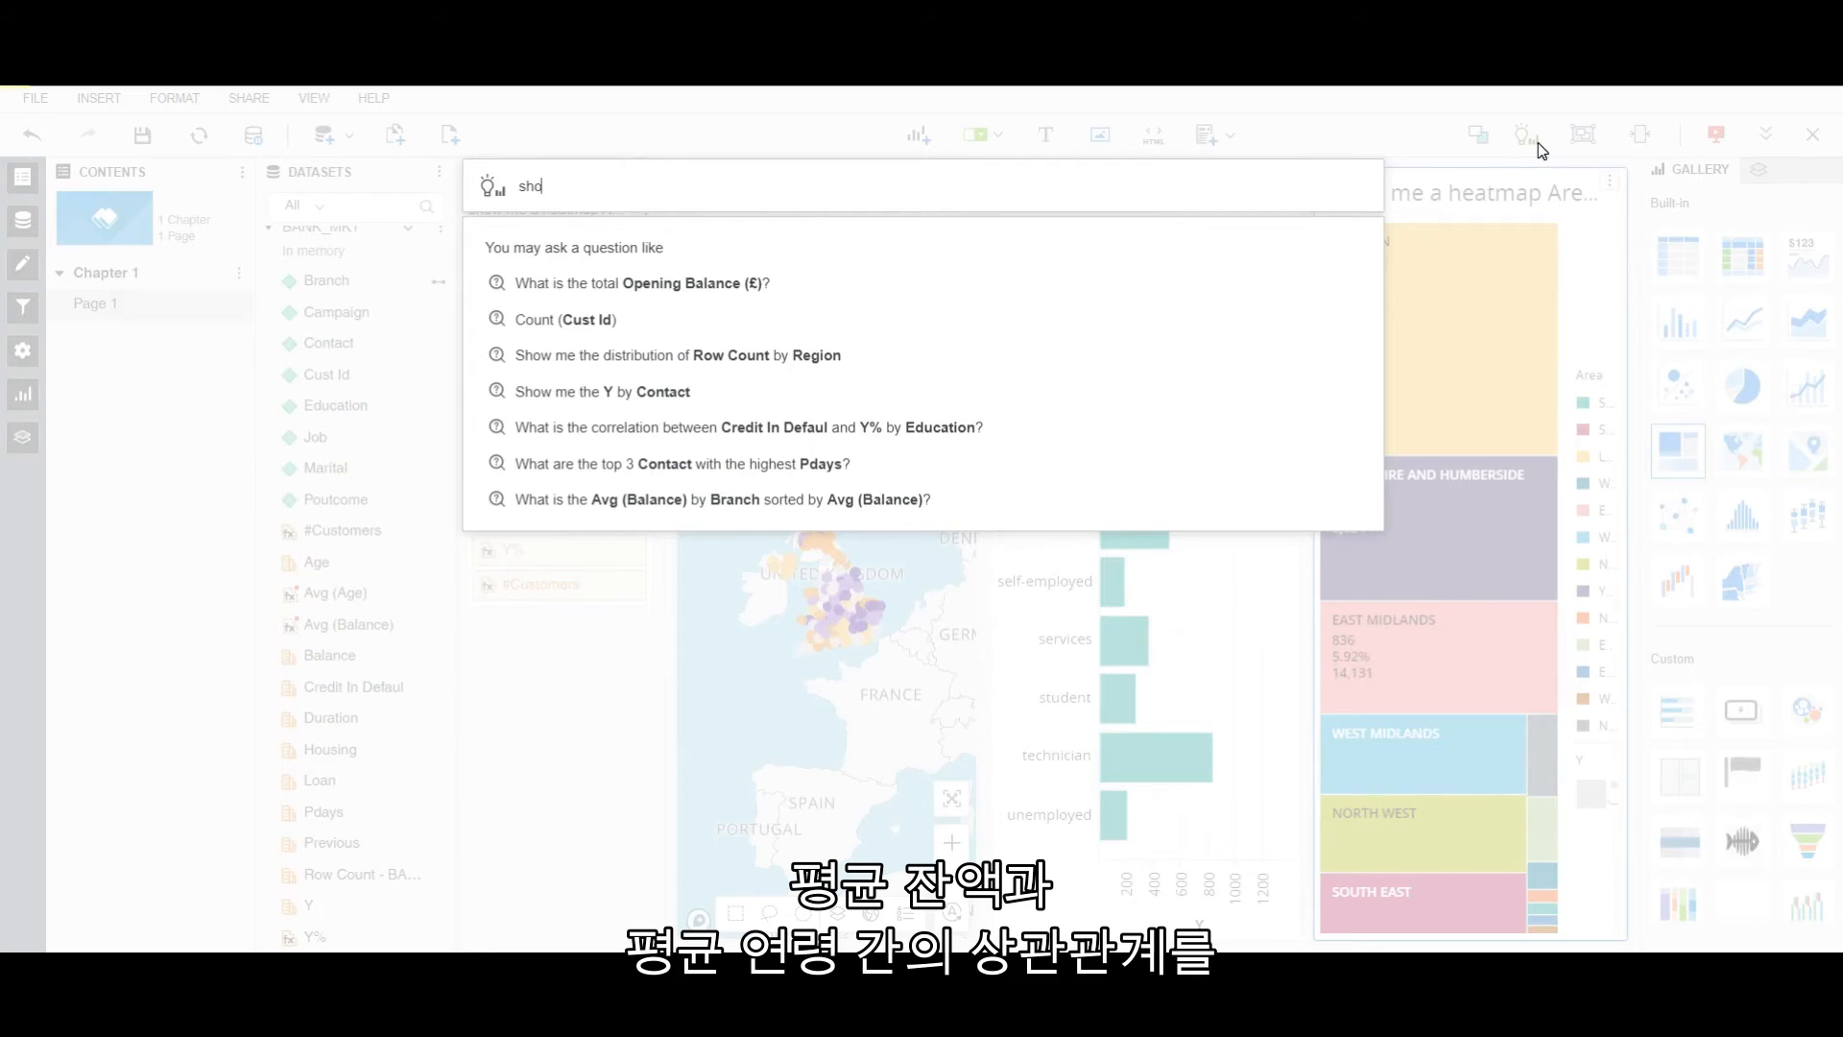
{"action": "type", "text": "w me correlation"}
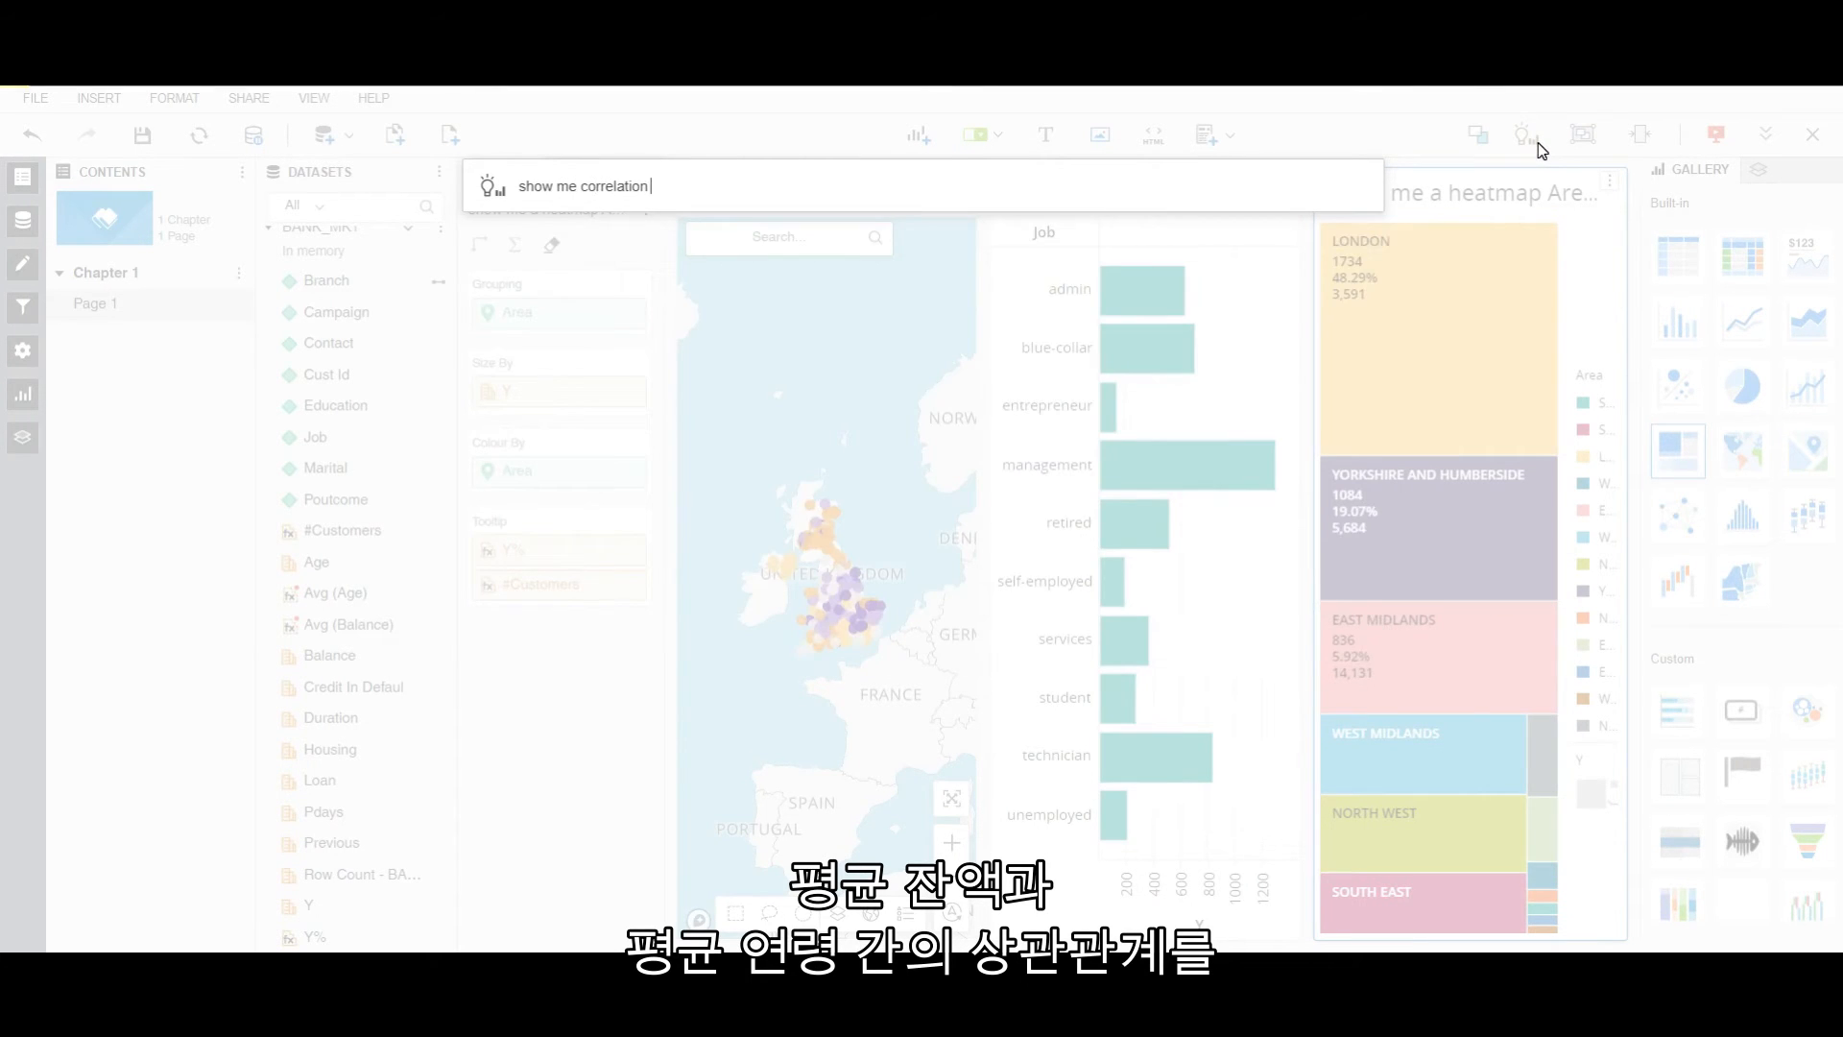
{"action": "type", "text": " av"}
{"action": "key", "text": "Return"}
{"action": "type", "text": "vs av"}
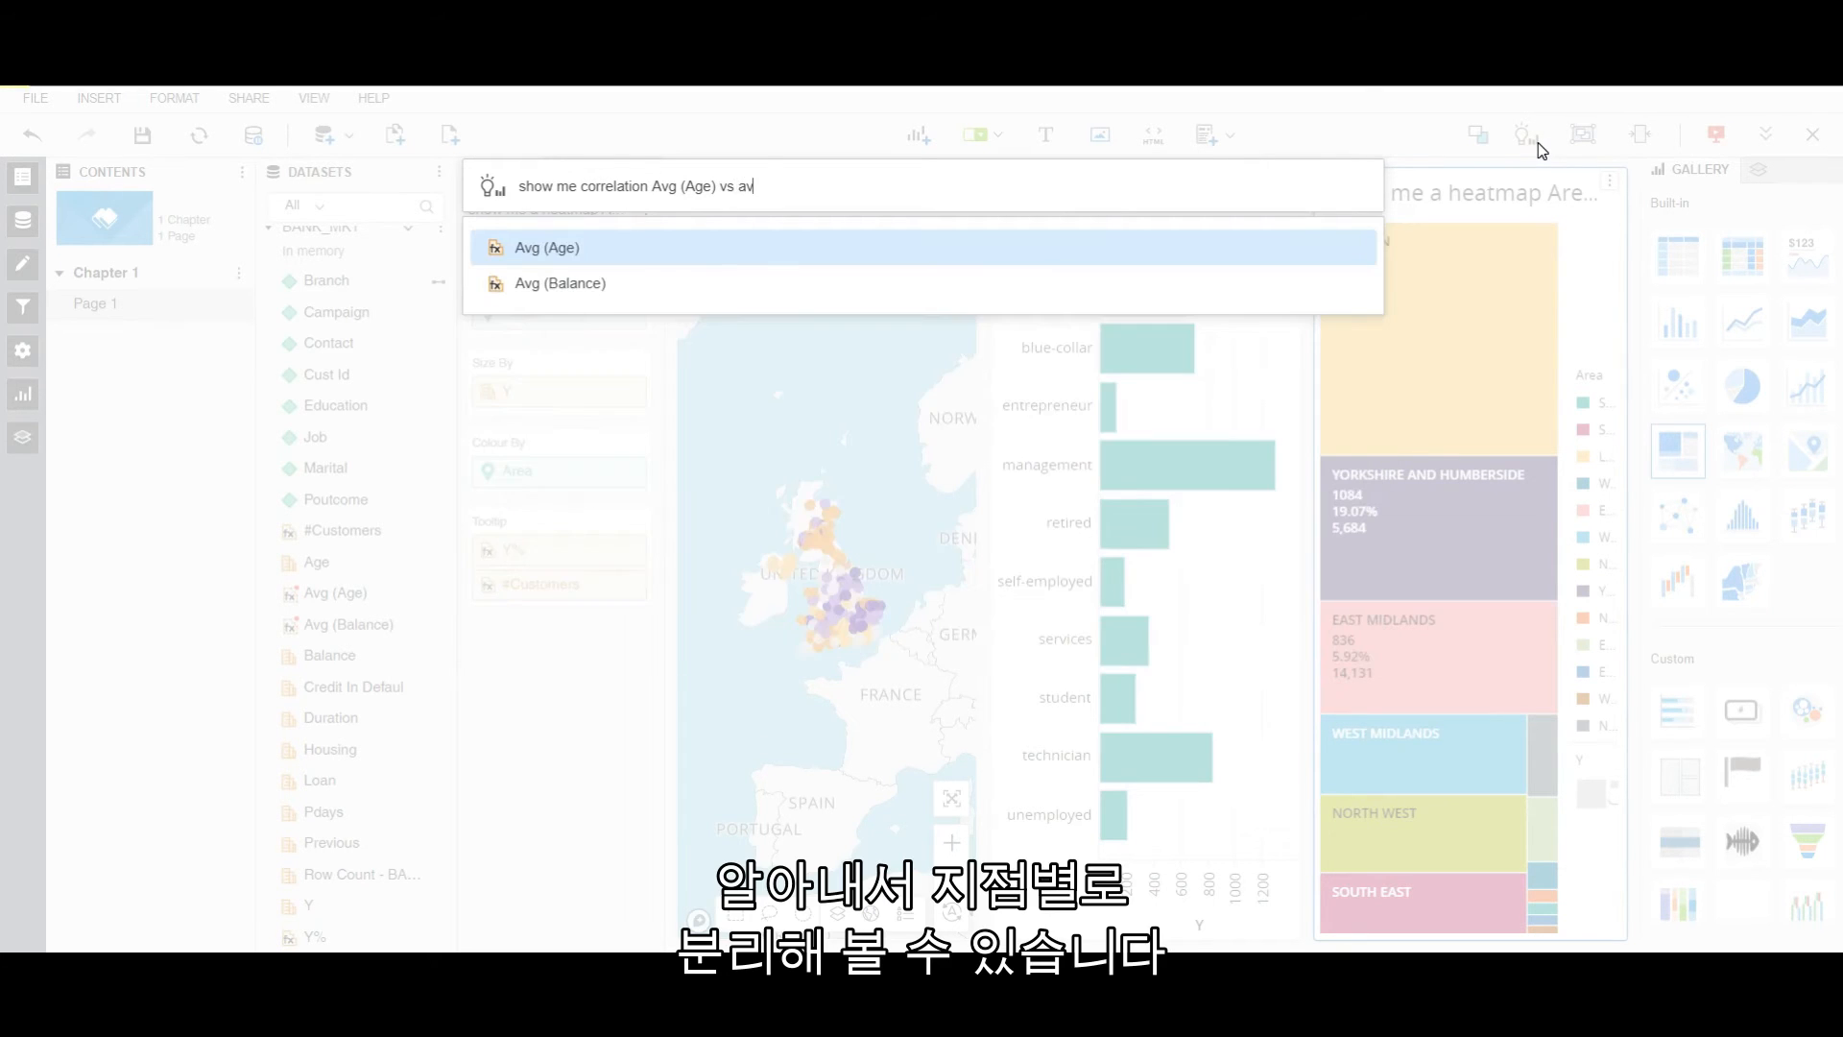
{"action": "key", "text": "Down"}
{"action": "key", "text": "Return"}
{"action": "type", "text": "break by"}
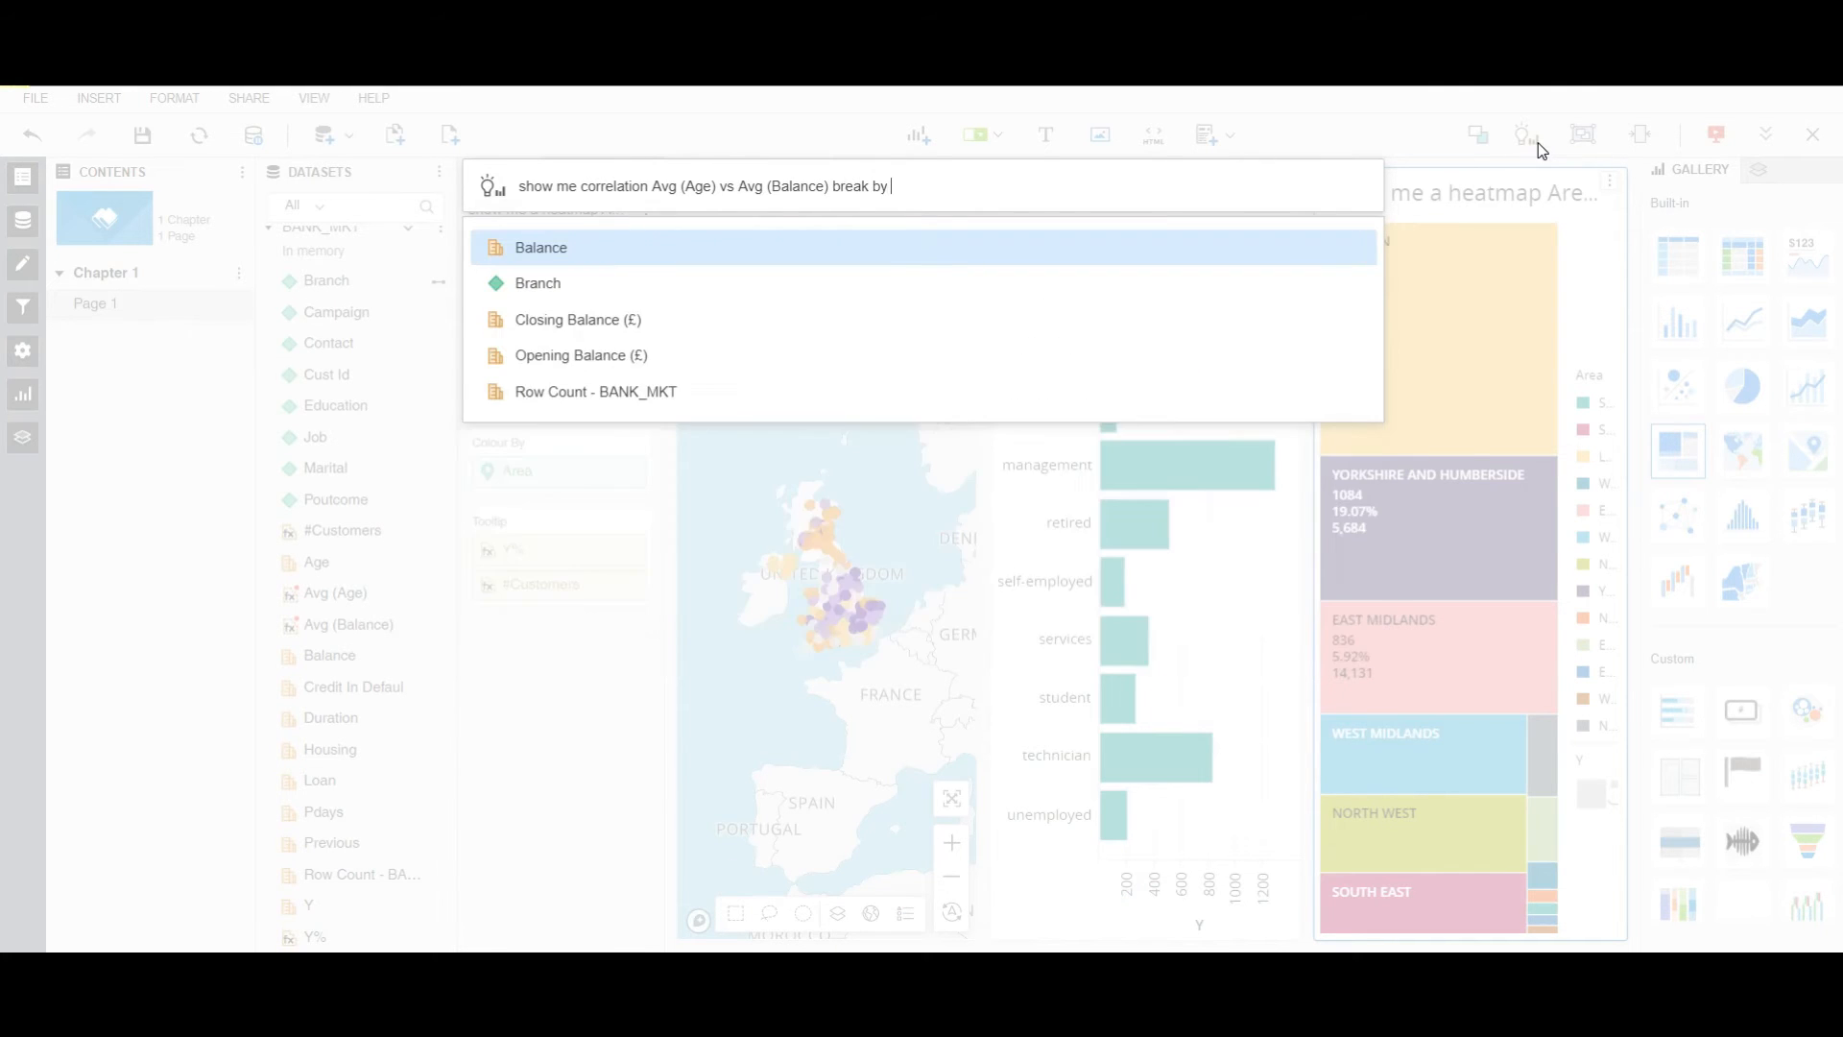
{"action": "type", "text": "bra"}
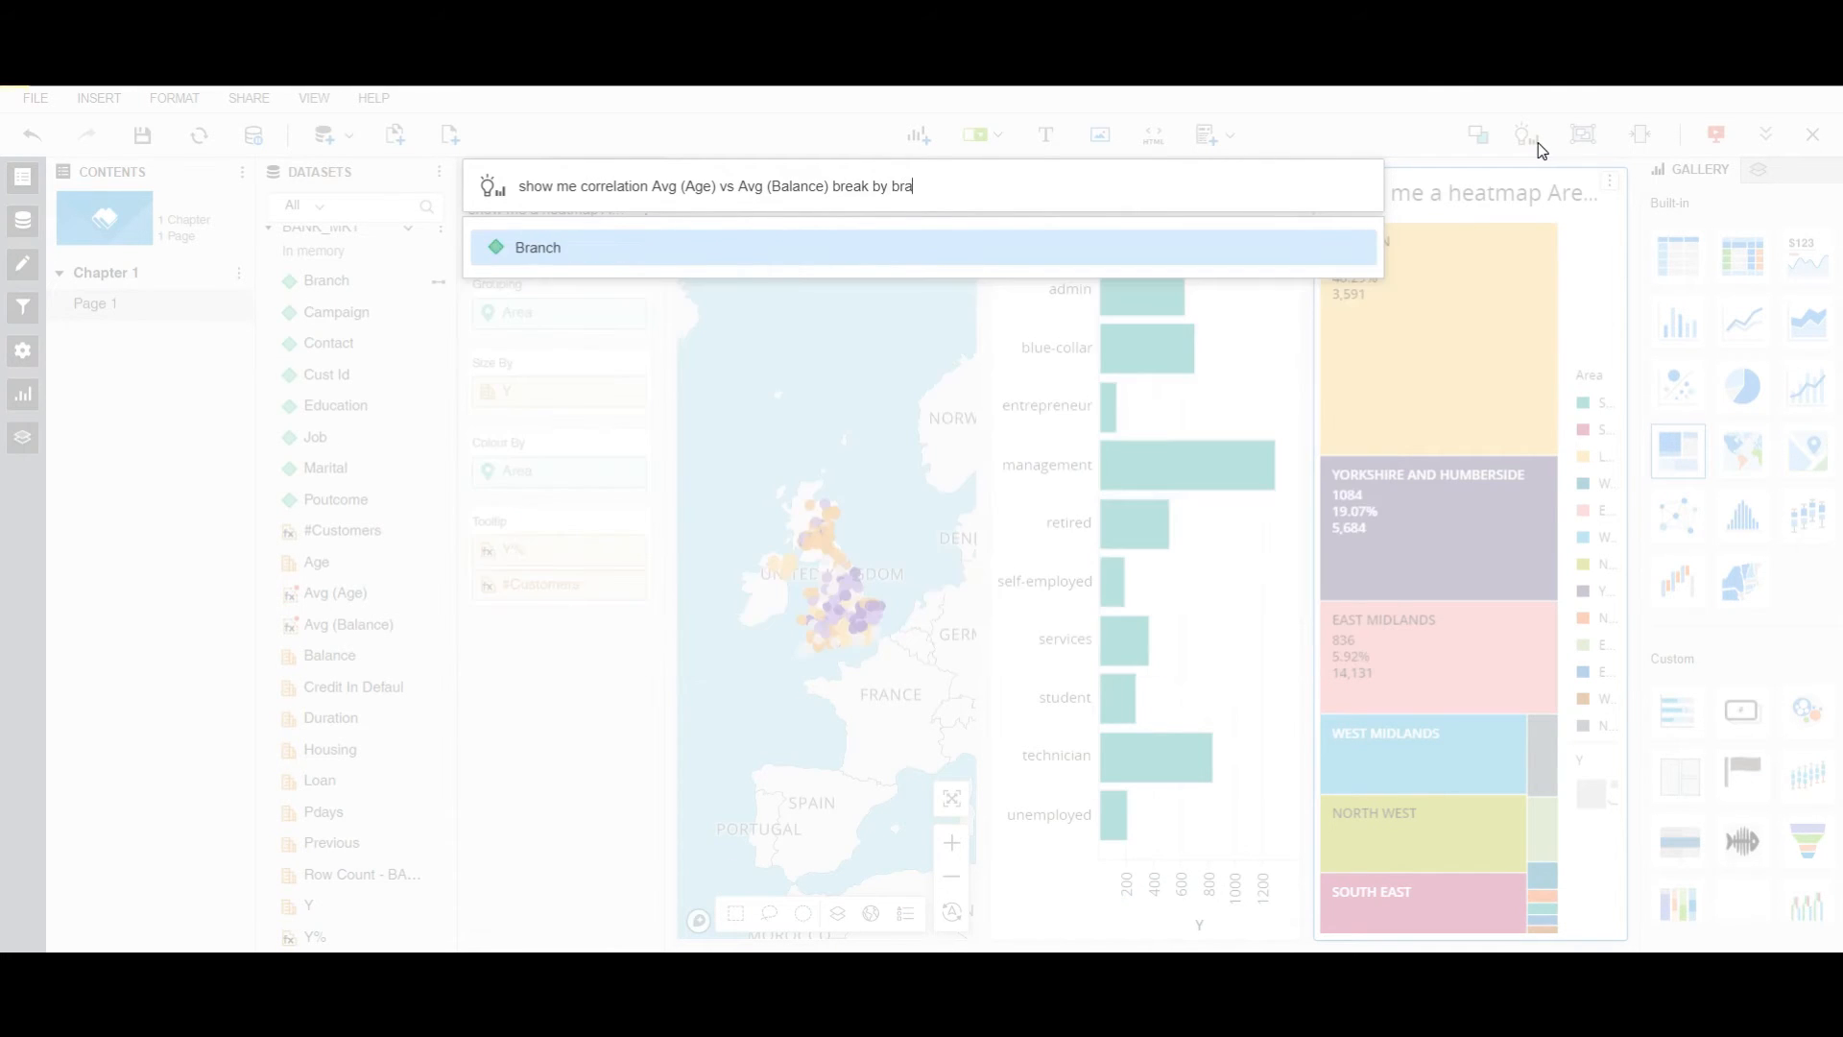
{"action": "key", "text": "Return"}
{"action": "key", "text": "Return"}
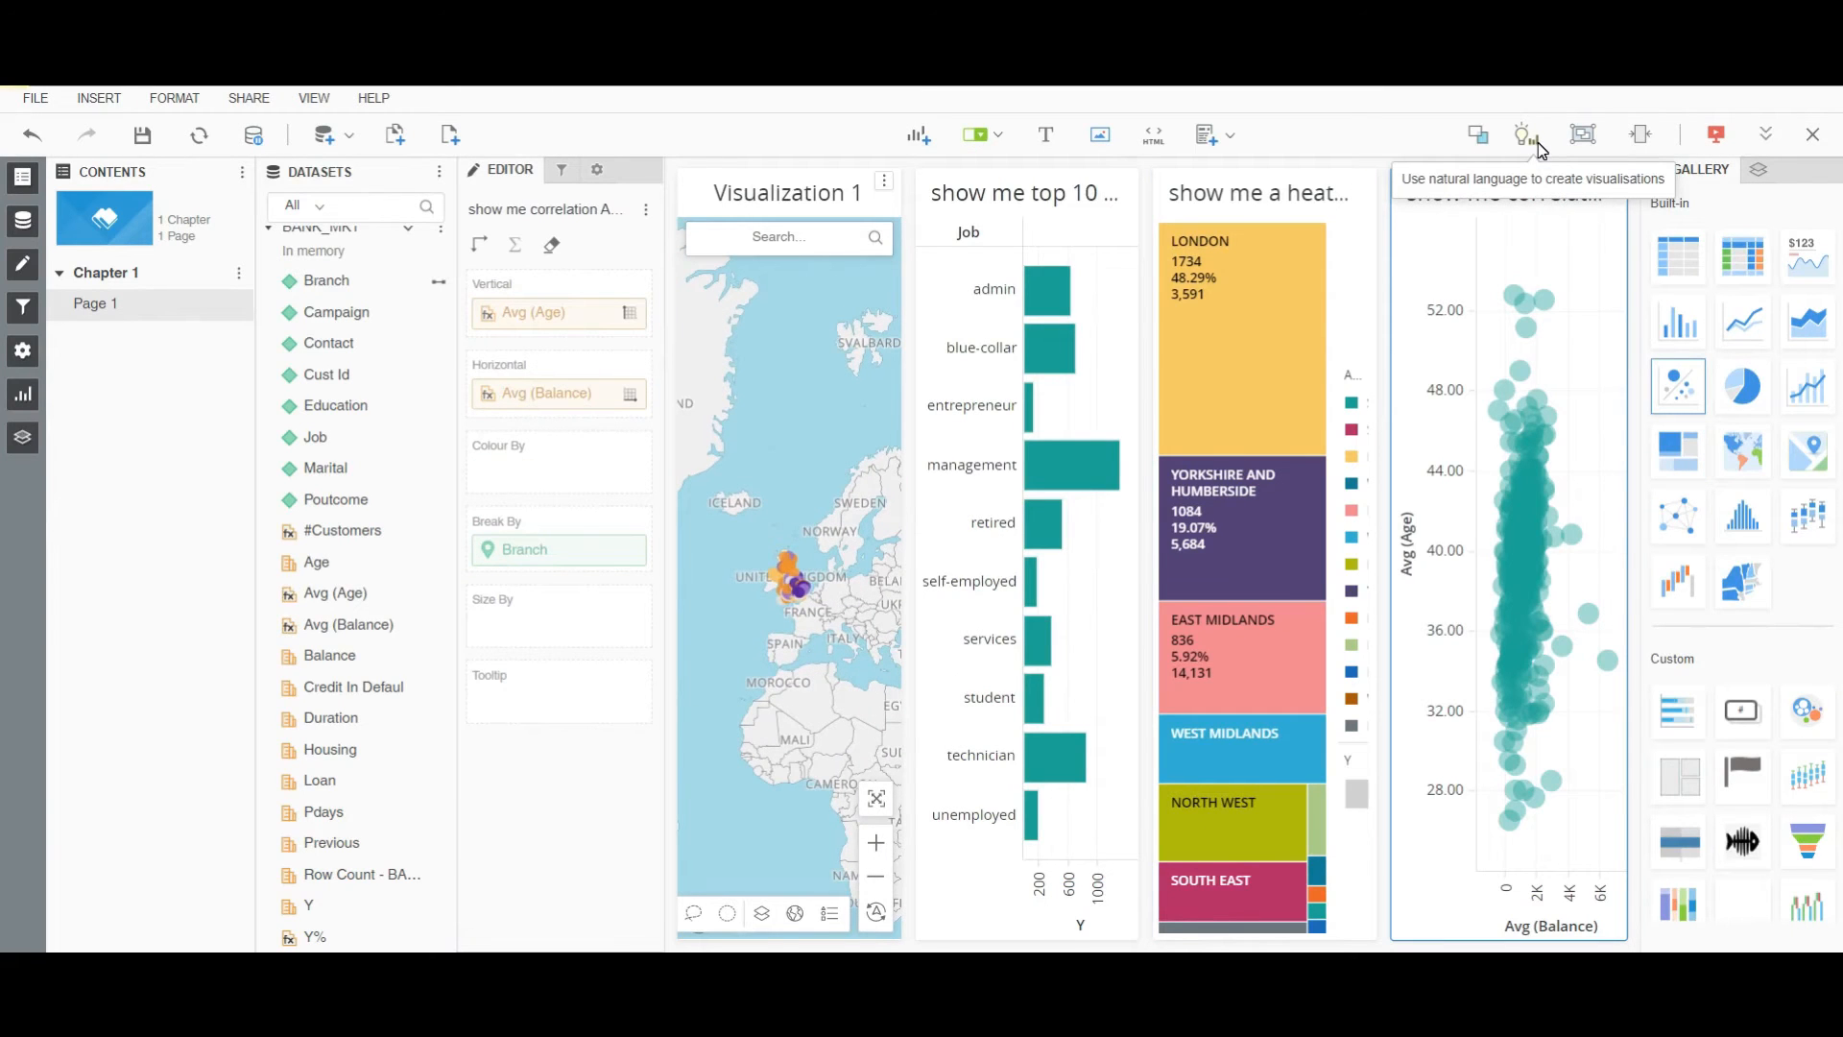
Move the top 10 Job chart first, sort it descending, show value labels, hide gridlines.
{"action": "left_click_drag", "start_coordinate": [1017, 192], "coordinate": [701, 392]}
{"action": "right_click", "coordinate": [845, 256]}
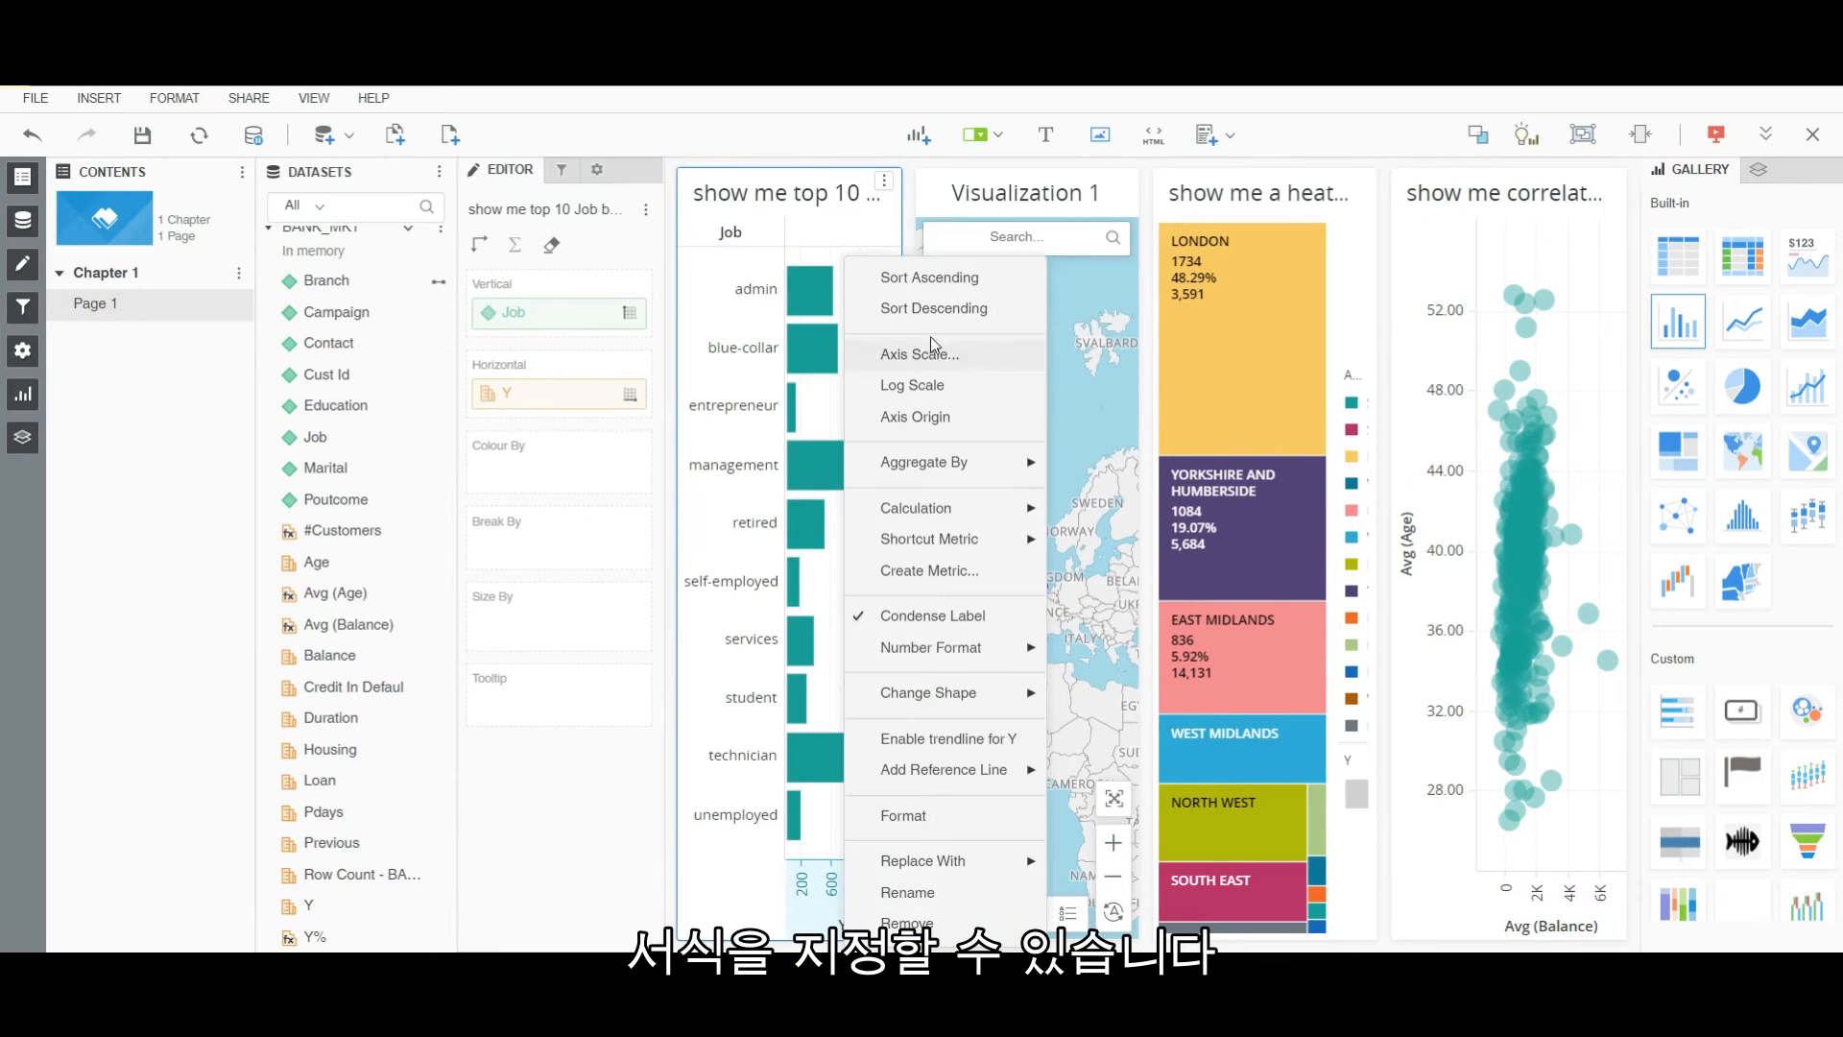
{"action": "left_click", "coordinate": [937, 308]}
{"action": "right_click", "coordinate": [816, 305]}
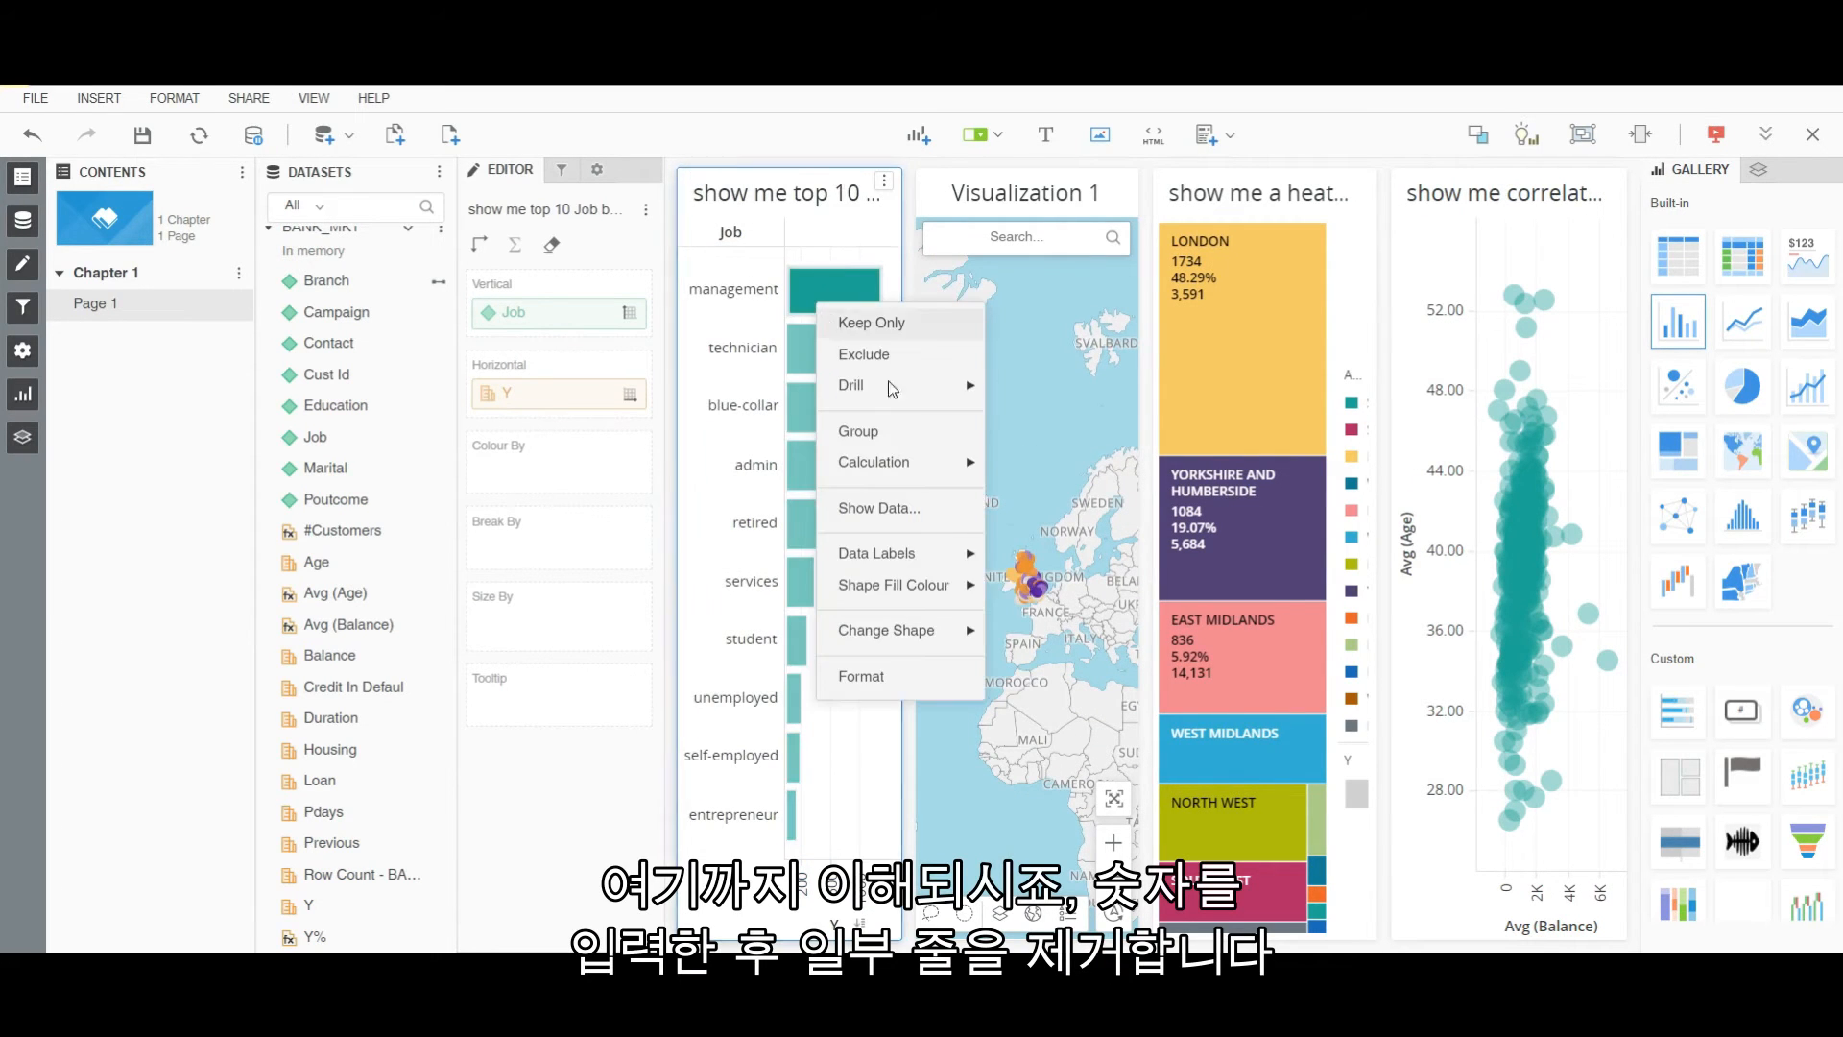
{"action": "mouse_move", "coordinate": [879, 554]}
{"action": "left_click", "coordinate": [1021, 561]}
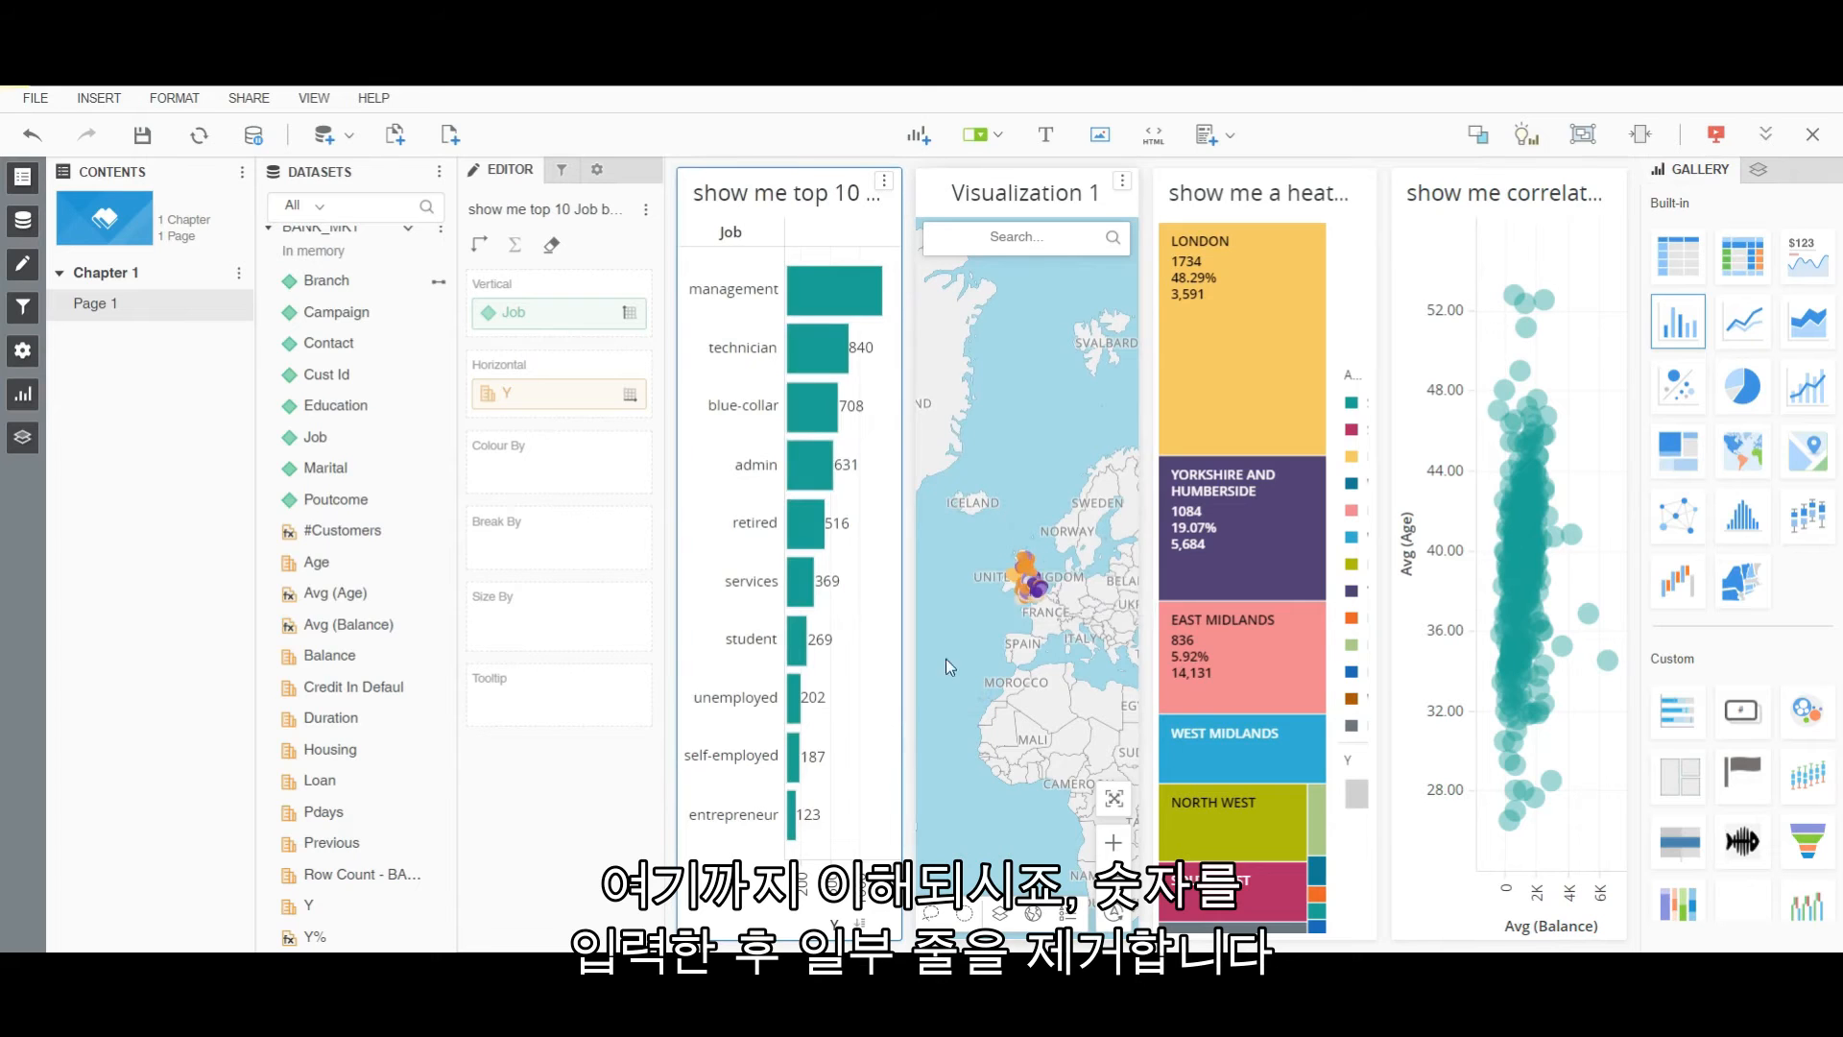
{"action": "right_click", "coordinate": [861, 772]}
{"action": "left_click", "coordinate": [929, 872]}
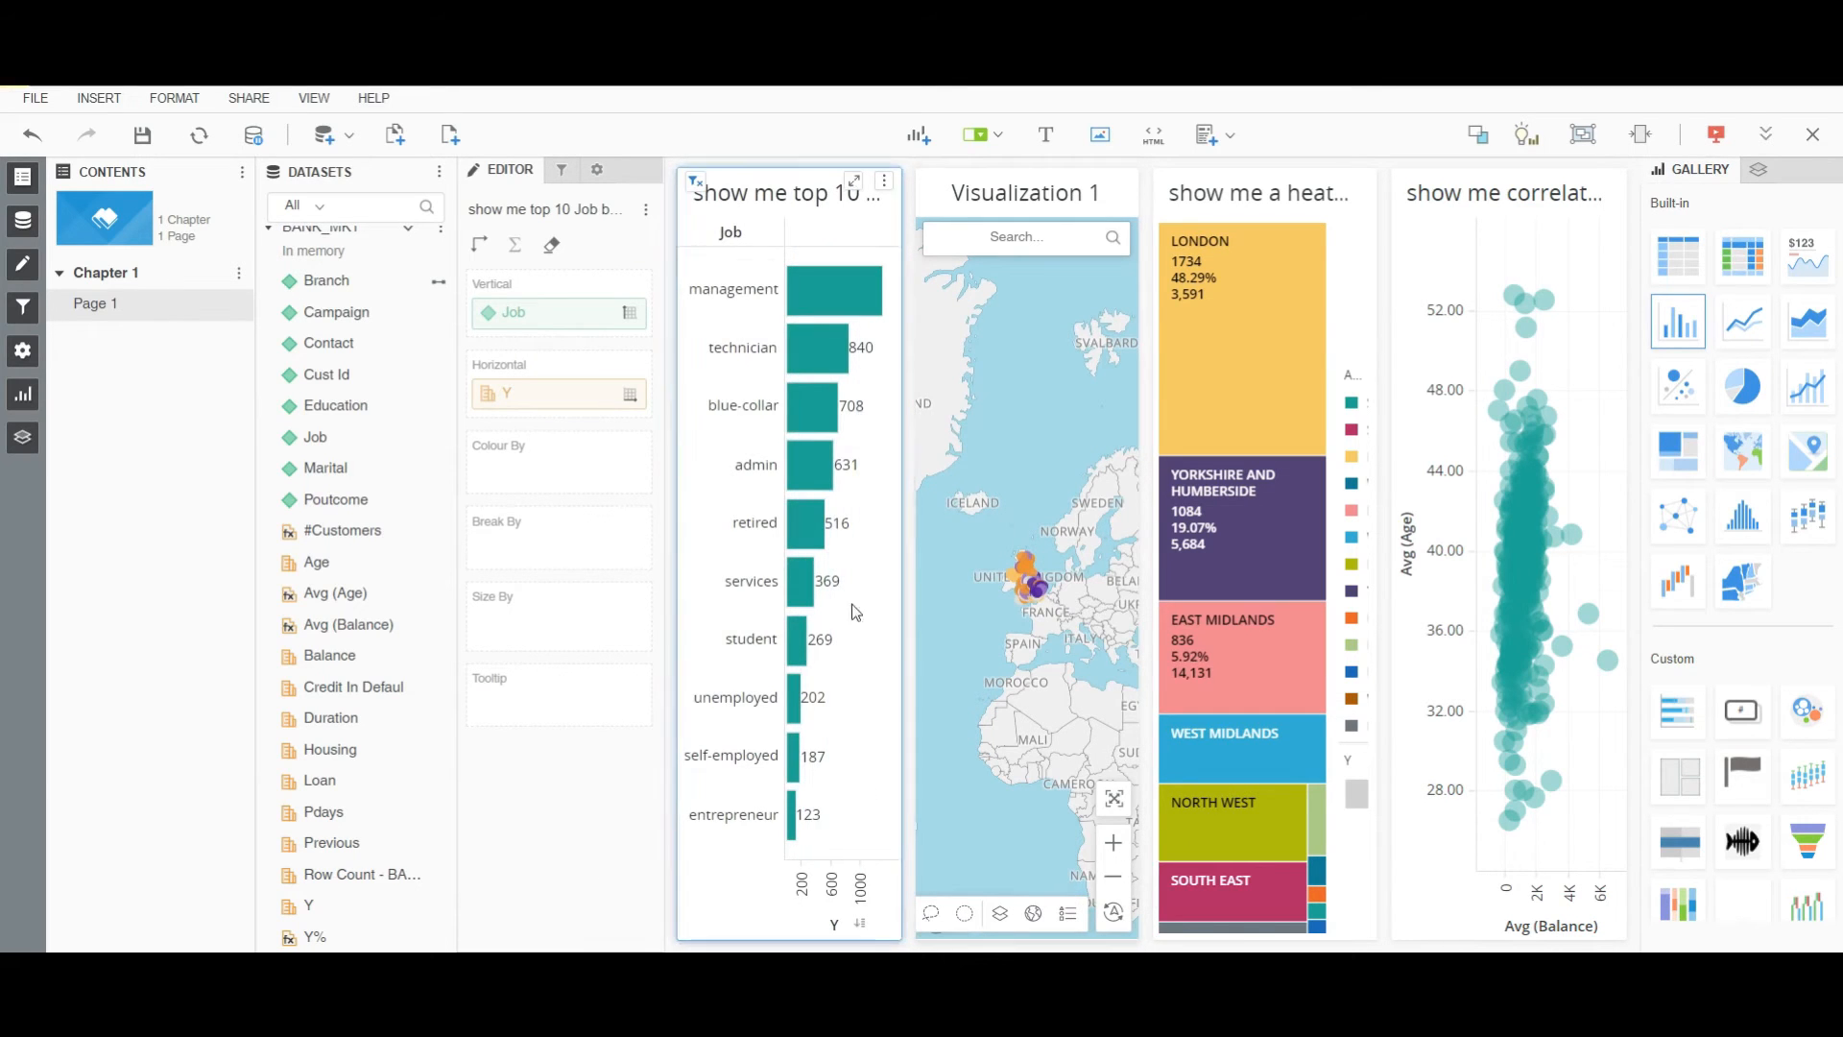
Colour the Job bars by Y% with the Gold and Purple threshold palette.
{"action": "left_click_drag", "start_coordinate": [313, 936], "coordinate": [500, 465]}
{"action": "right_click", "coordinate": [509, 474]}
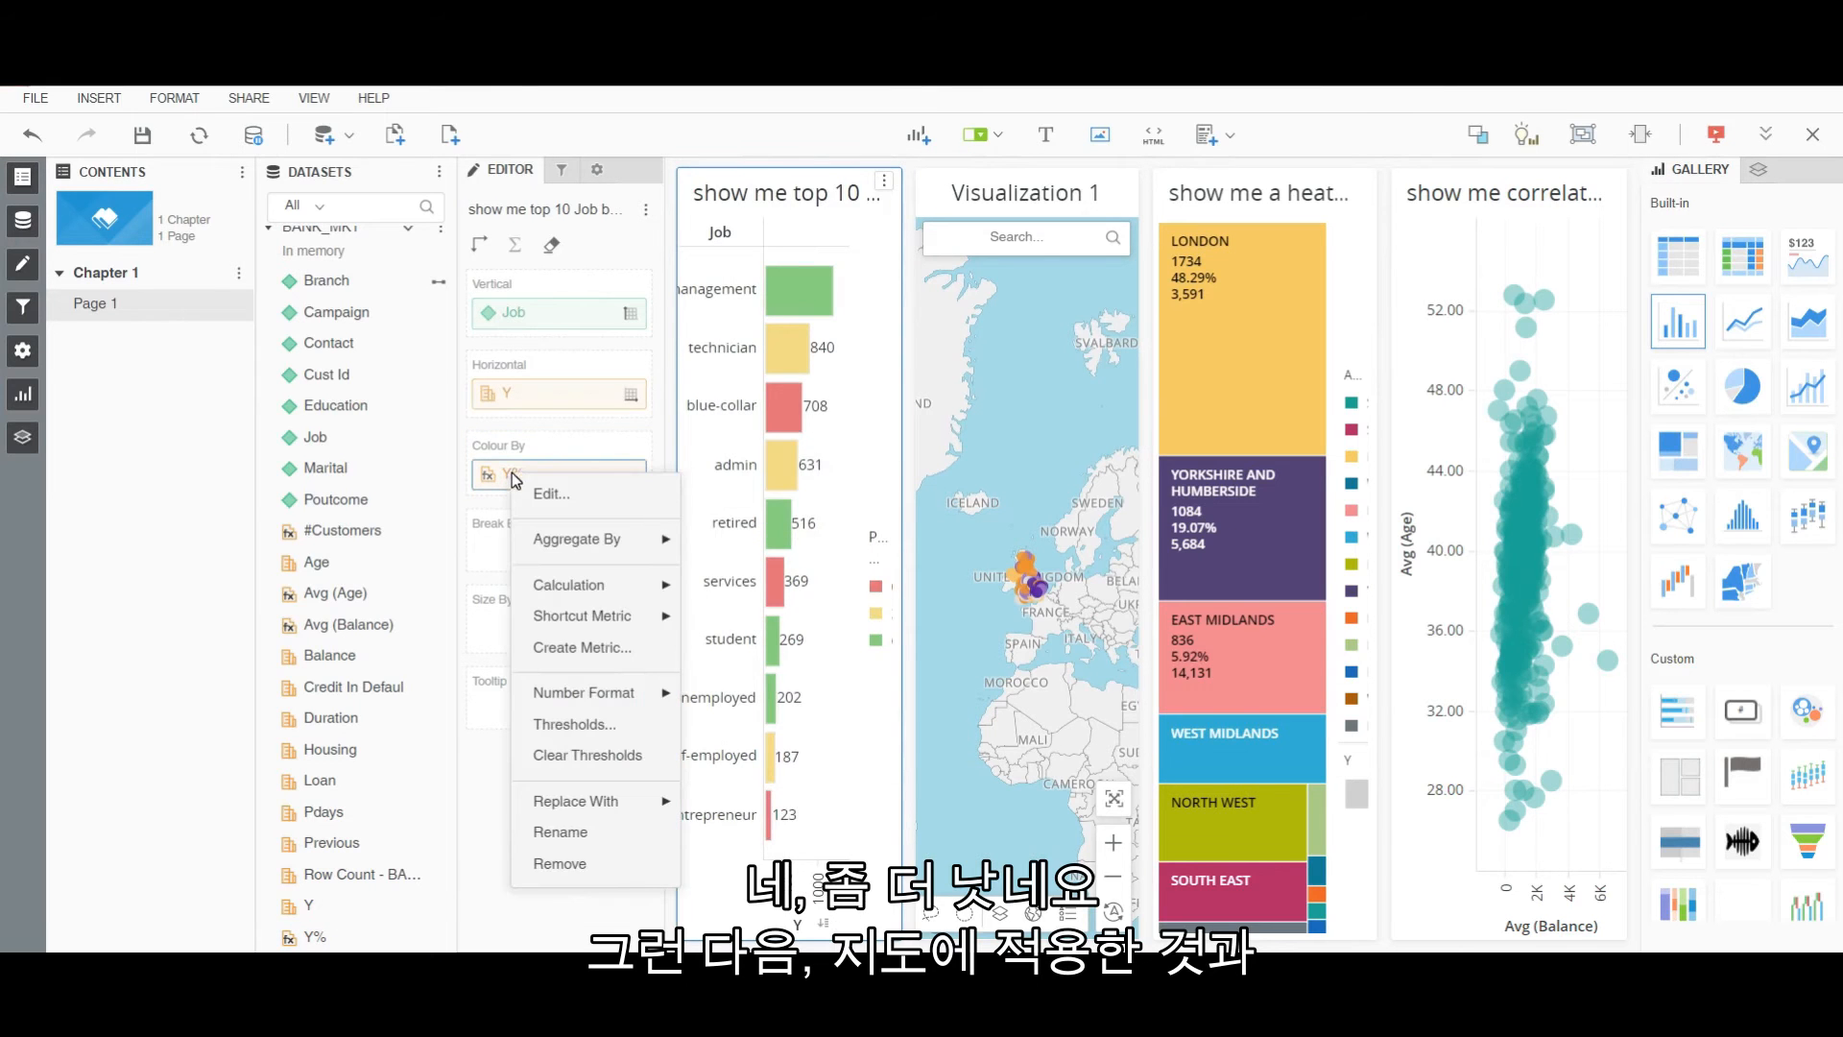
{"action": "left_click", "coordinate": [605, 725]}
{"action": "left_click", "coordinate": [956, 396]}
{"action": "left_click", "coordinate": [980, 744]}
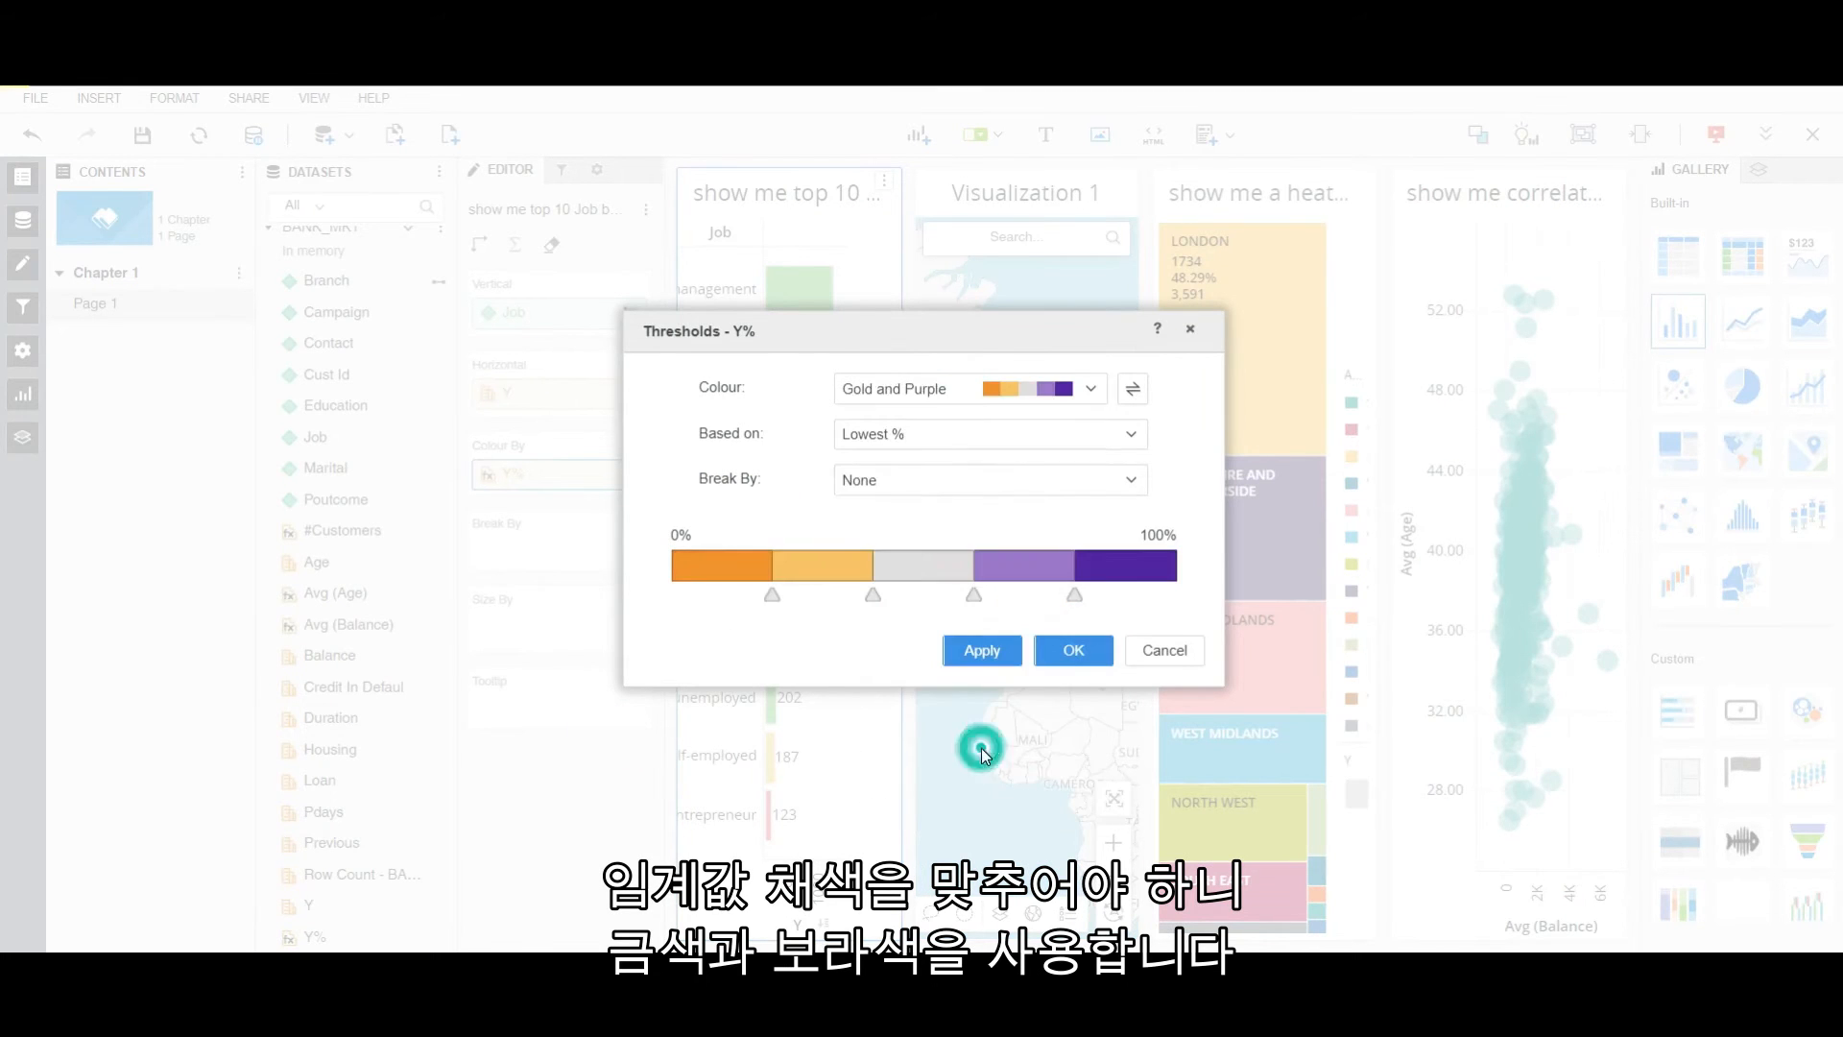
{"action": "left_click", "coordinate": [1081, 653]}
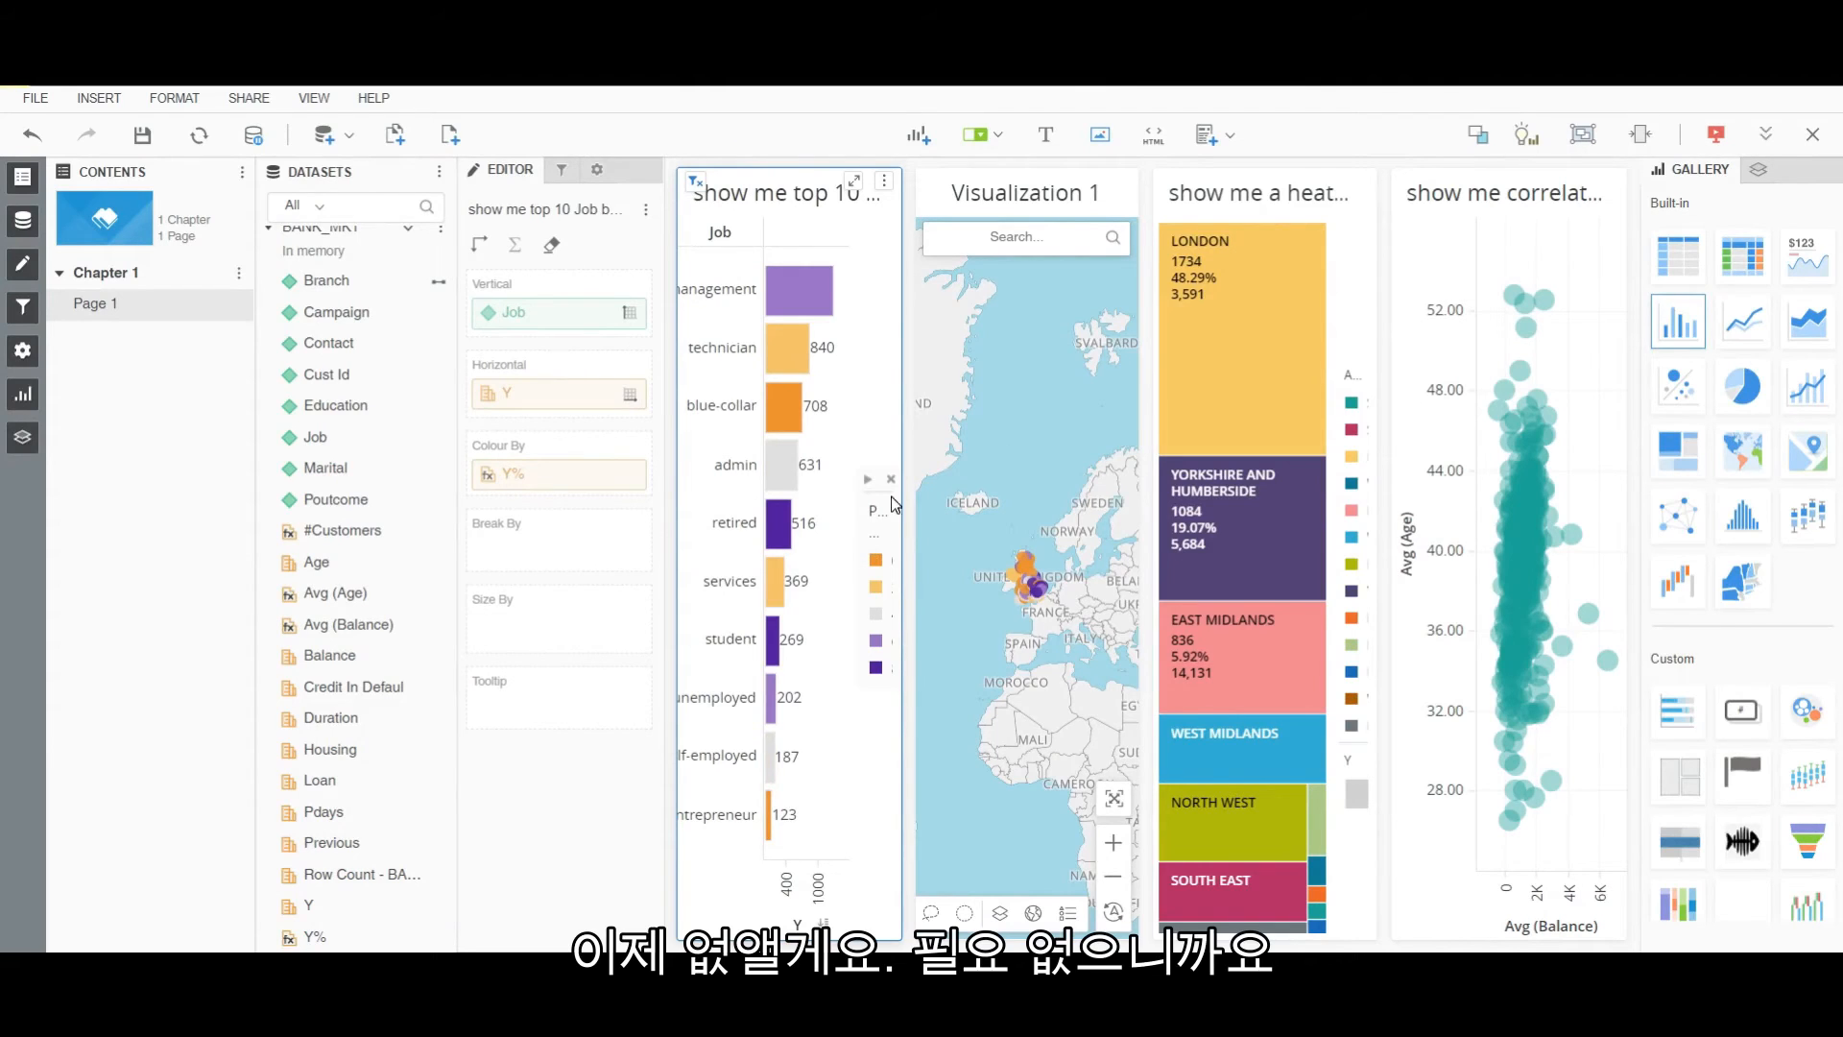
Hide the bar chart legend and Contents pane, and place the heatmap beside the bar chart.
{"action": "left_click", "coordinate": [891, 478]}
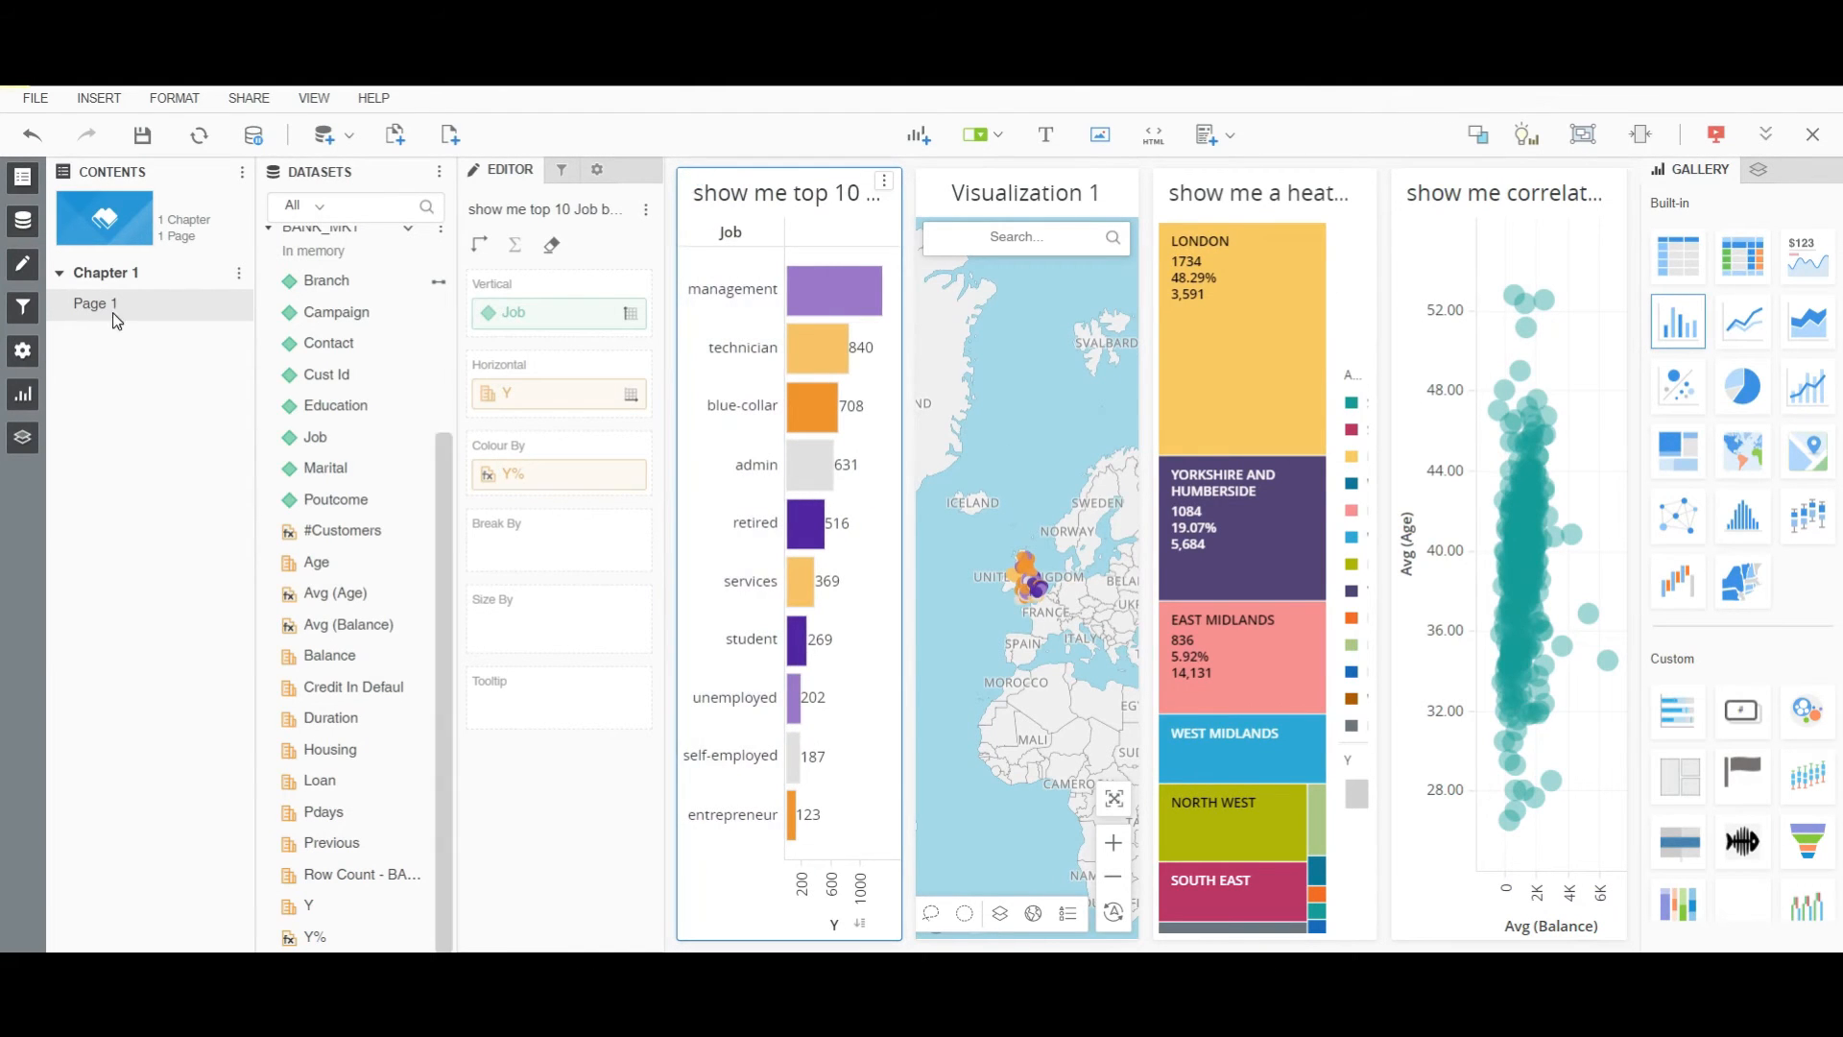
{"action": "left_click", "coordinate": [22, 176]}
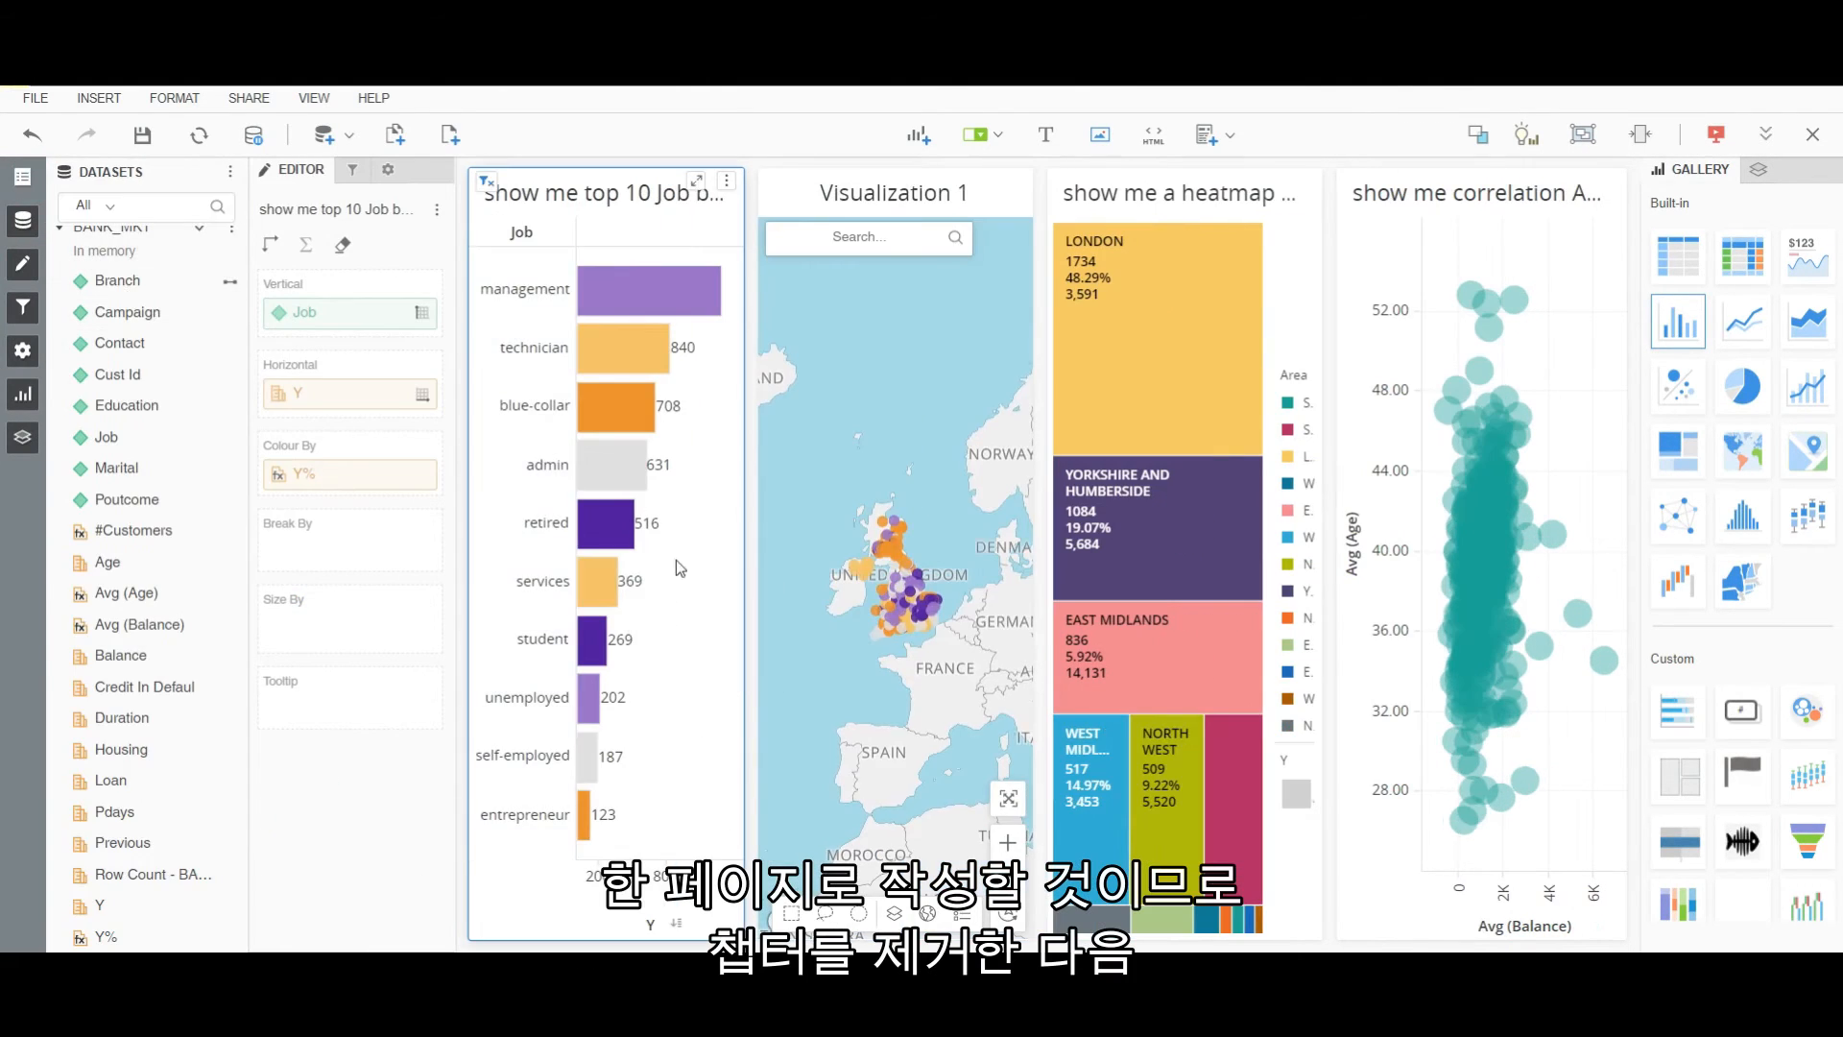
{"action": "left_click_drag", "start_coordinate": [1155, 196], "coordinate": [920, 451]}
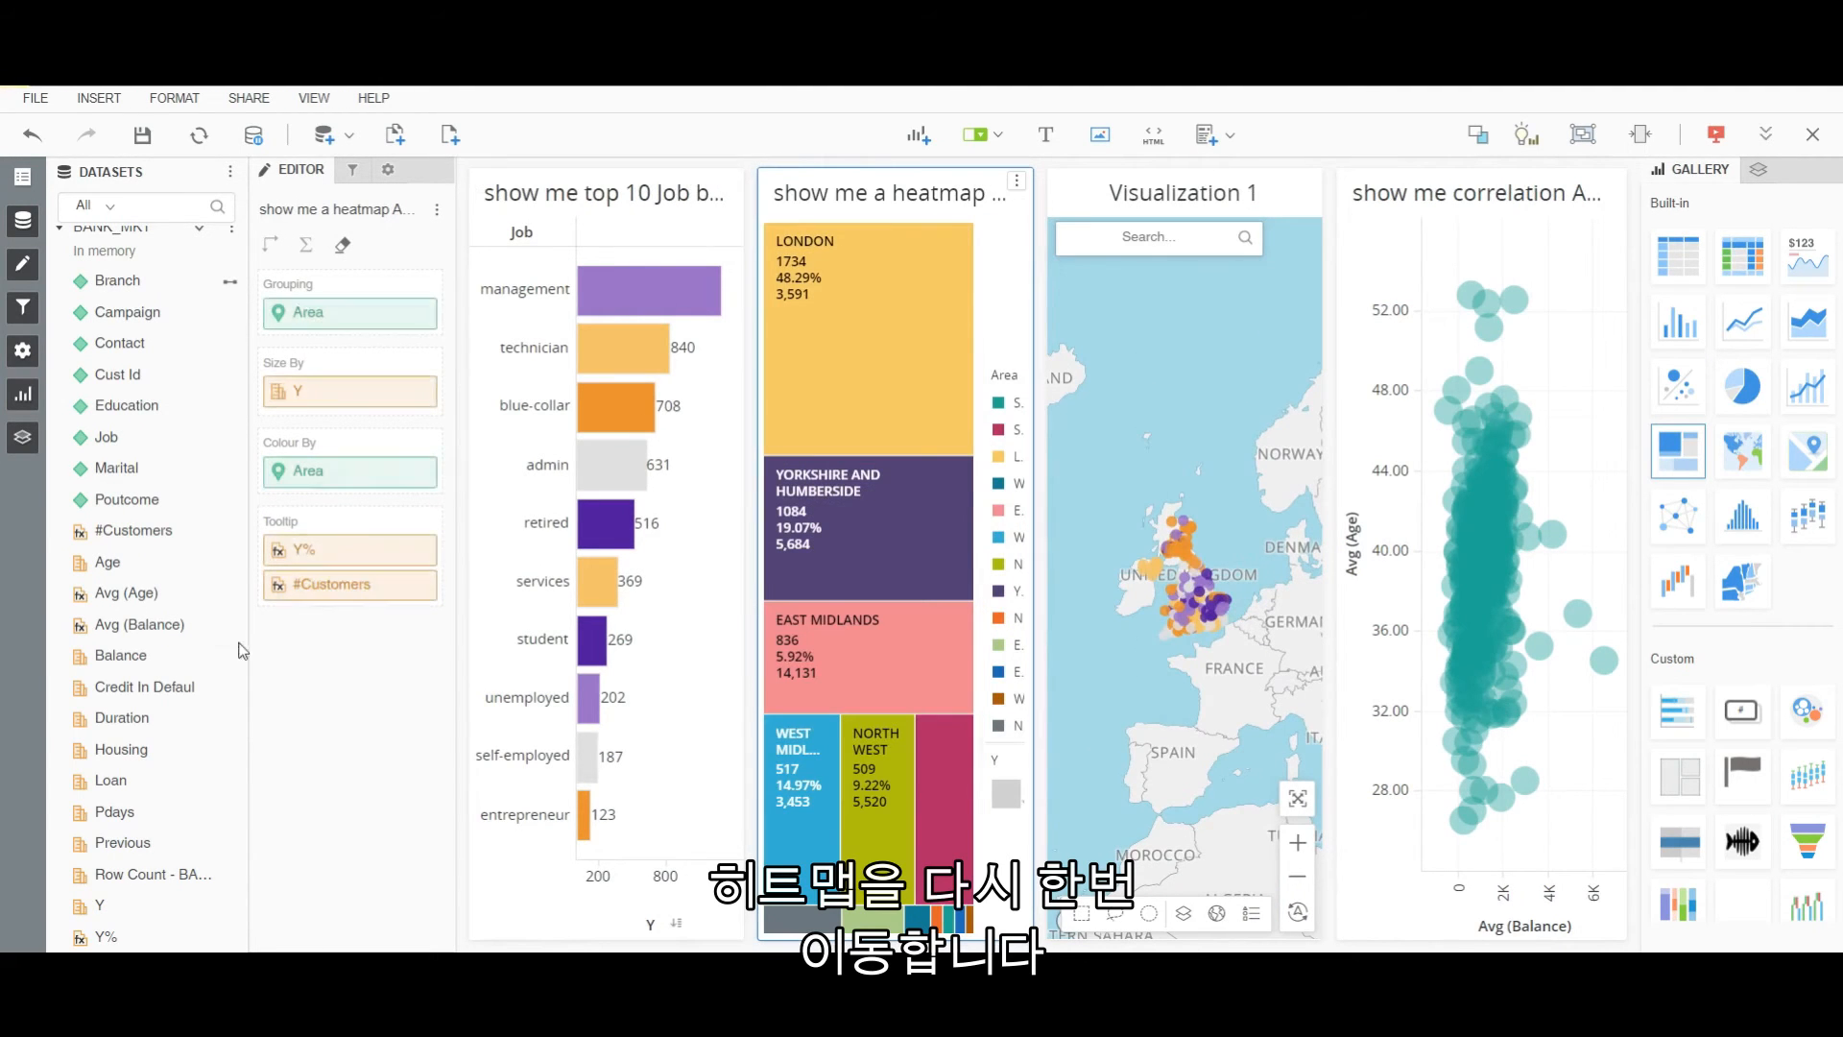
Colour the heatmap by Y% in Gold and Purple thresholds and hide its legend.
{"action": "left_click_drag", "start_coordinate": [105, 936], "coordinate": [323, 477]}
{"action": "right_click", "coordinate": [324, 476]}
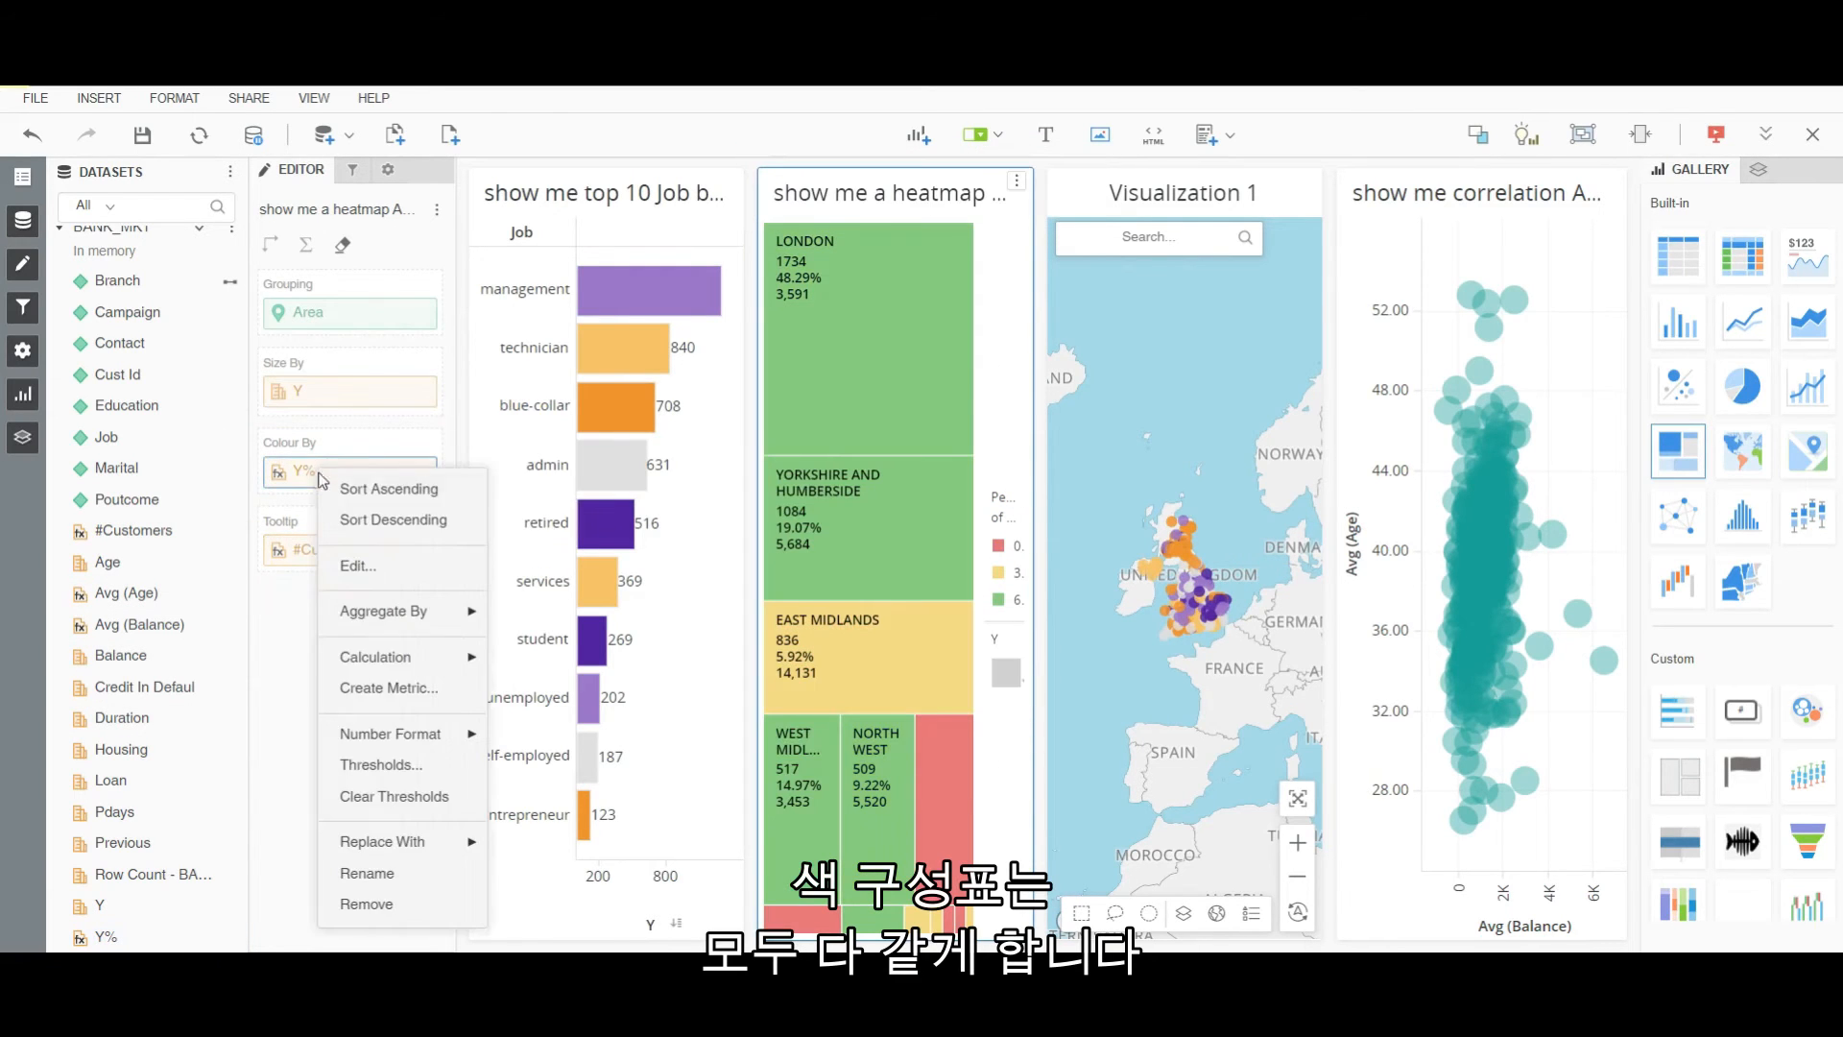
{"action": "left_click", "coordinate": [400, 772]}
{"action": "left_click", "coordinate": [949, 426]}
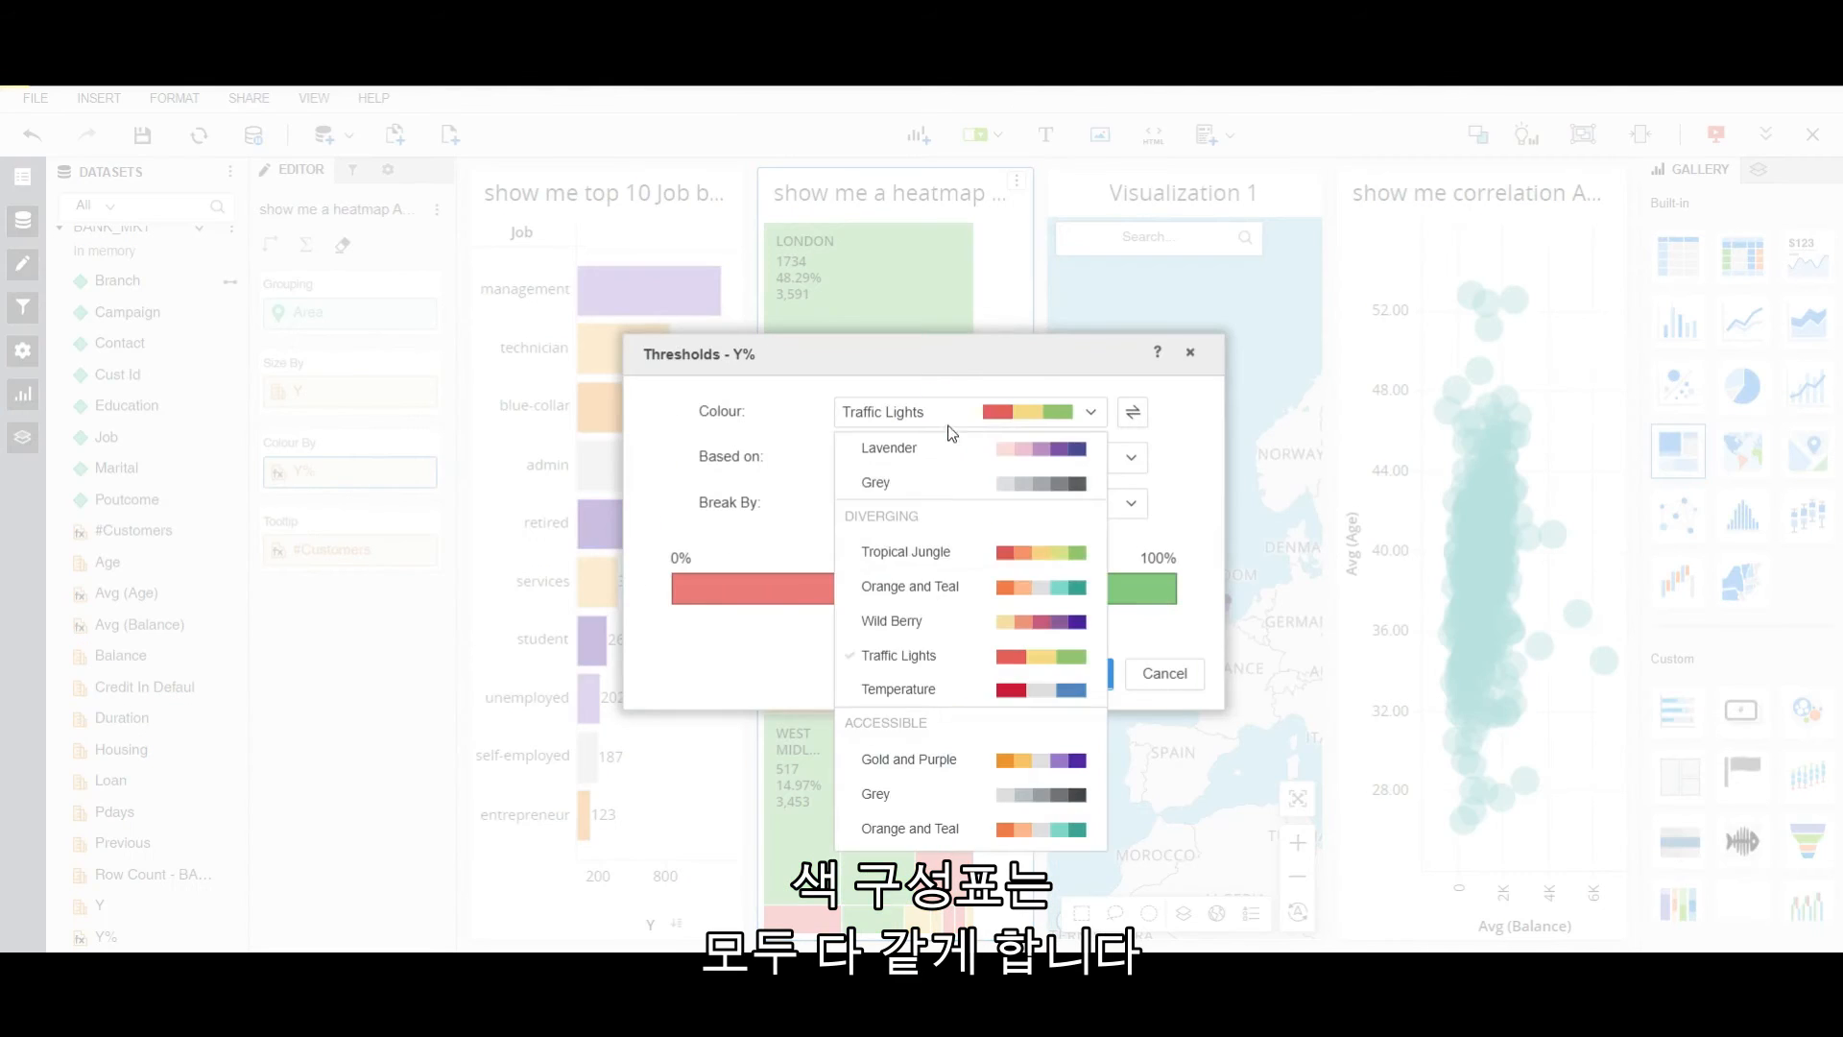
{"action": "left_click", "coordinate": [946, 758]}
{"action": "left_click", "coordinate": [1073, 673]}
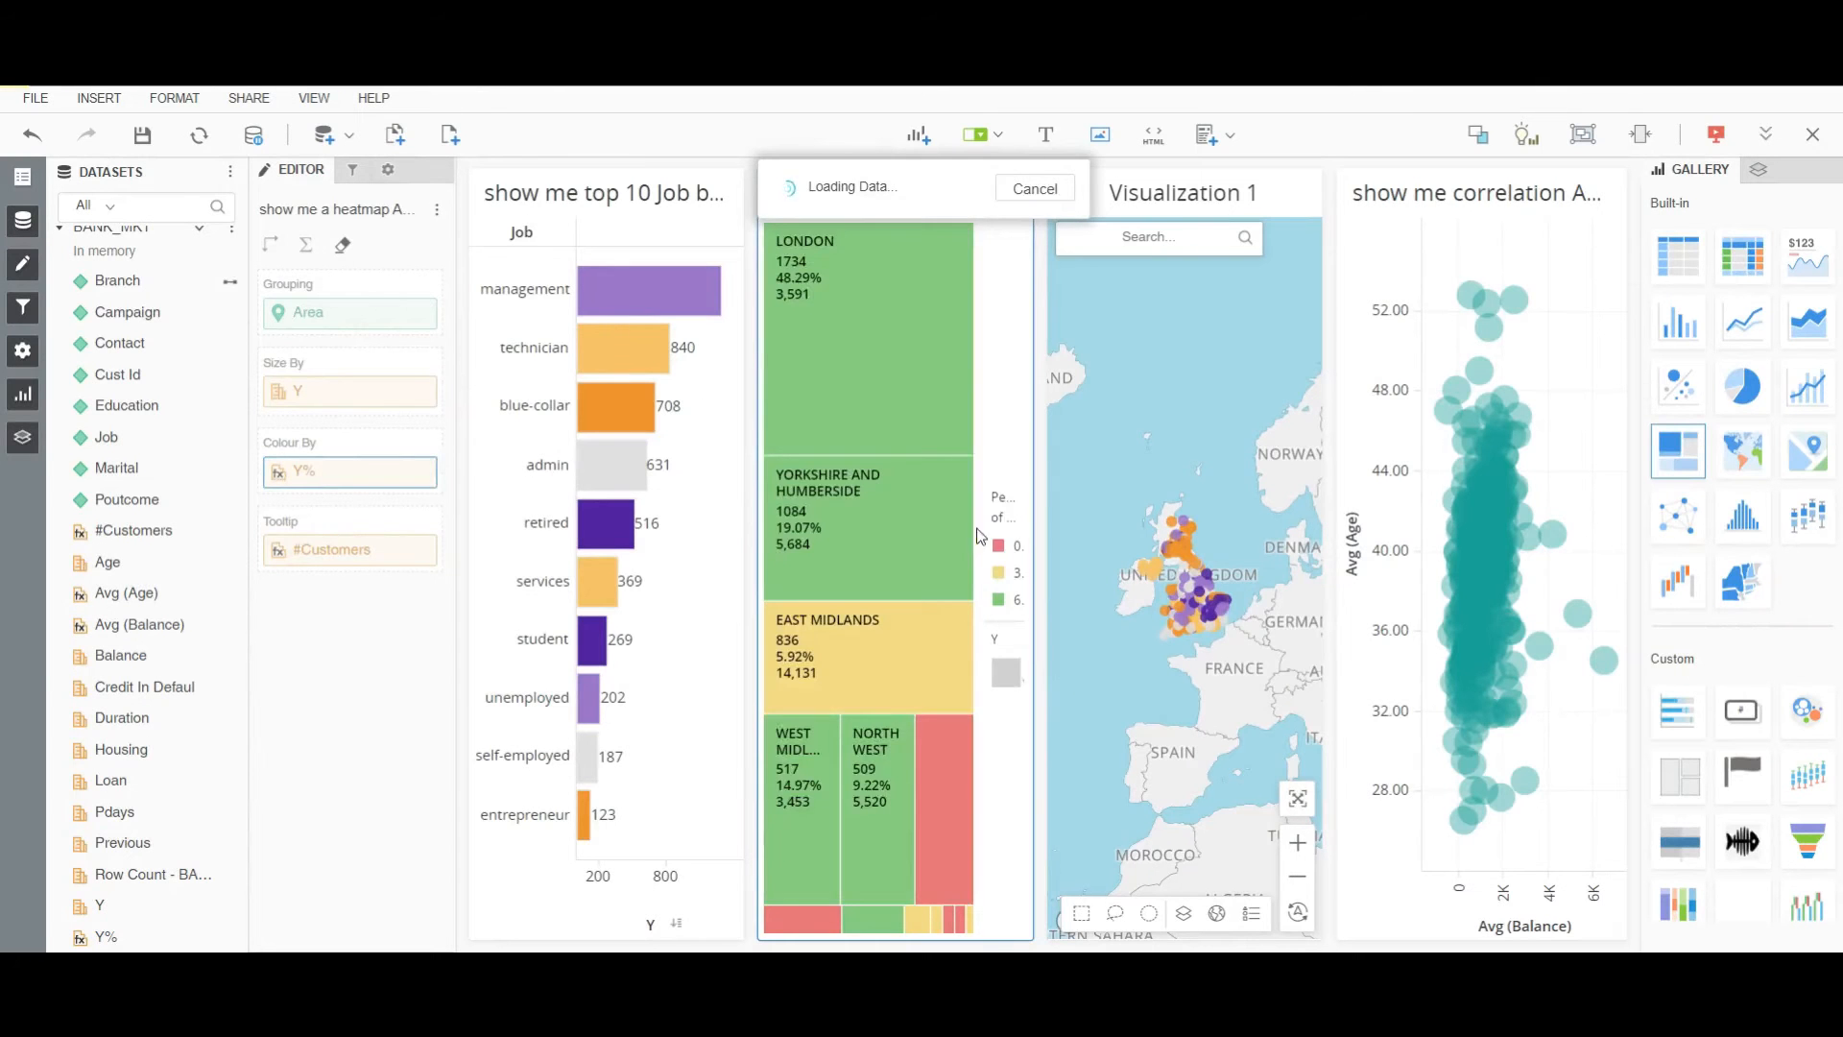
{"action": "left_click", "coordinate": [1024, 442]}
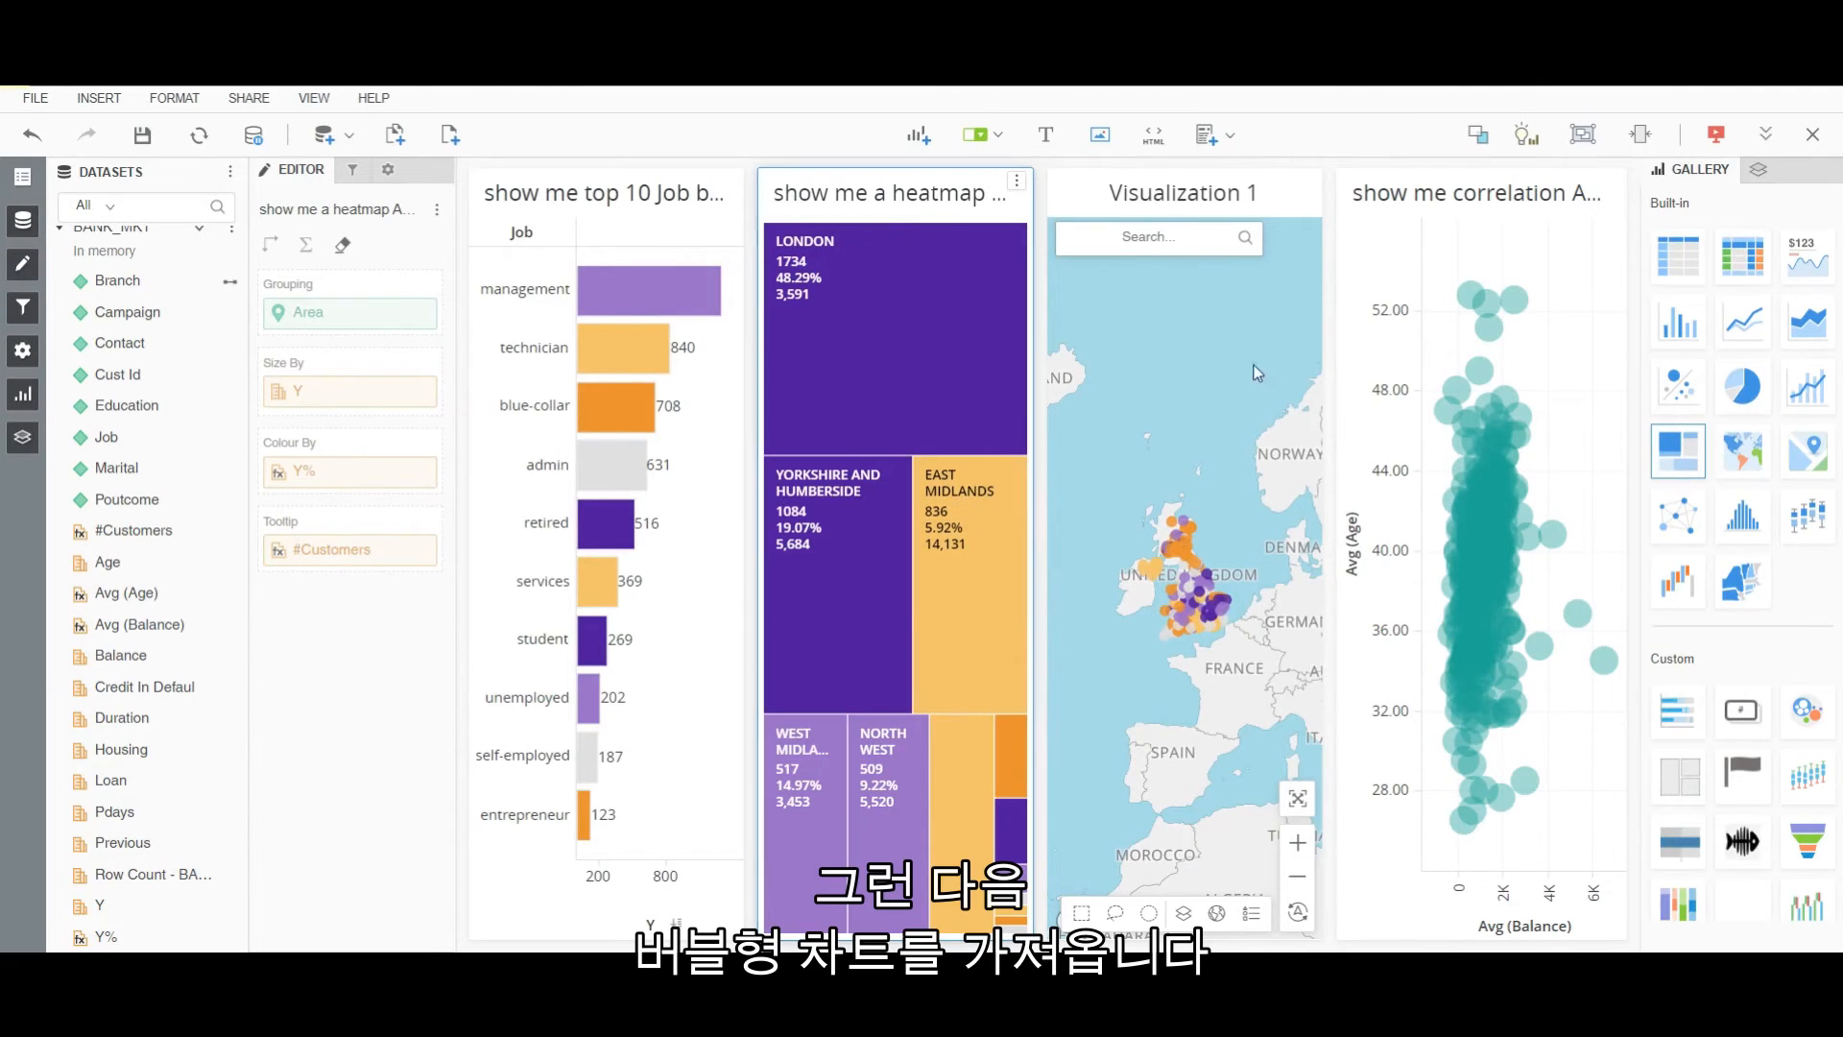
Move the correlation chart below the heatmap and colour its bubbles by Y% with the Gold and Purple palette.
{"action": "left_click_drag", "start_coordinate": [1429, 187], "coordinate": [1013, 811]}
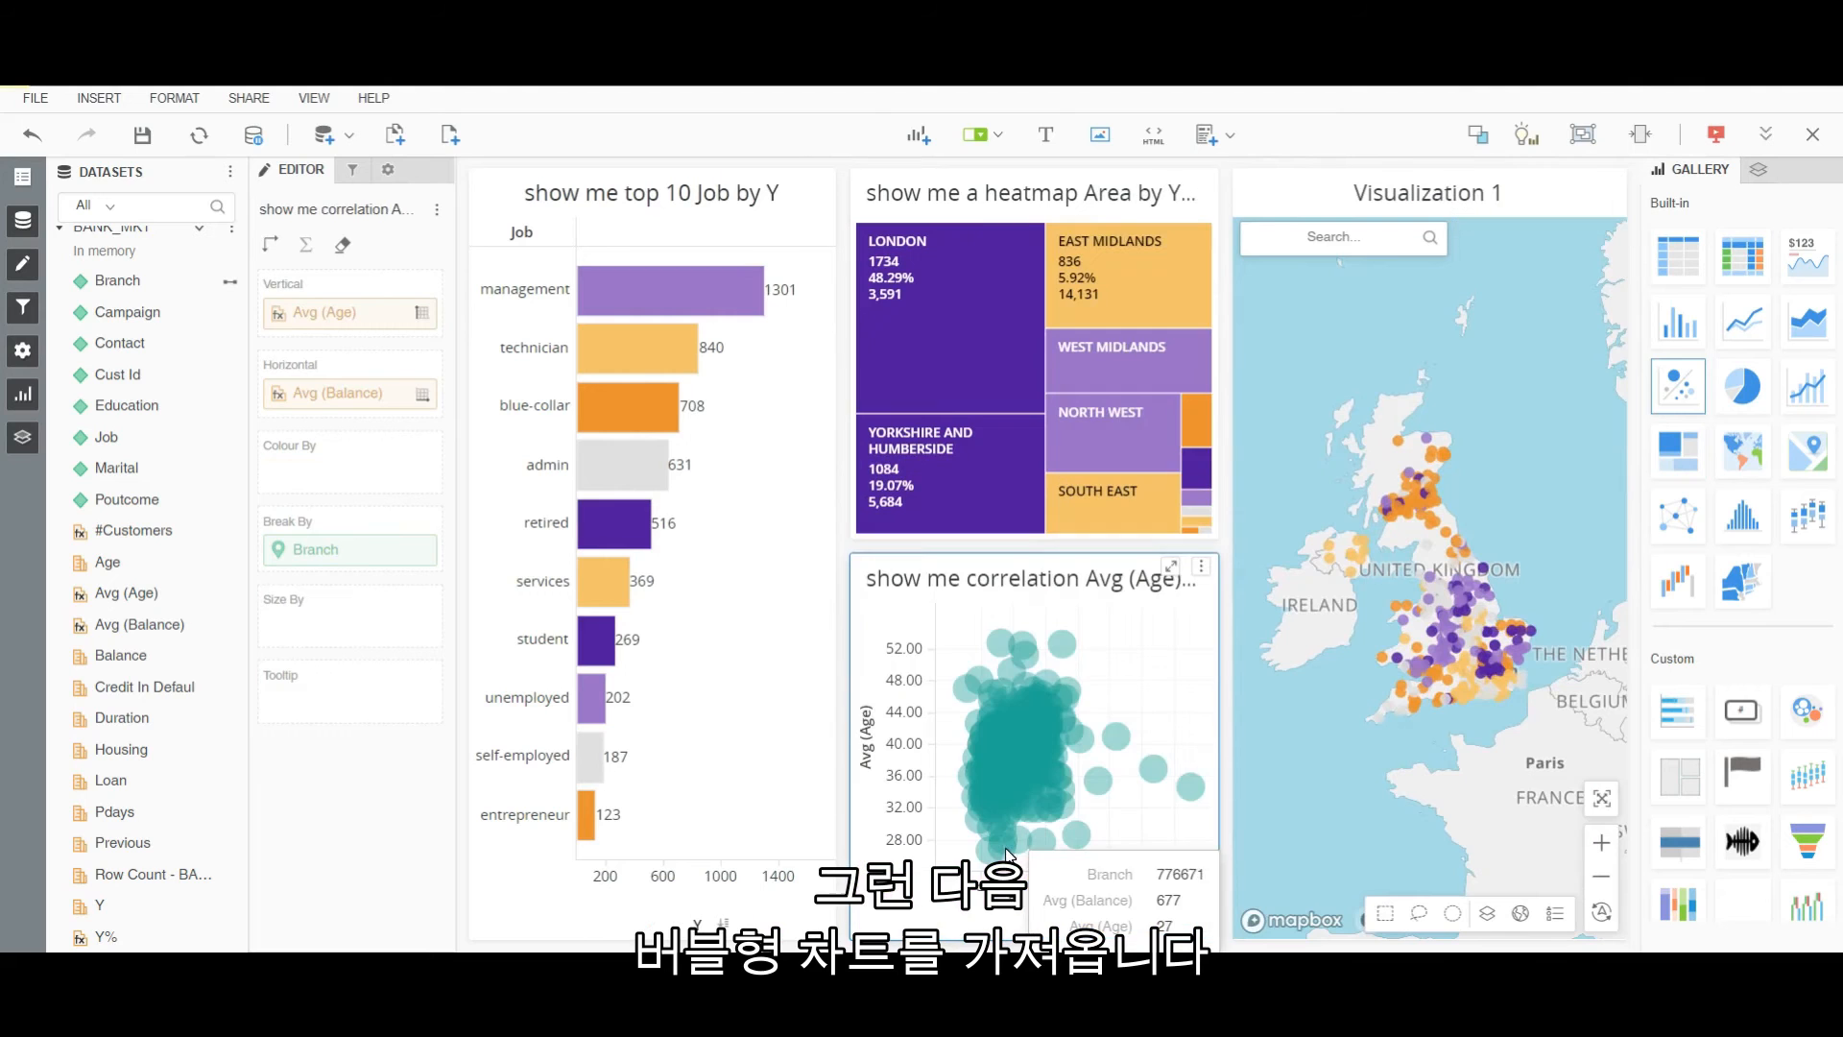
{"action": "left_click_drag", "start_coordinate": [106, 936], "coordinate": [333, 462]}
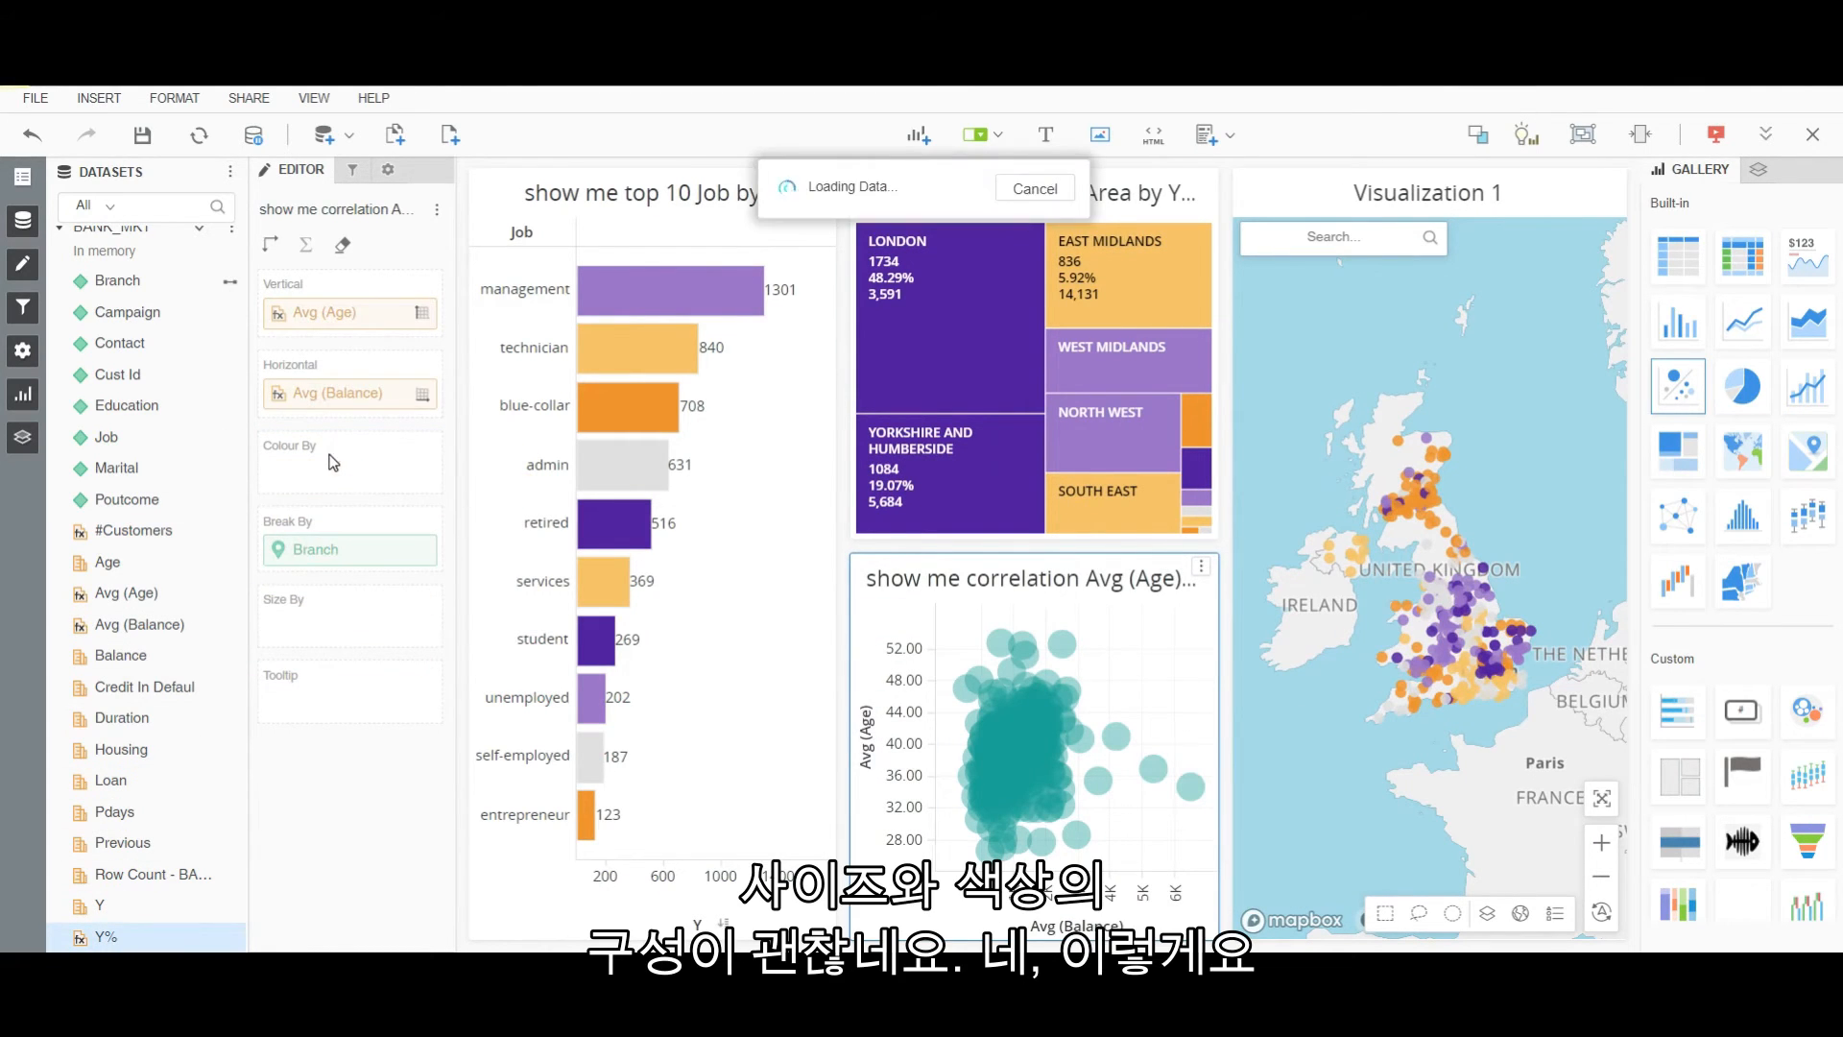
{"action": "right_click", "coordinate": [312, 475]}
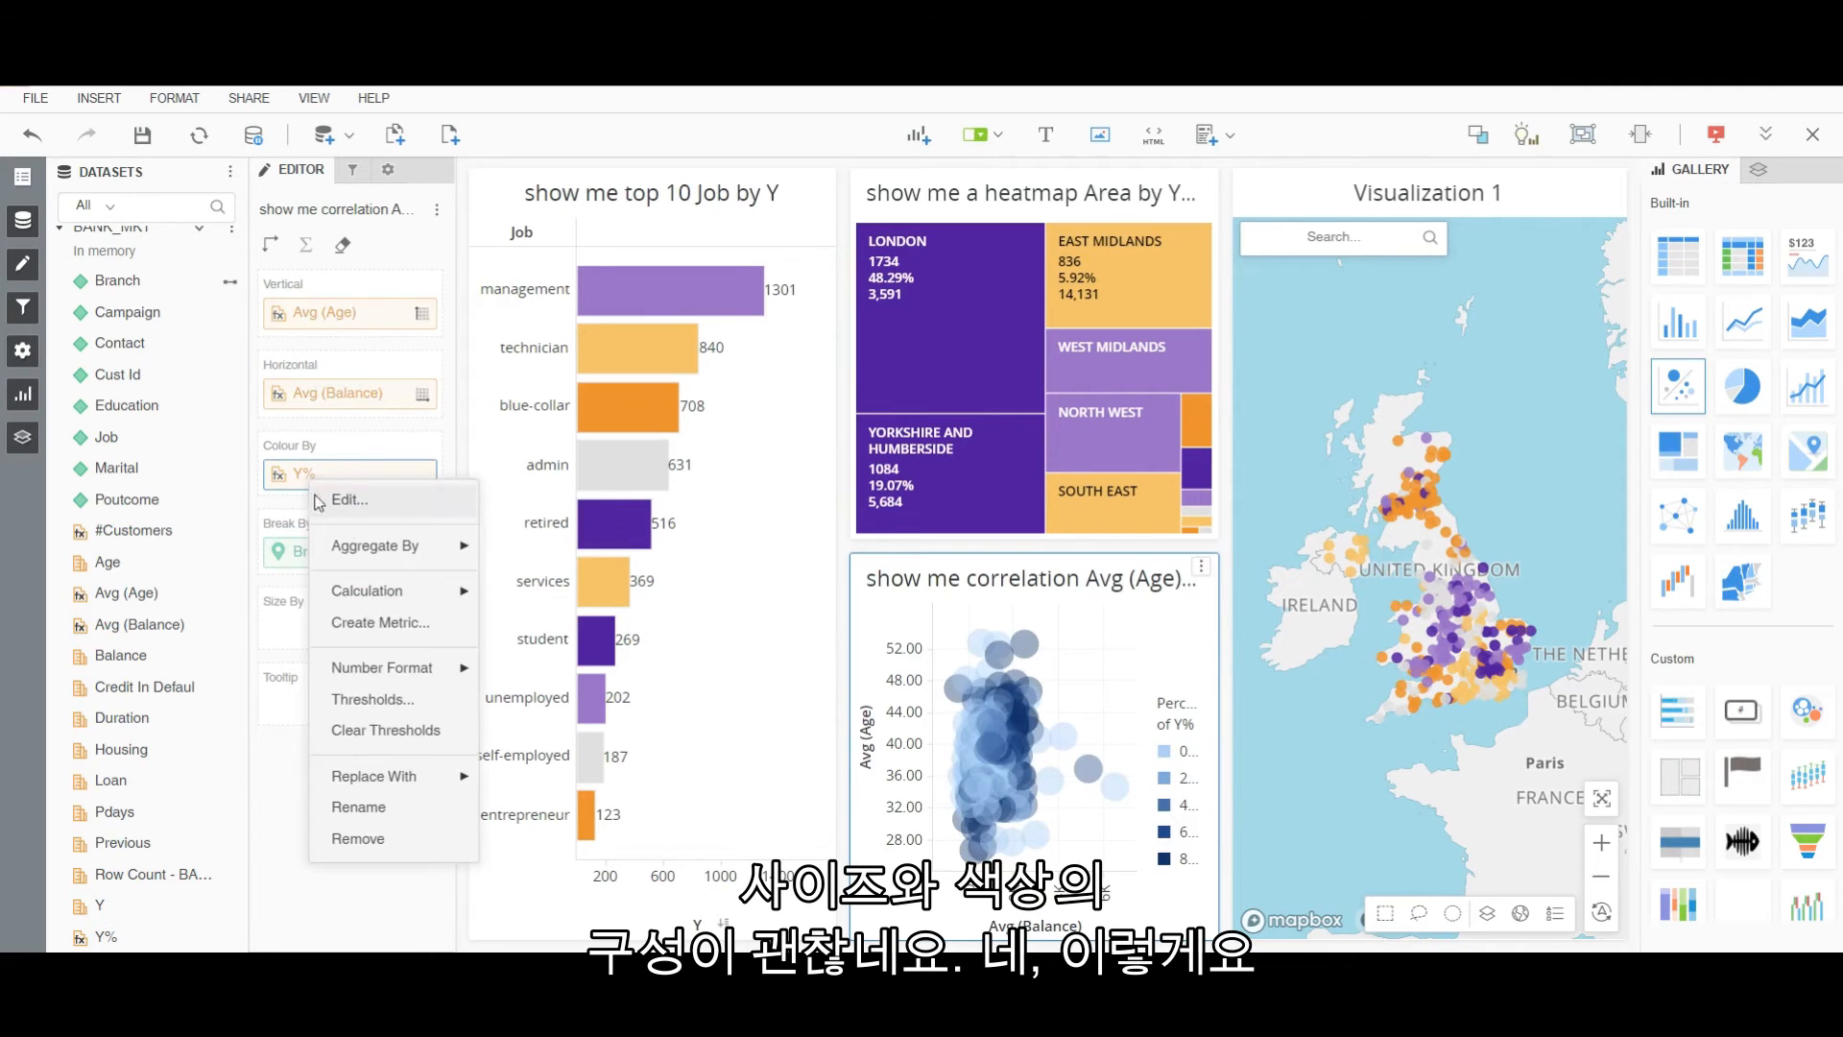
{"action": "left_click", "coordinate": [368, 702]}
{"action": "left_click", "coordinate": [908, 415]}
{"action": "left_click", "coordinate": [948, 783]}
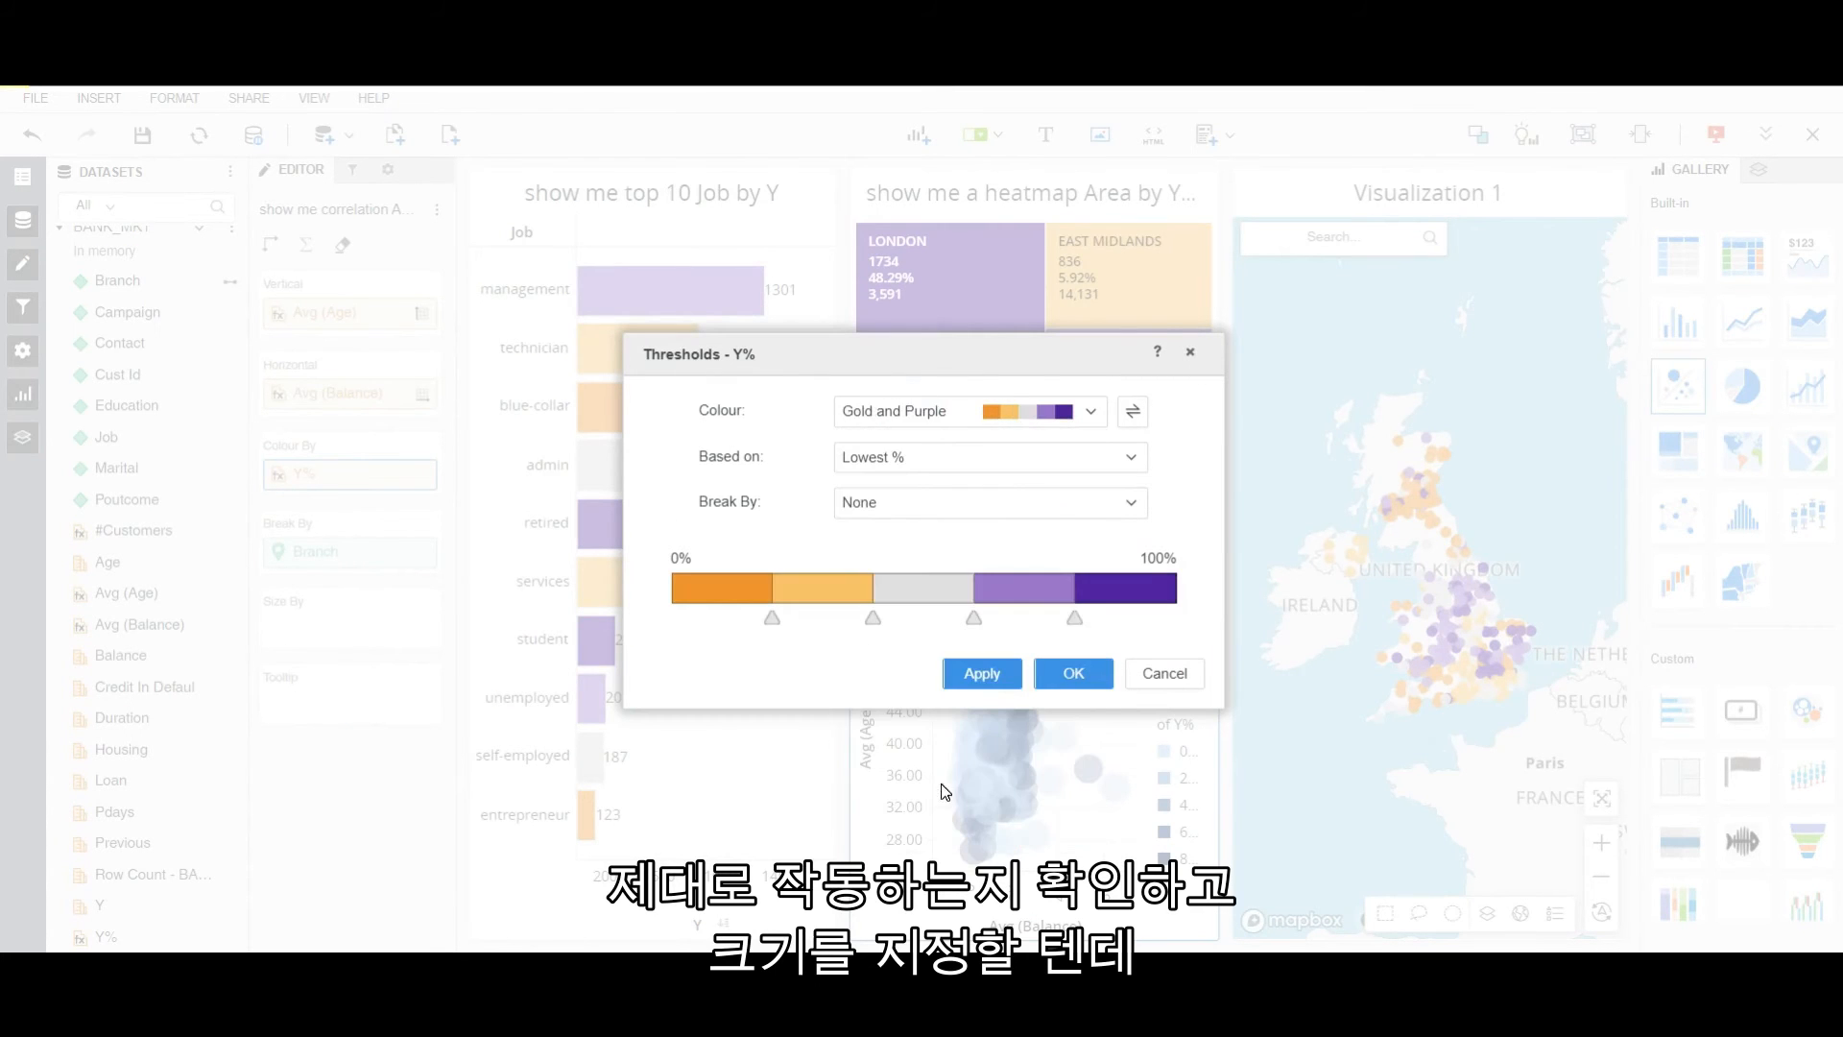
{"action": "left_click", "coordinate": [1092, 682]}
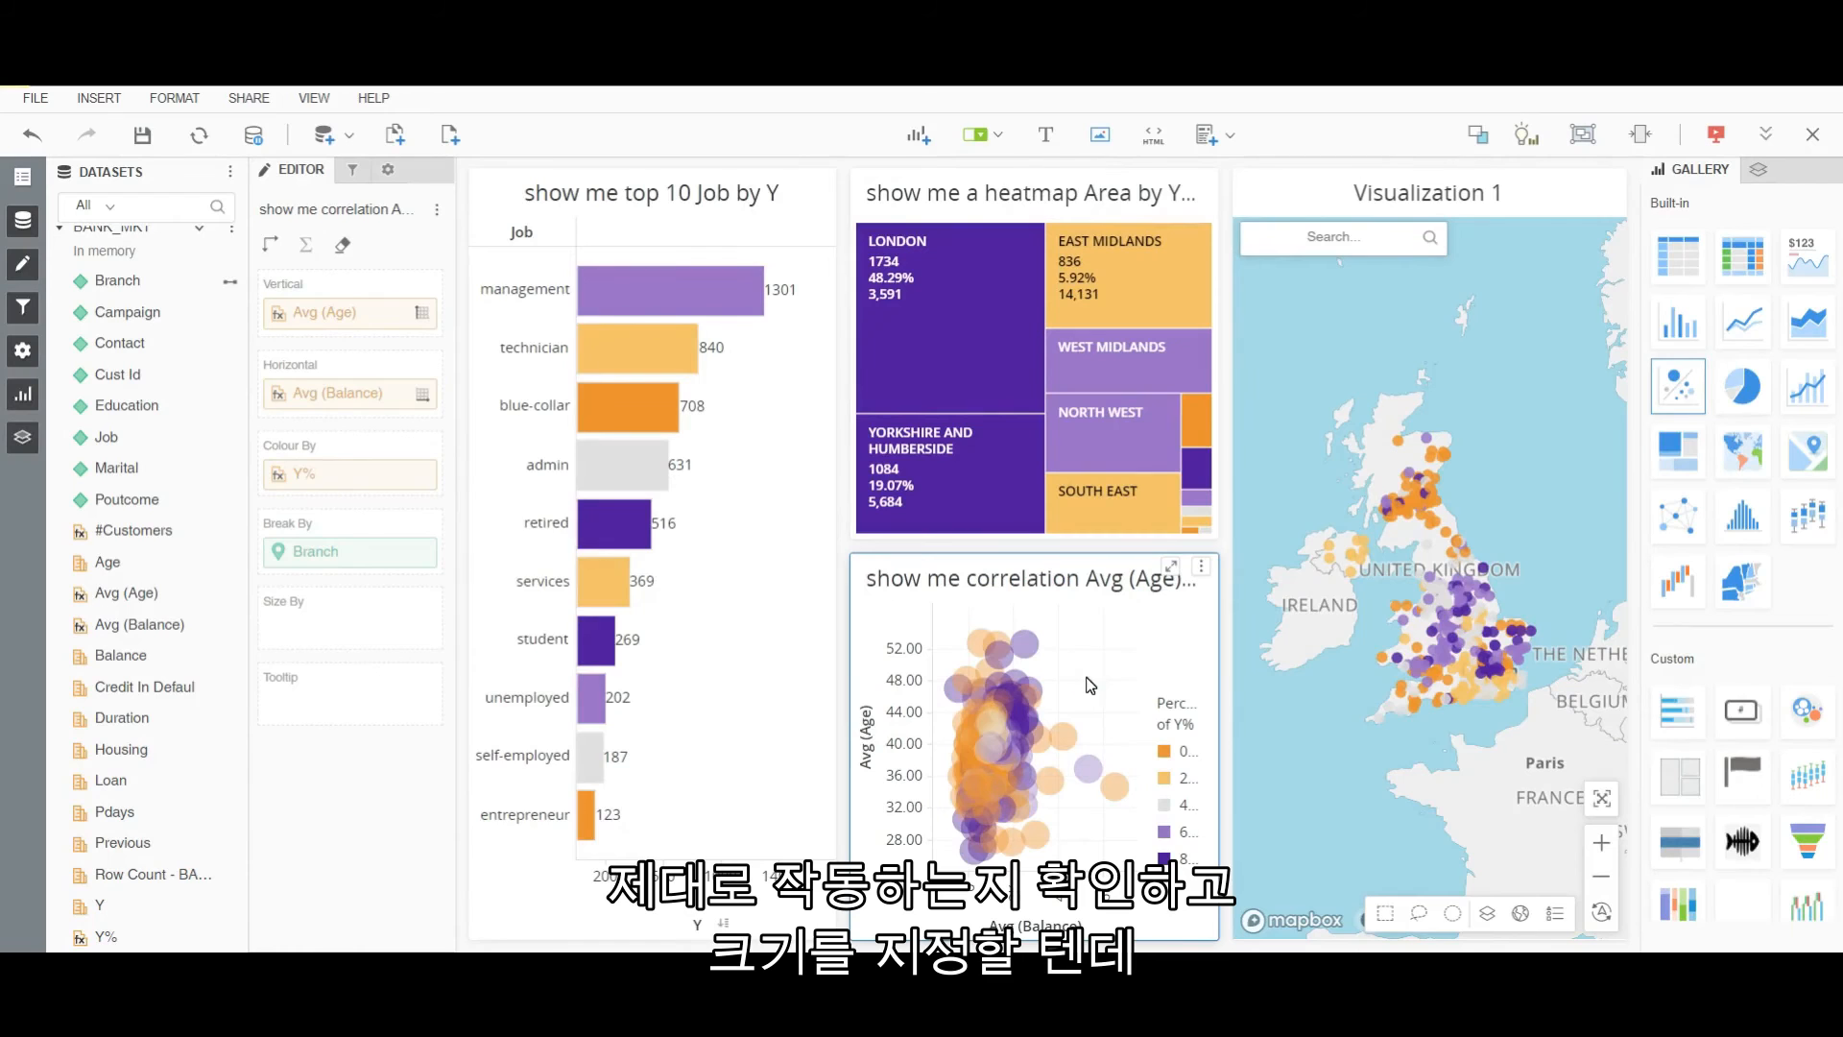
Size the scatter bubbles by #Customers and hide the chart's legend.
{"action": "left_click", "coordinate": [123, 534]}
{"action": "left_click_drag", "start_coordinate": [123, 534], "coordinate": [368, 619]}
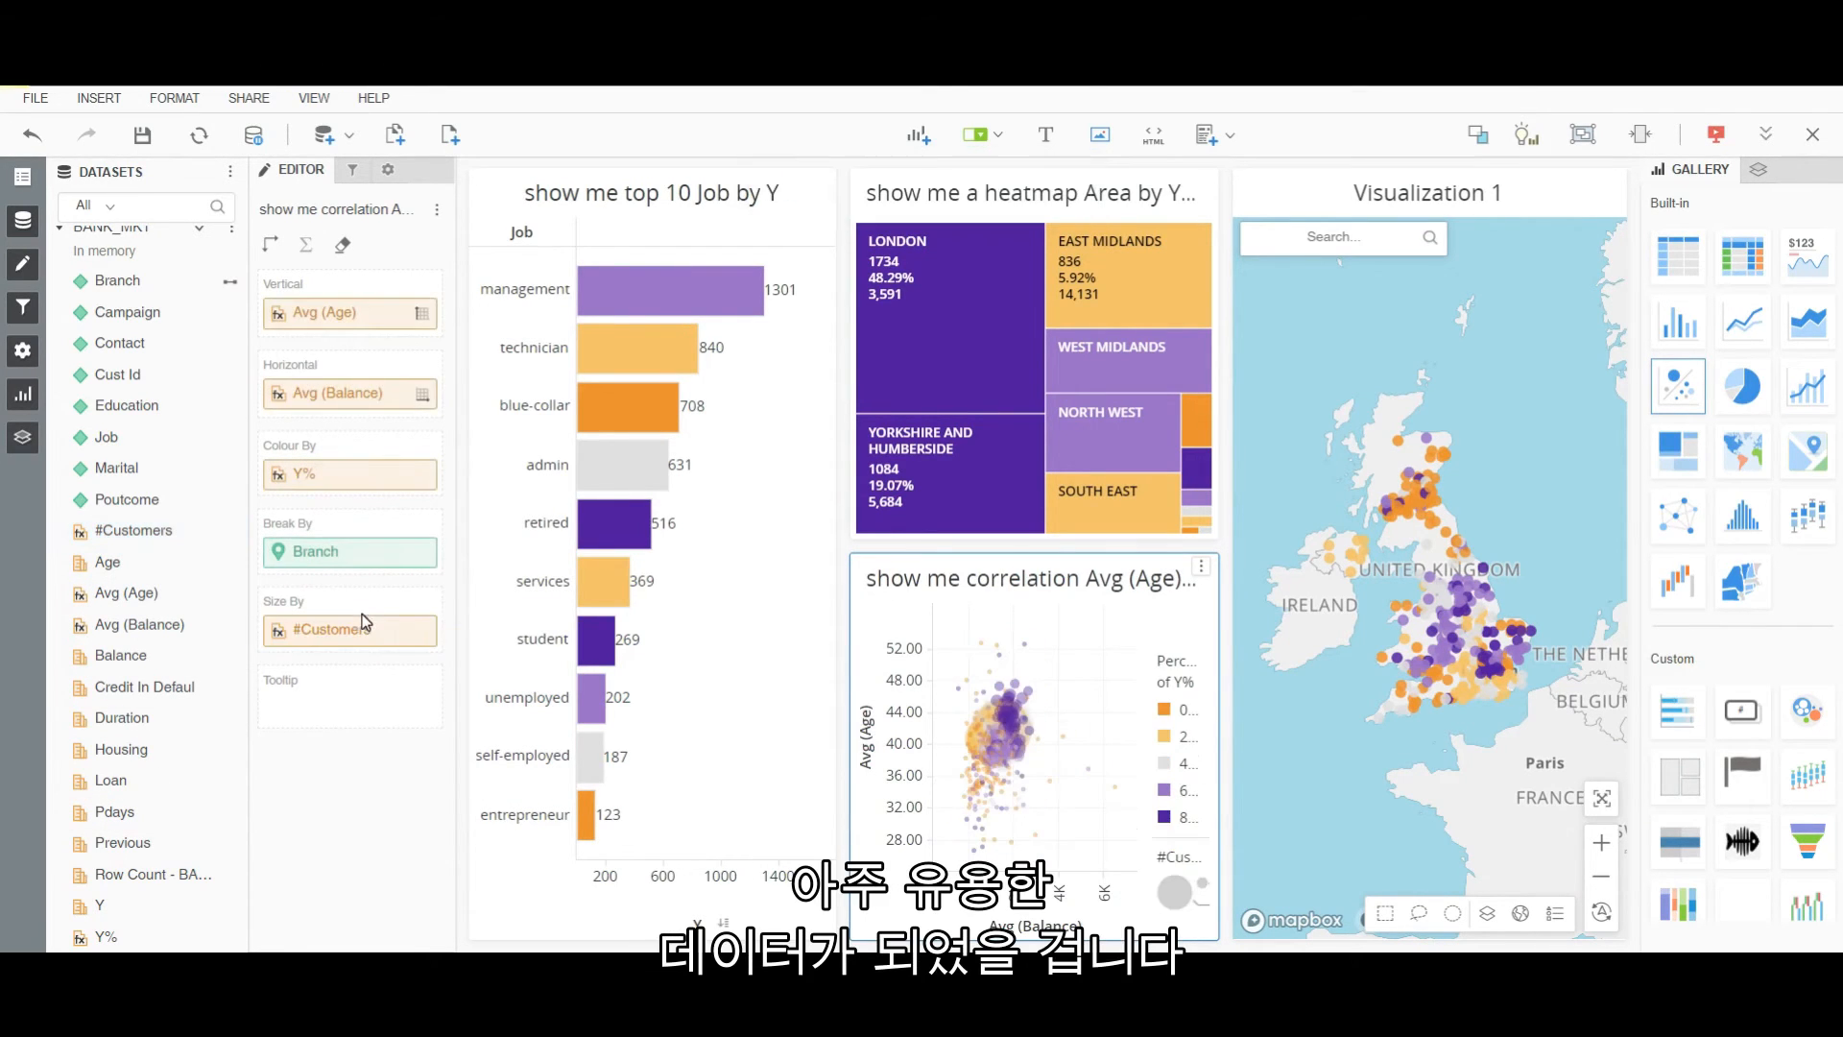
{"action": "right_click", "coordinate": [1104, 664]}
{"action": "left_click", "coordinate": [1157, 773]}
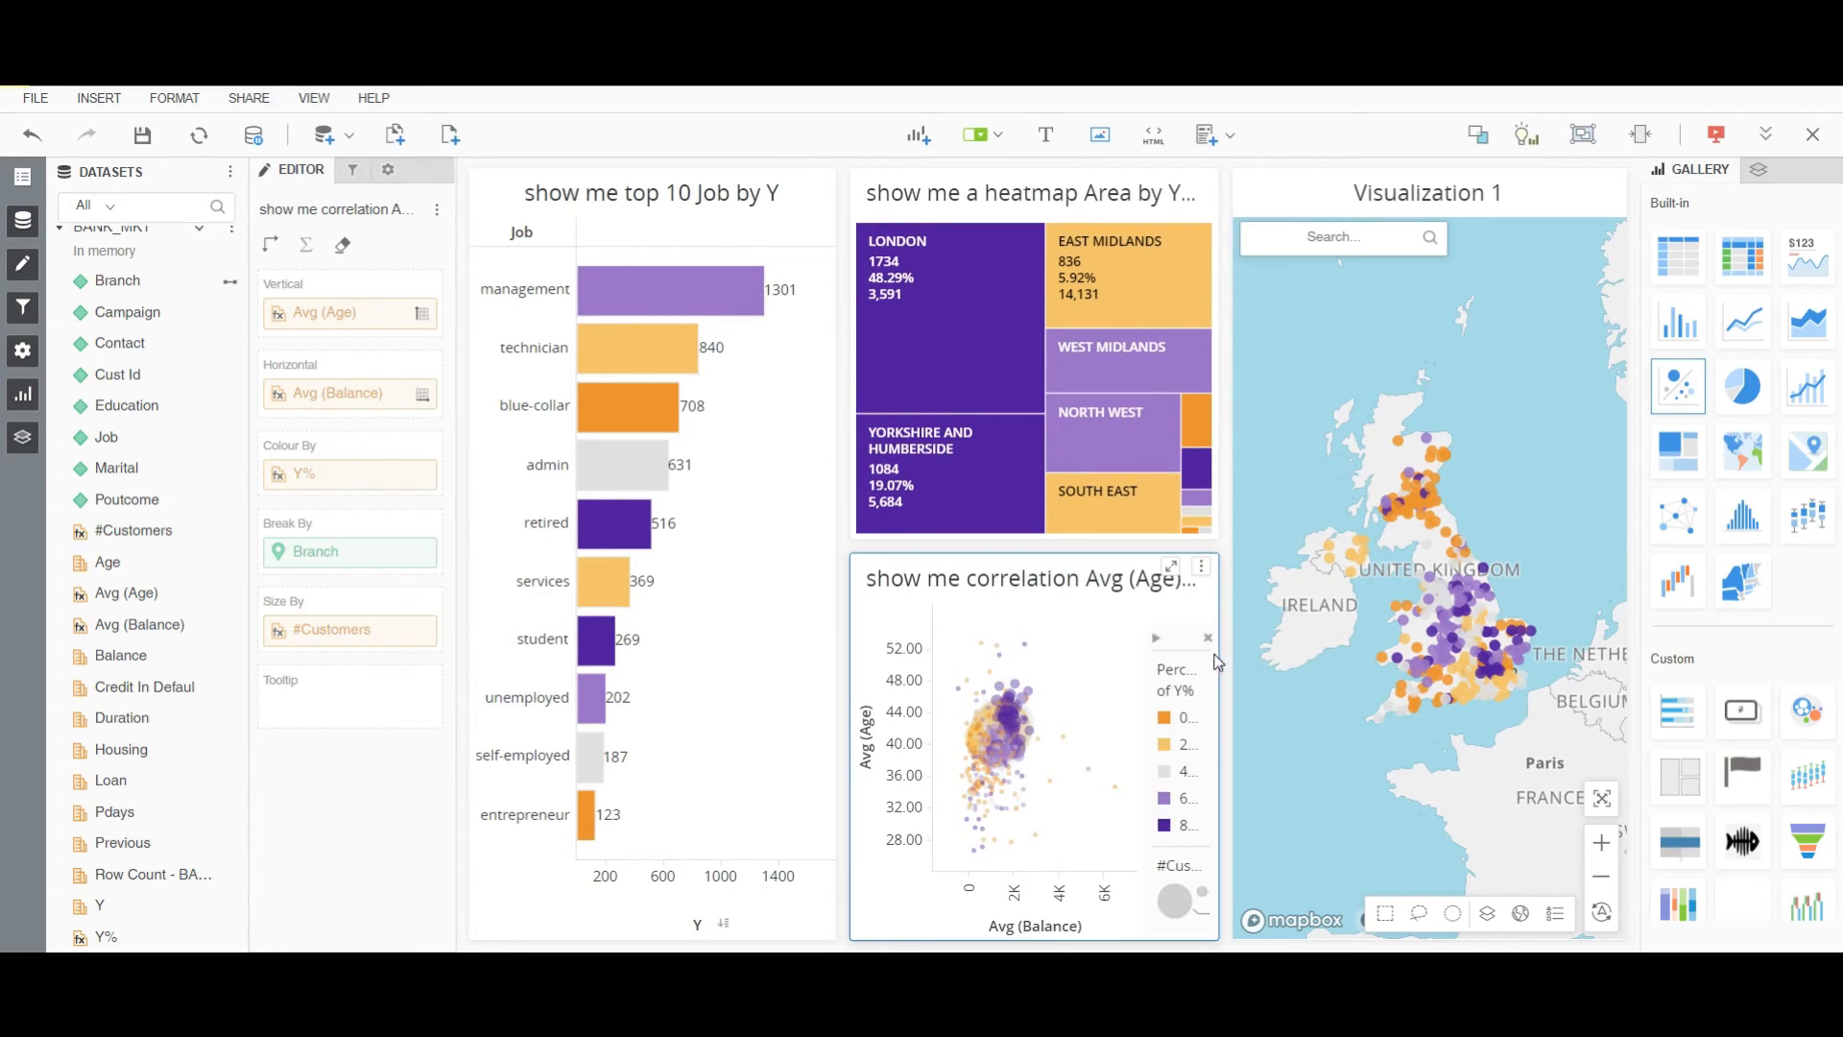
{"action": "left_click", "coordinate": [1207, 638]}
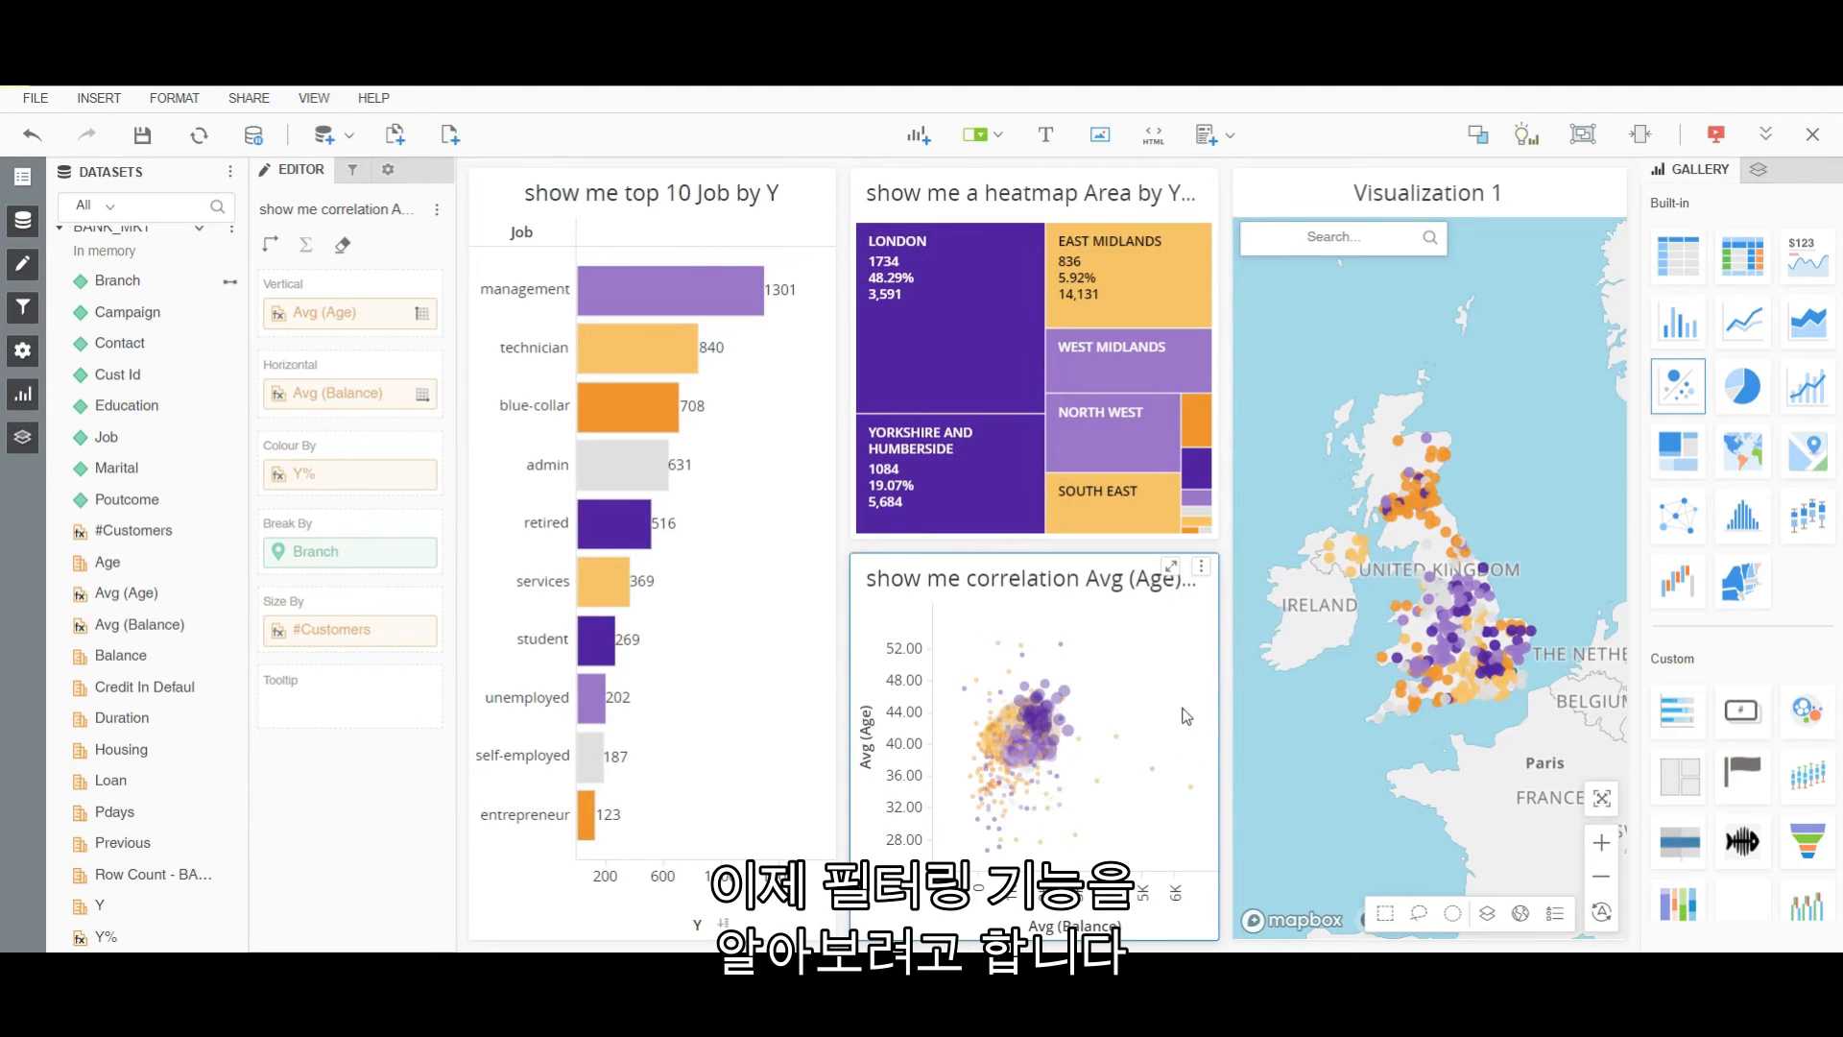
Drag Area and Campaign into the chapter filter panel, giving an Area checklist and a Campaign 1–63 slider.
{"action": "left_click", "coordinate": [351, 173]}
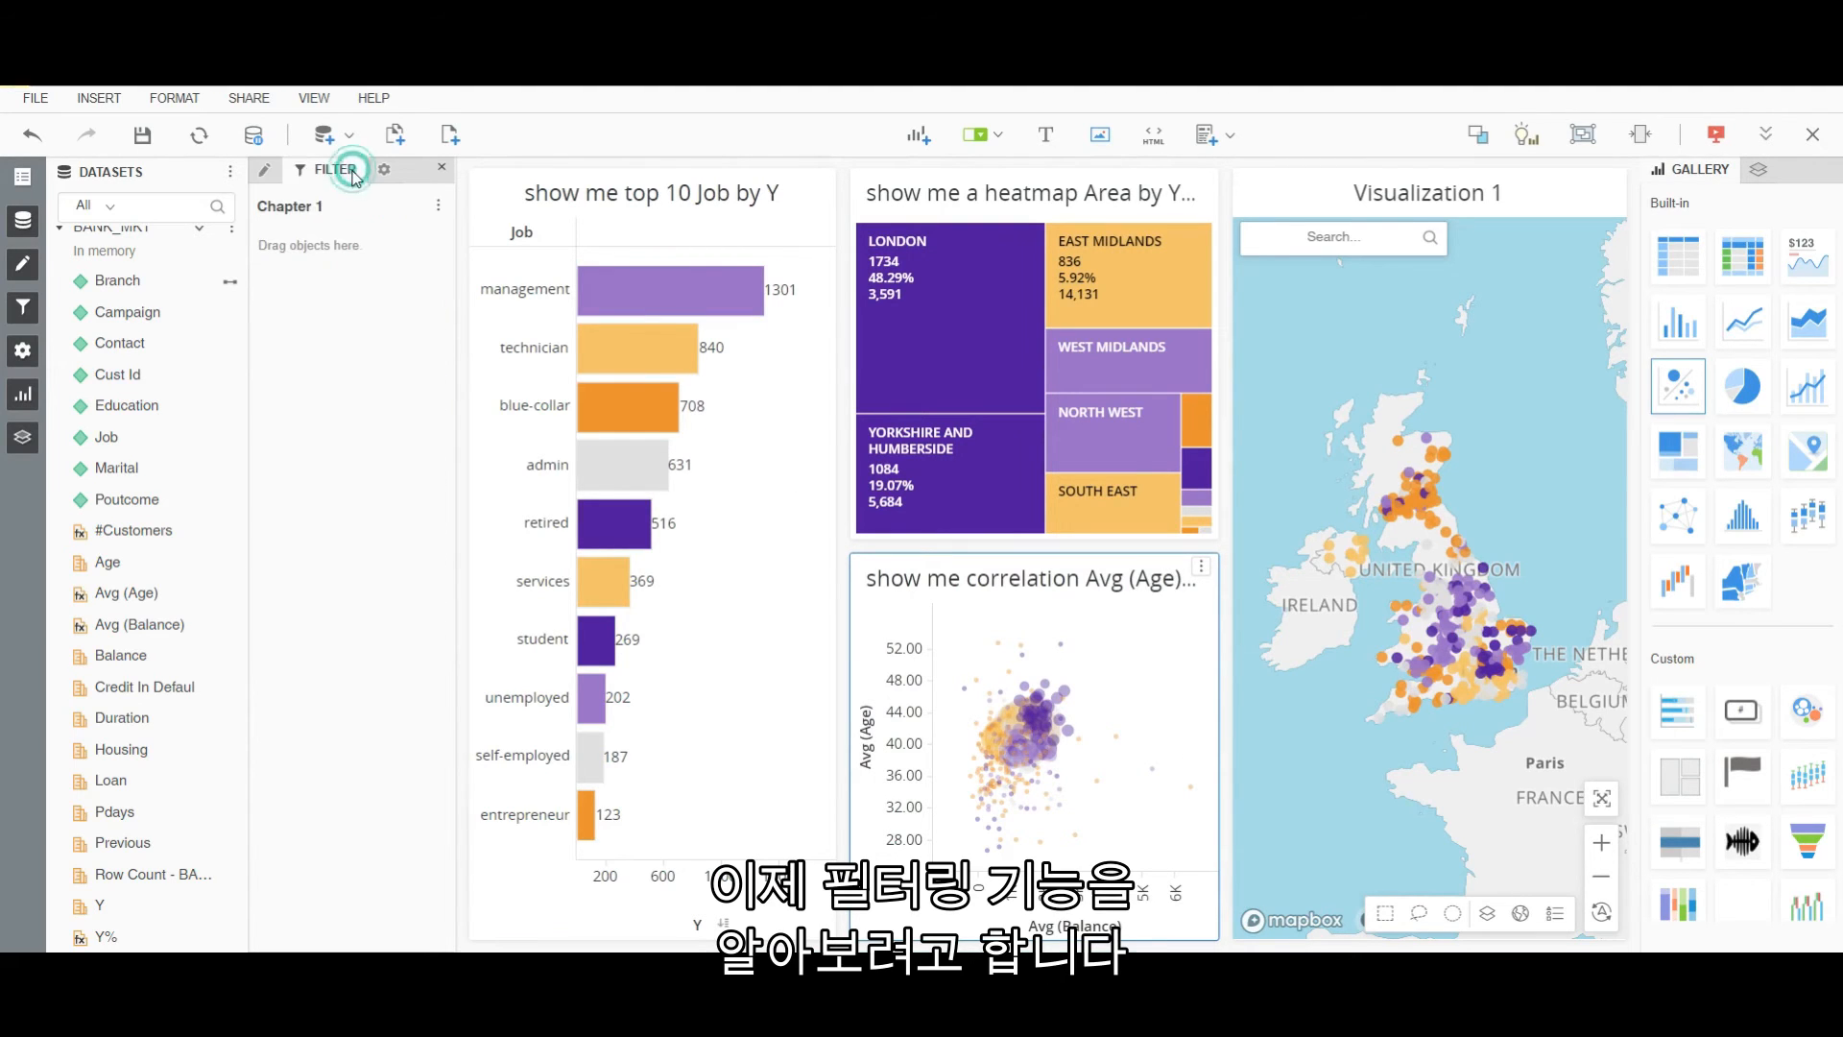
{"action": "scroll", "coordinate": [115, 365], "scroll_direction": "up", "scroll_amount": 3}
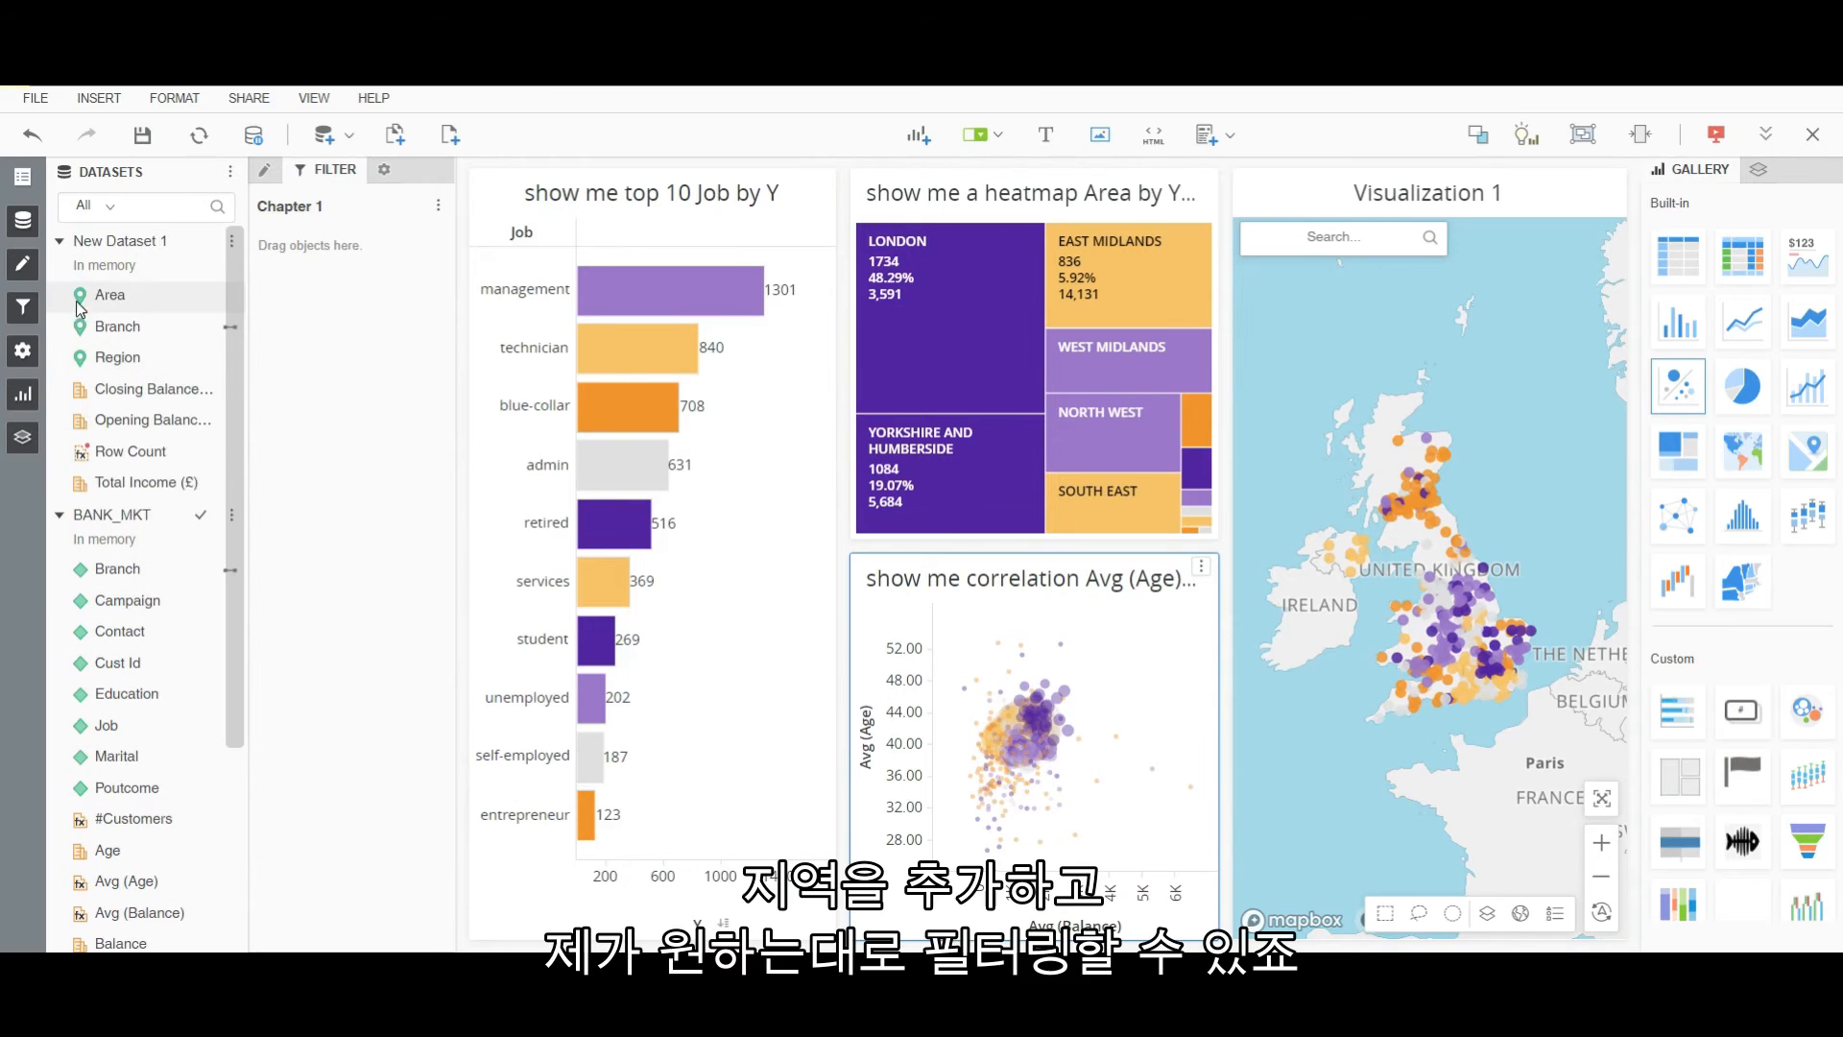
{"action": "left_click_drag", "start_coordinate": [94, 303], "coordinate": [307, 341]}
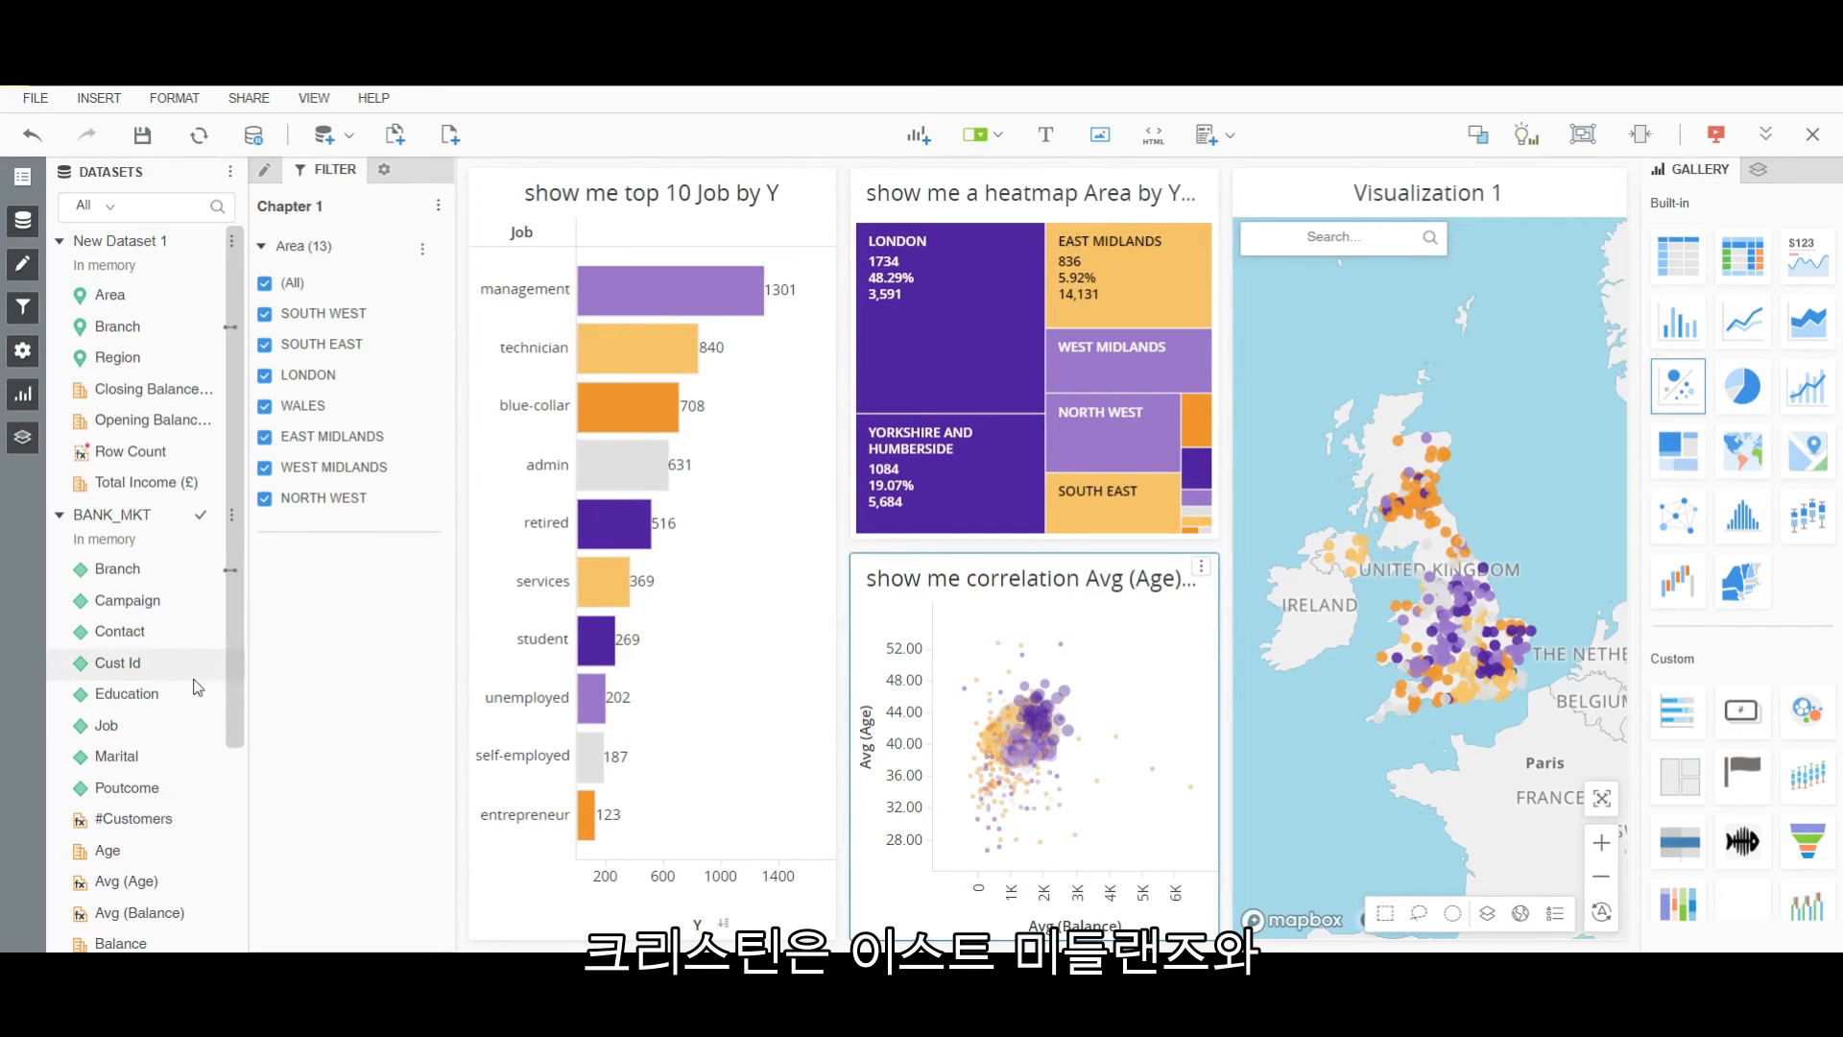
{"action": "left_click_drag", "start_coordinate": [123, 601], "coordinate": [283, 237]}
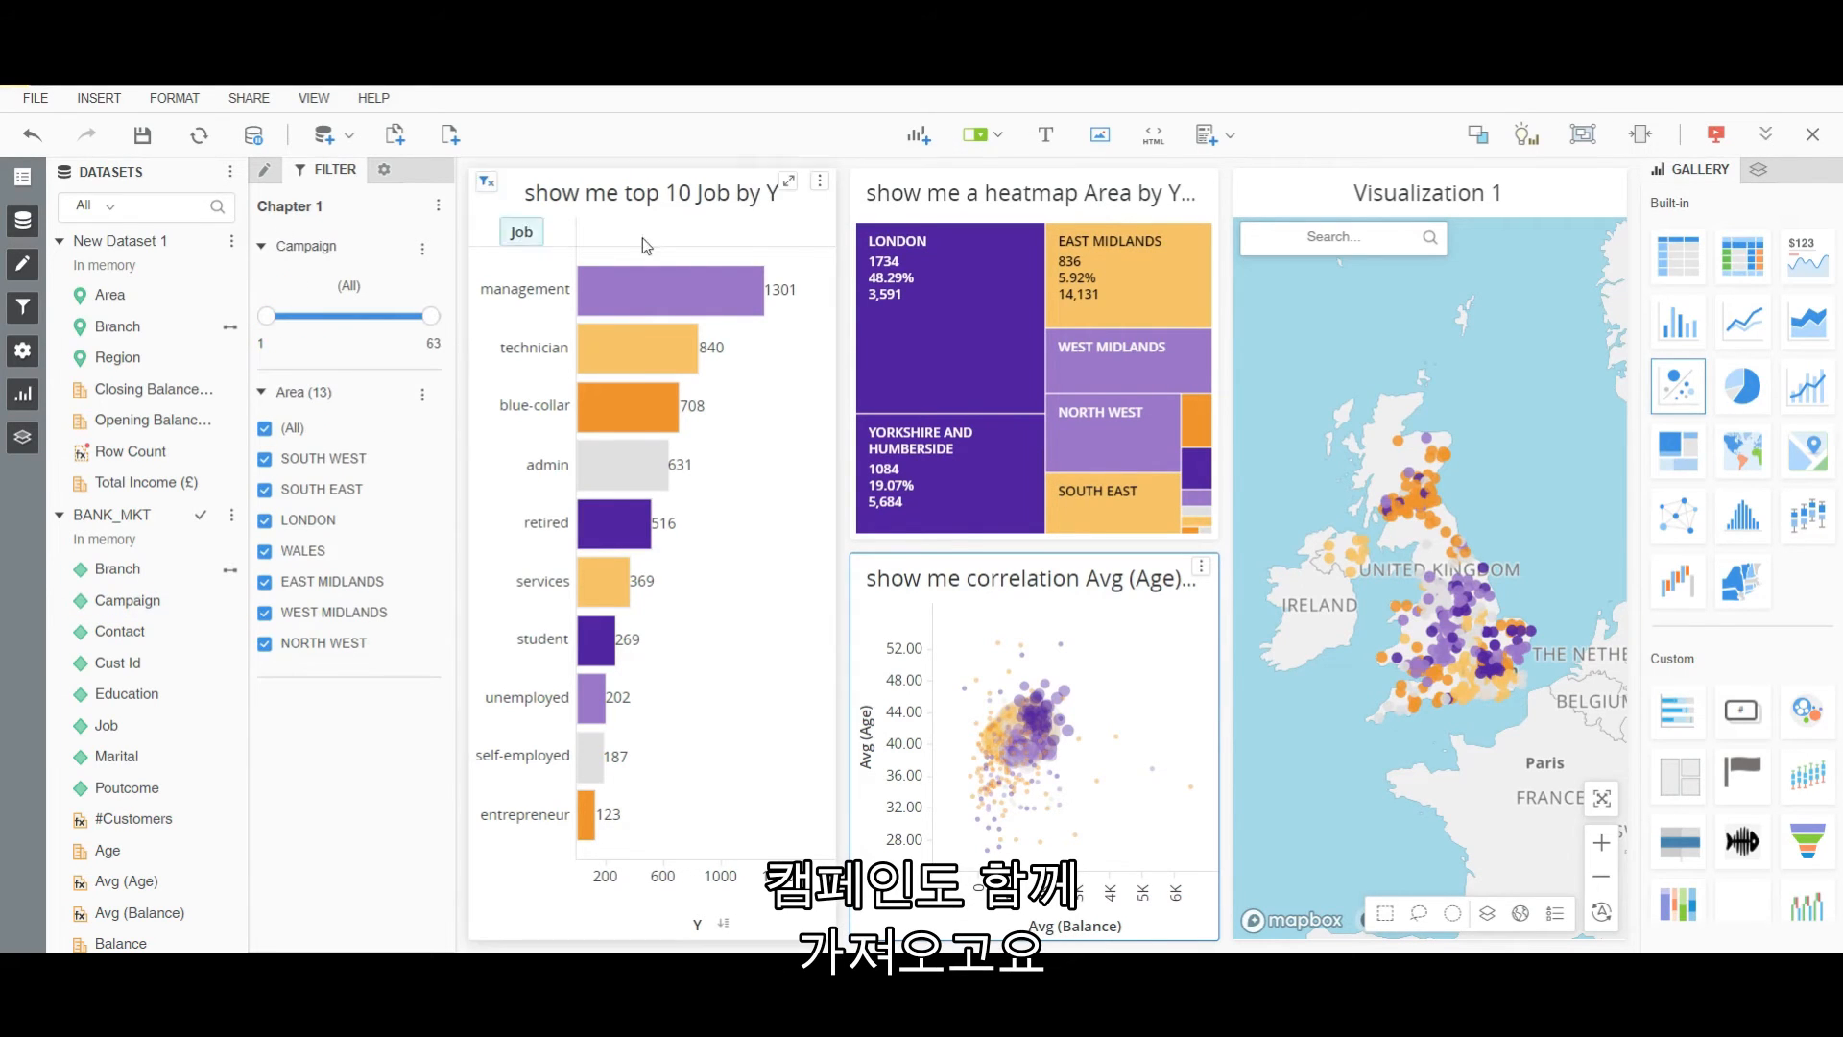
{"action": "left_click", "coordinate": [976, 134]}
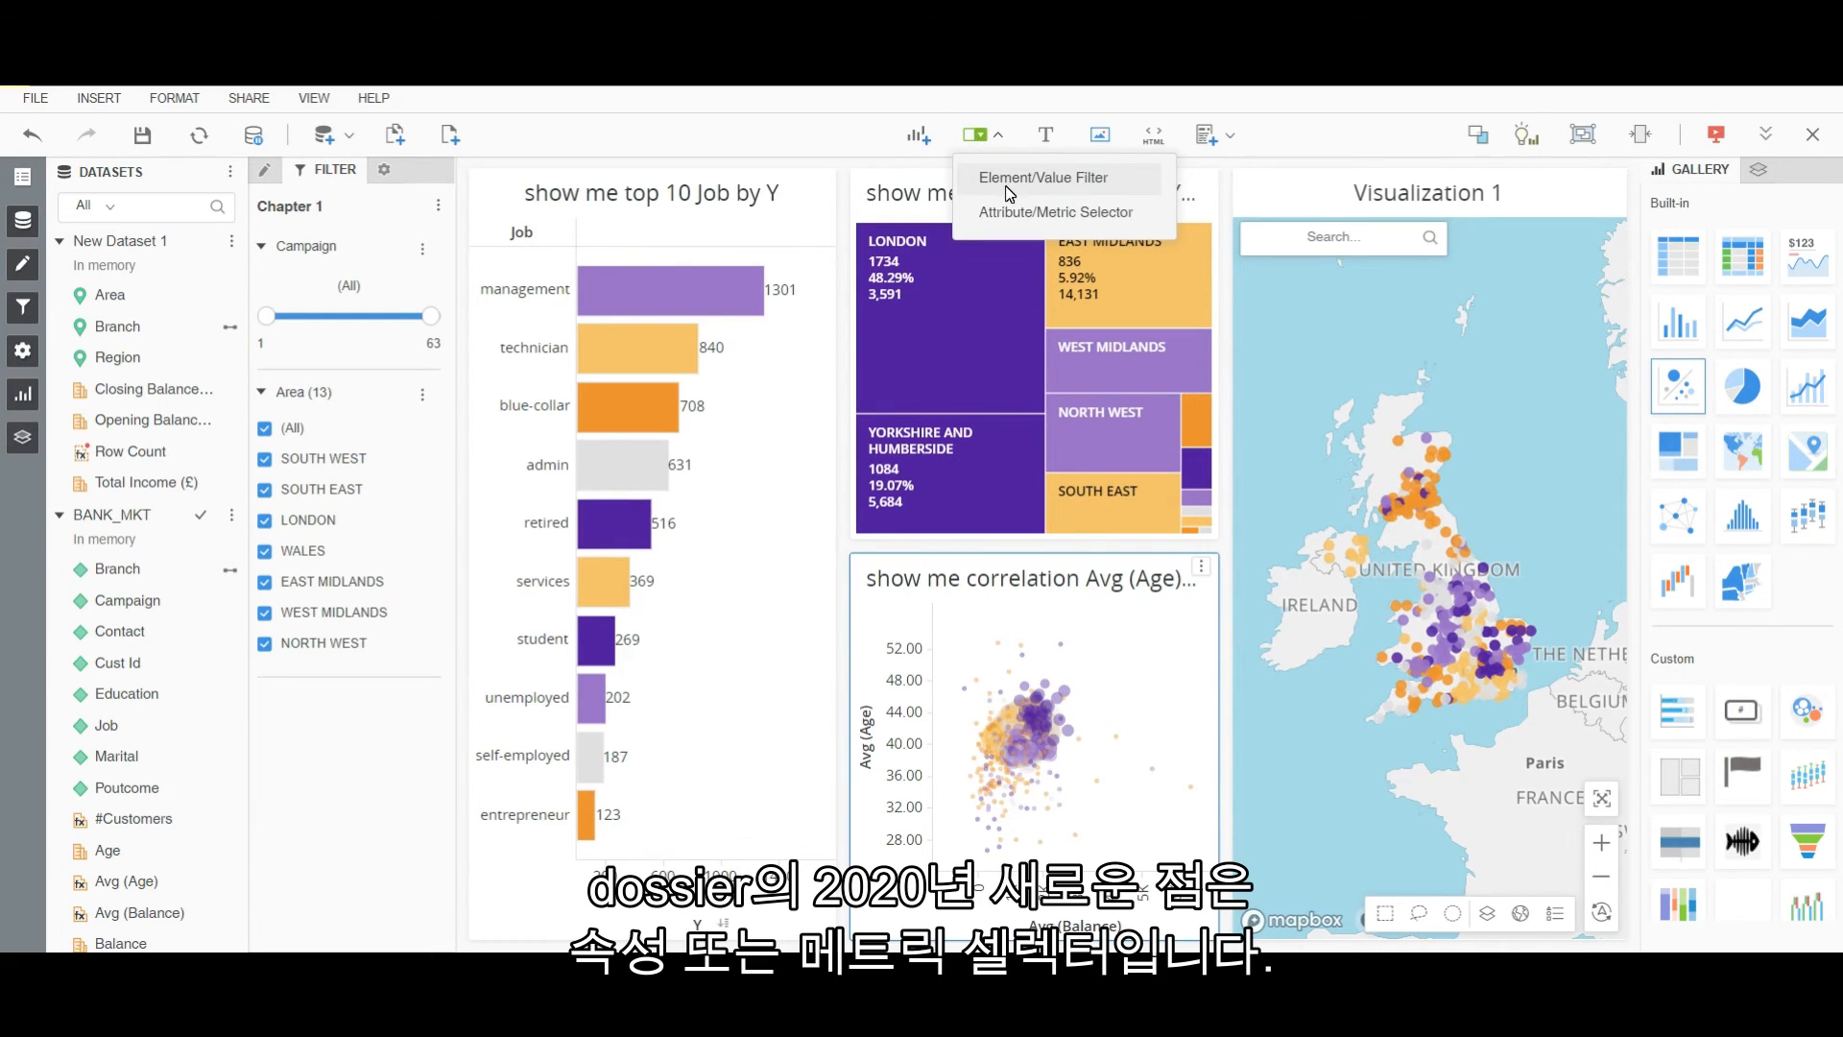
Insert a Campaign attribute selector that targets the Job bar chart, Area heatmap and correlation chart.
{"action": "left_click", "coordinate": [1006, 219]}
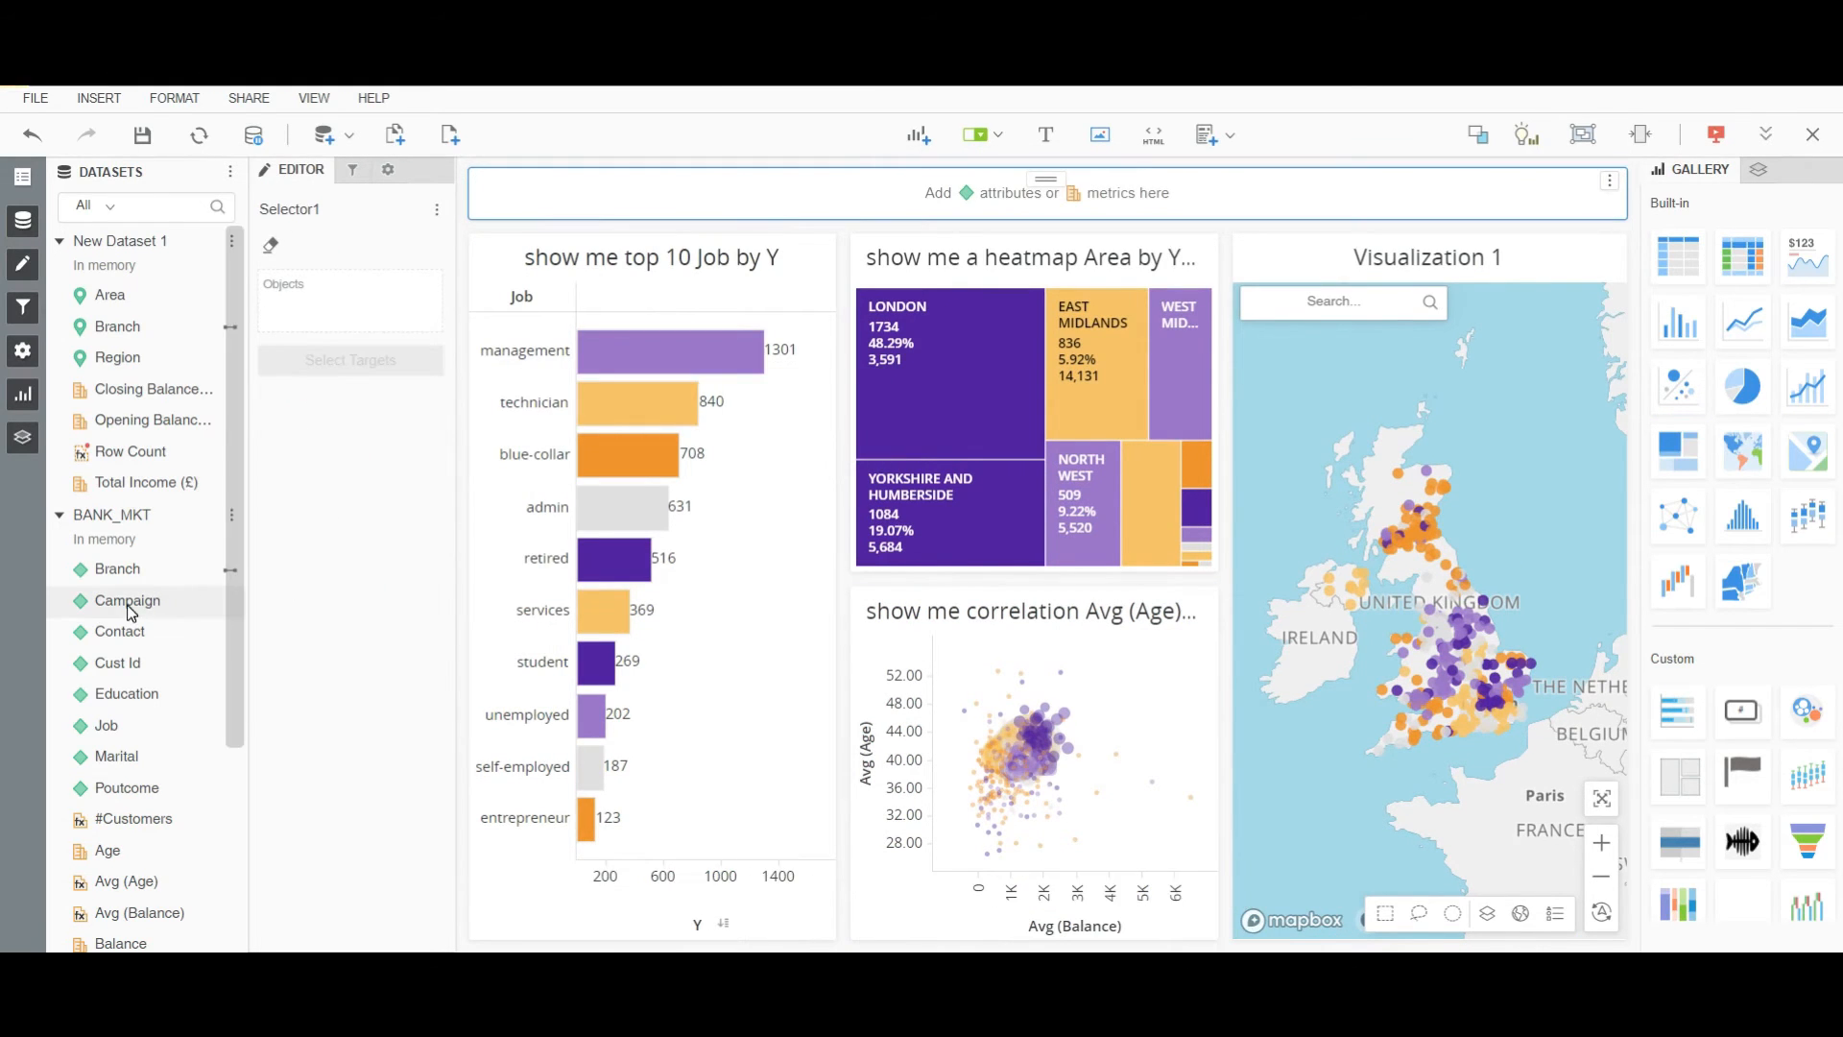
{"action": "left_click_drag", "start_coordinate": [129, 601], "coordinate": [669, 201]}
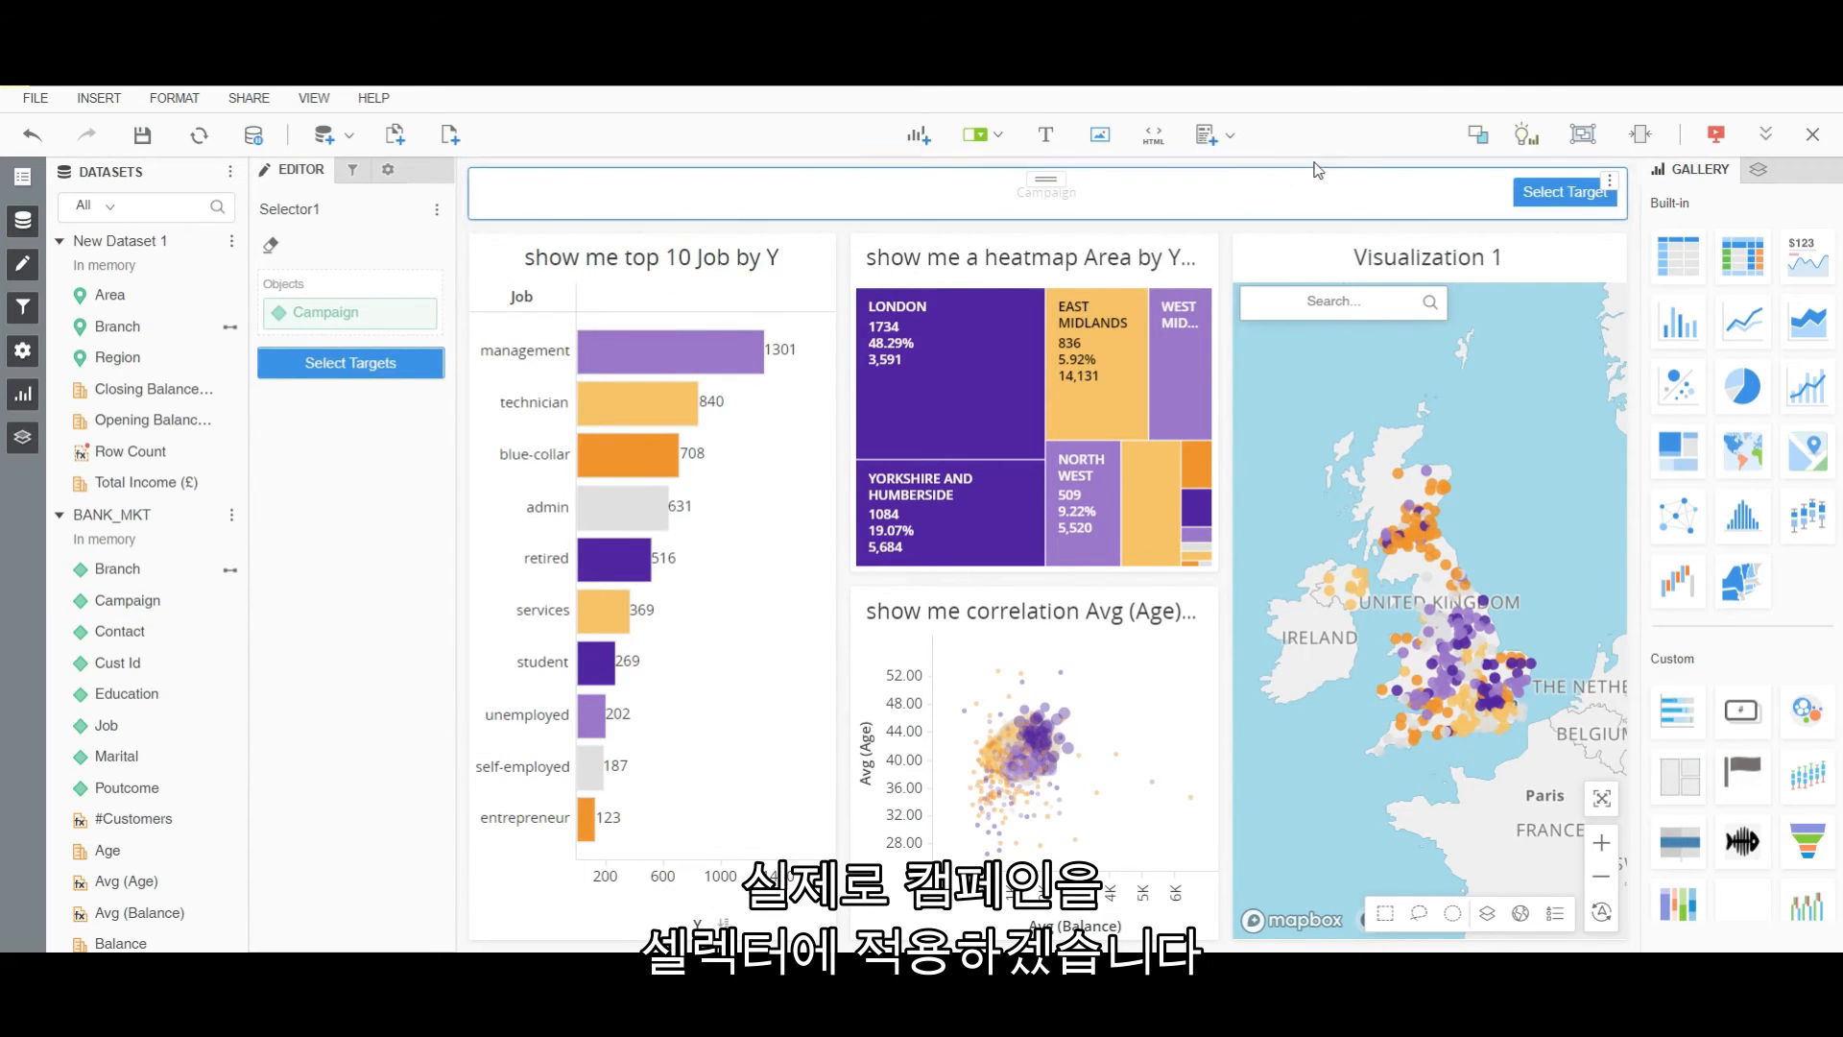
{"action": "left_click", "coordinate": [1539, 198]}
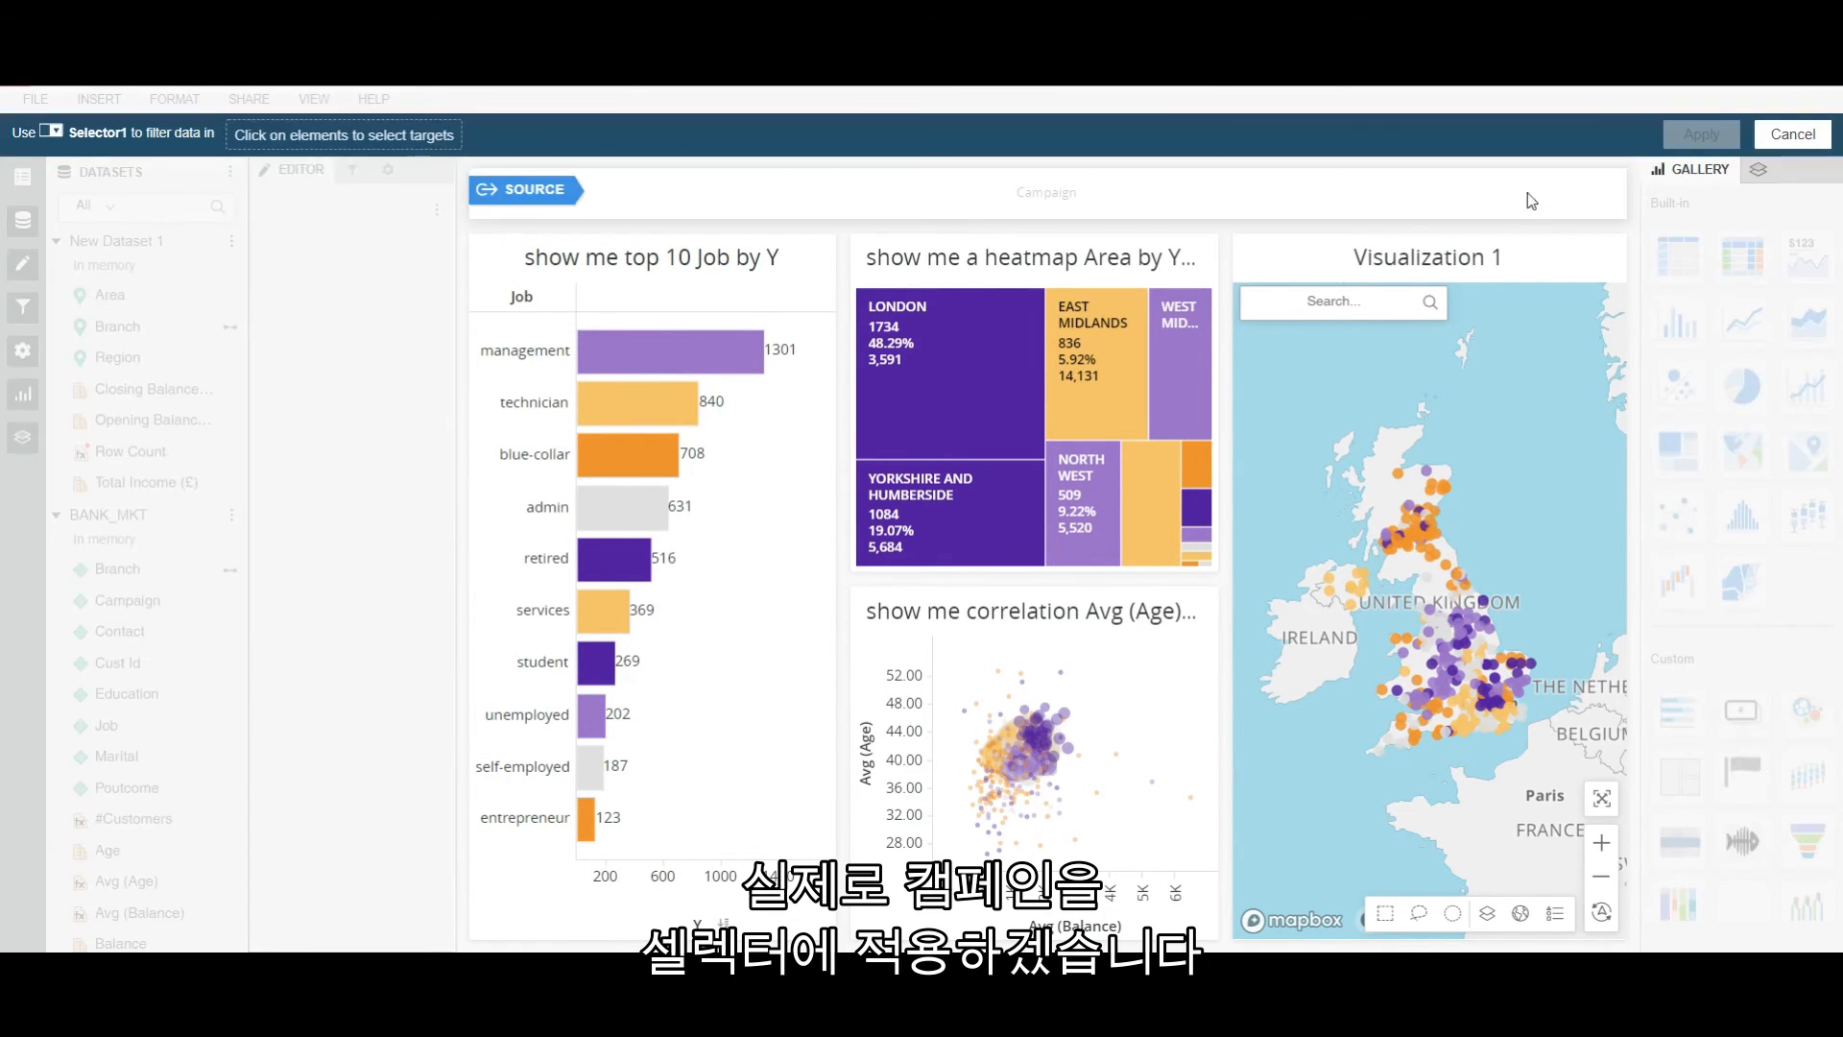
{"action": "left_click", "coordinate": [704, 573]}
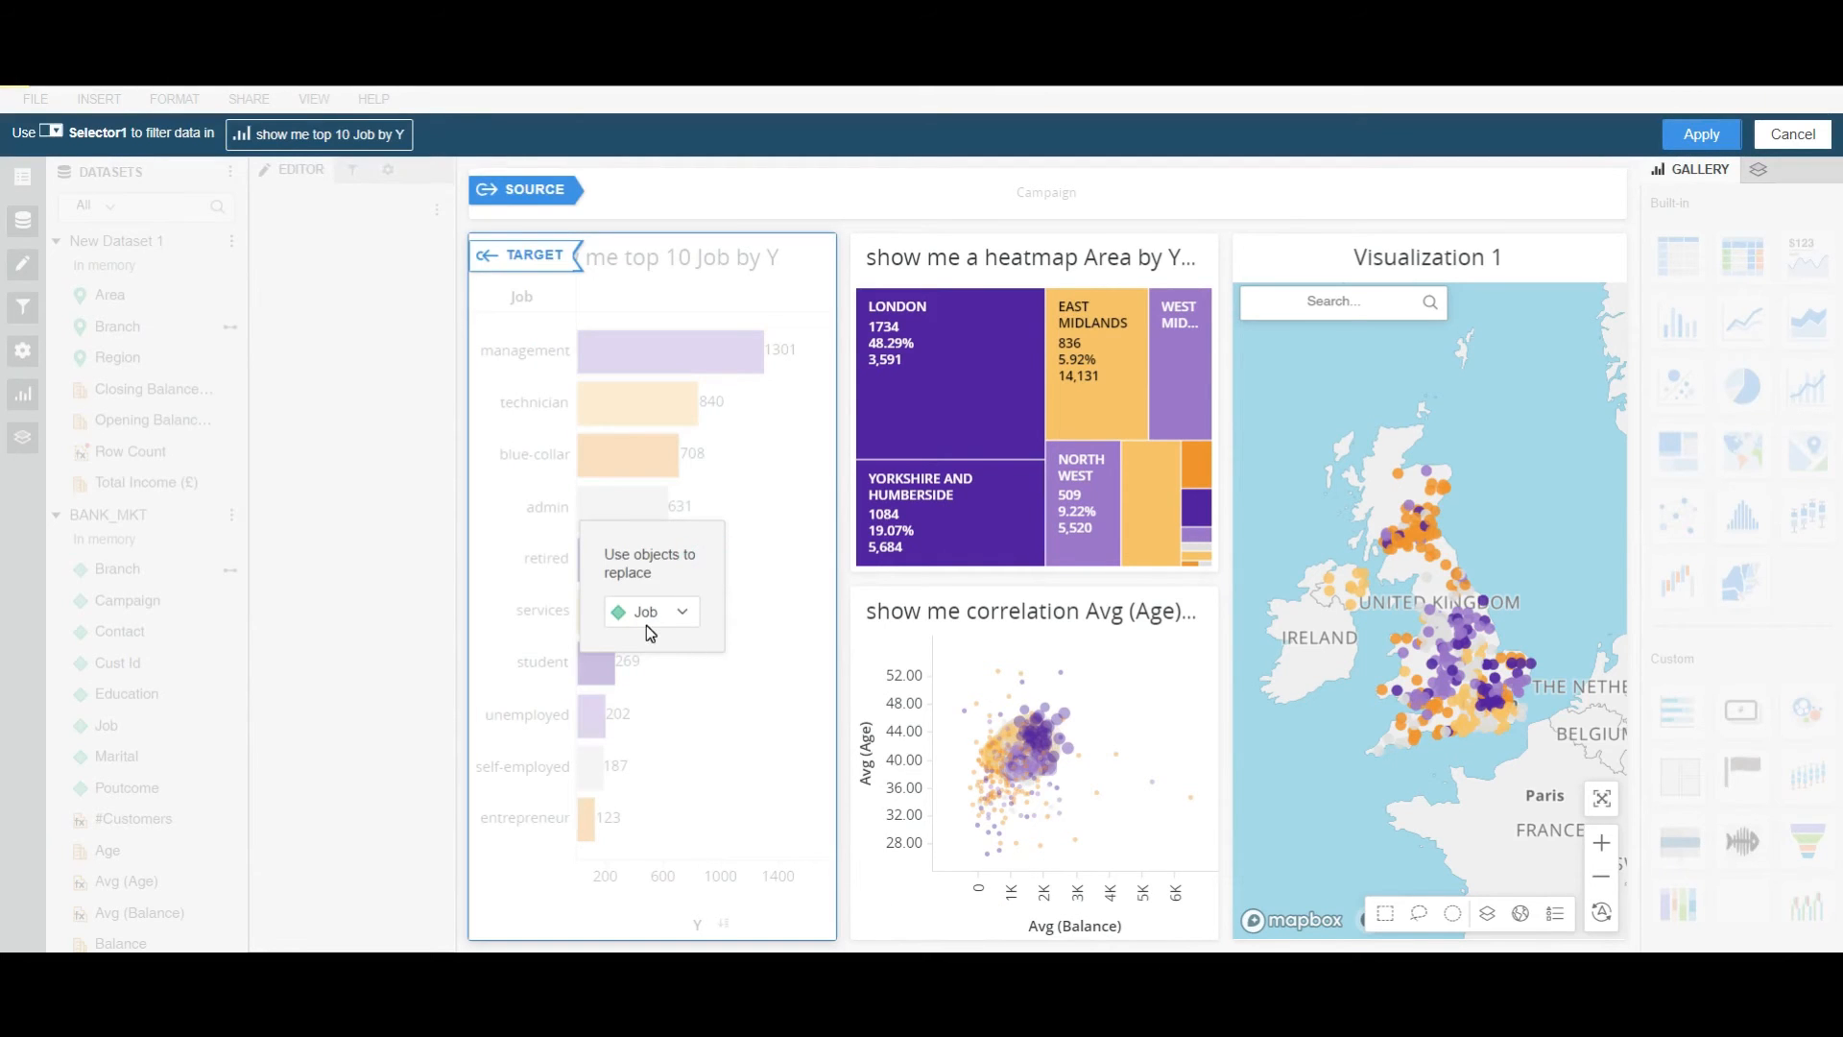
{"action": "left_click", "coordinate": [998, 473]}
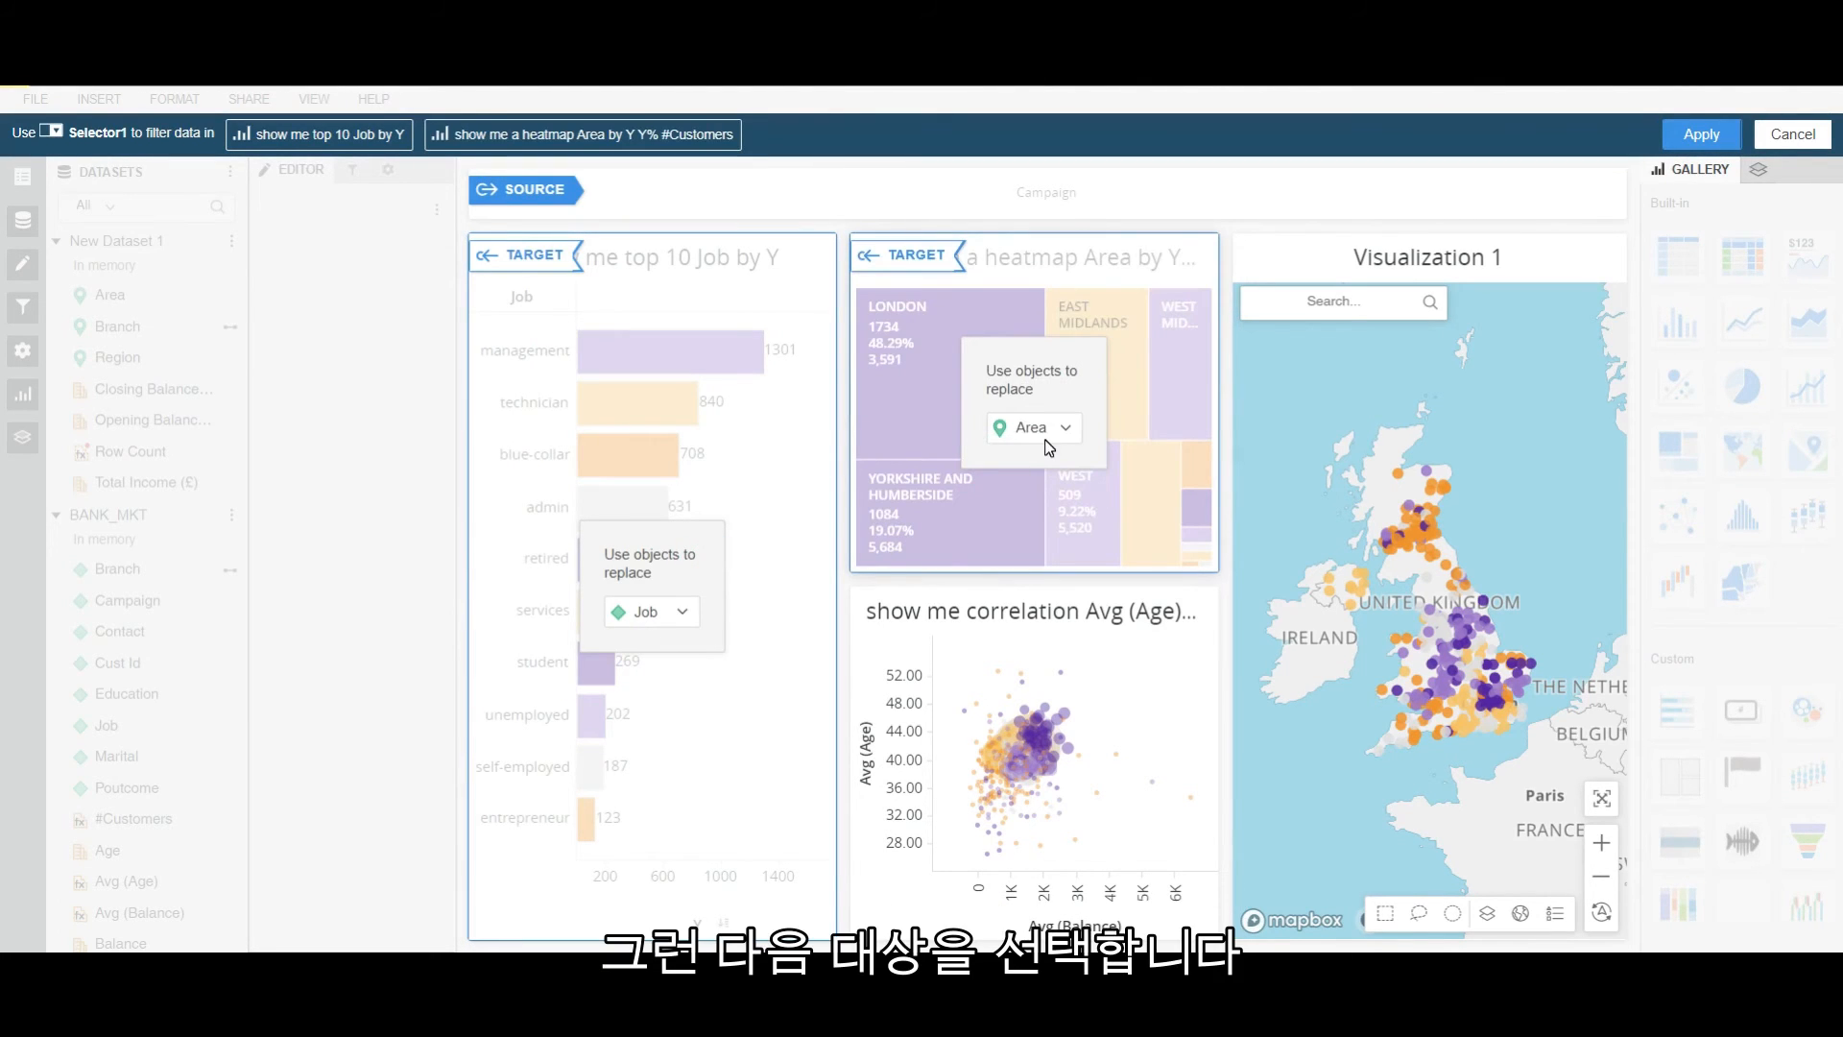
{"action": "left_click", "coordinate": [1019, 644]}
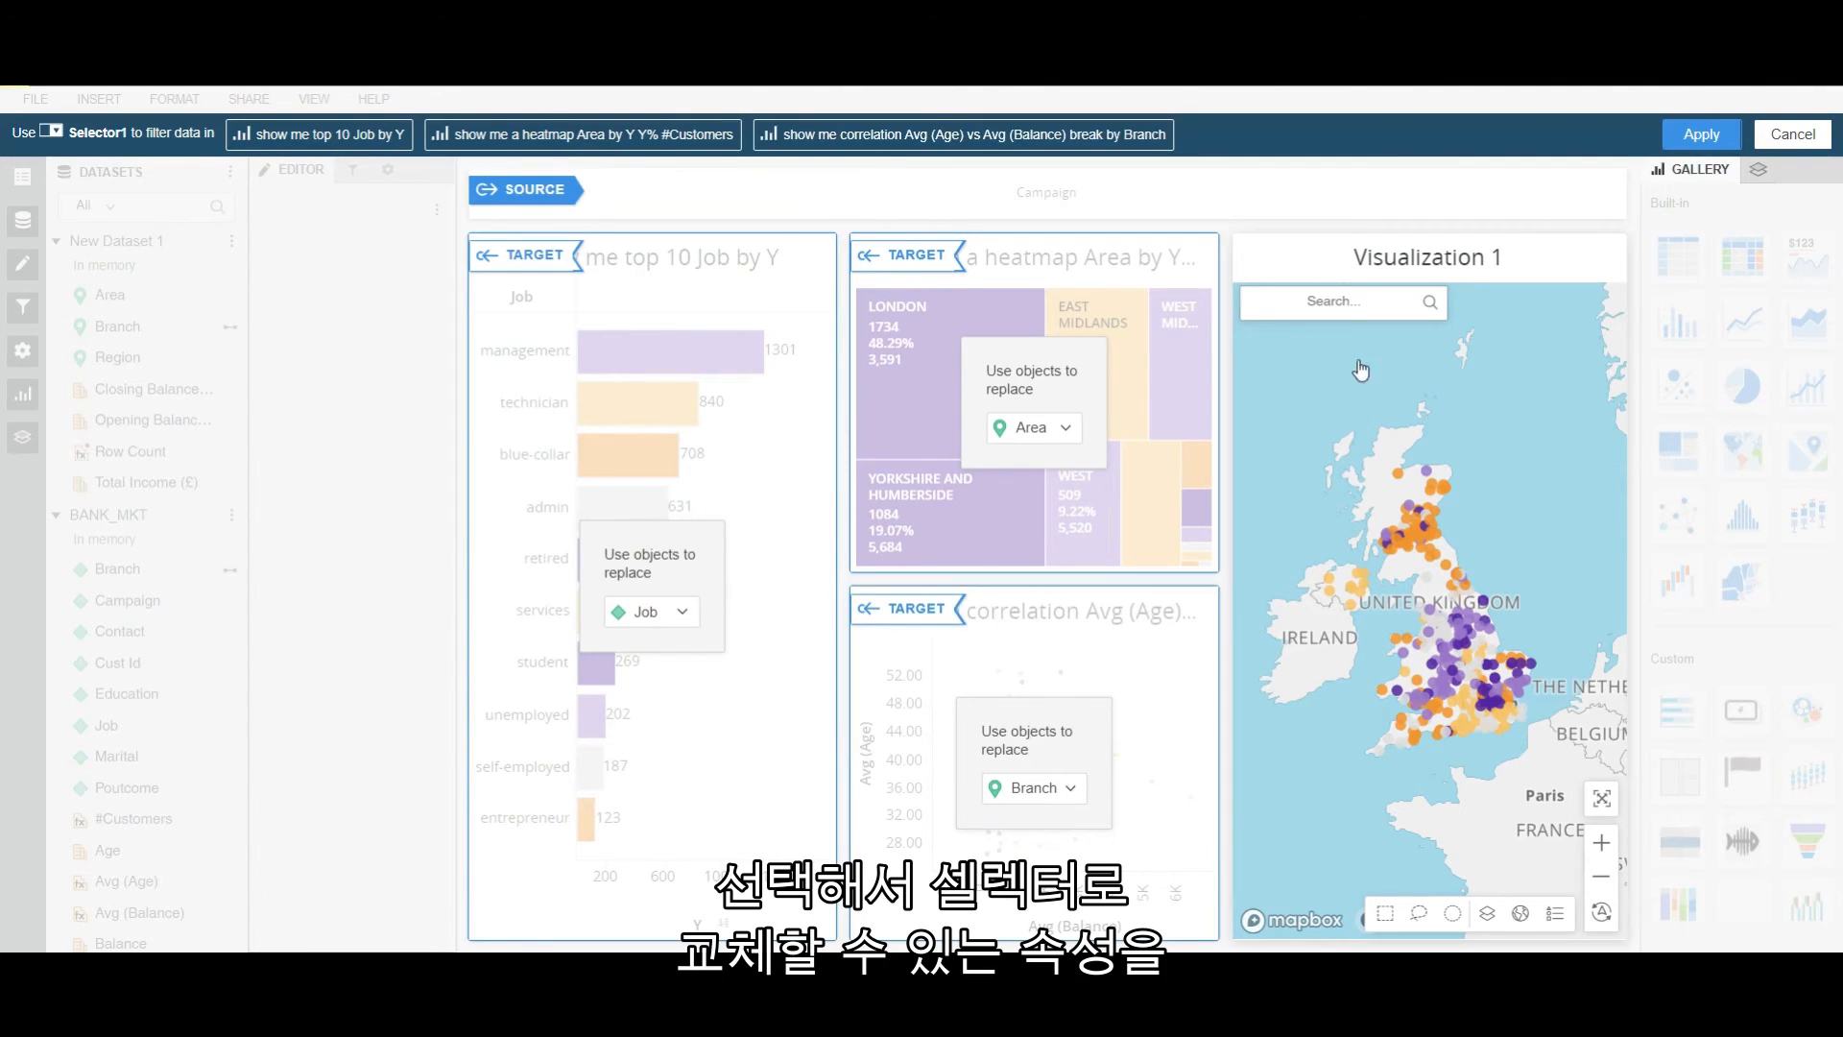
{"action": "left_click", "coordinate": [1689, 141]}
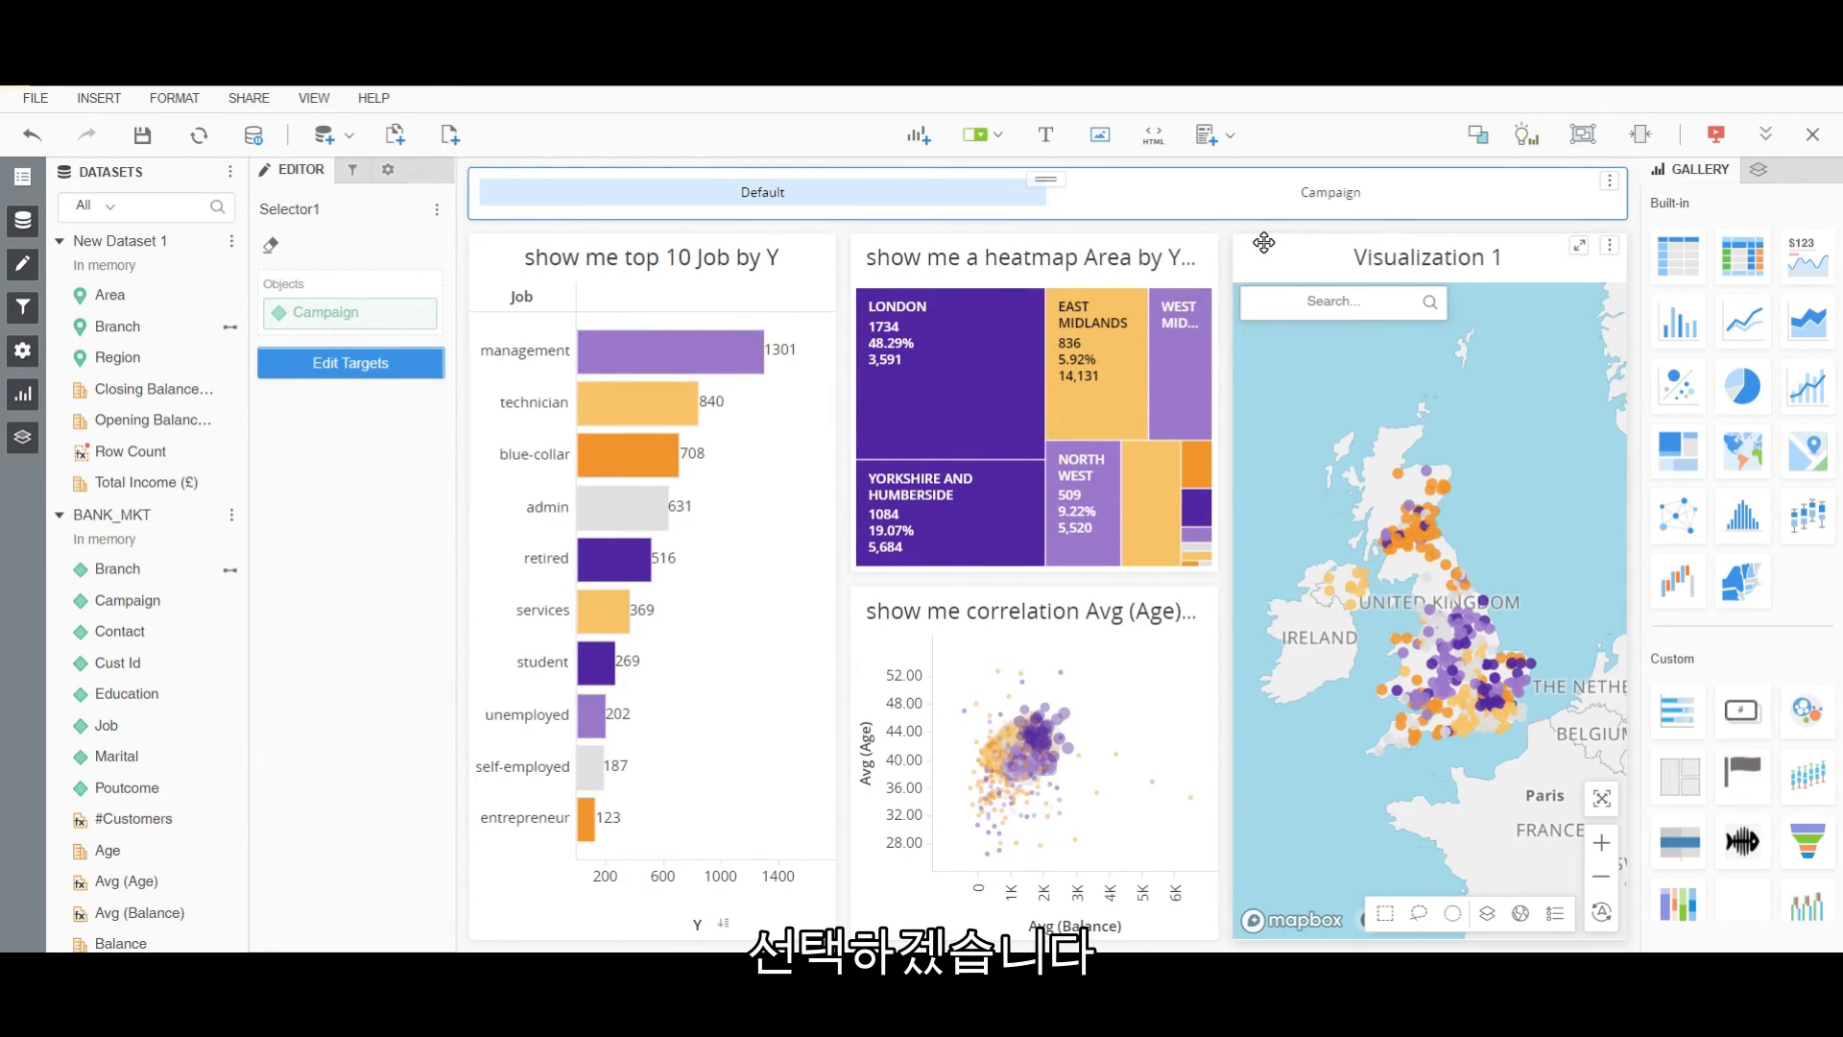
Move the map to fill the right column, hide its title bar, and try the Campaign and Default views.
{"action": "left_click", "coordinate": [1263, 249]}
{"action": "left_click_drag", "start_coordinate": [1263, 250], "coordinate": [1626, 335]}
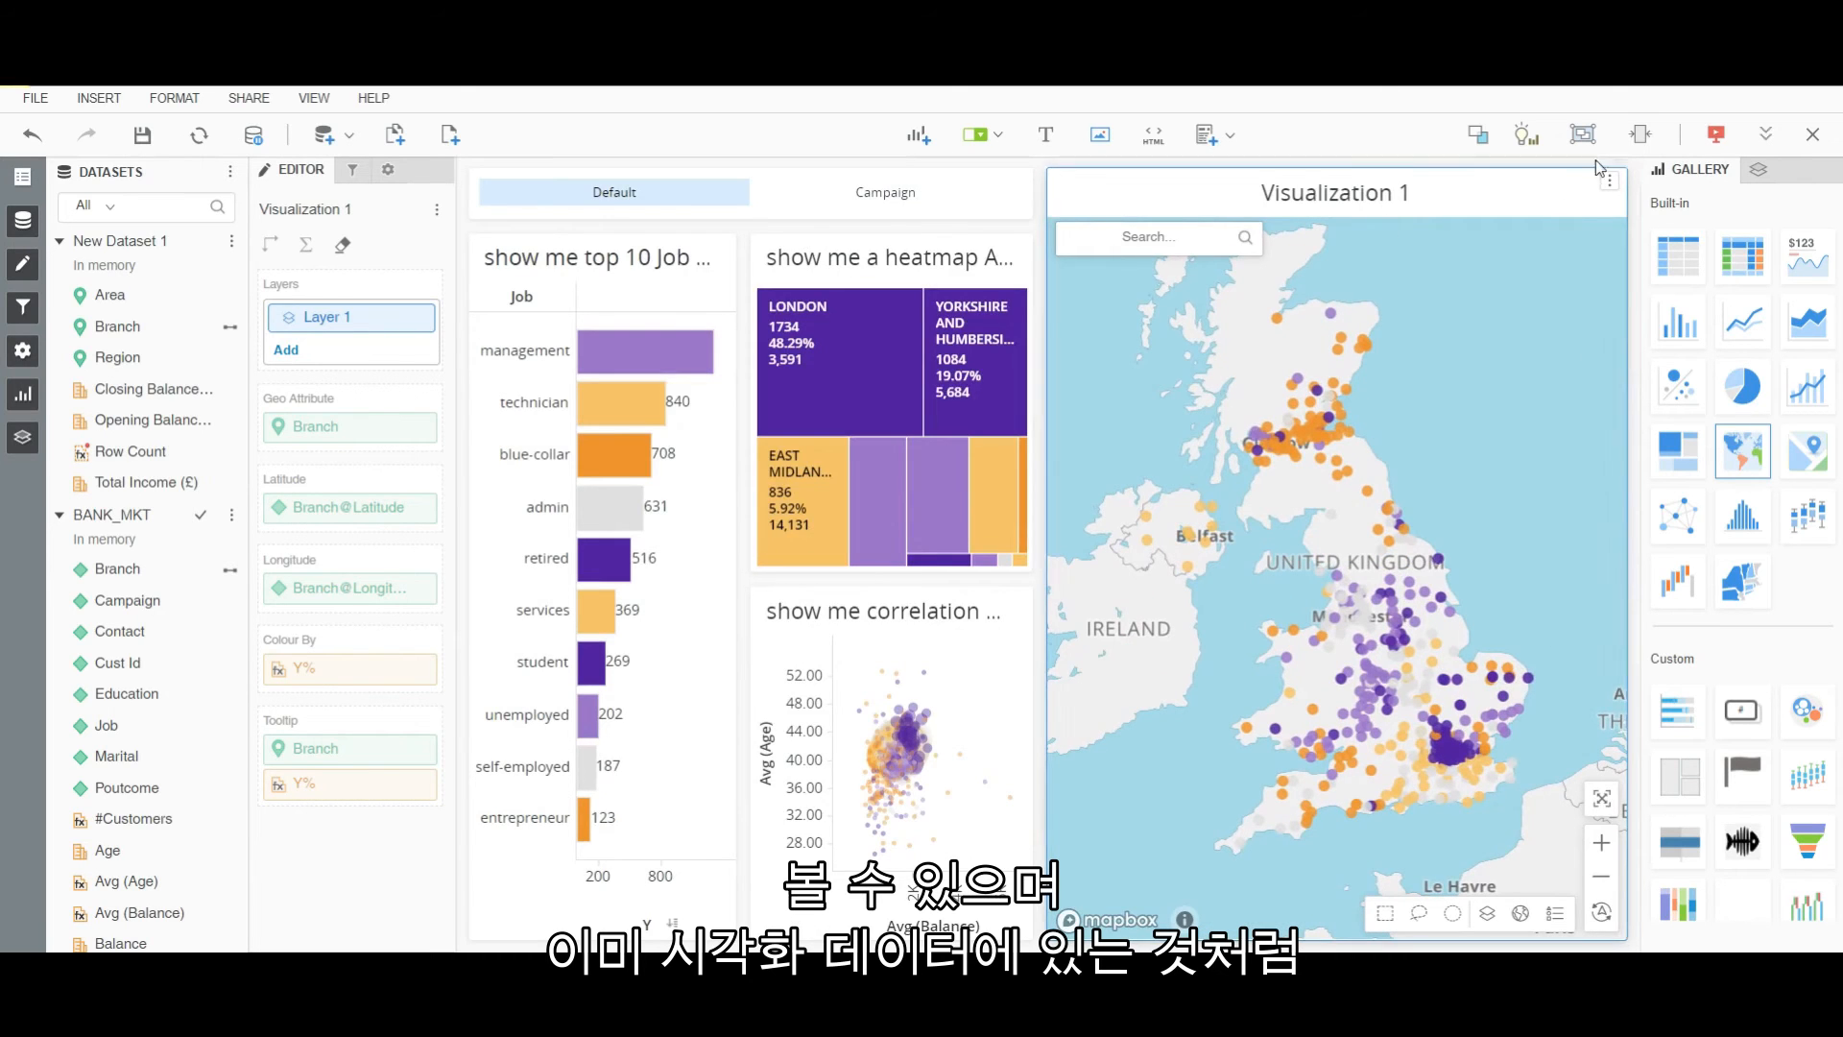
{"action": "left_click", "coordinate": [1612, 185]}
{"action": "left_click", "coordinate": [1459, 668]}
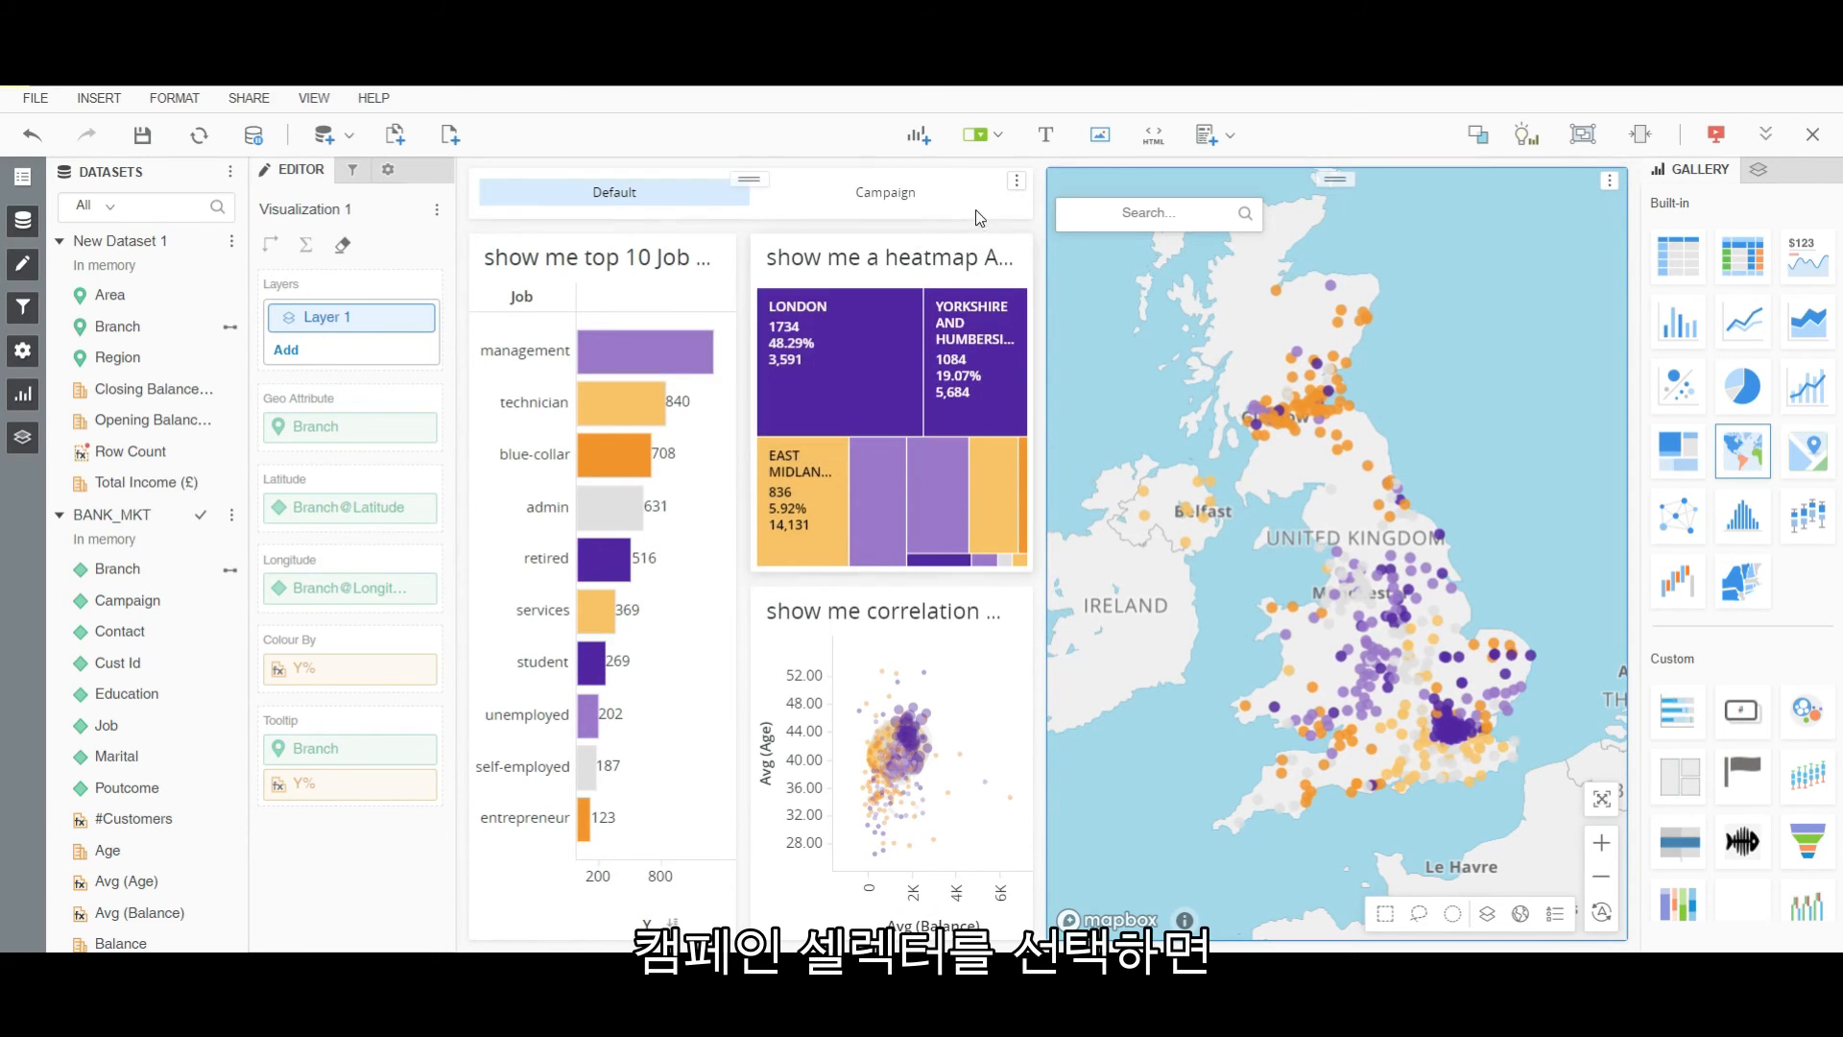
{"action": "left_click", "coordinate": [914, 204]}
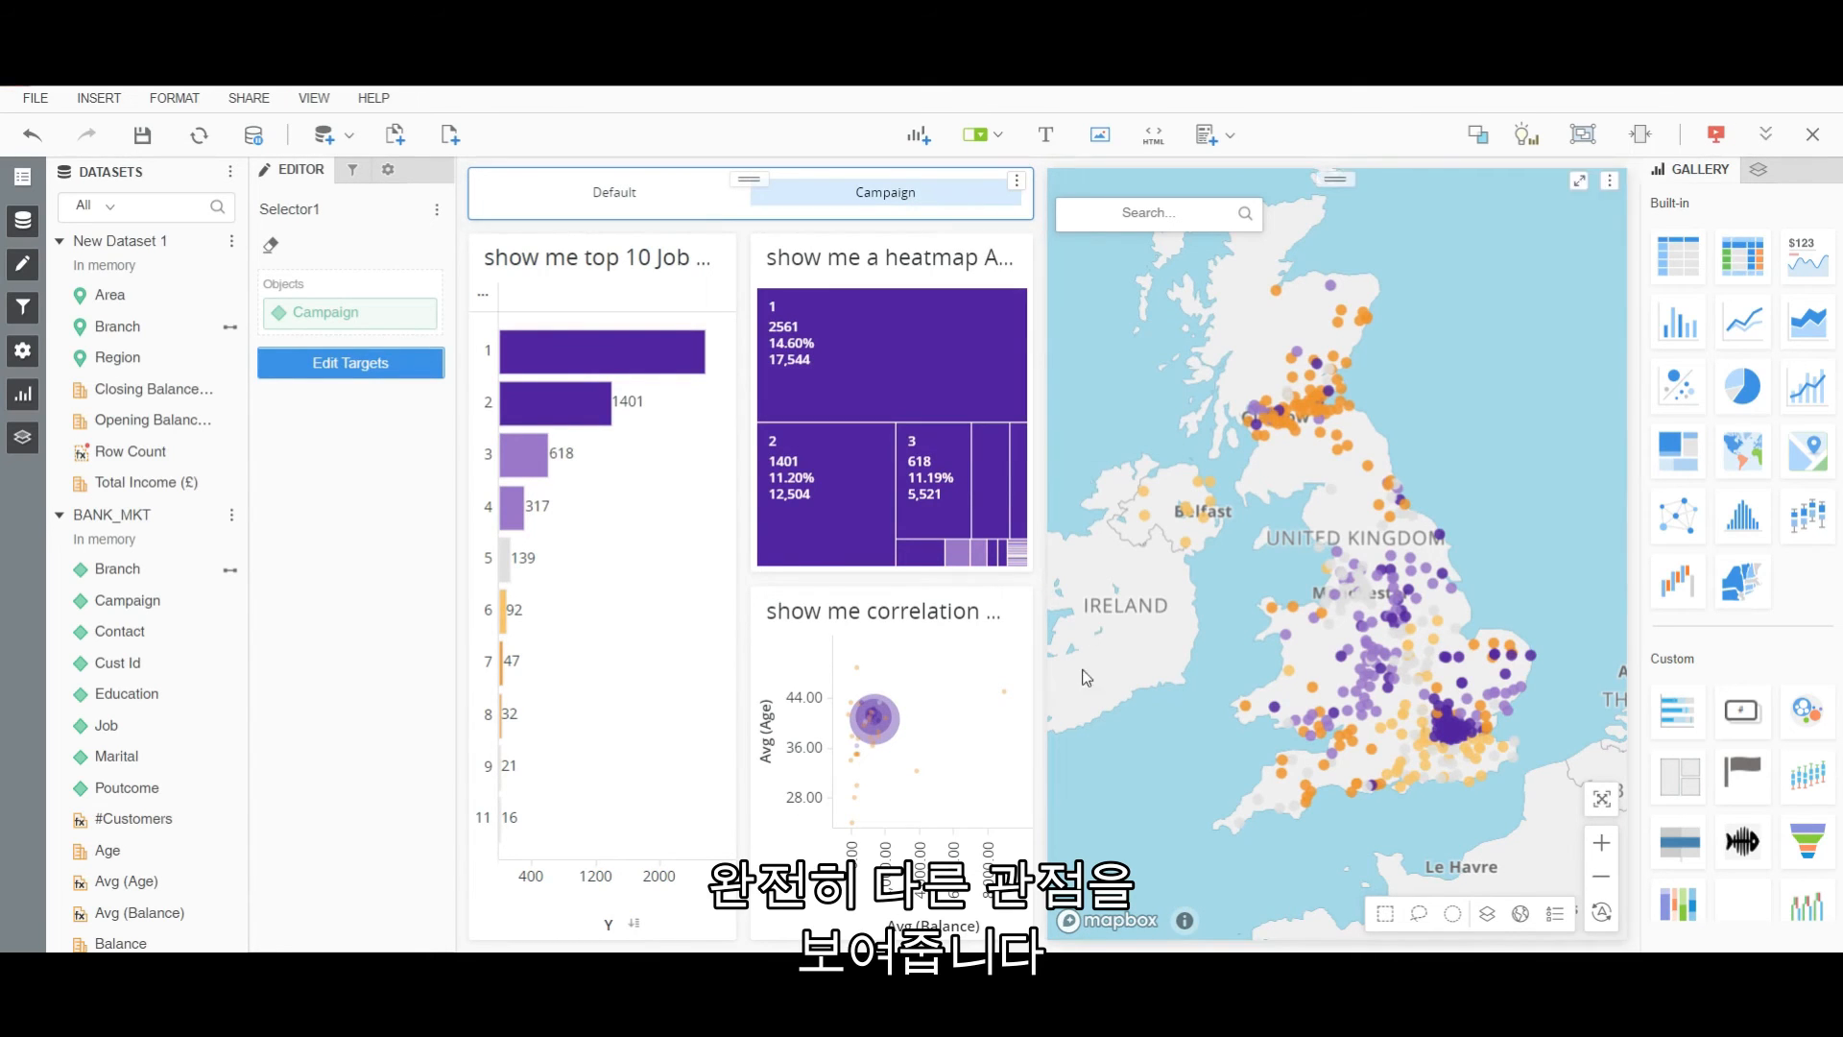
{"action": "left_click", "coordinate": [629, 197]}
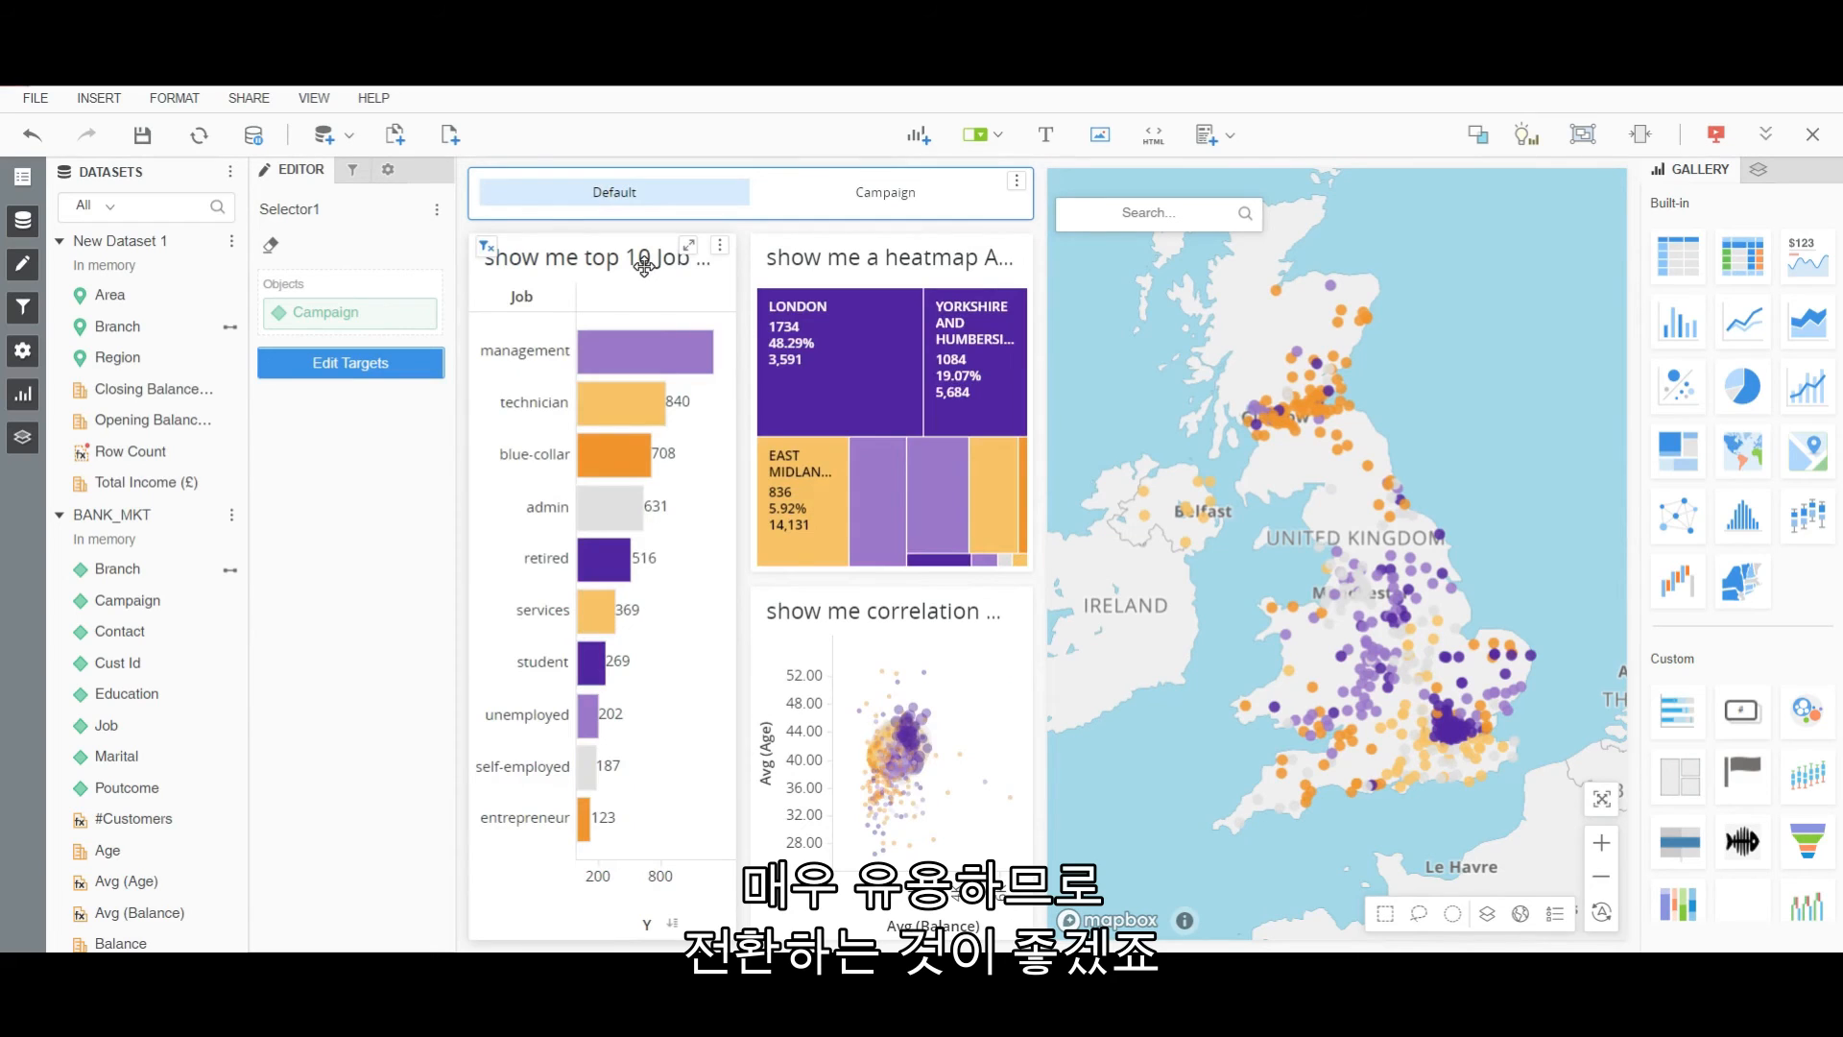
Make the Job bar chart filter the heatmap, correlation chart and map.
{"action": "left_click", "coordinate": [723, 249]}
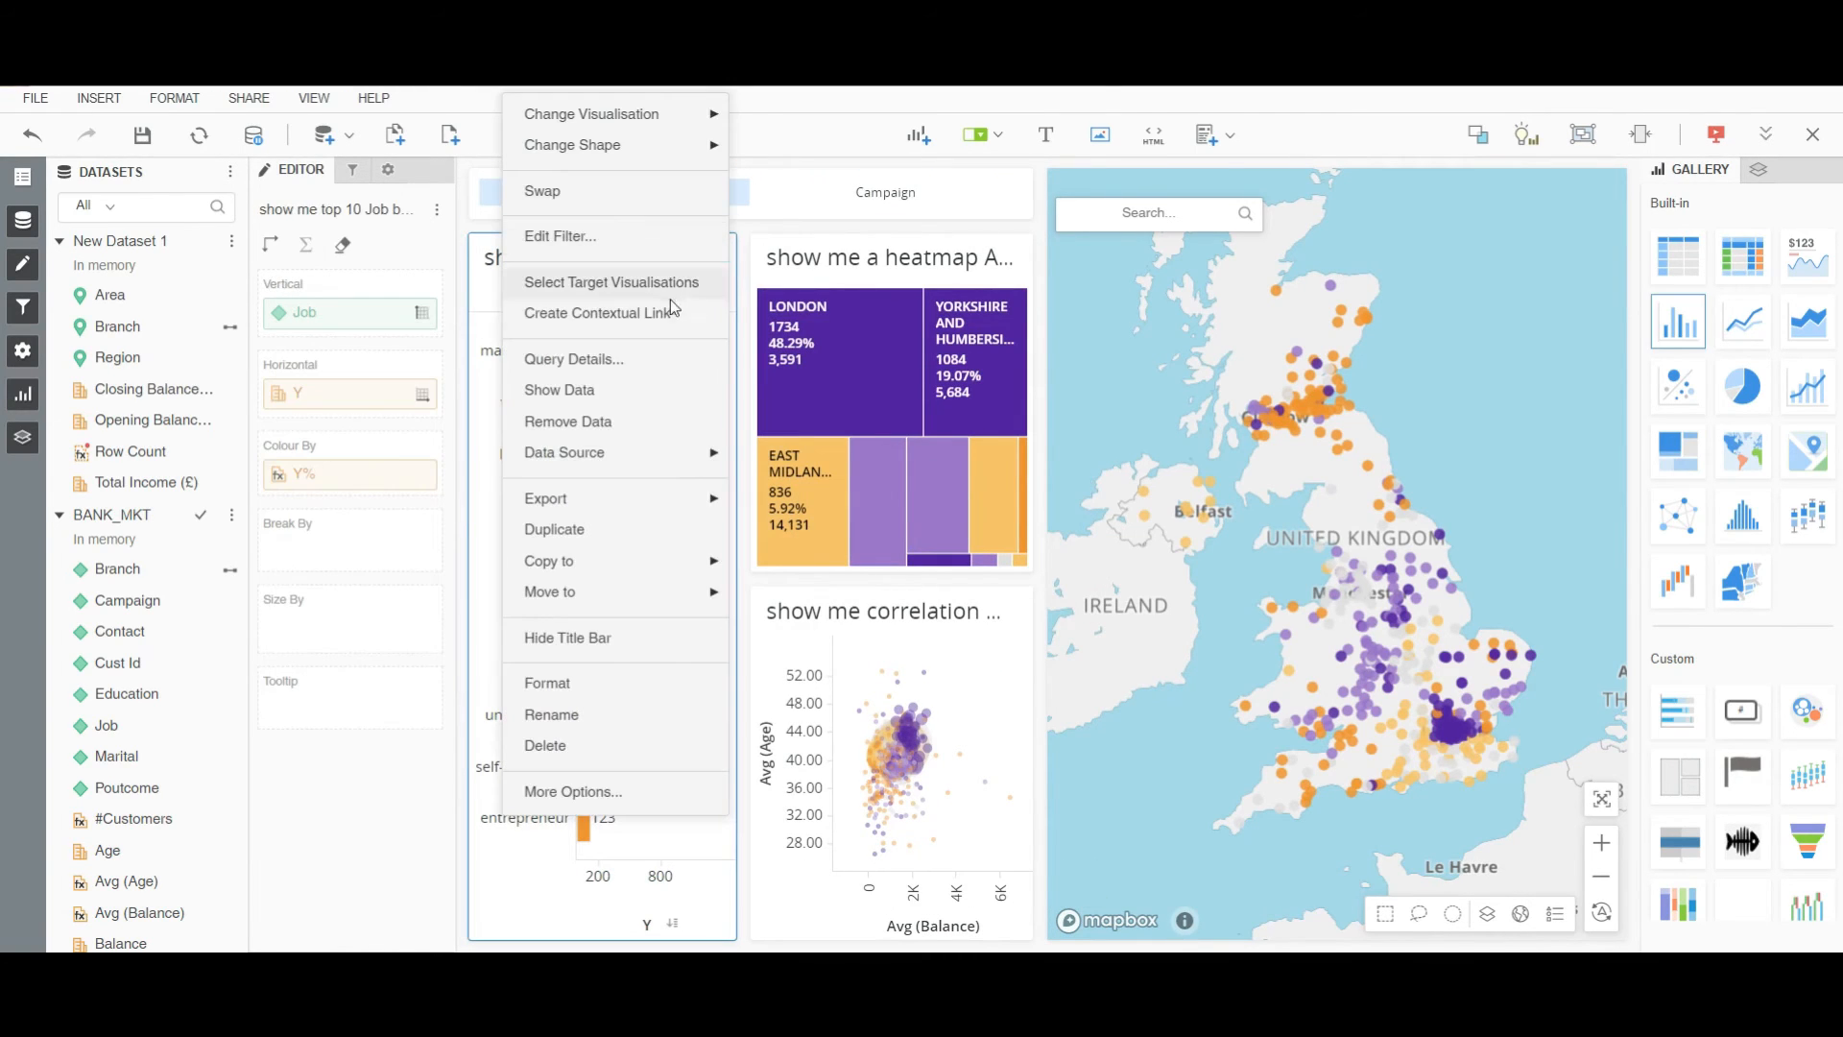
{"action": "left_click", "coordinate": [1021, 261]}
{"action": "left_click", "coordinate": [1090, 659]}
{"action": "left_click", "coordinate": [1276, 619]}
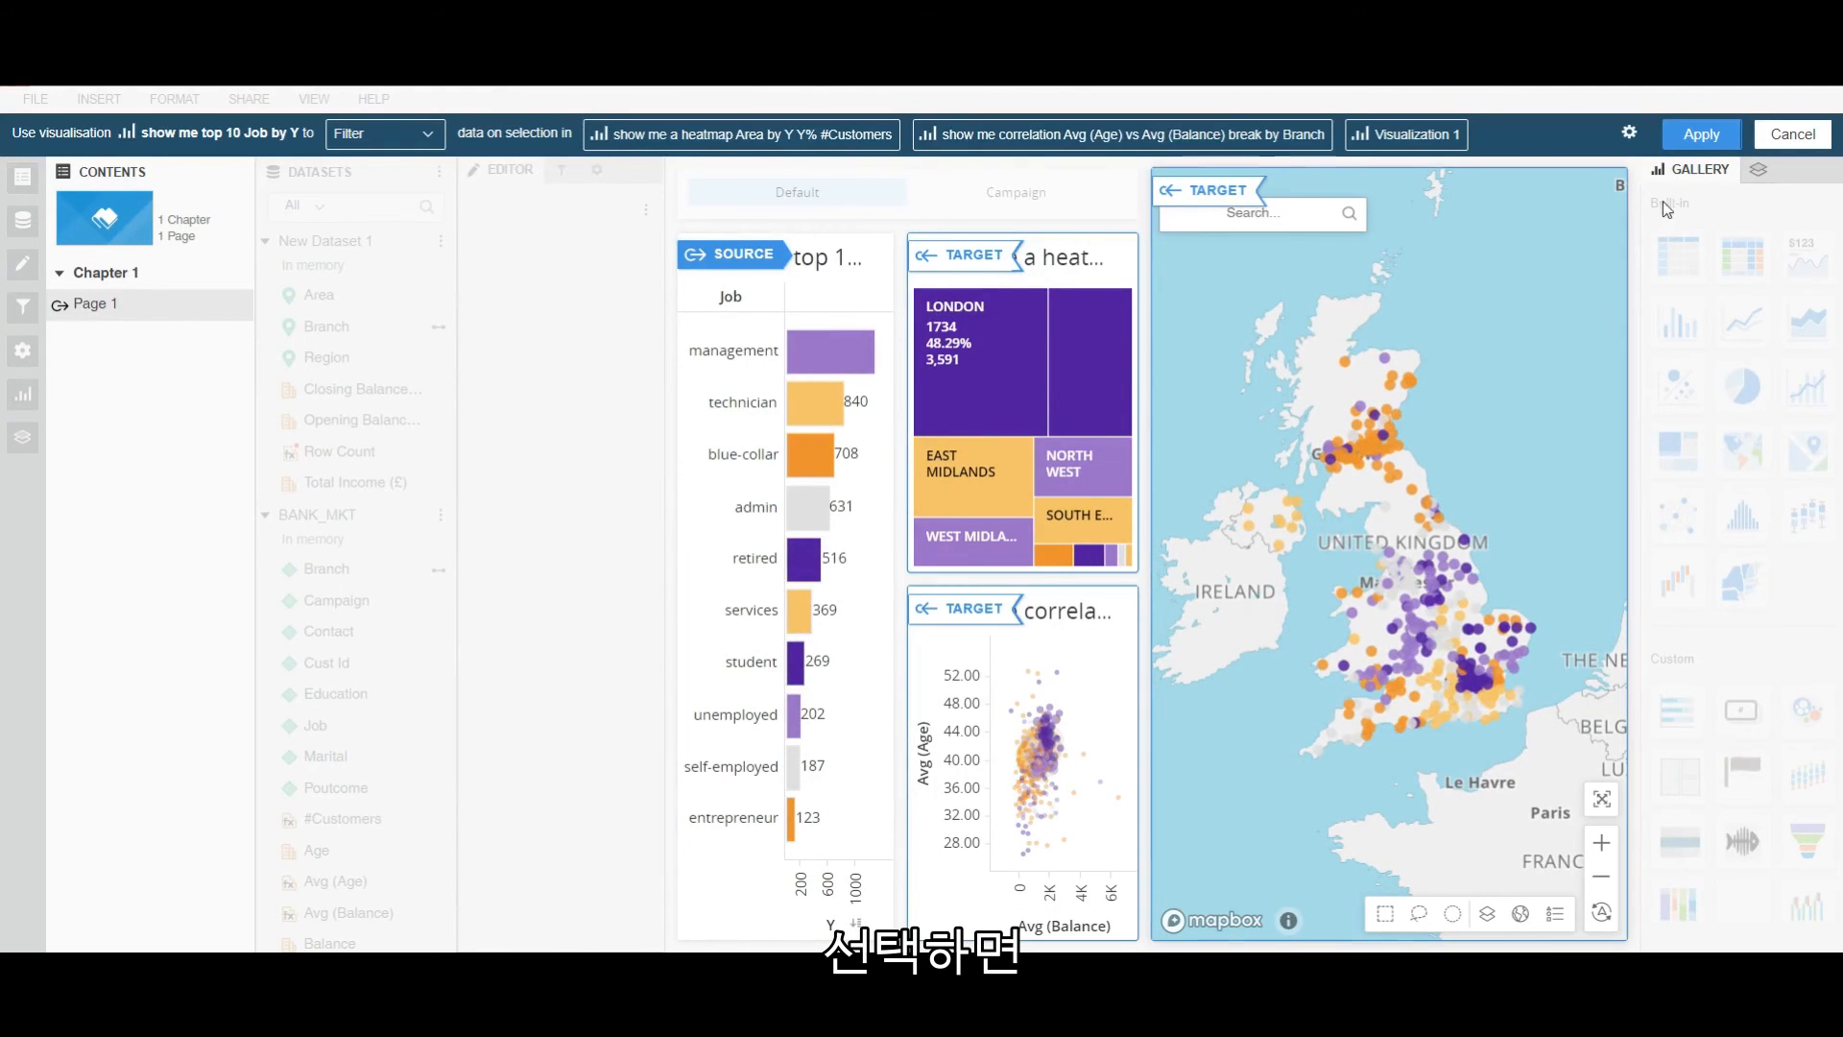
{"action": "left_click", "coordinate": [1700, 136]}
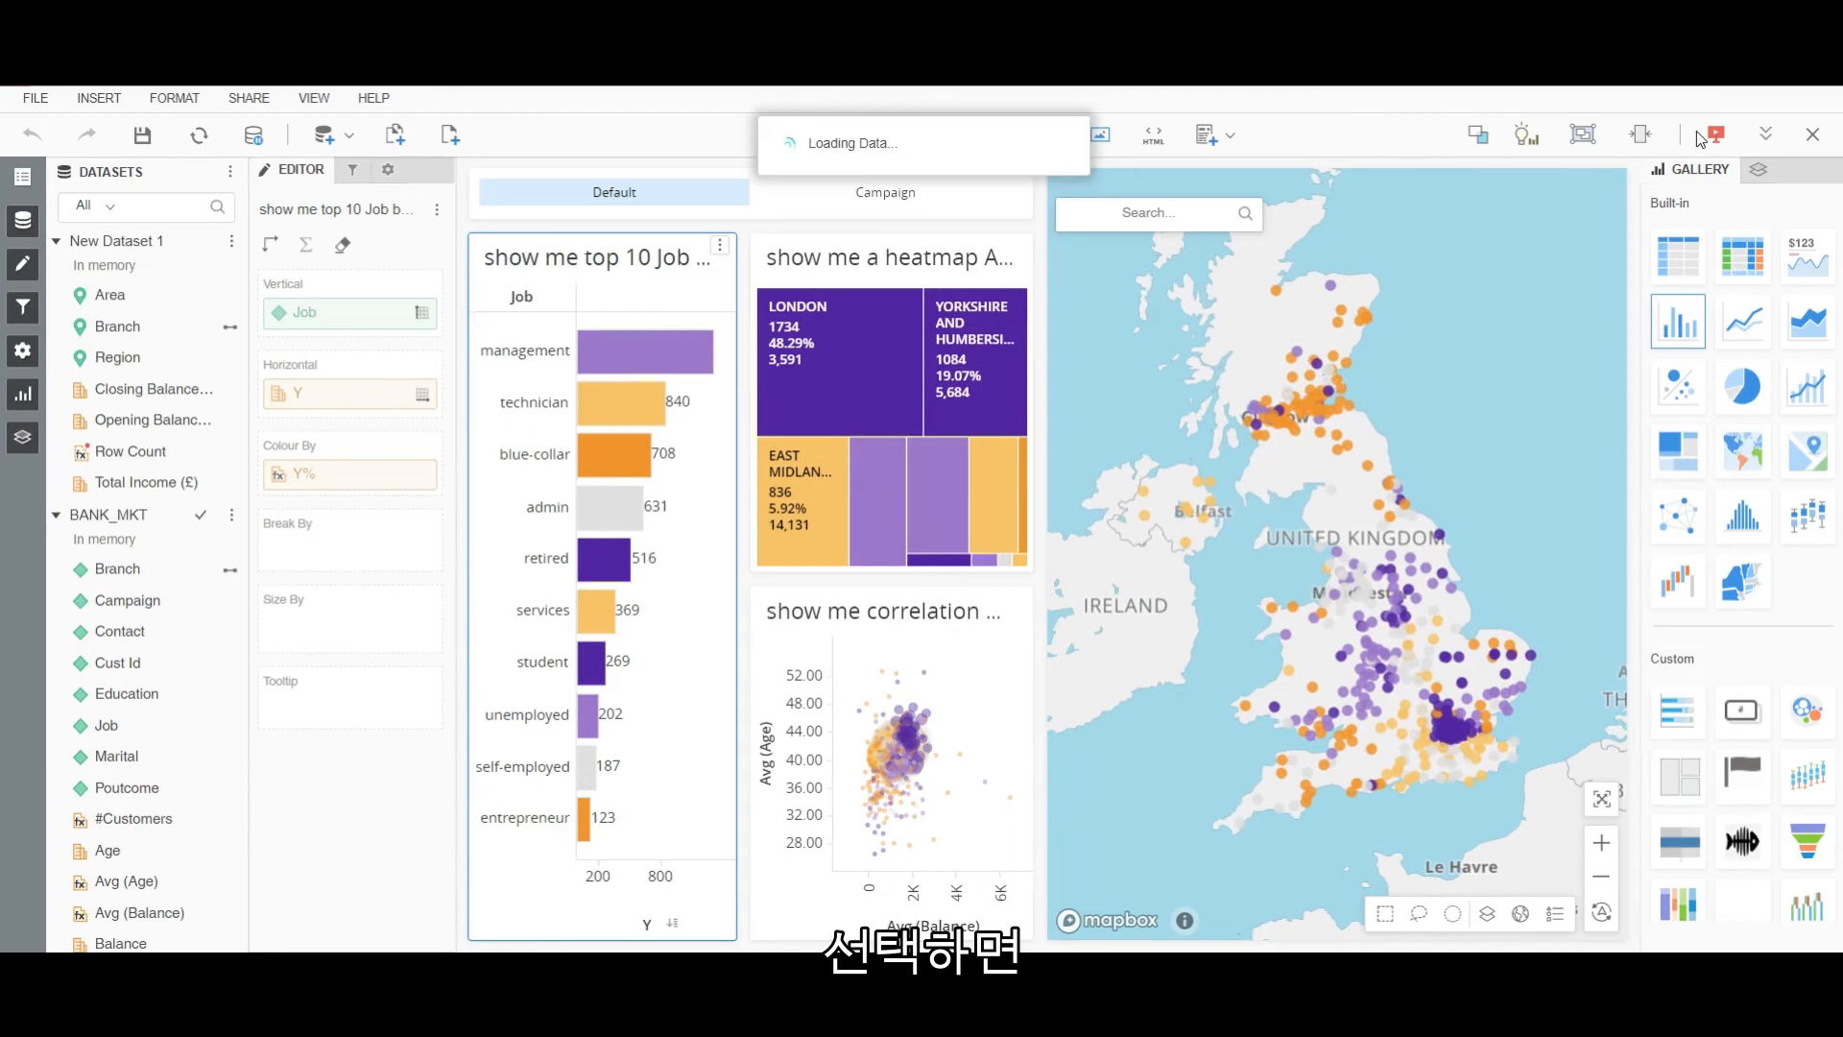
Make the correlation chart filter the heatmap and map.
{"action": "left_click", "coordinate": [1016, 599]}
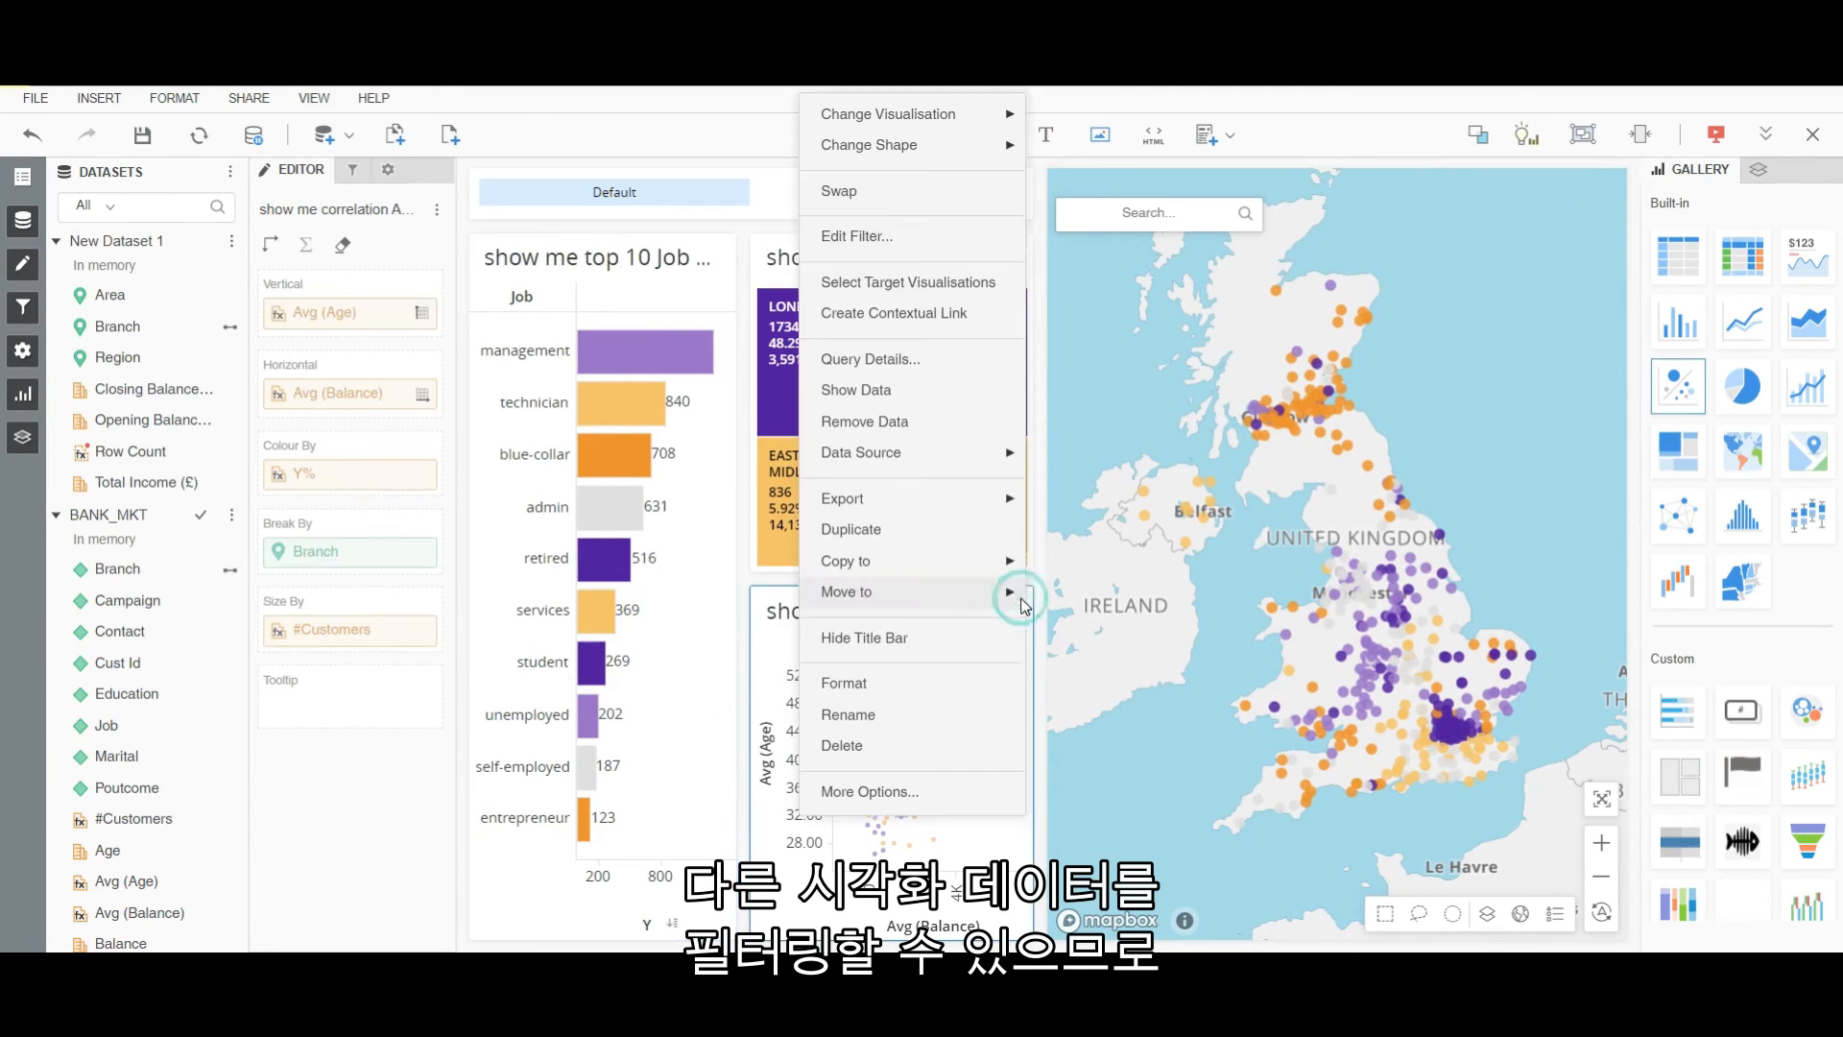
{"action": "left_click", "coordinate": [906, 286]}
{"action": "left_click", "coordinate": [927, 288]}
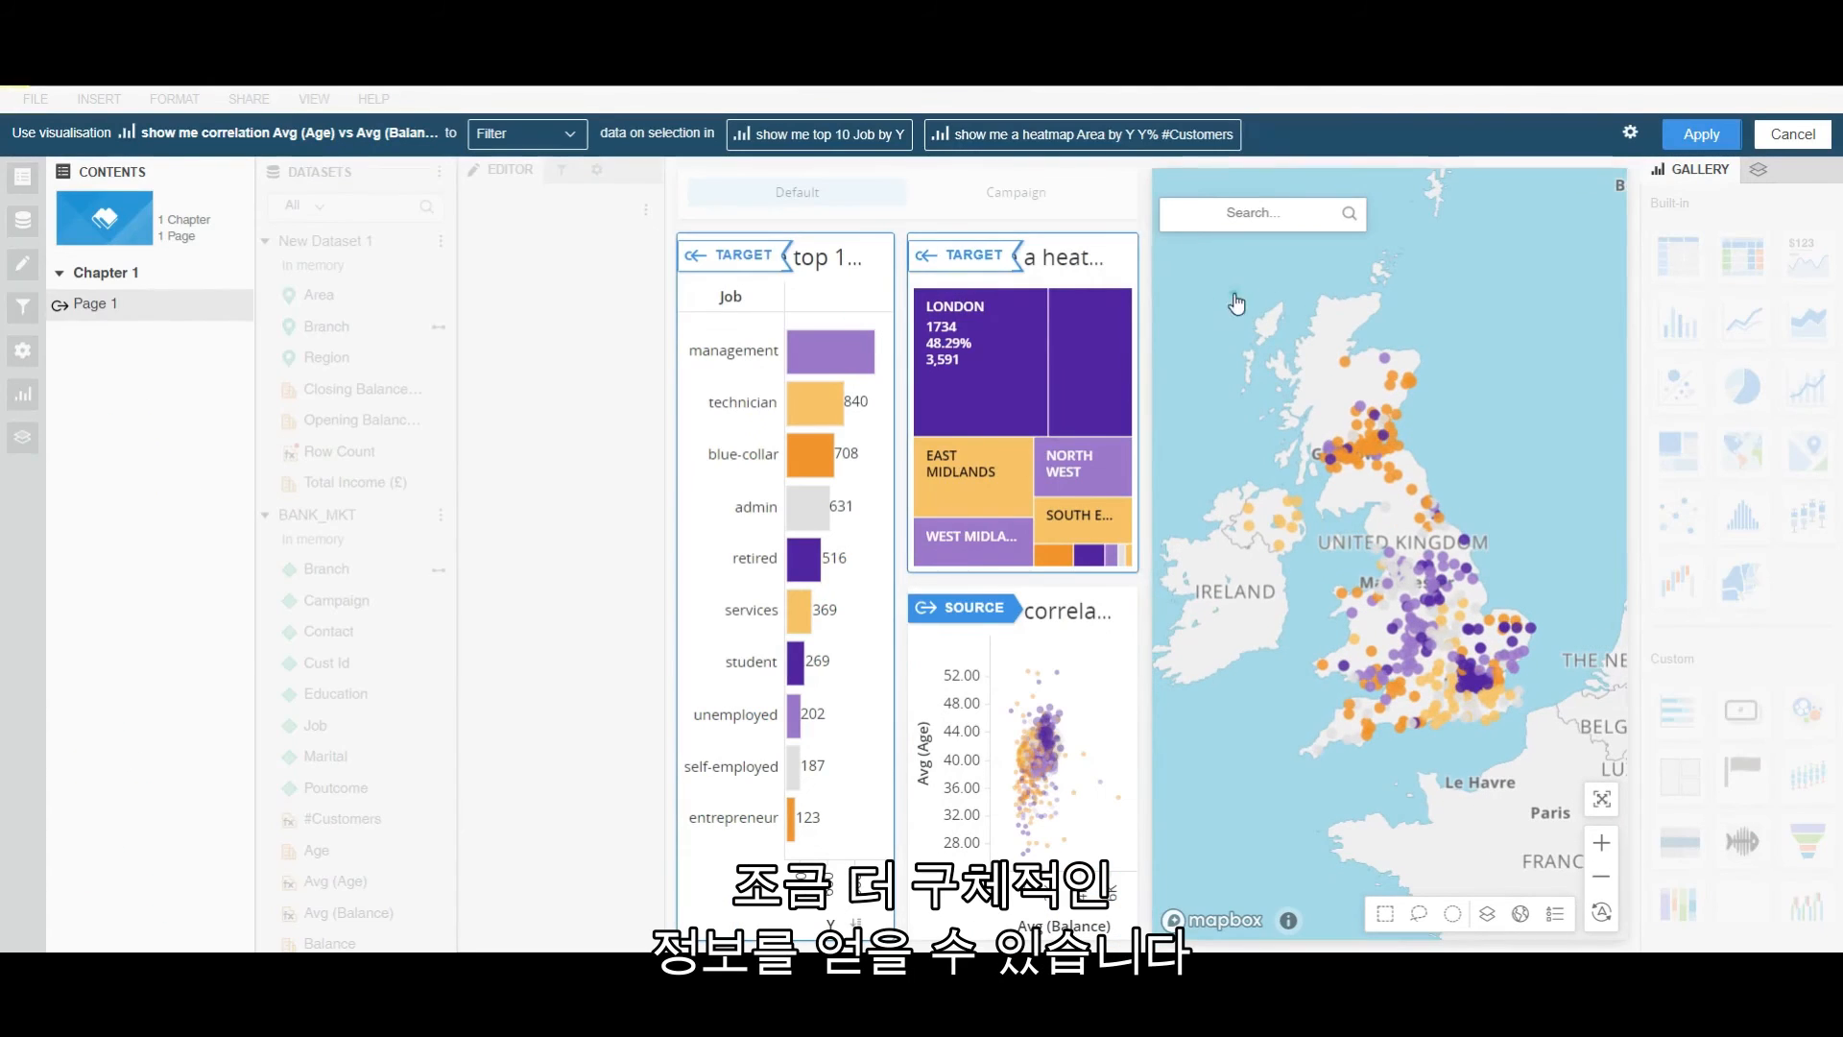
{"action": "left_click", "coordinate": [1234, 300]}
{"action": "left_click", "coordinate": [1716, 136]}
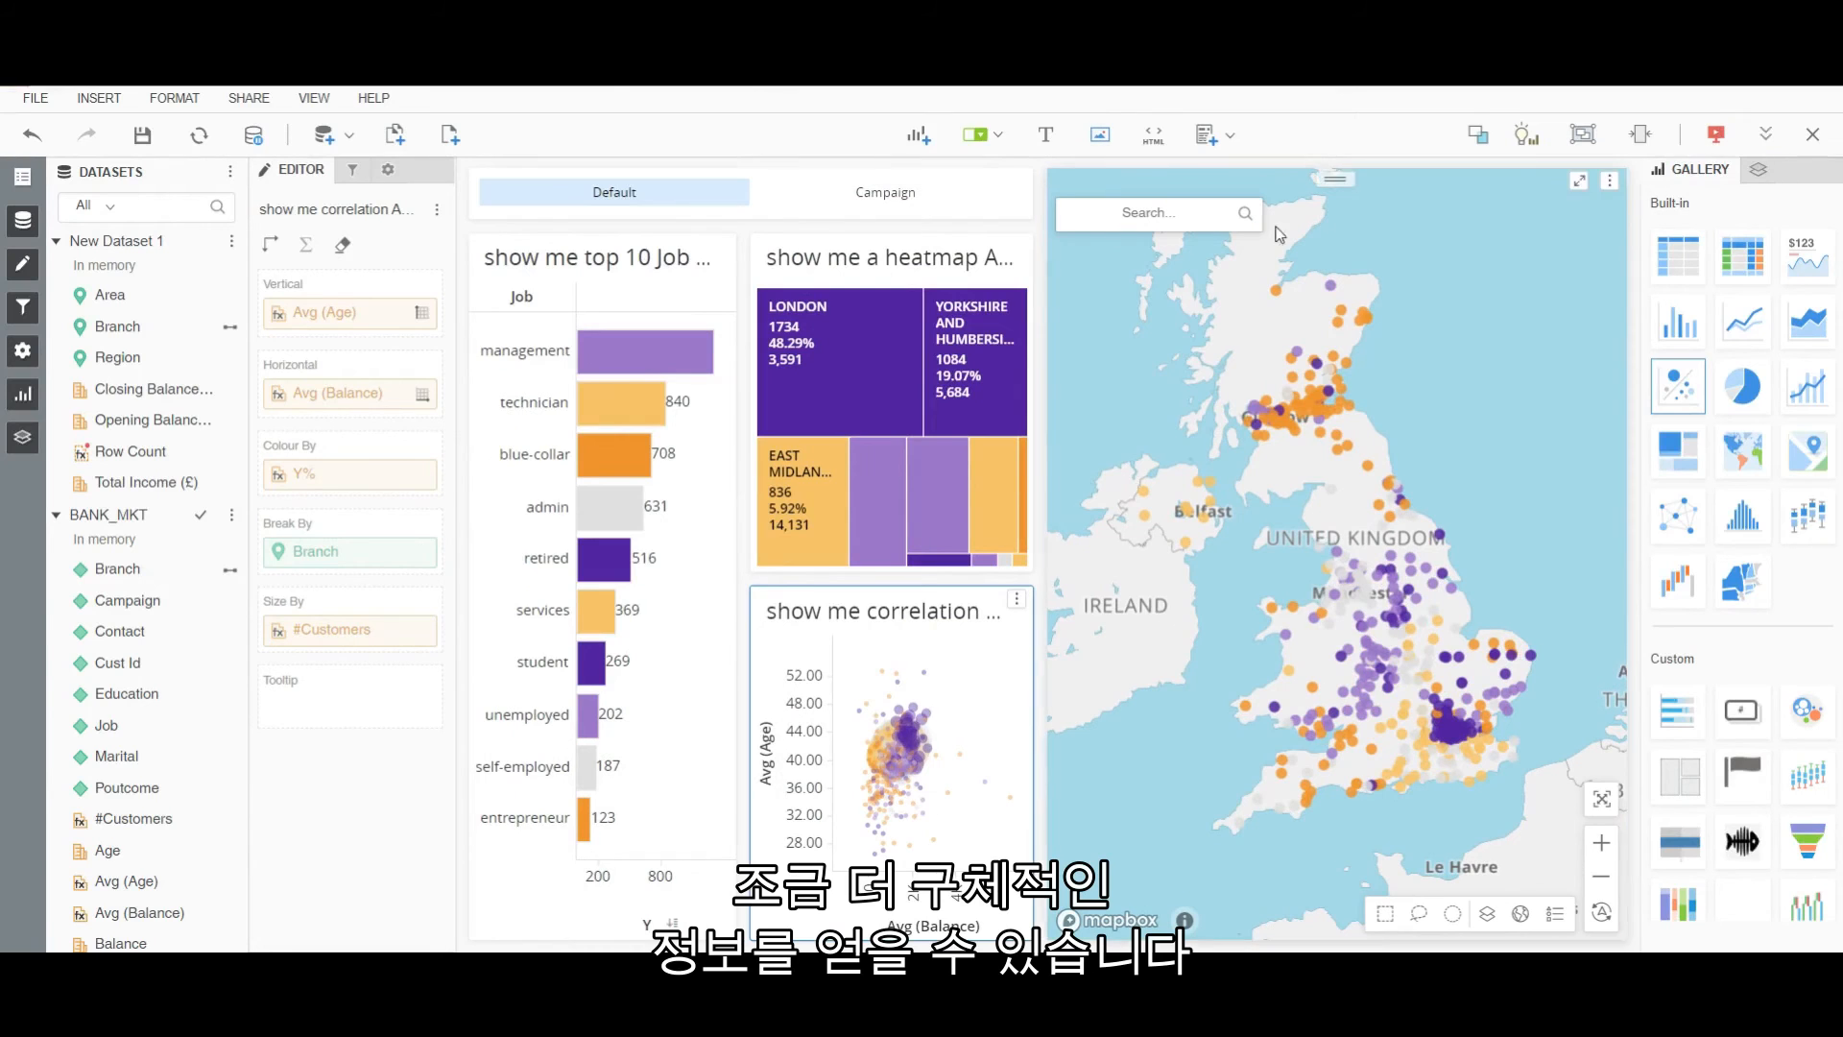
Make the heatmap filter the map, then start saving past the unused data objects warning.
{"action": "left_click", "coordinate": [1017, 246]}
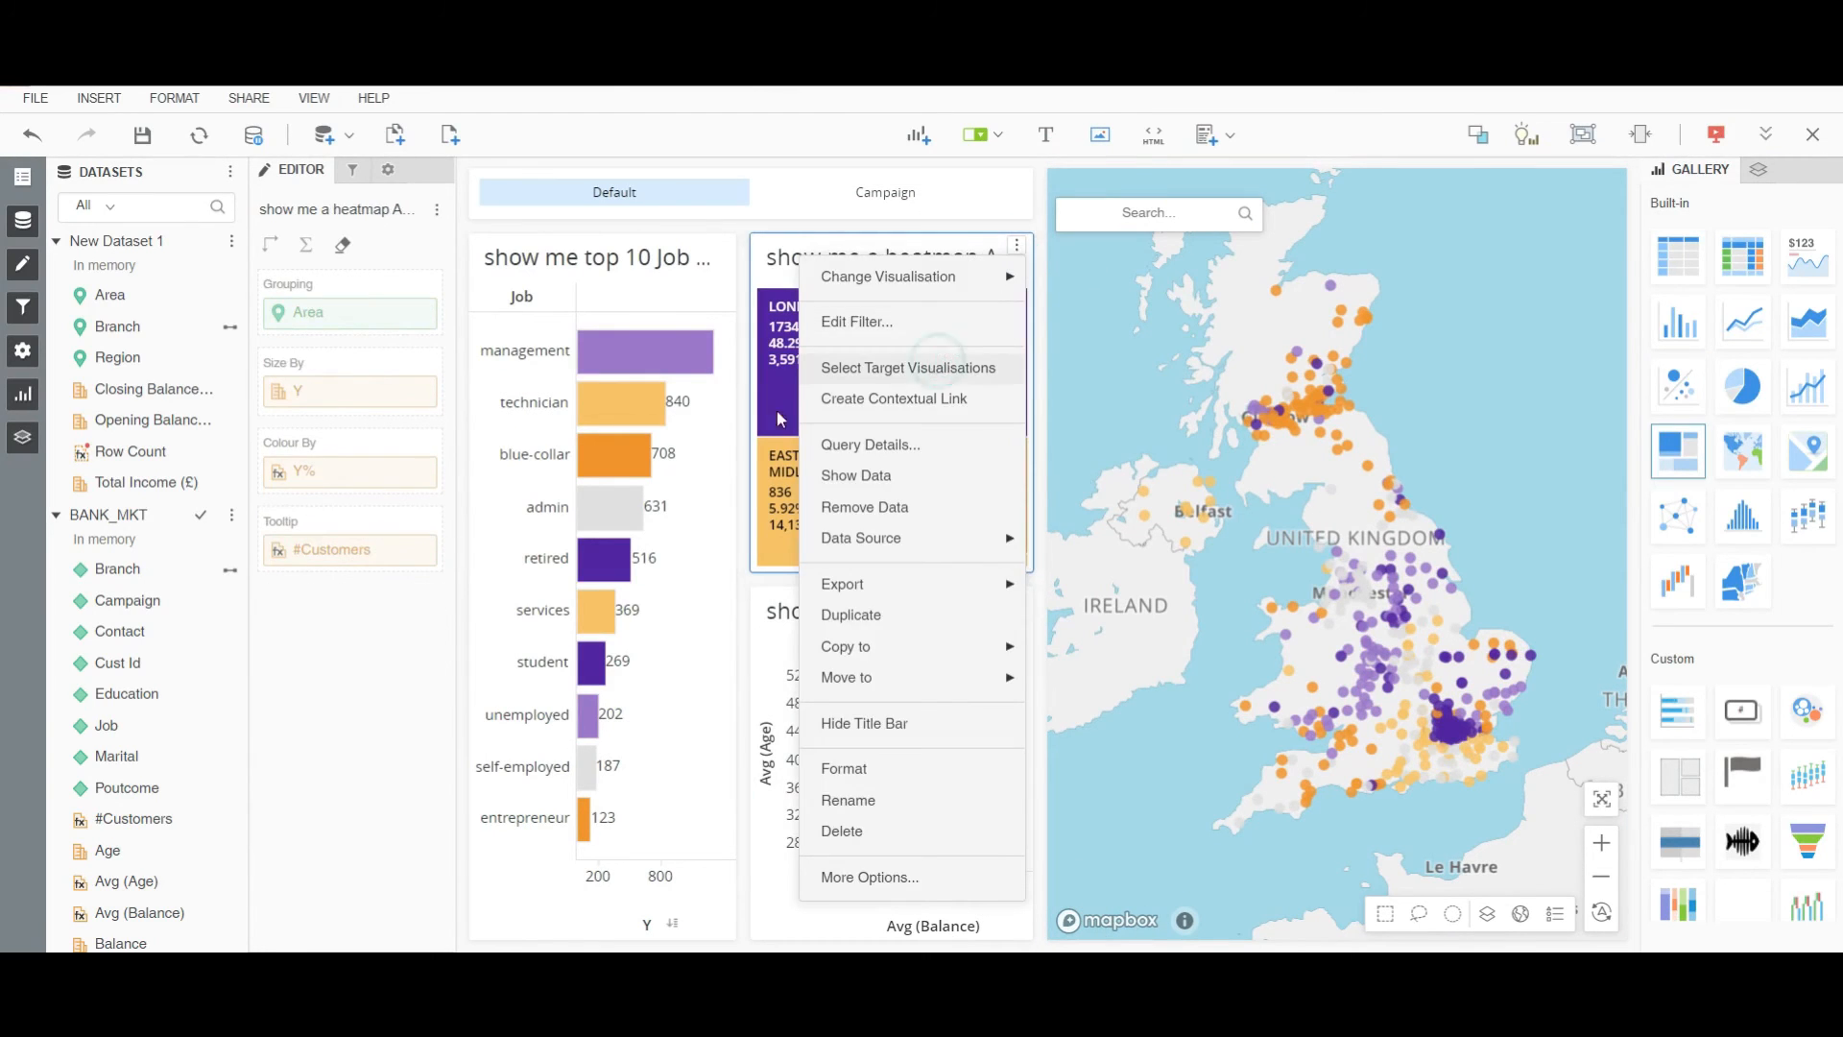
{"action": "left_click", "coordinate": [938, 363]}
{"action": "left_click", "coordinate": [1248, 595]}
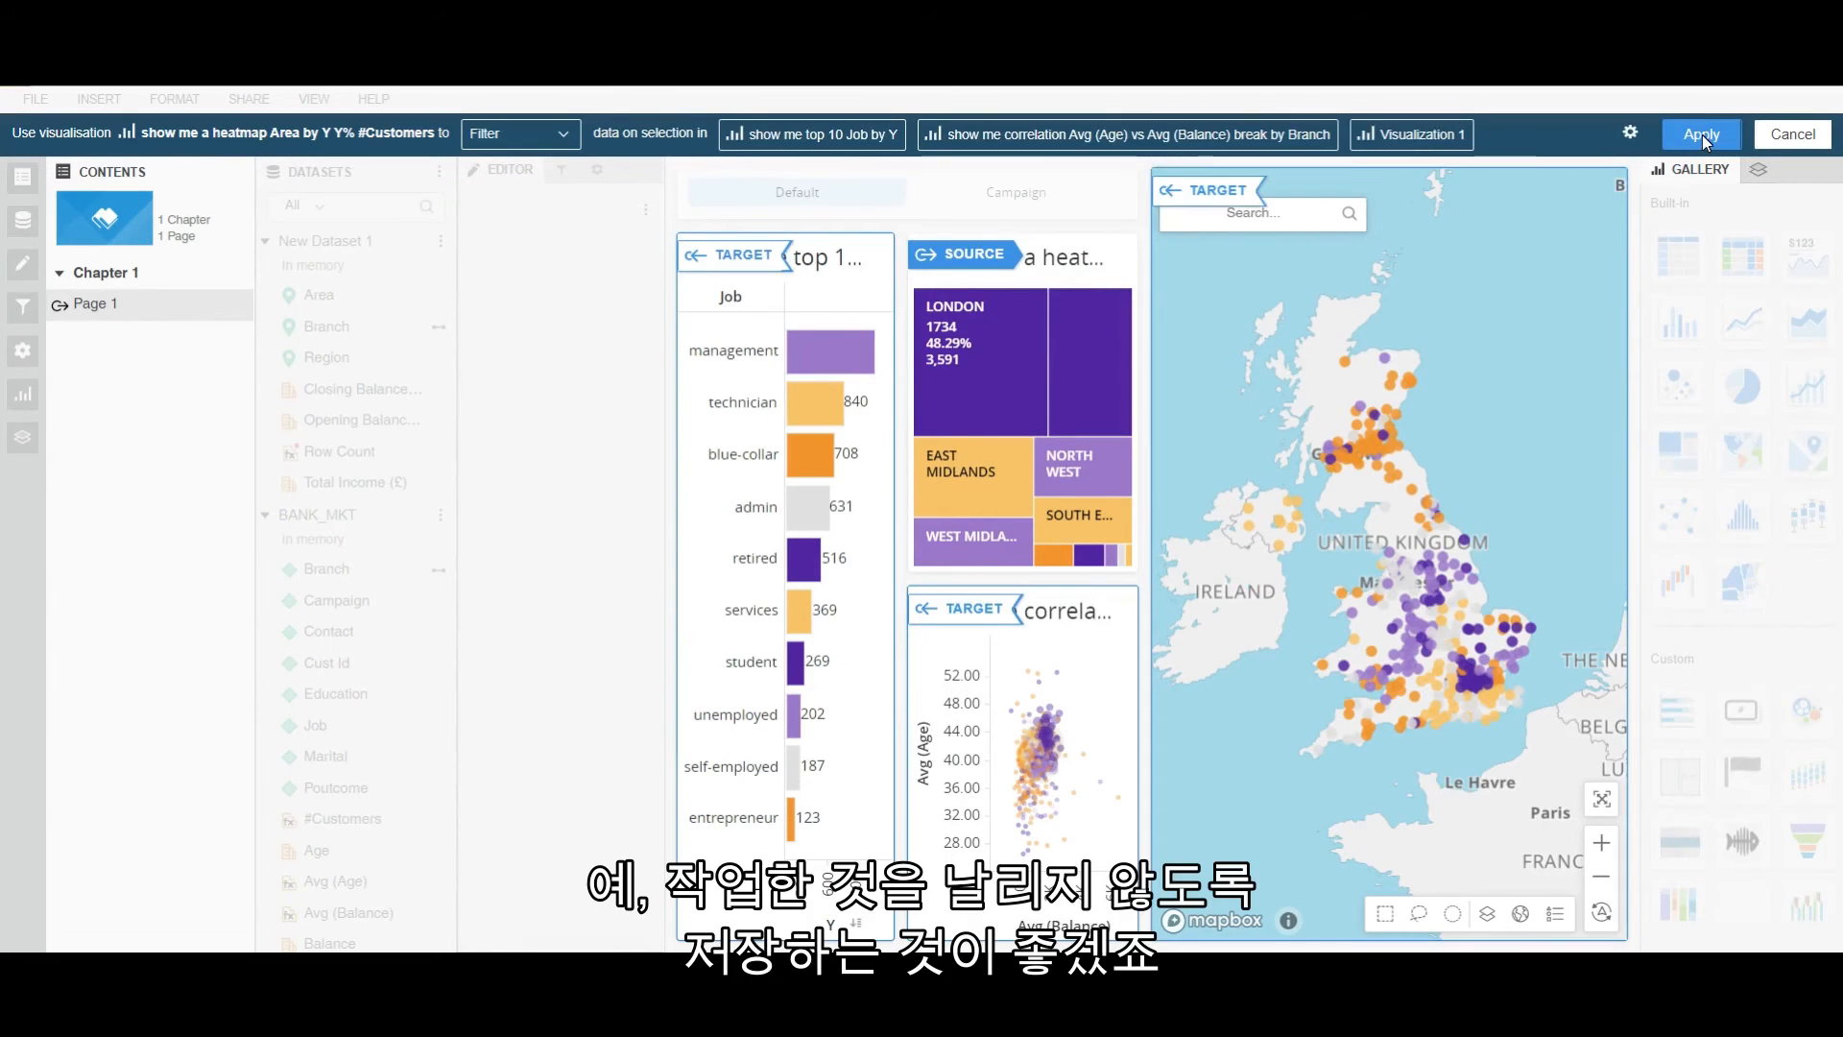
{"action": "left_click", "coordinate": [1701, 134]}
{"action": "left_click", "coordinate": [144, 135]}
{"action": "left_click", "coordinate": [1021, 605]}
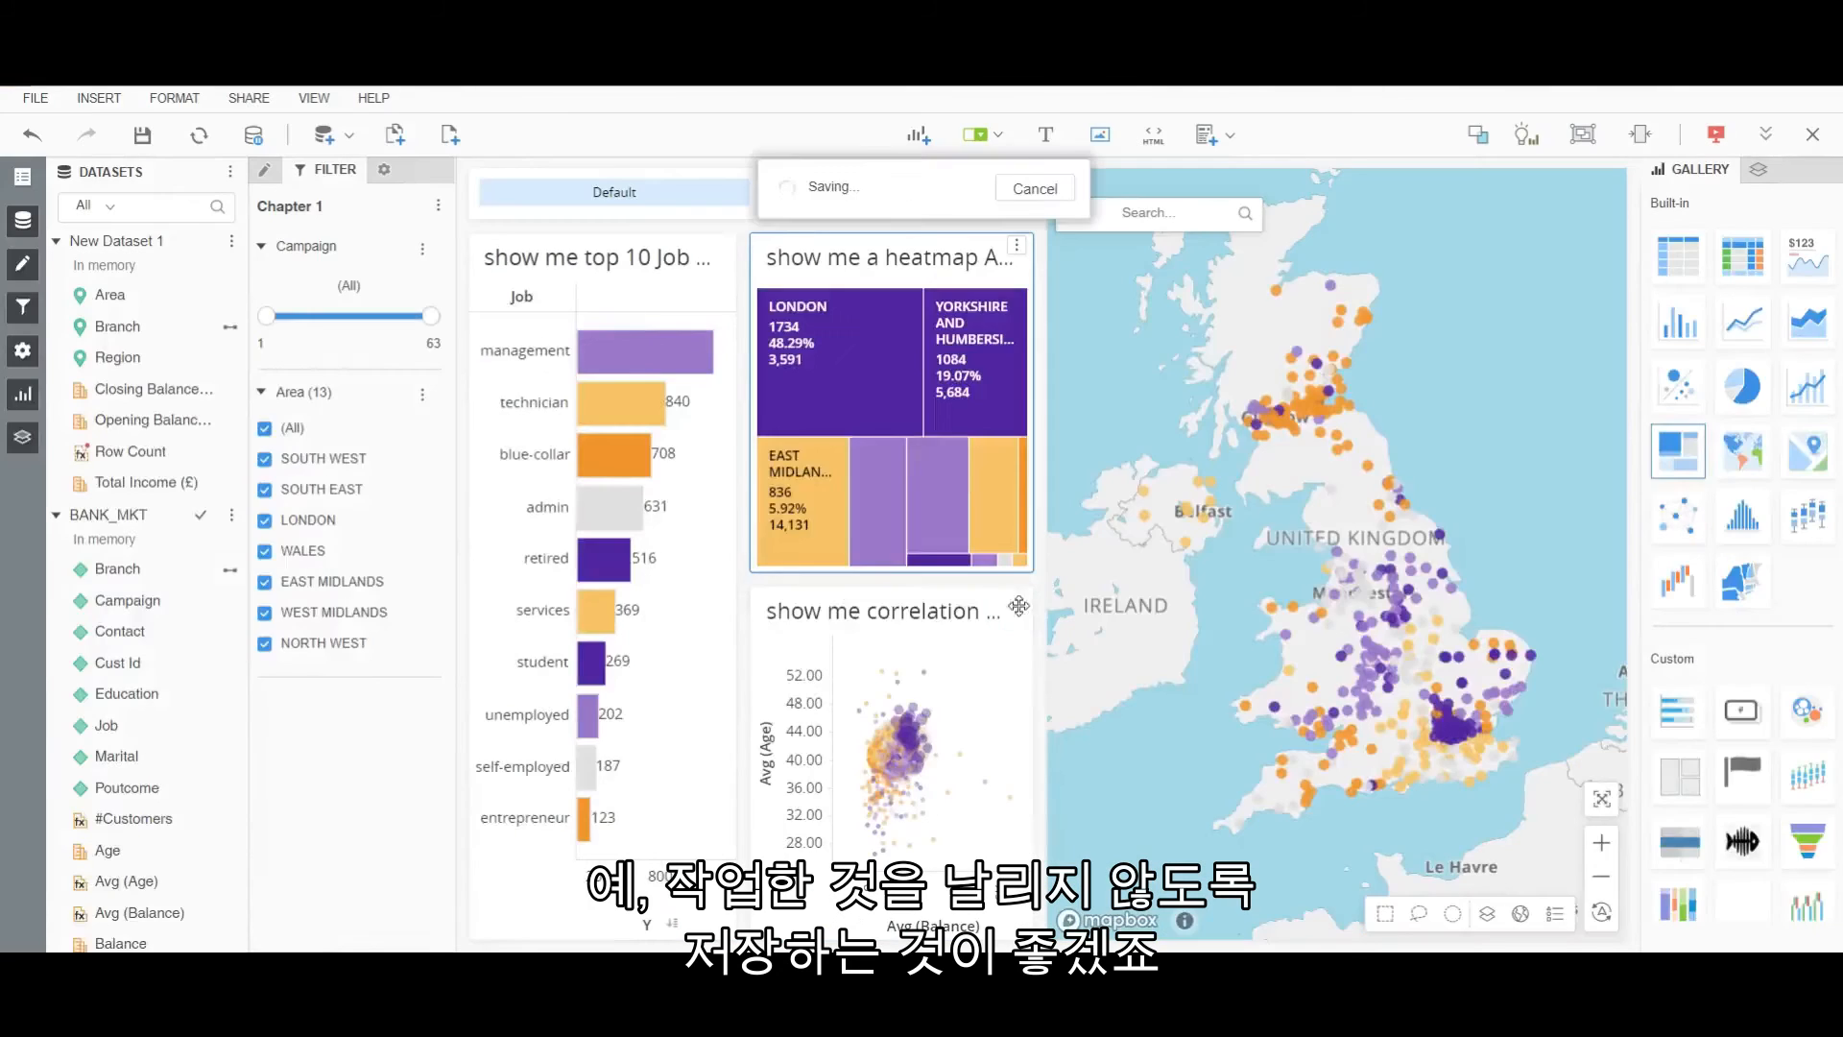
Save the dossier under the name 'Campaign Analysis', run it, and launch it in Library.
{"action": "left_click_drag", "start_coordinate": [893, 515], "coordinate": [735, 503]}
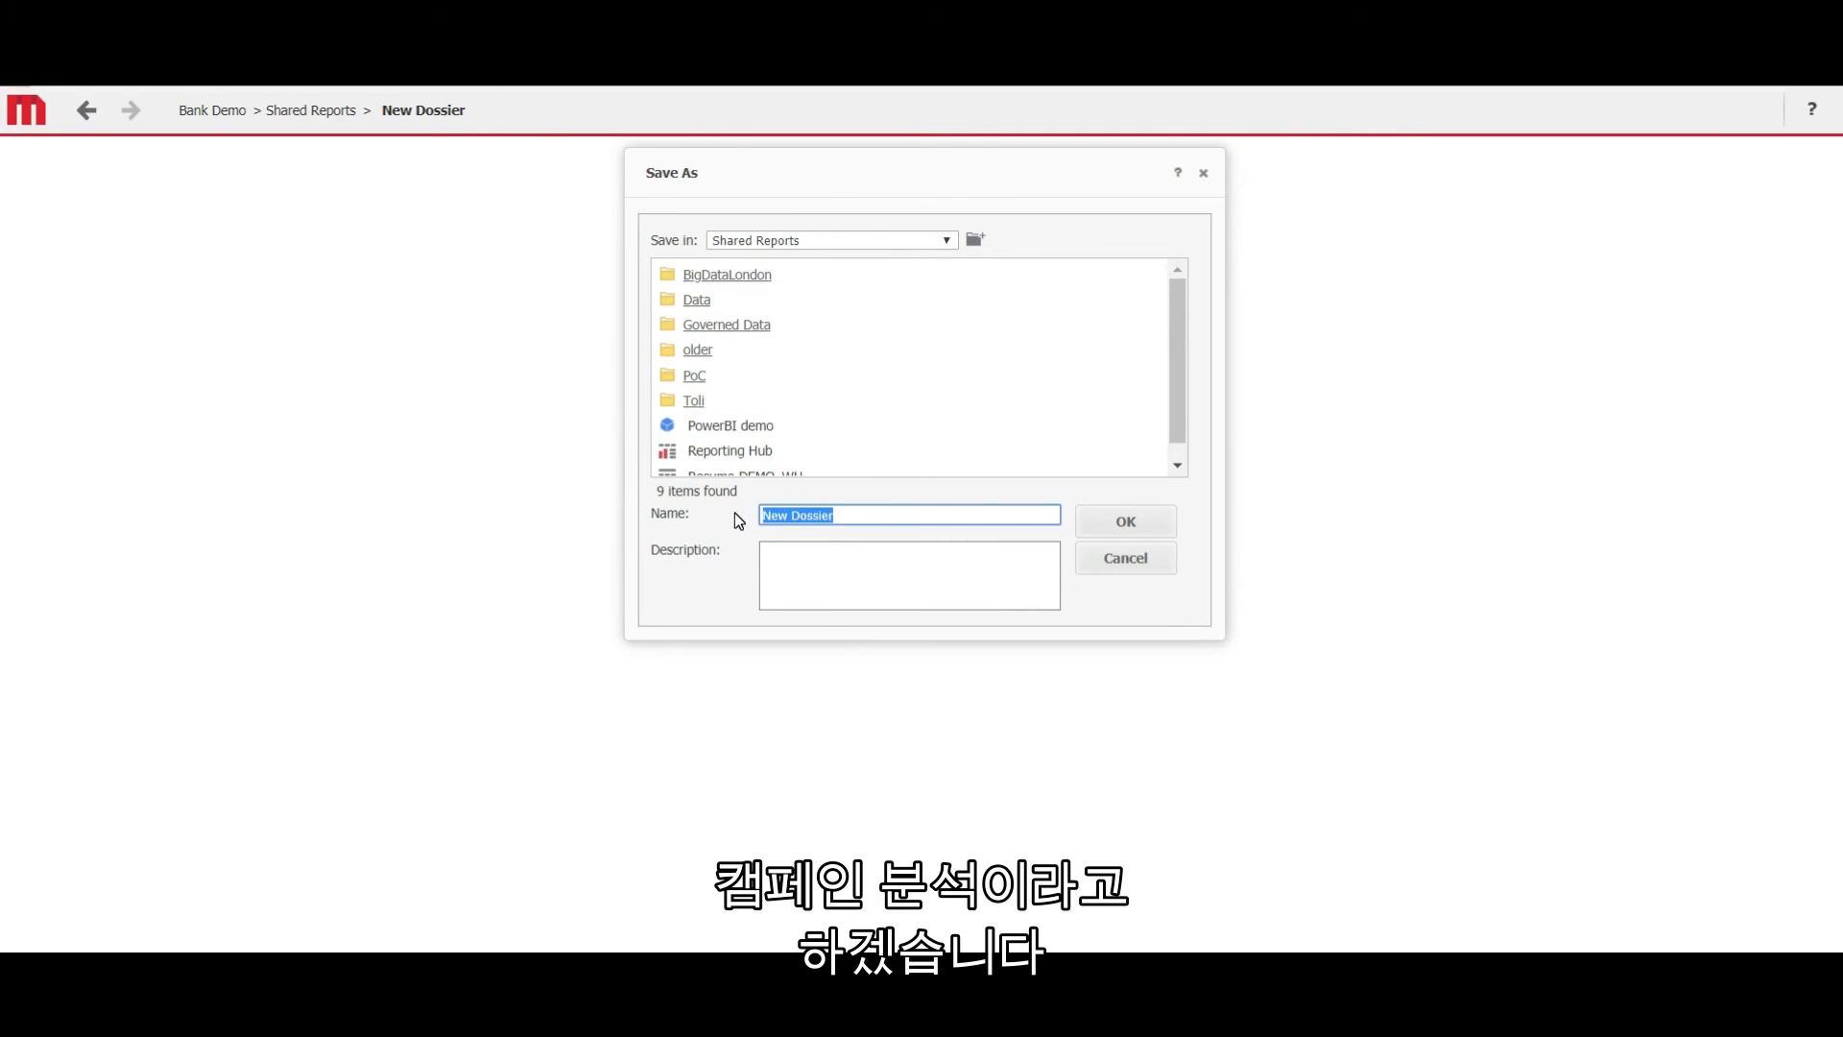
{"action": "type", "text": "Campaign A"}
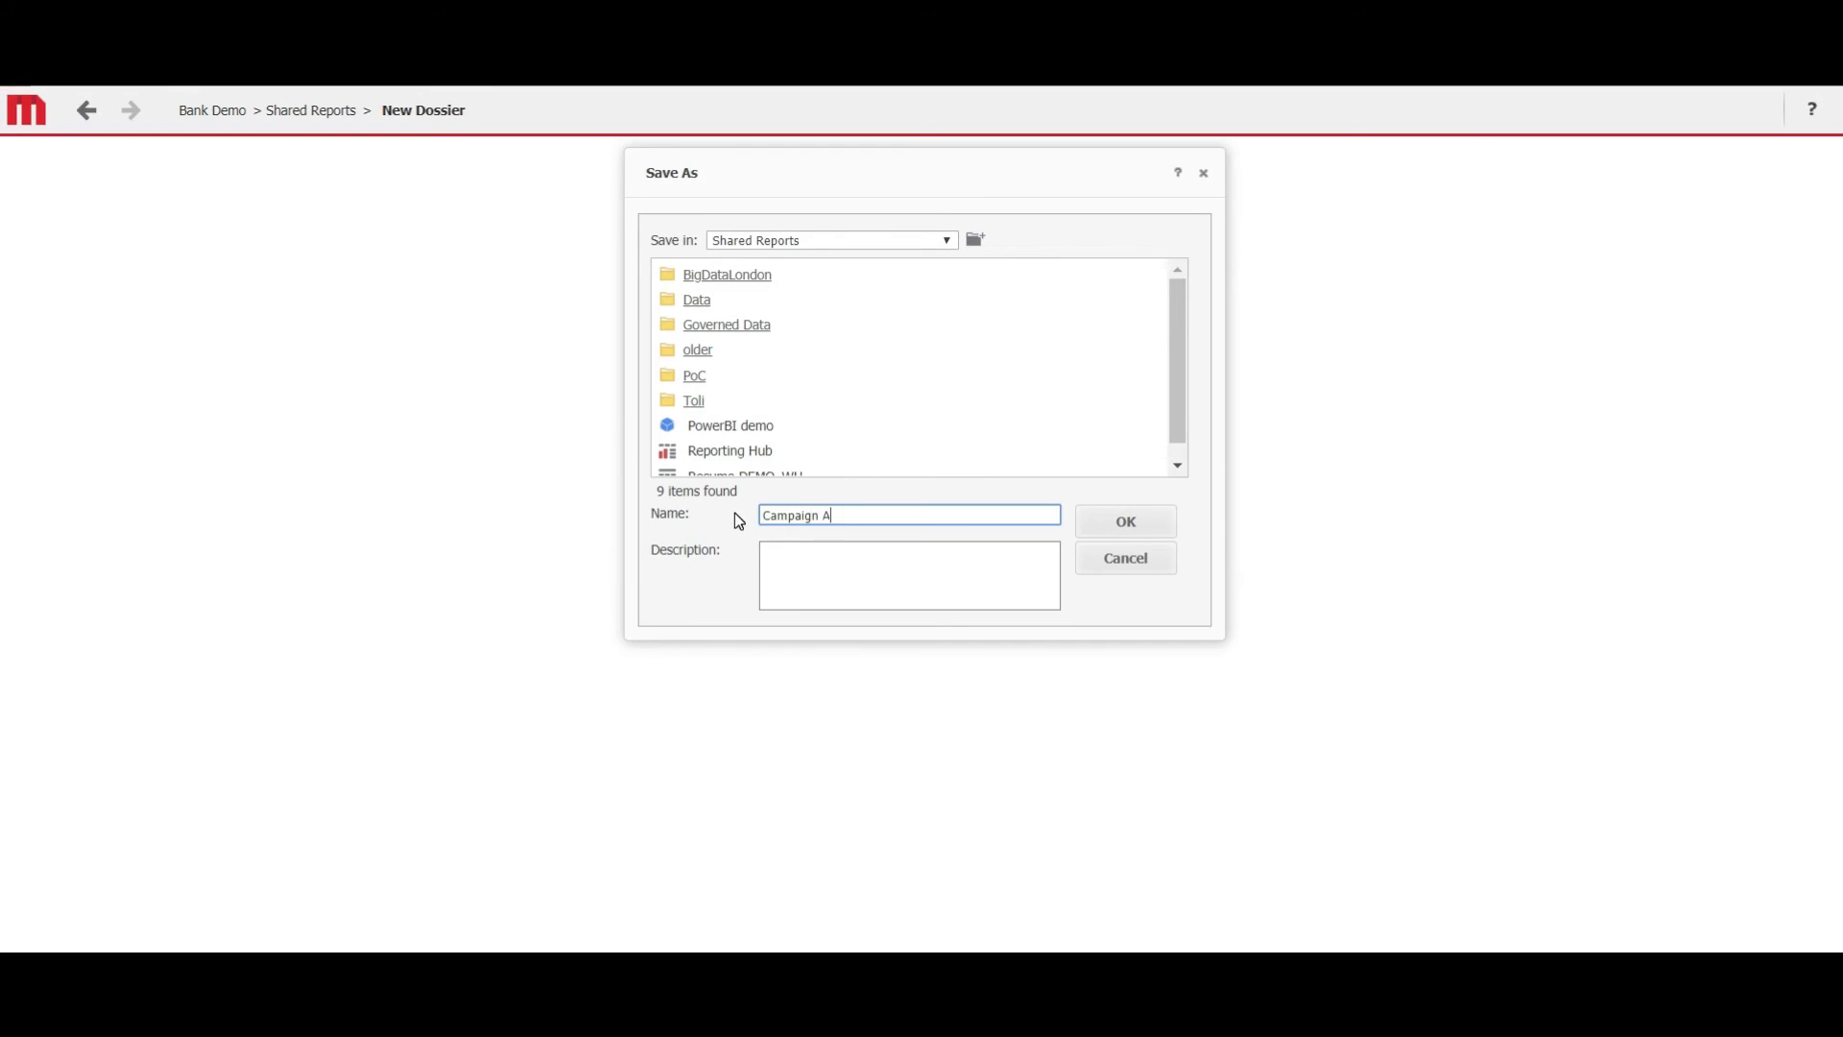
{"action": "type", "text": "nalysis"}
{"action": "left_click", "coordinate": [1118, 521]}
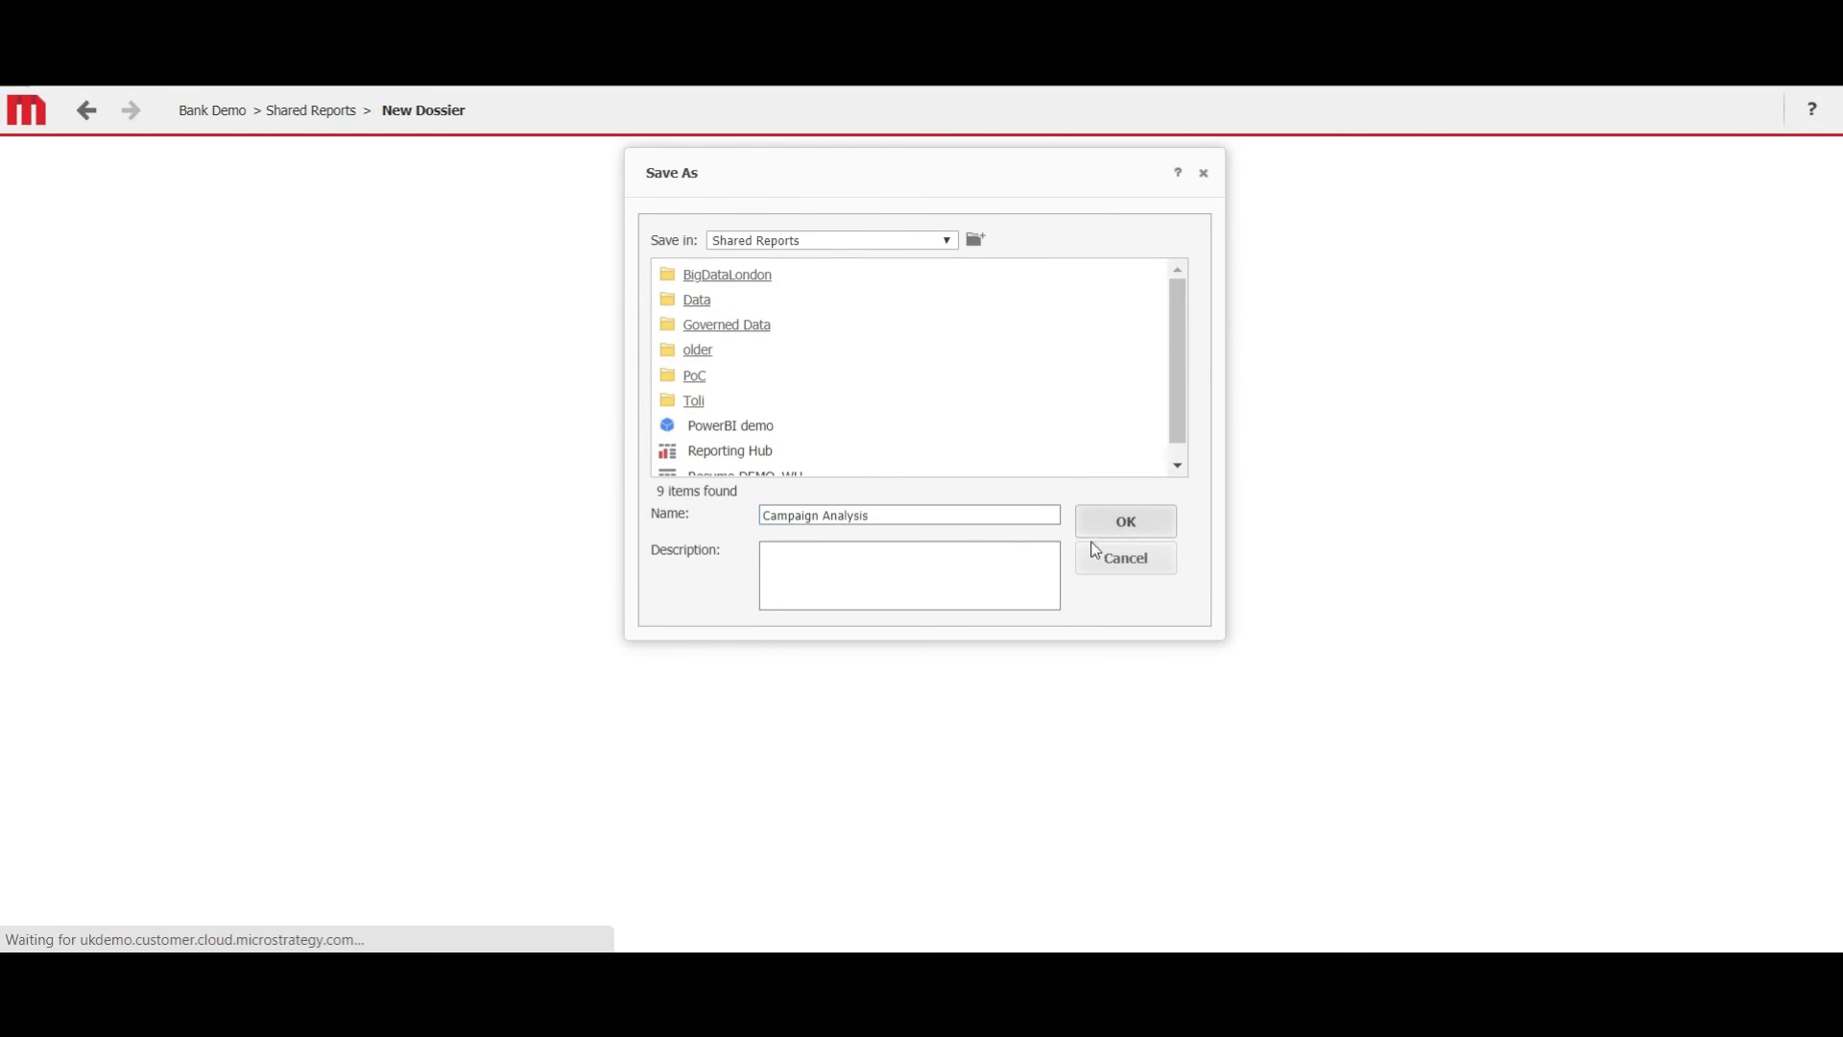
{"action": "left_click", "coordinate": [979, 254]}
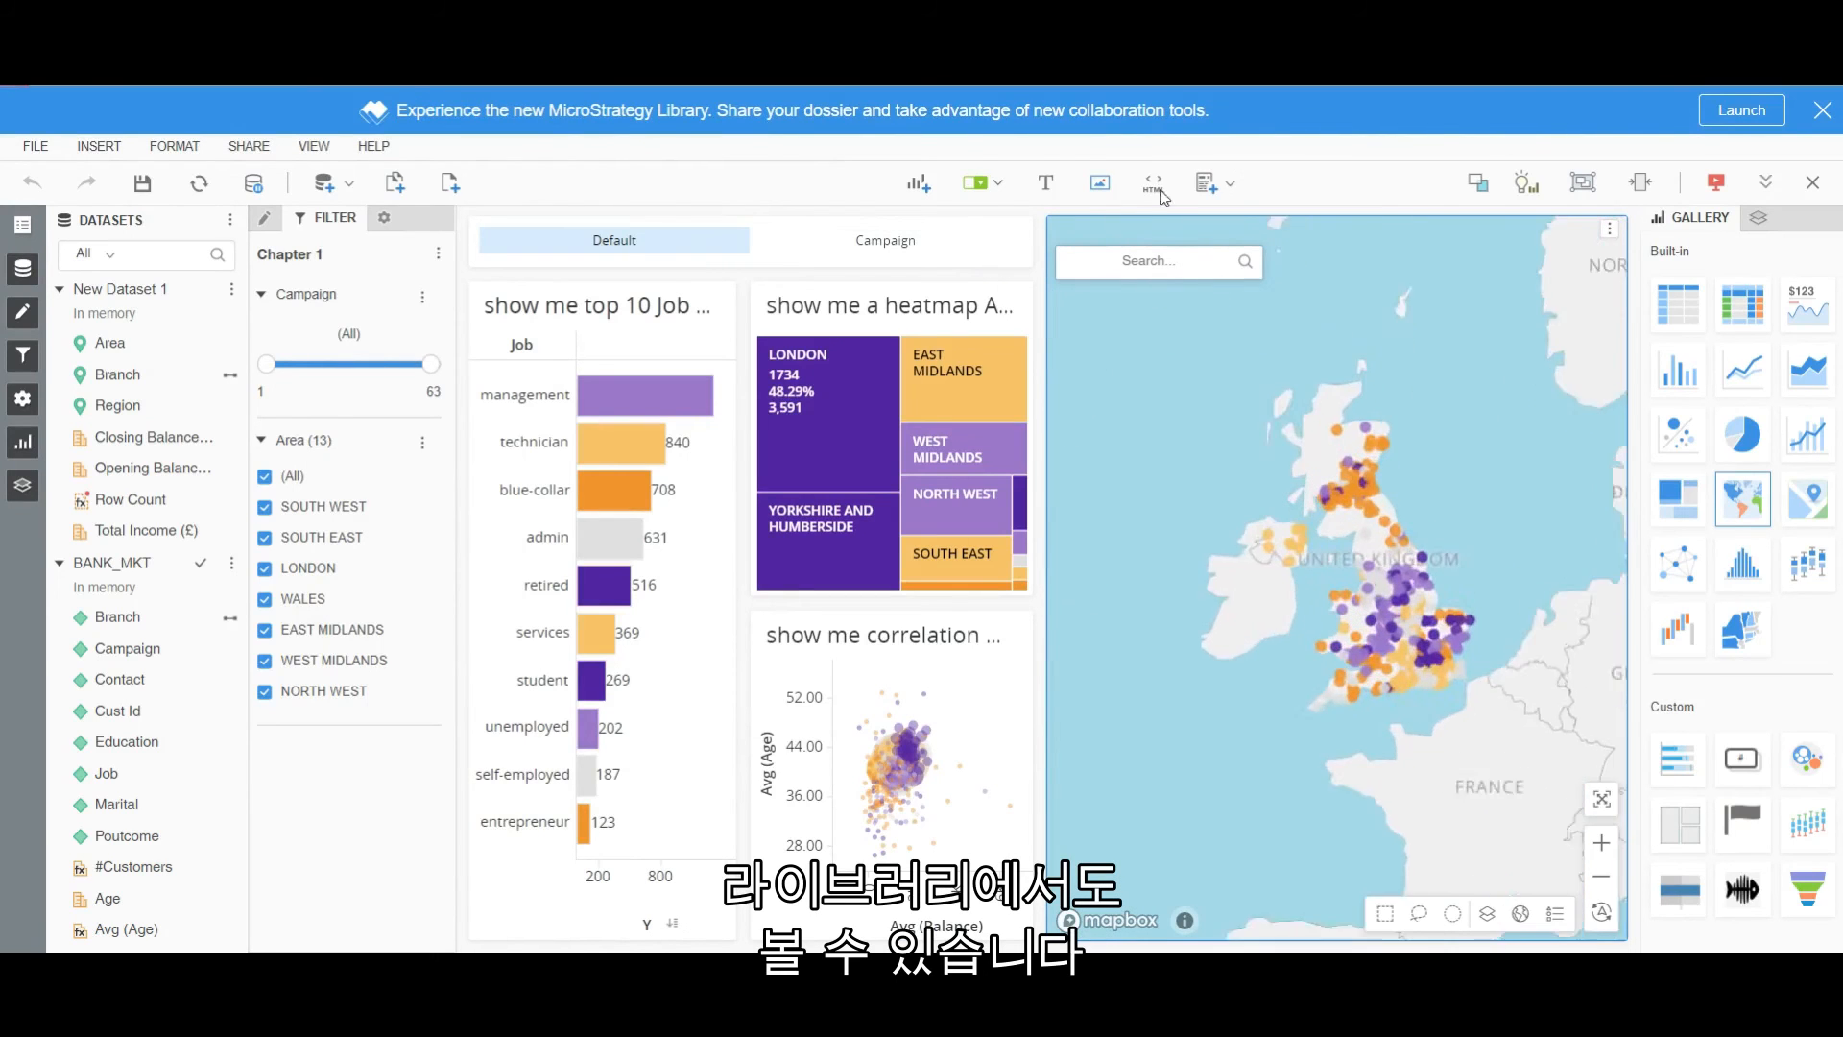
{"action": "left_click", "coordinate": [1733, 112]}
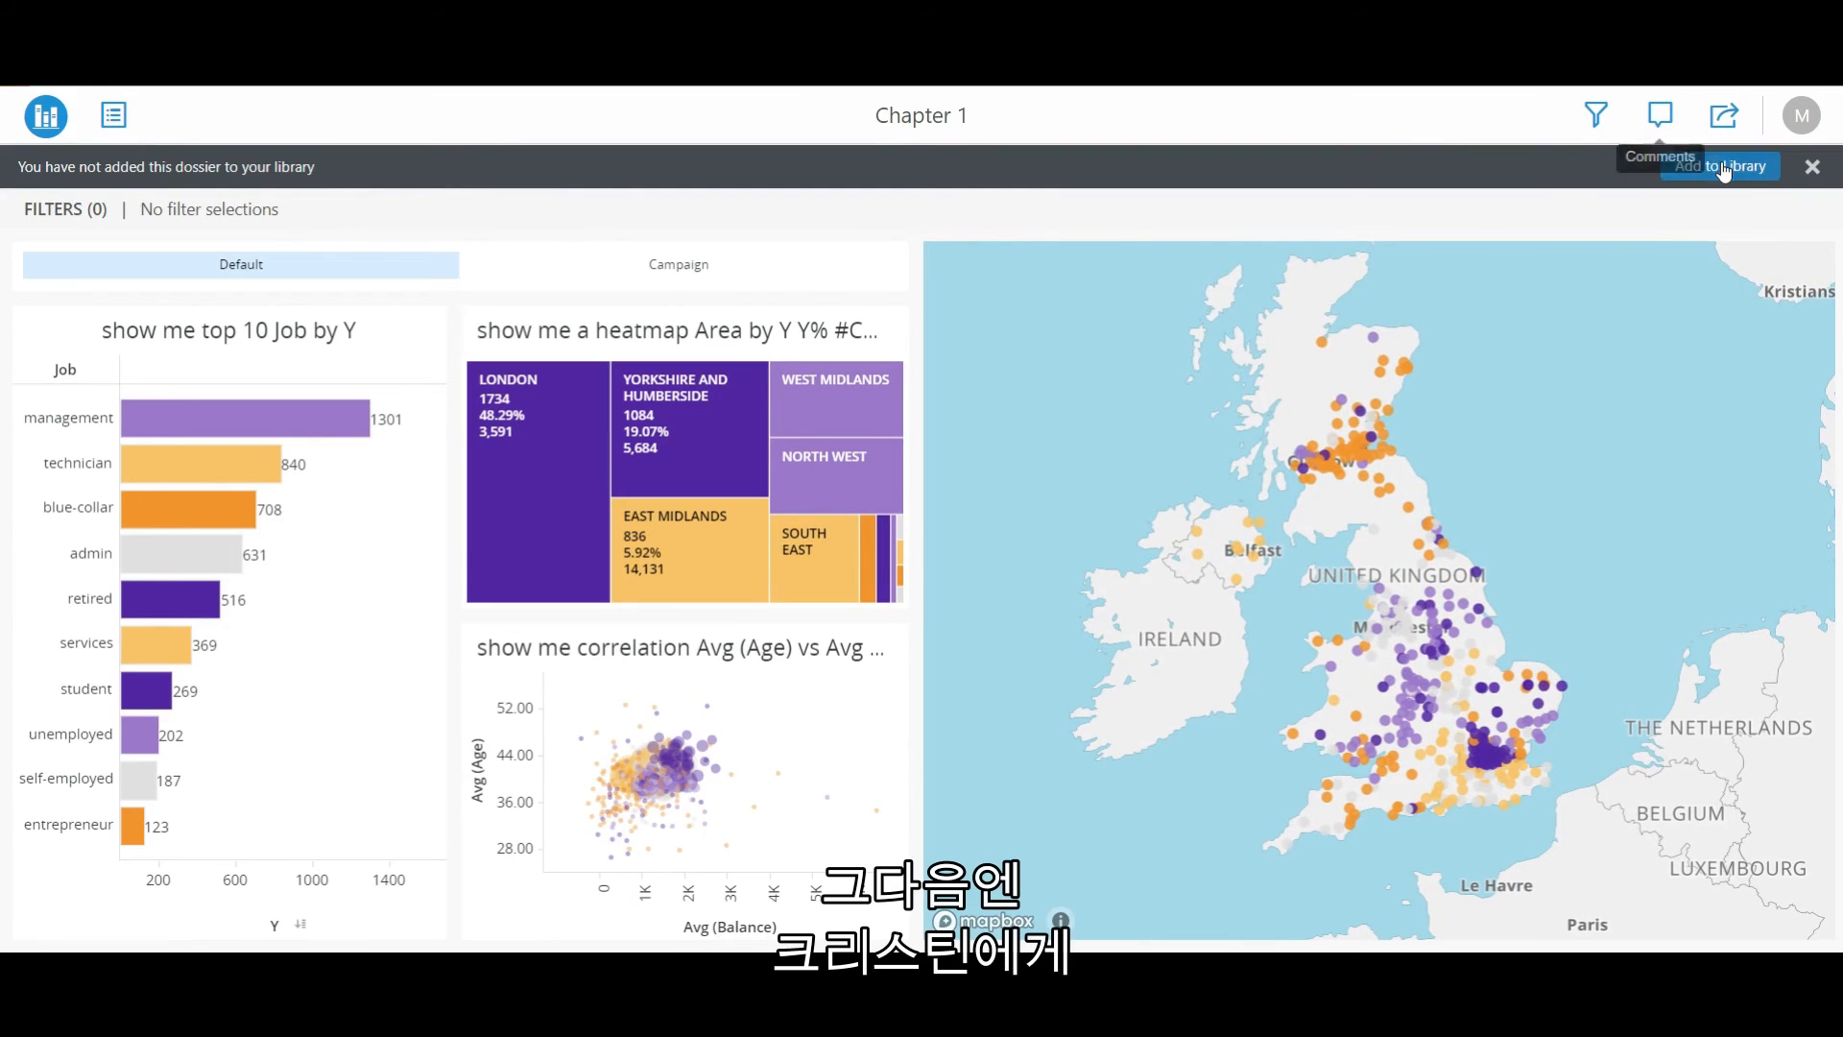
Add the dossier to the library and filter Area to EAST MIDLANDS and WEST MIDLANDS only.
{"action": "left_click", "coordinate": [1723, 166]}
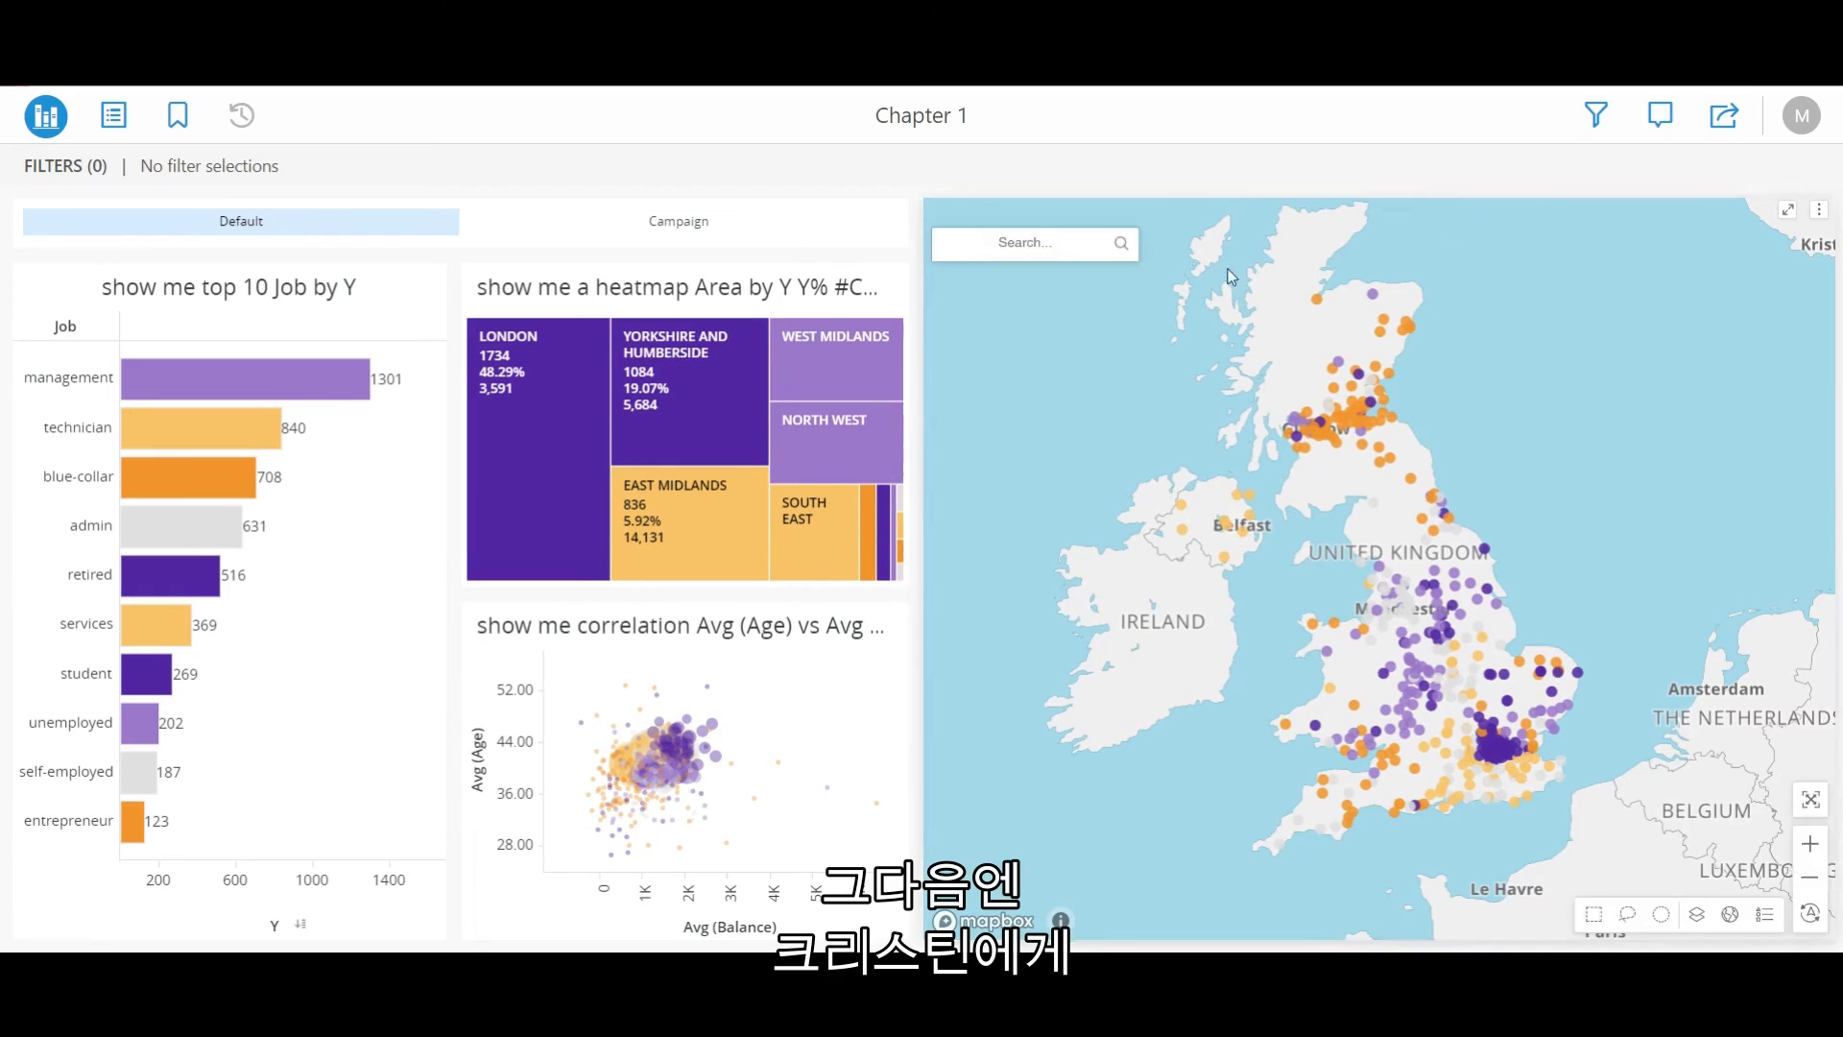
{"action": "left_click", "coordinate": [1596, 116]}
{"action": "left_click", "coordinate": [1662, 408]}
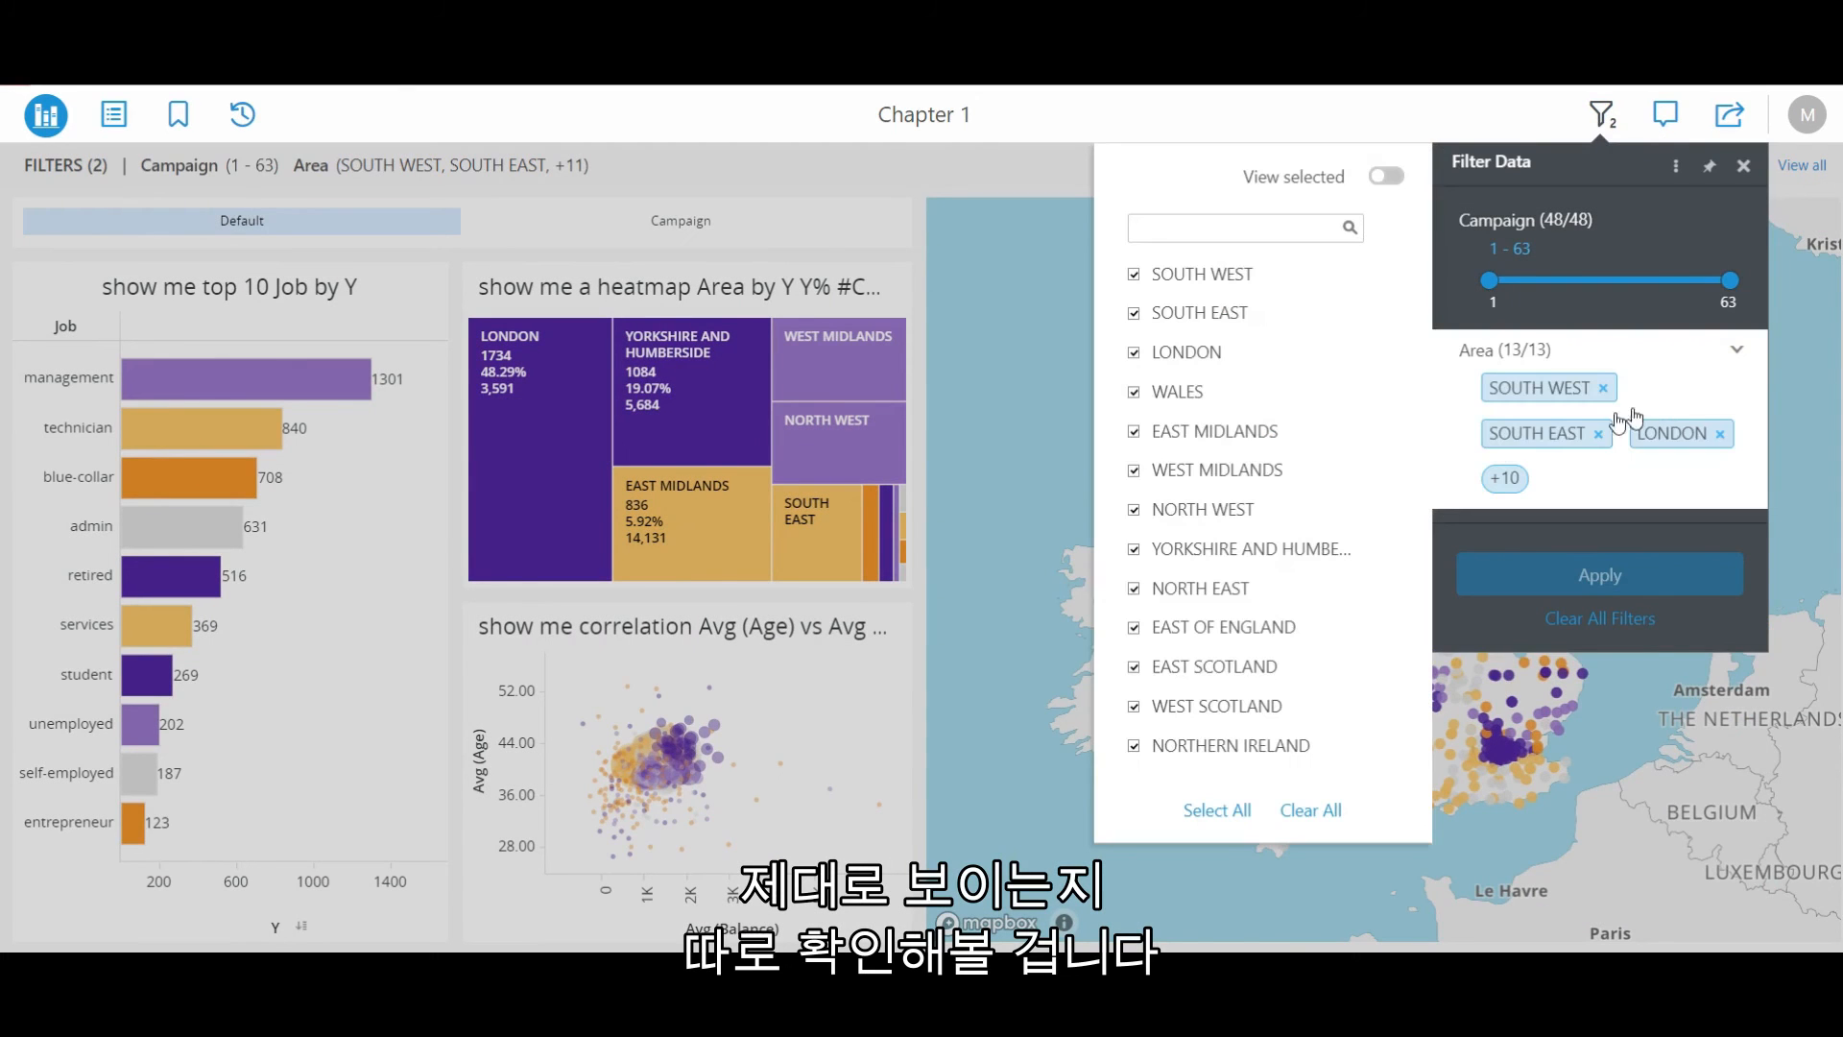
{"action": "left_click", "coordinate": [1382, 431]}
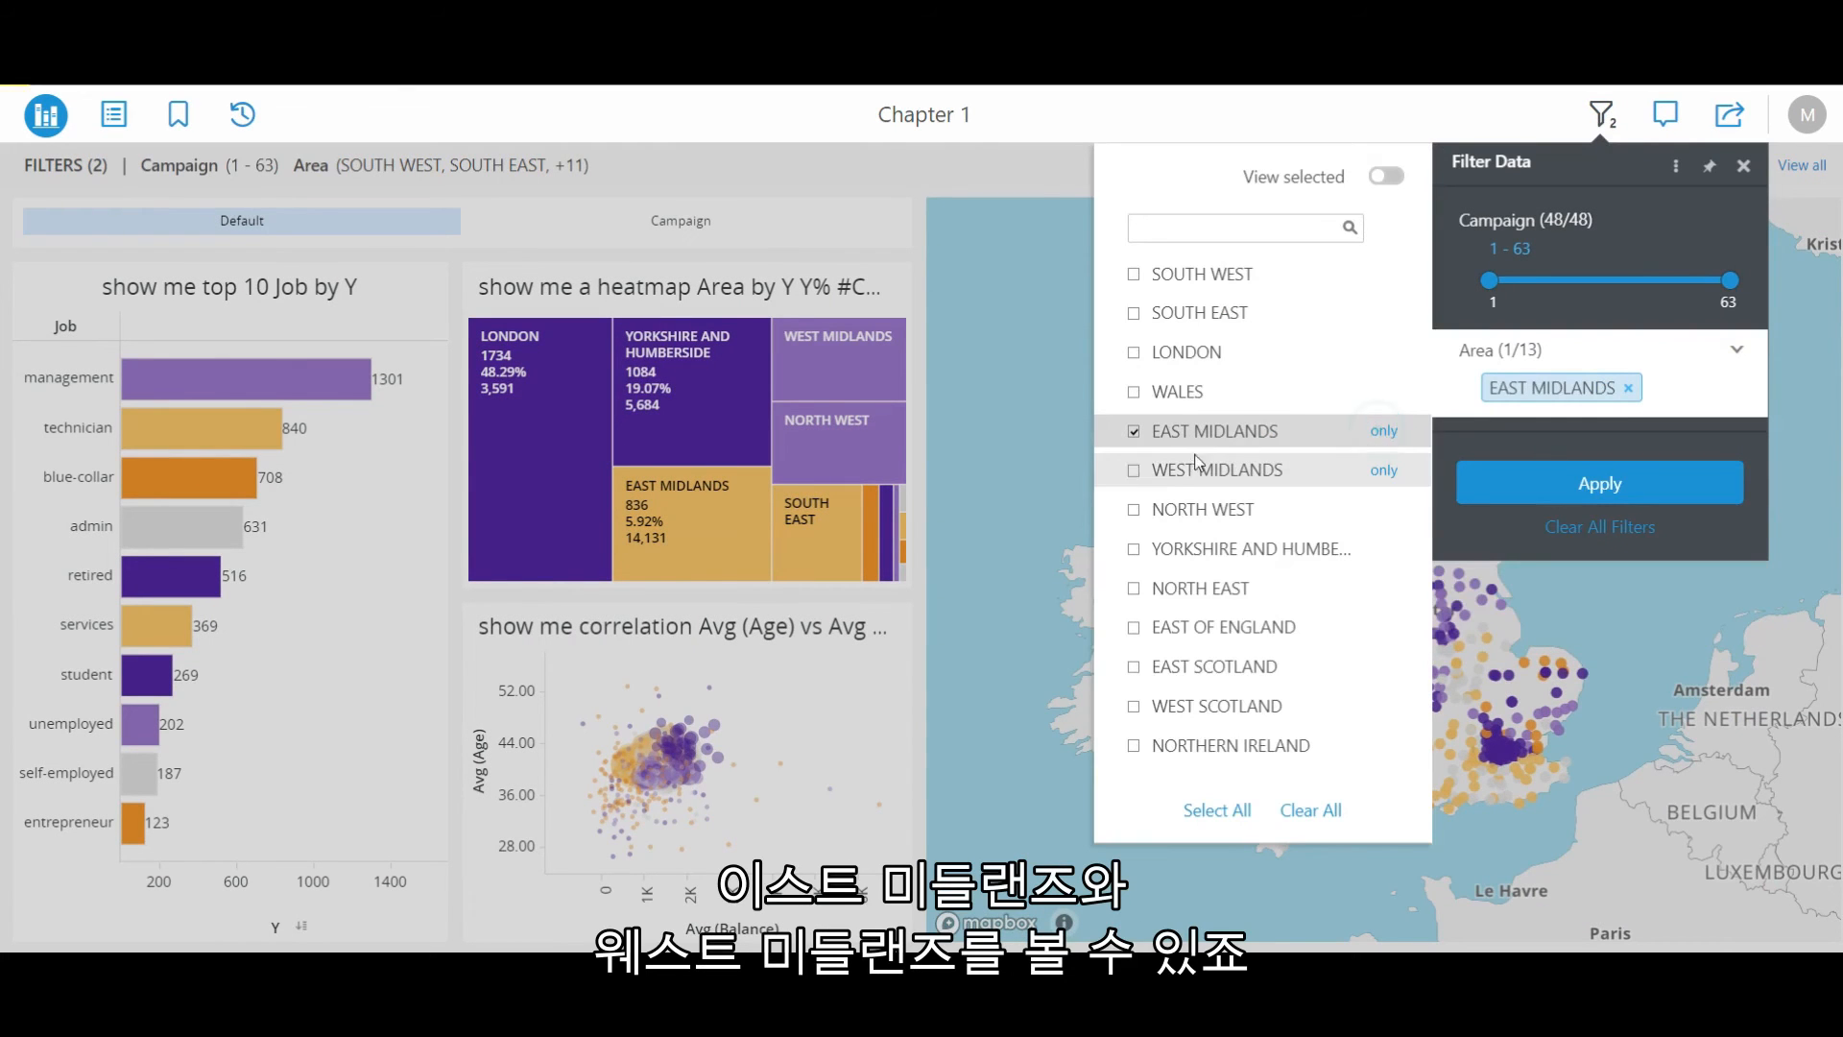
{"action": "left_click", "coordinate": [1134, 470]}
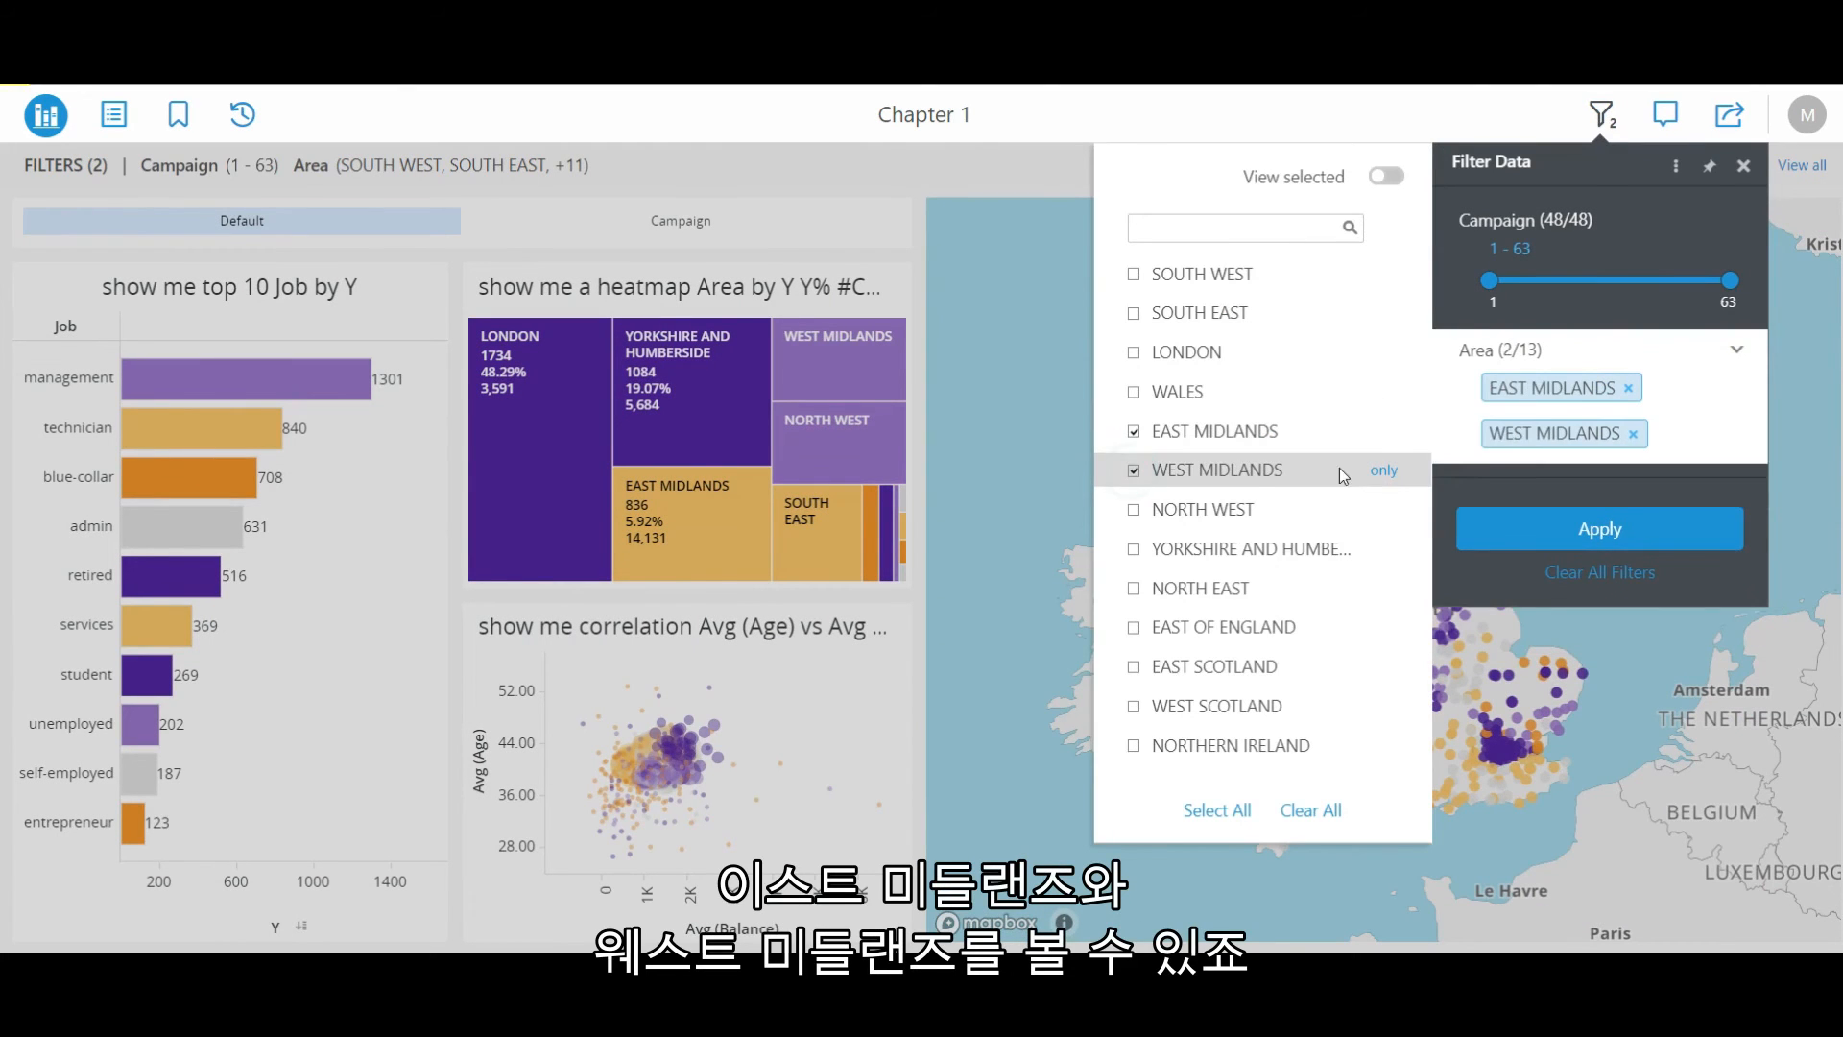
{"action": "left_click", "coordinate": [1530, 535]}
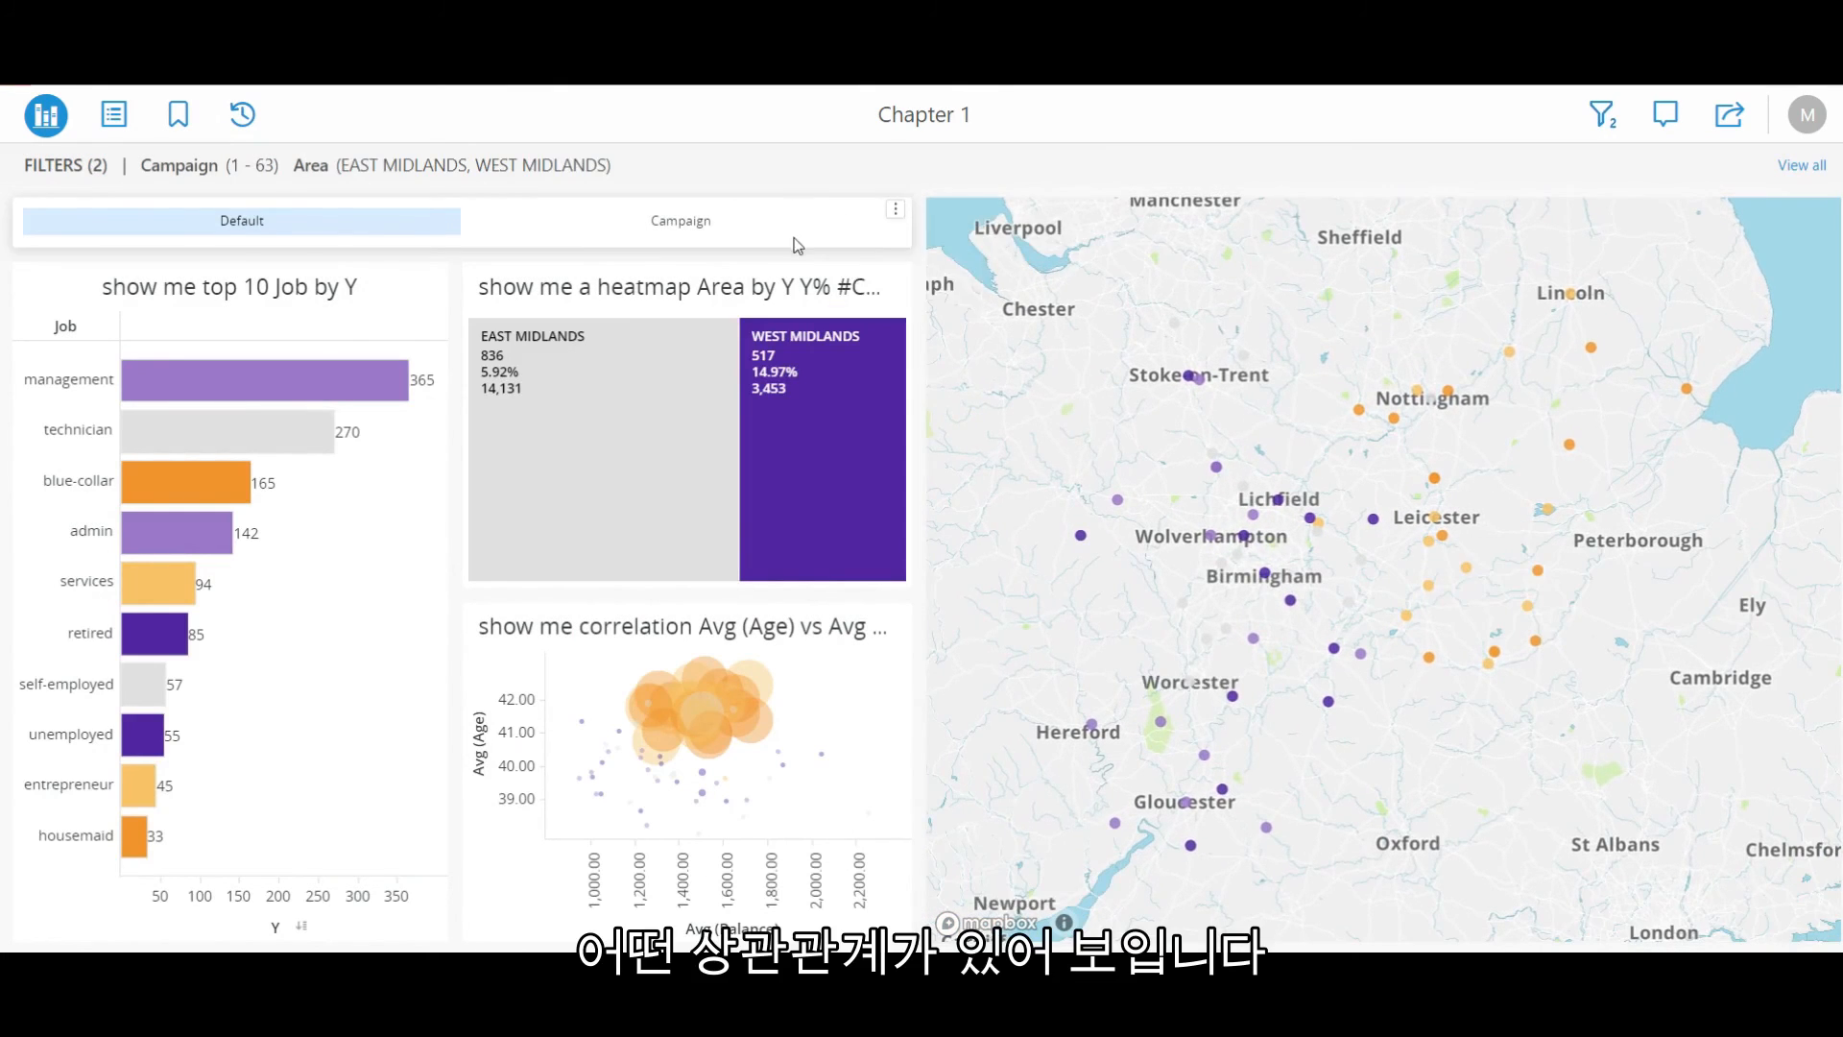
Switch to the Campaign view and narrow the Campaign filter range to 1–6.
{"action": "left_click", "coordinate": [696, 229]}
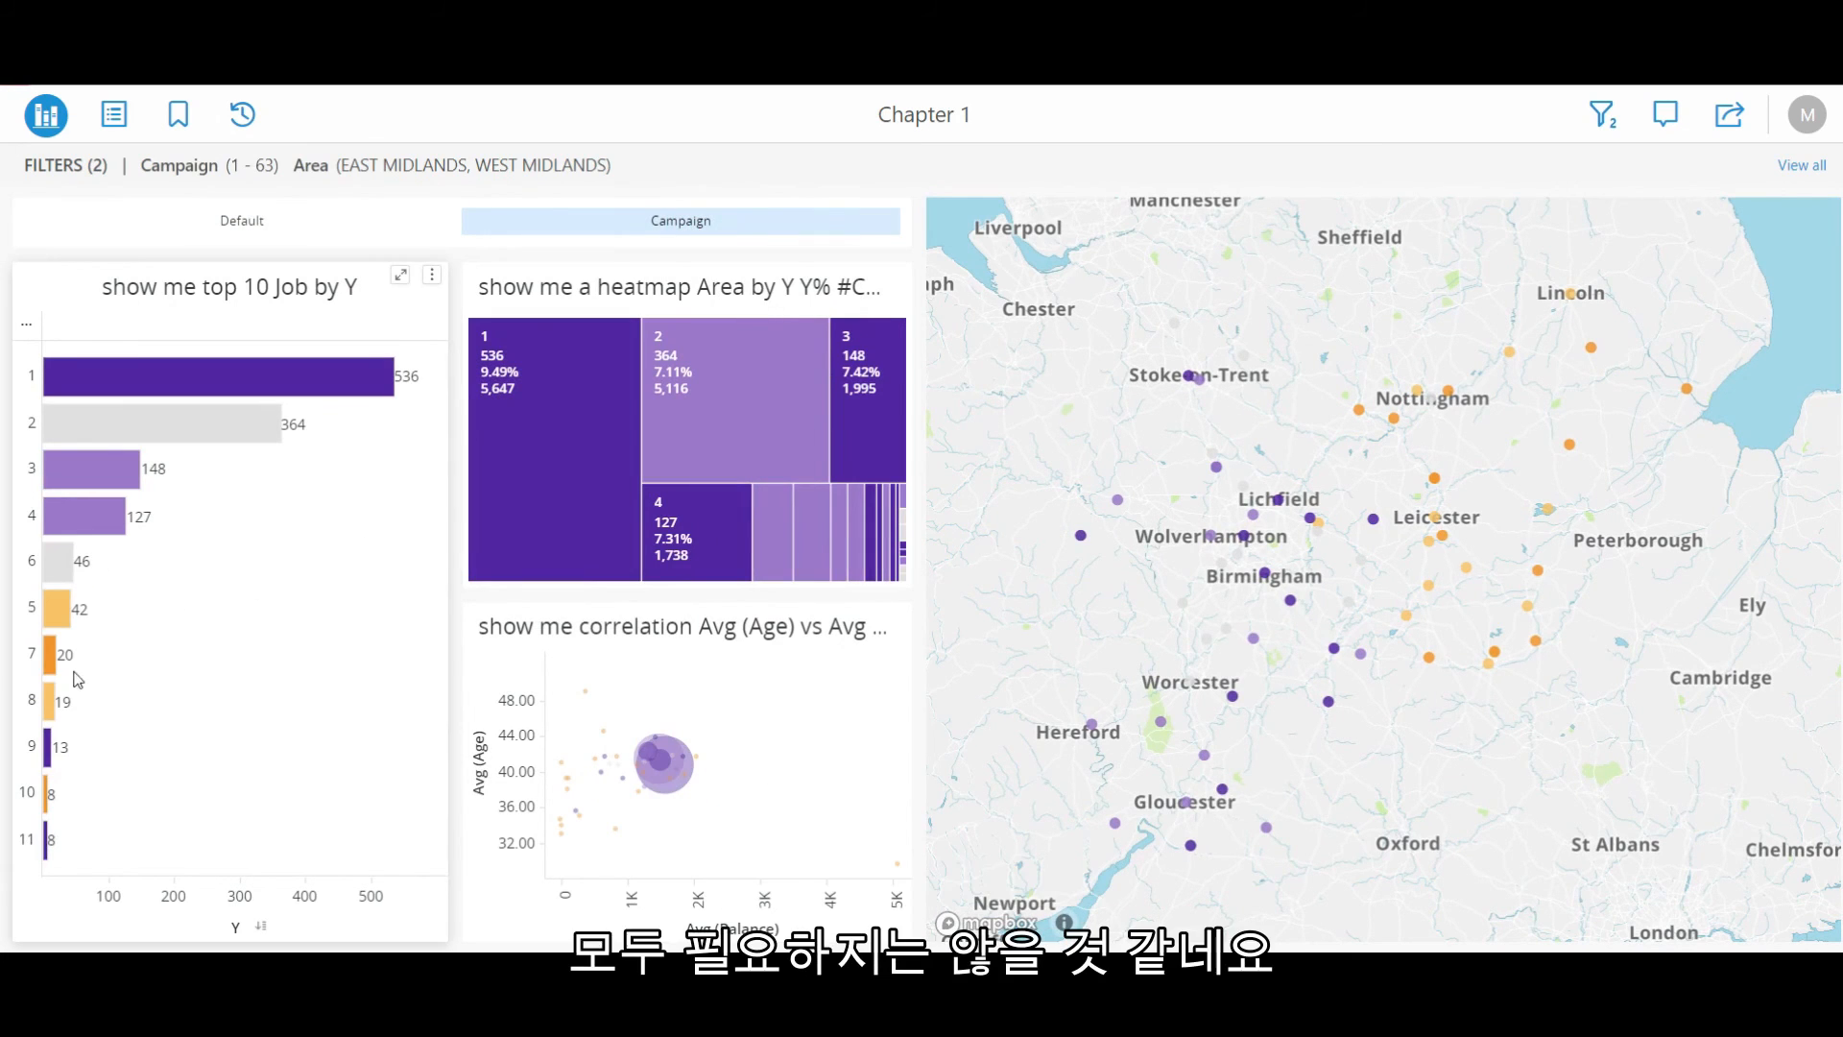
{"action": "mouse_move", "coordinate": [54, 622]}
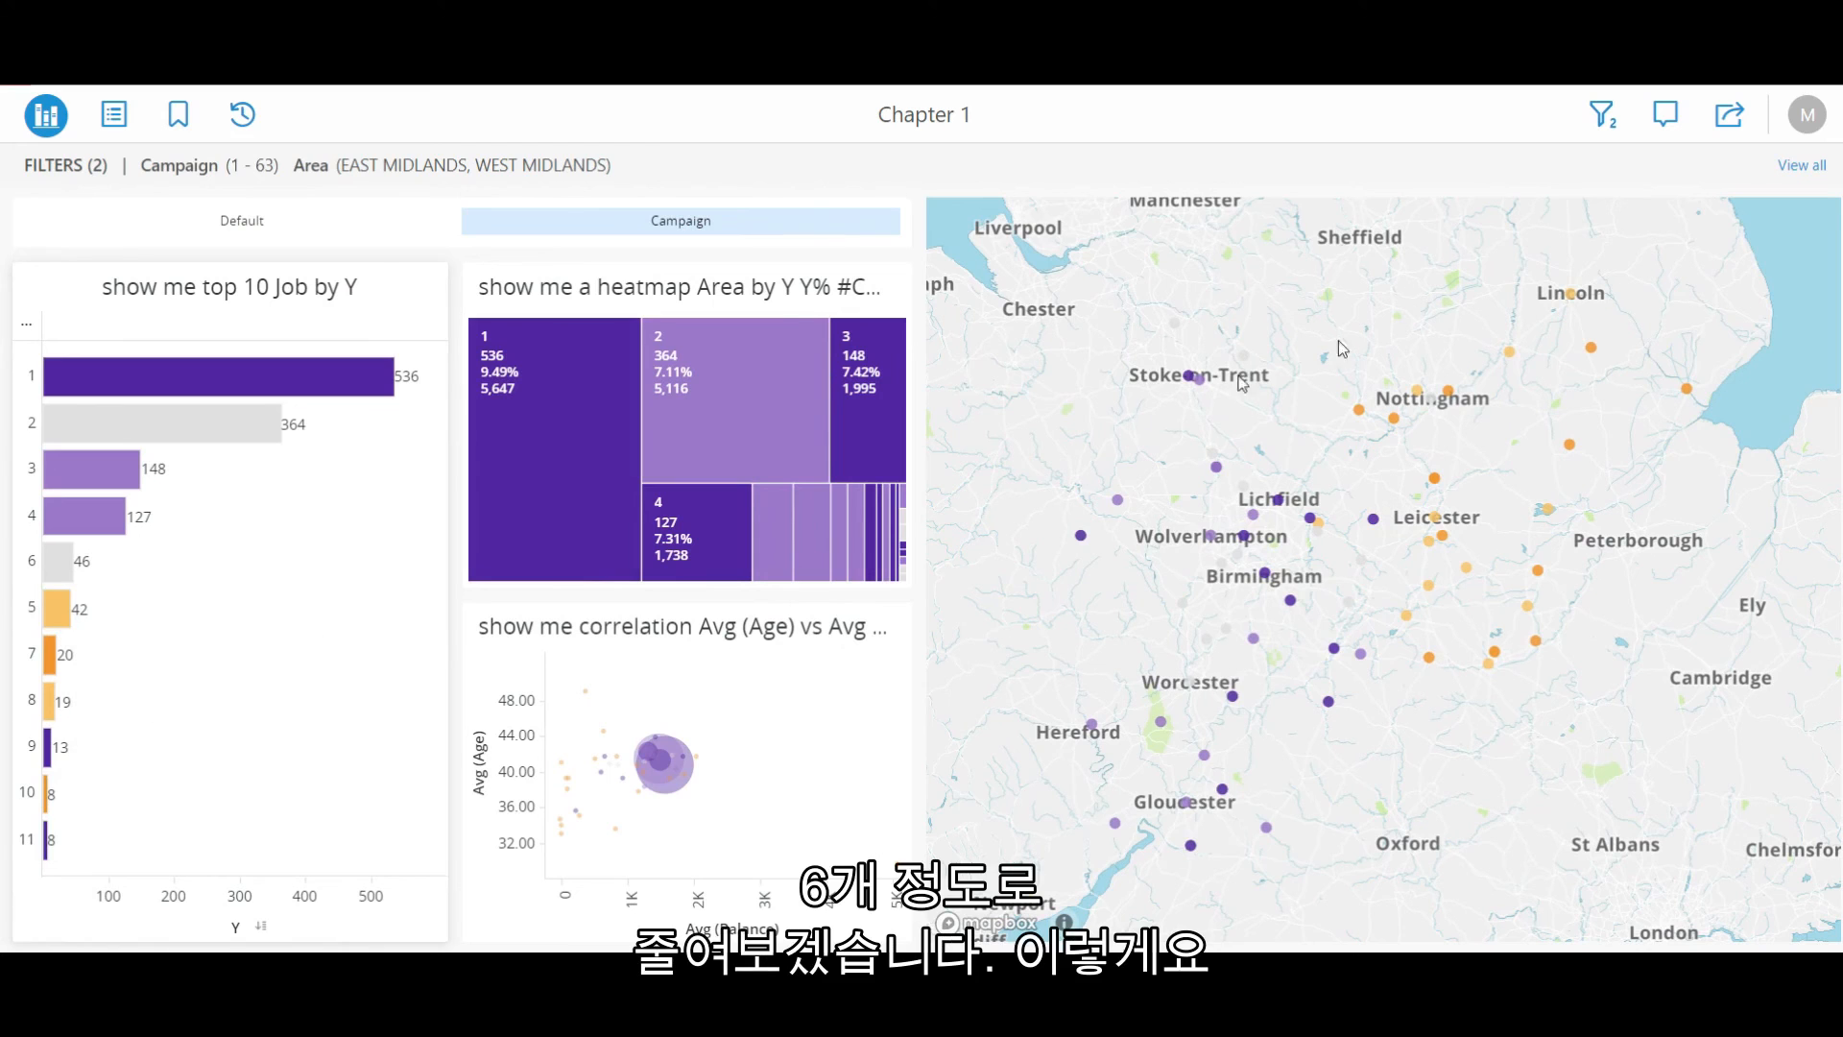
{"action": "left_click", "coordinate": [1603, 117]}
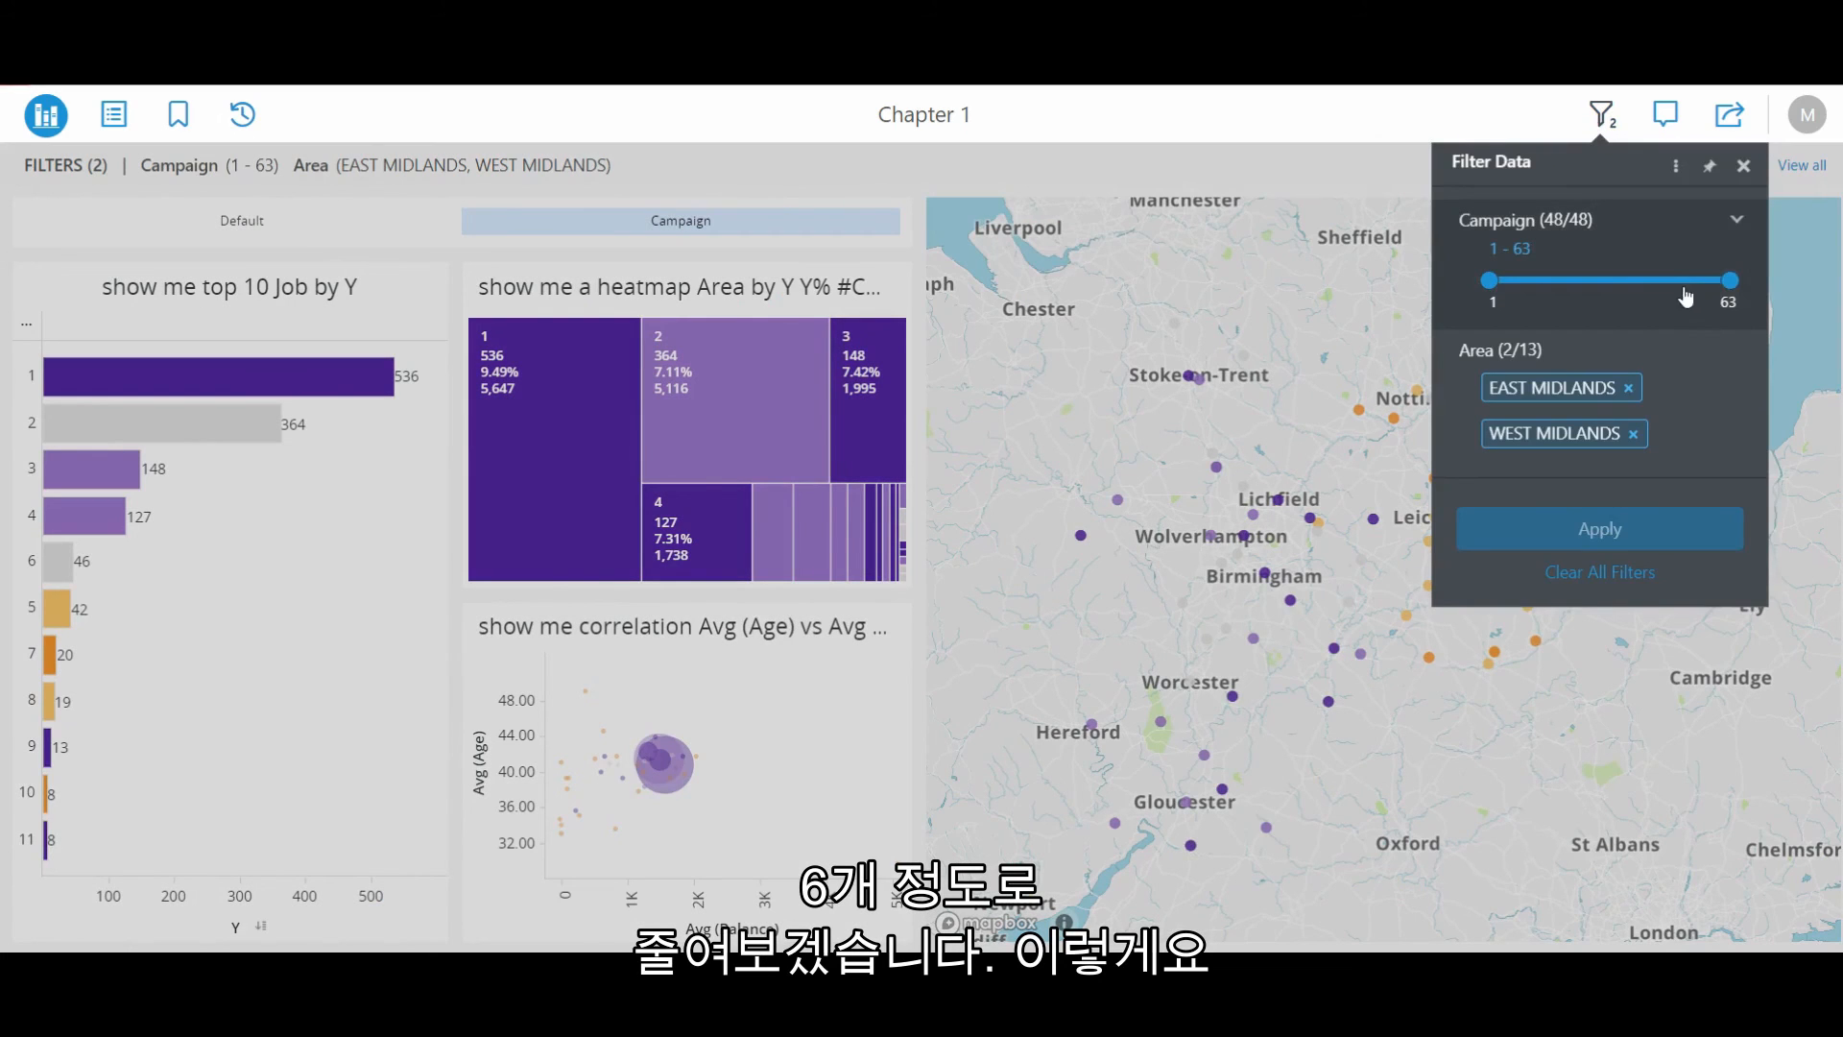
{"action": "left_click_drag", "start_coordinate": [1728, 279], "coordinate": [1520, 293]}
{"action": "left_click", "coordinate": [1609, 543]}
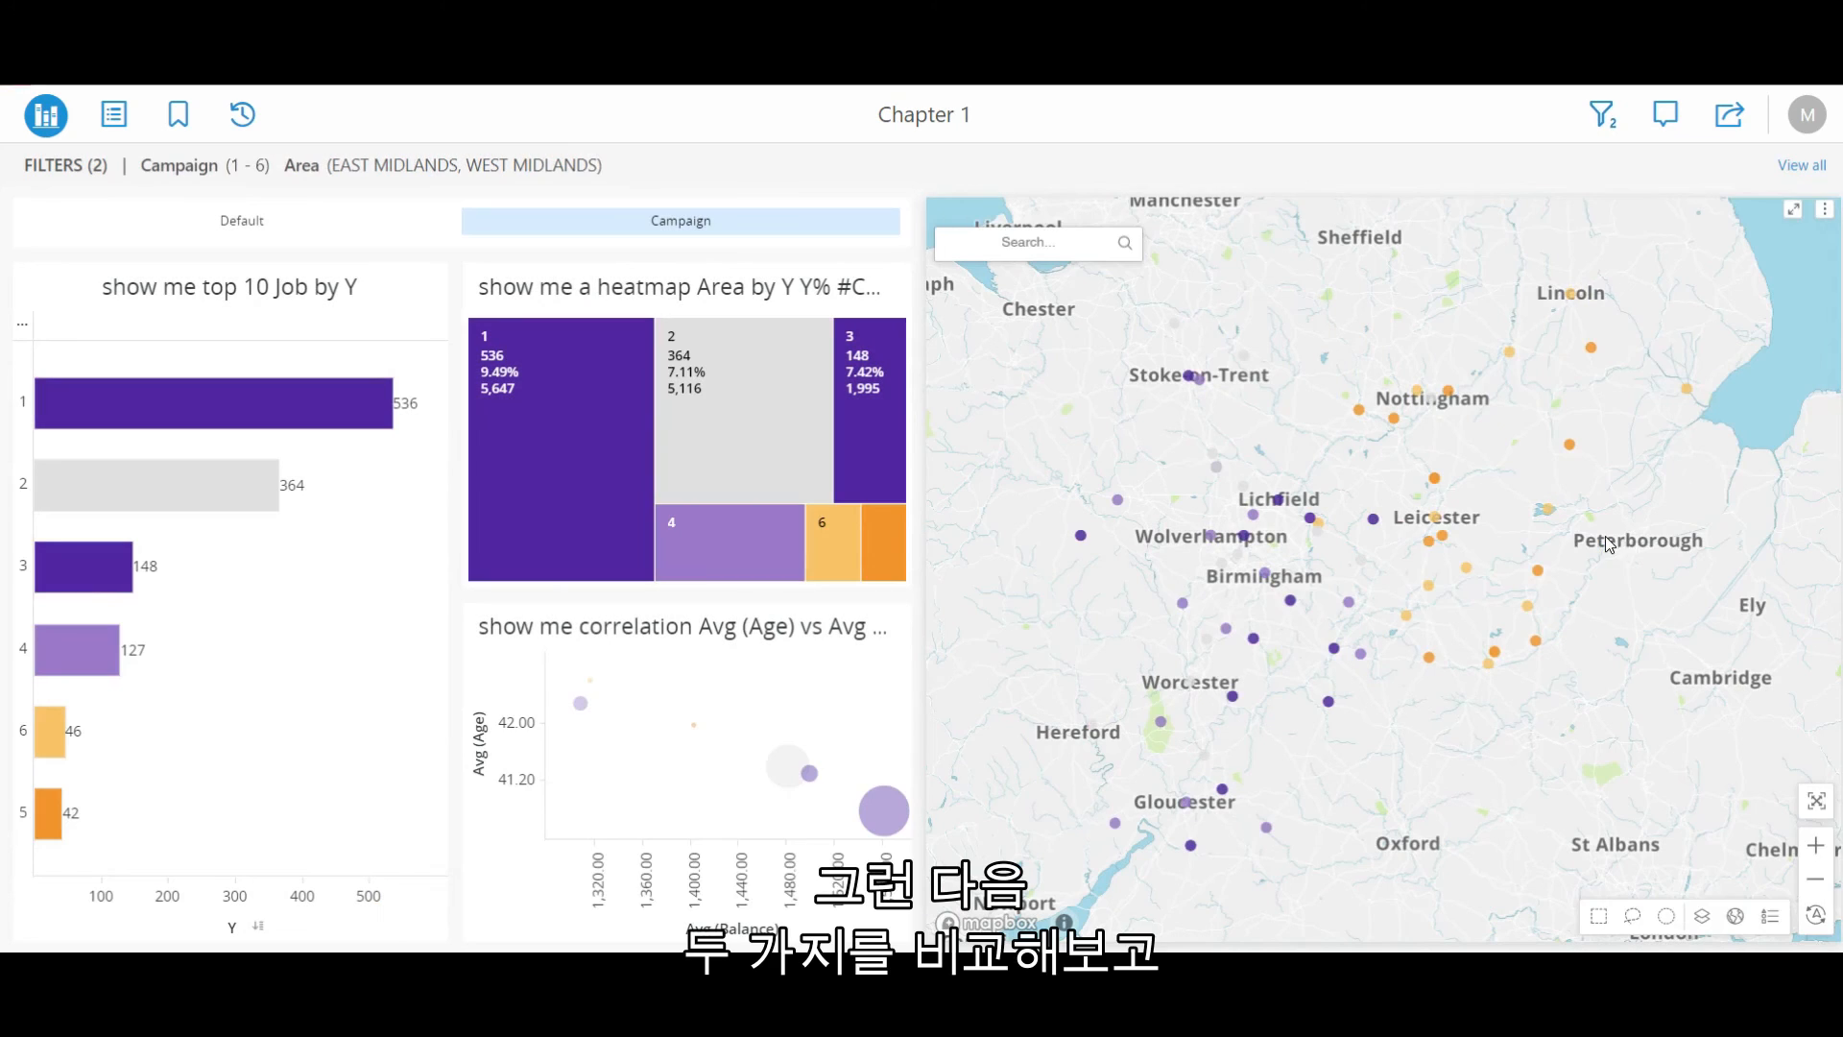
Return to Default, box-select the large scatter bubbles to confirm they're East Midlands, then deselect.
{"action": "left_click", "coordinate": [379, 227]}
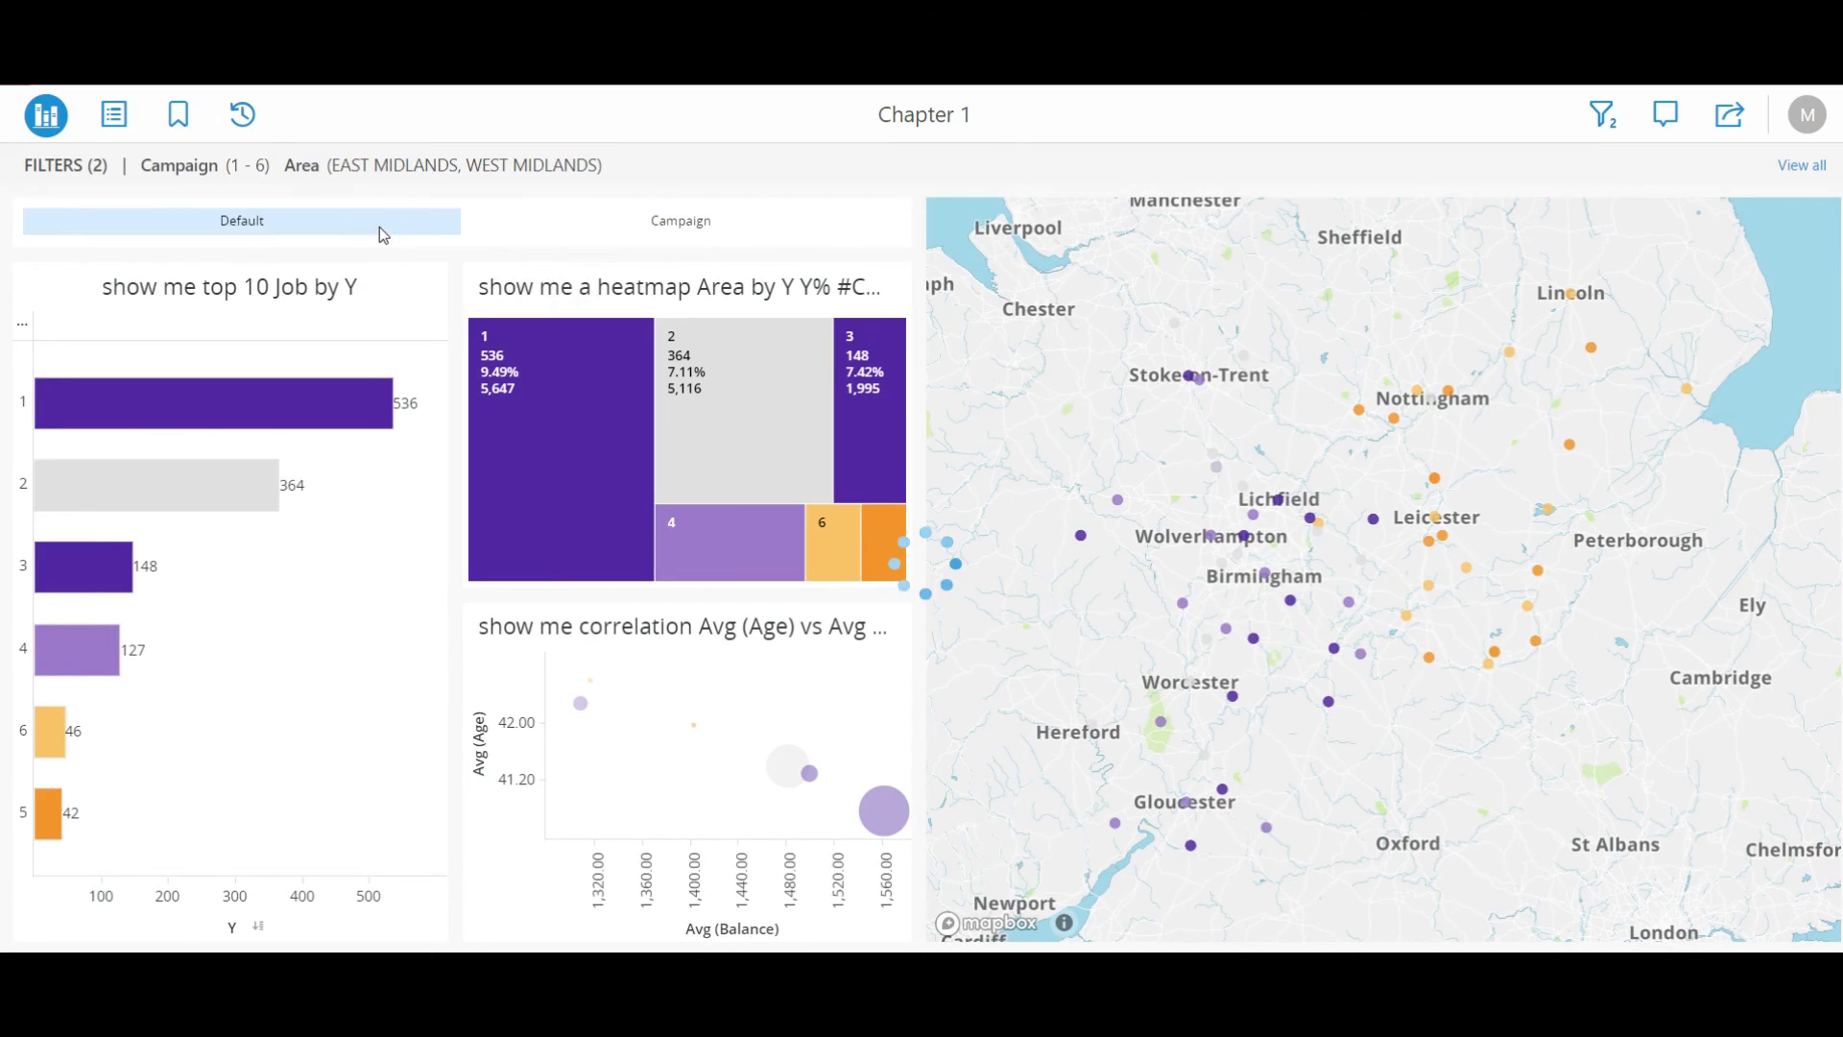
{"action": "mouse_move", "coordinate": [705, 718]}
{"action": "left_click_drag", "start_coordinate": [645, 658], "coordinate": [777, 735]}
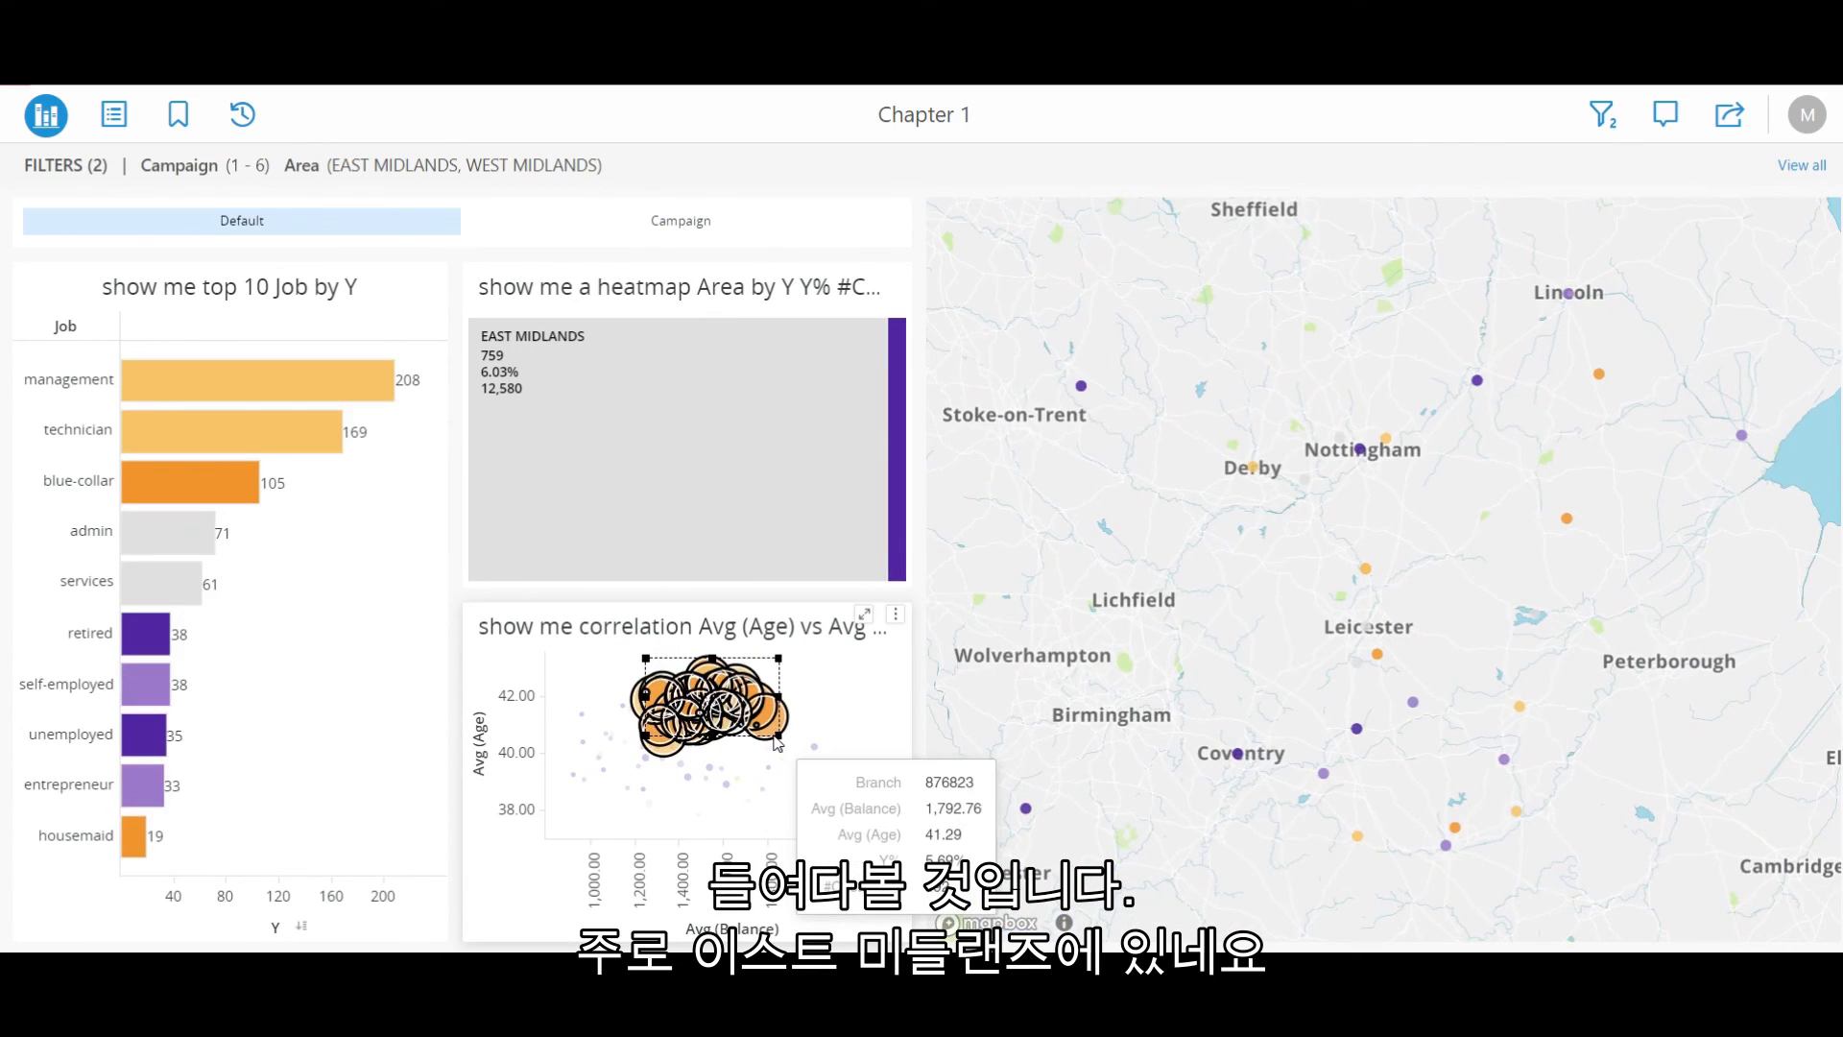
{"action": "mouse_move", "coordinate": [669, 405]}
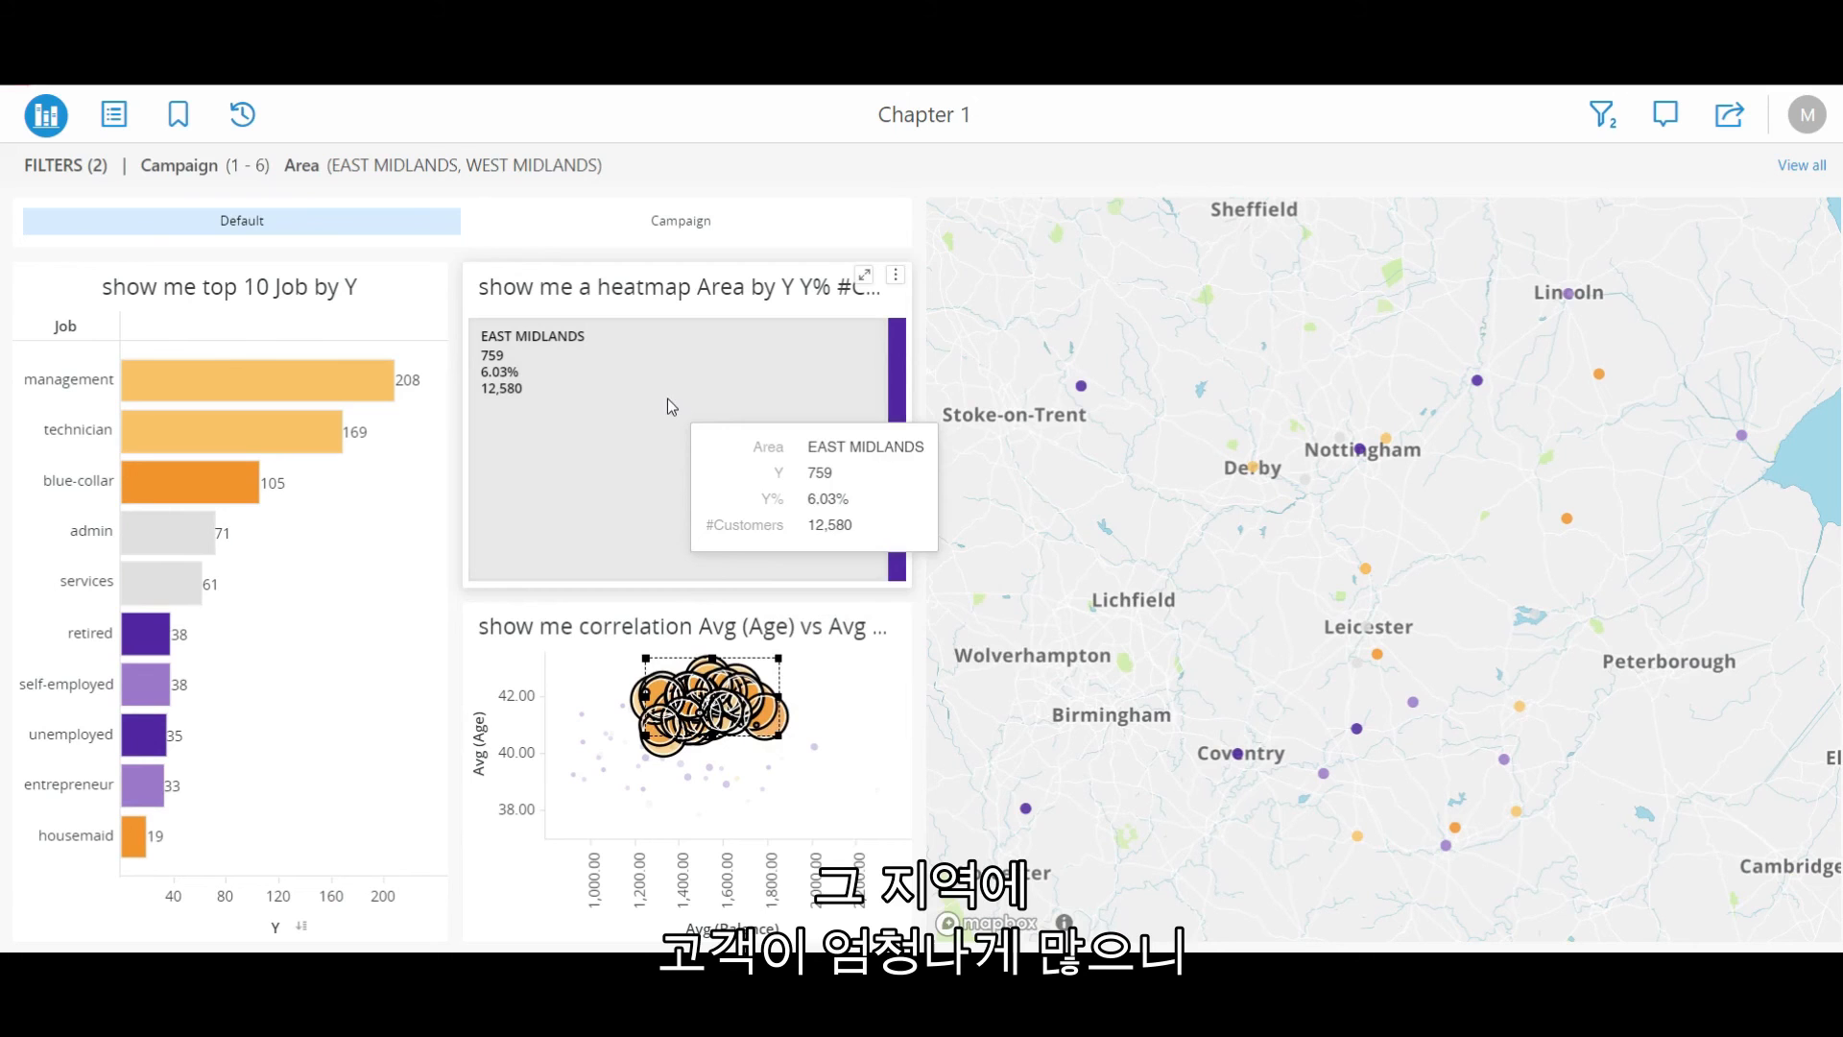
{"action": "left_click", "coordinate": [849, 732]}
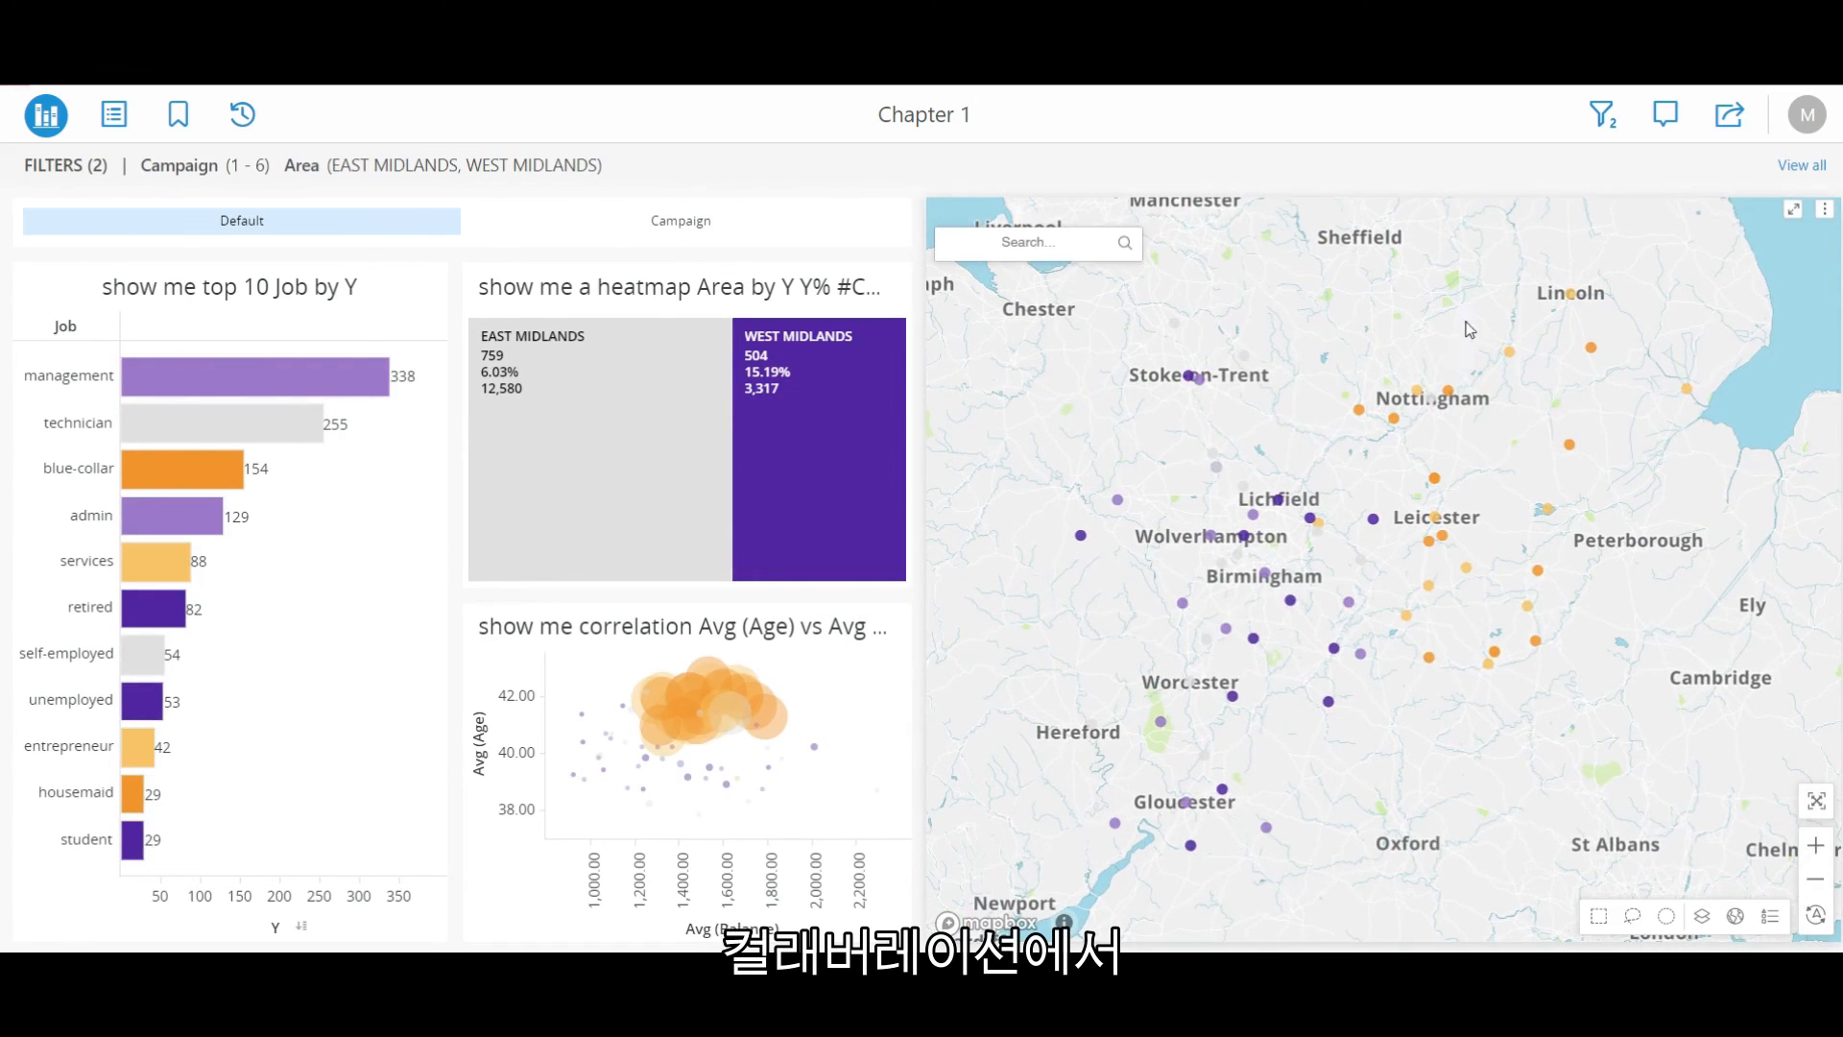
Post a comment tagging a colleague about the clear East/West campaign divide, with the current filter attached.
{"action": "left_click", "coordinate": [1665, 115]}
{"action": "type", "text": "@christine"}
{"action": "left_click", "coordinate": [1582, 261]}
{"action": "type", "text": "There's a clear East/West divide"}
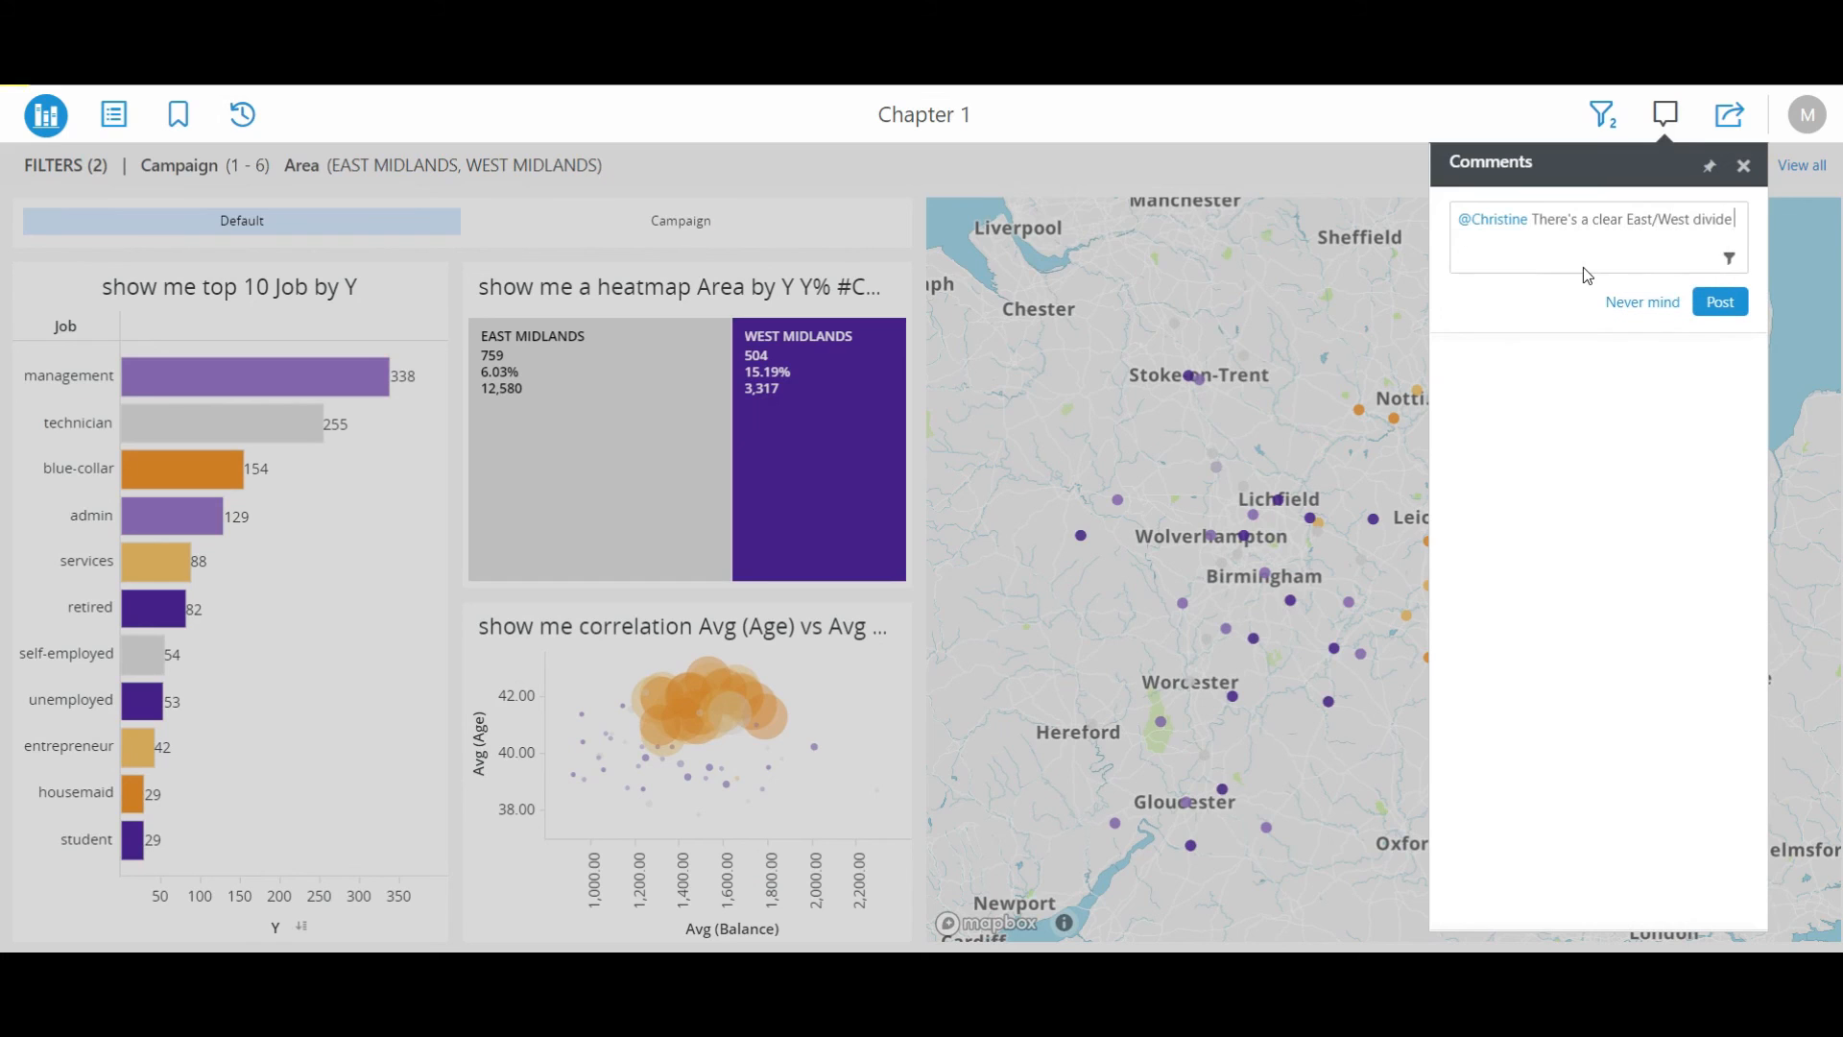
{"action": "type", "text": " in your campaigns. Try to focus on the larger customer base in the East with lowe"}
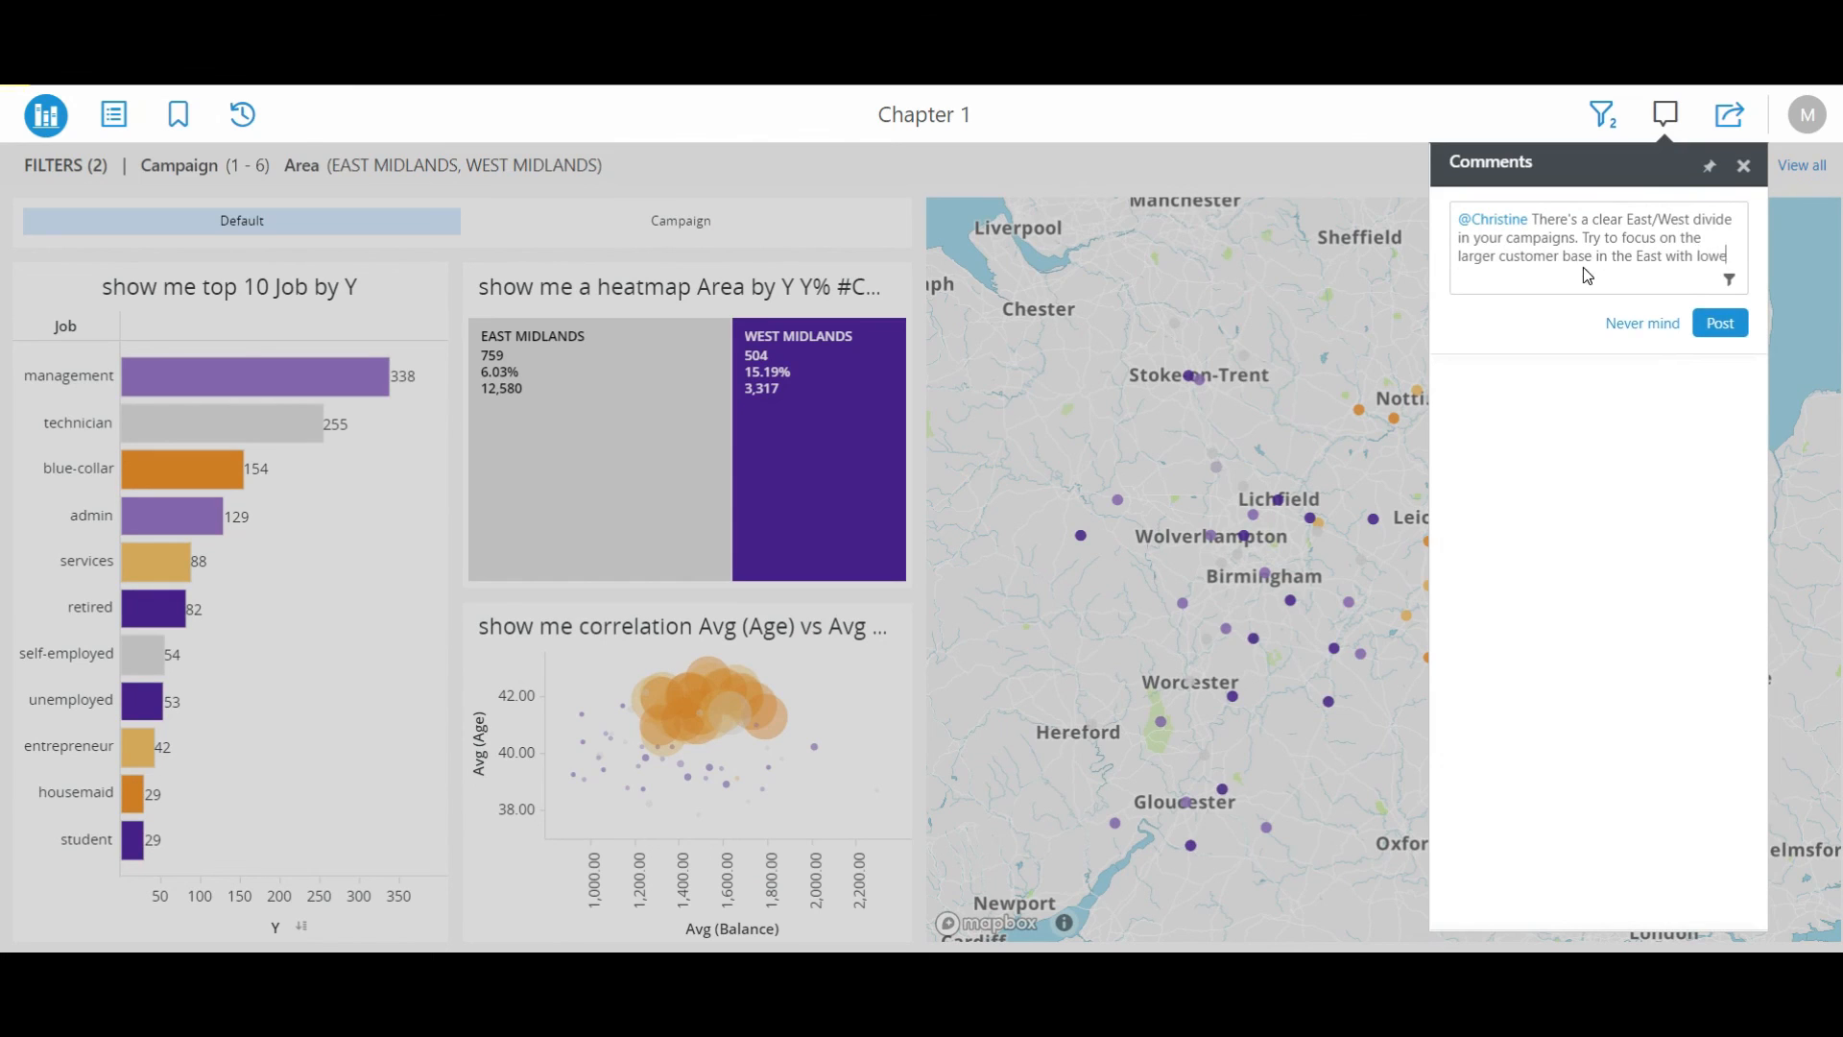
{"action": "type", "text": "r conversion rate"}
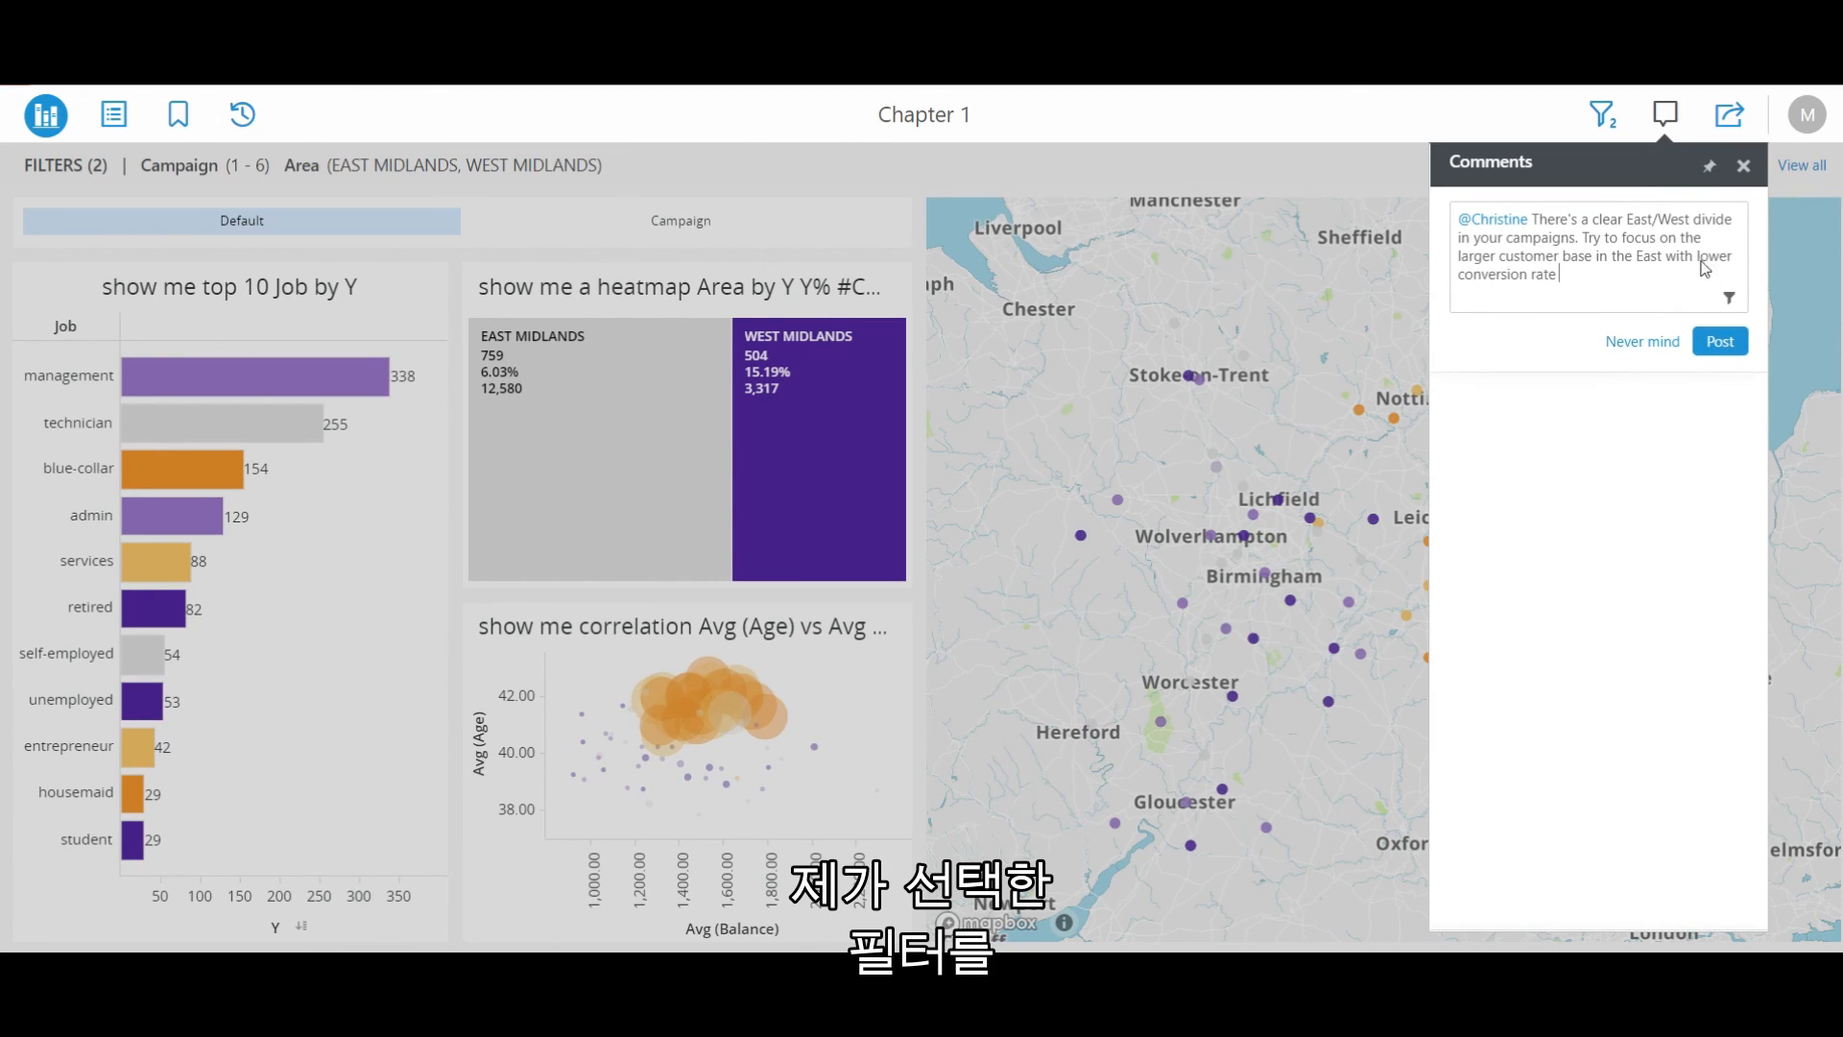
{"action": "left_click", "coordinate": [1727, 301]}
{"action": "left_click", "coordinate": [1722, 343]}
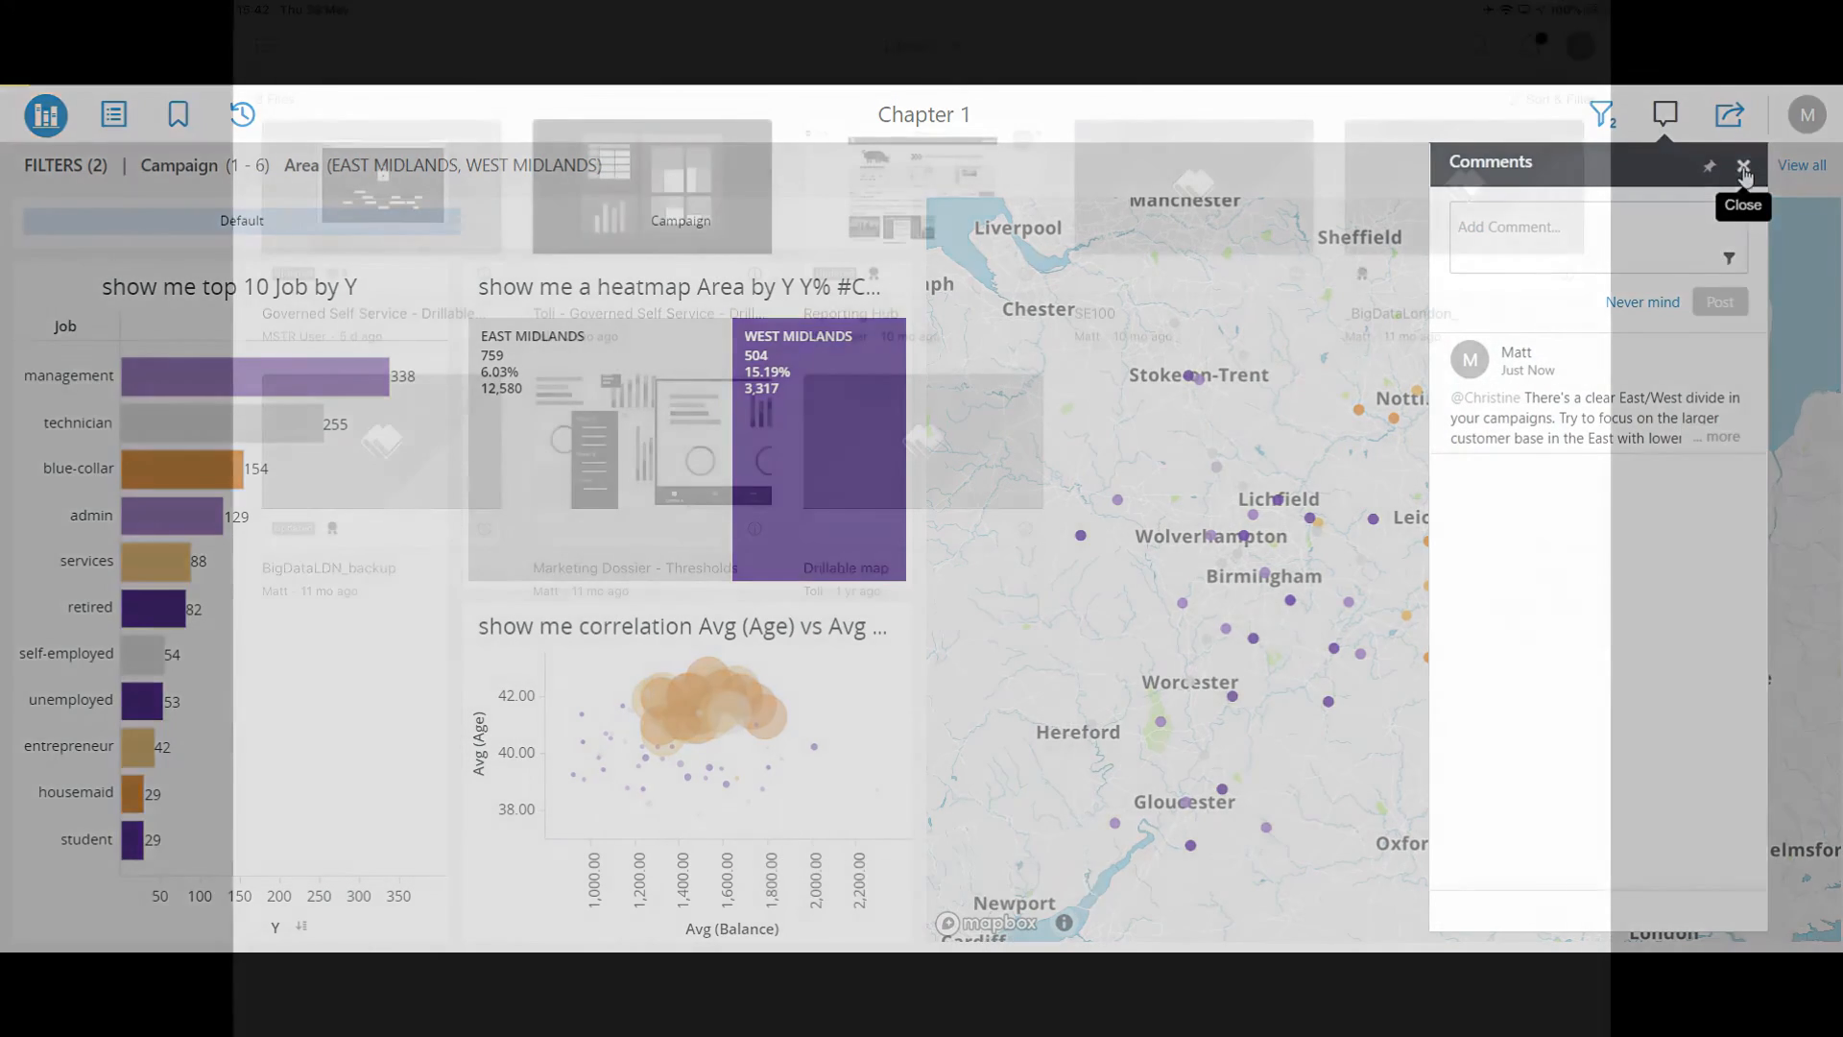
{"action": "left_click", "coordinate": [1743, 165]}
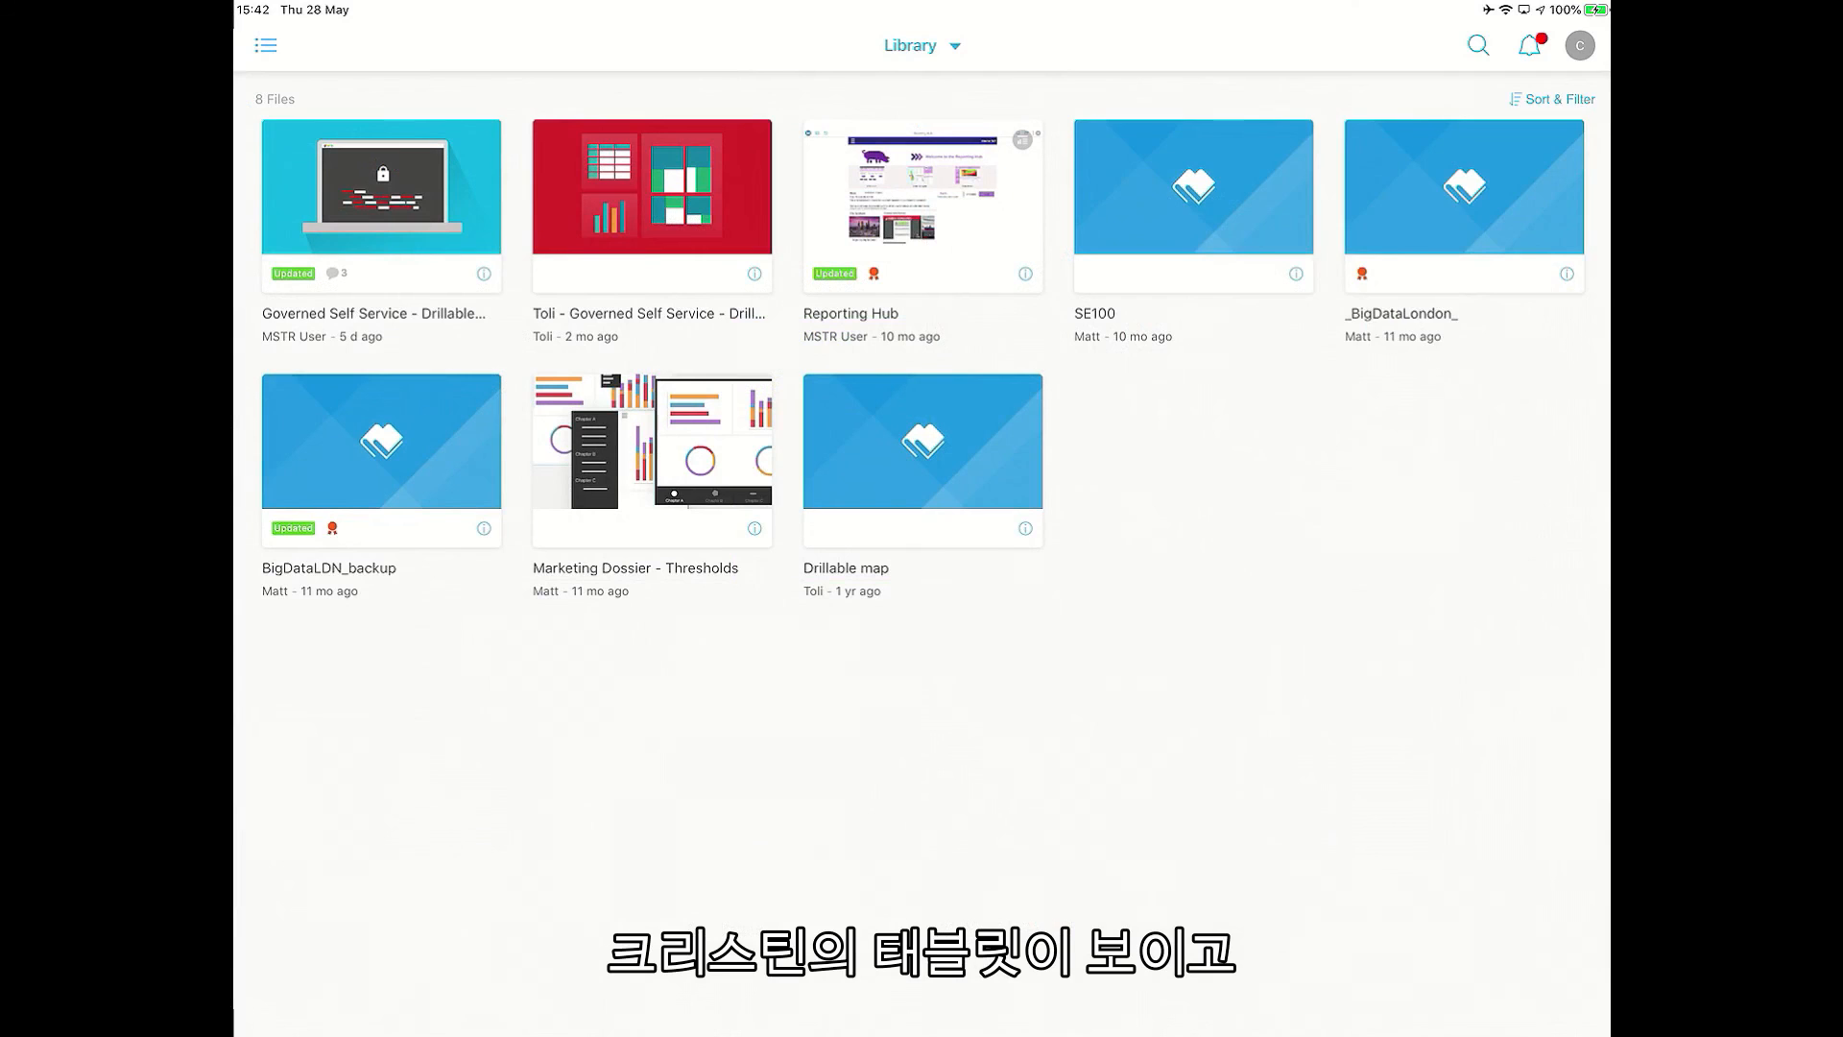
From the notifications list, expand the first mention and open Campaign Analysis from it.
{"action": "left_click", "coordinate": [1529, 45]}
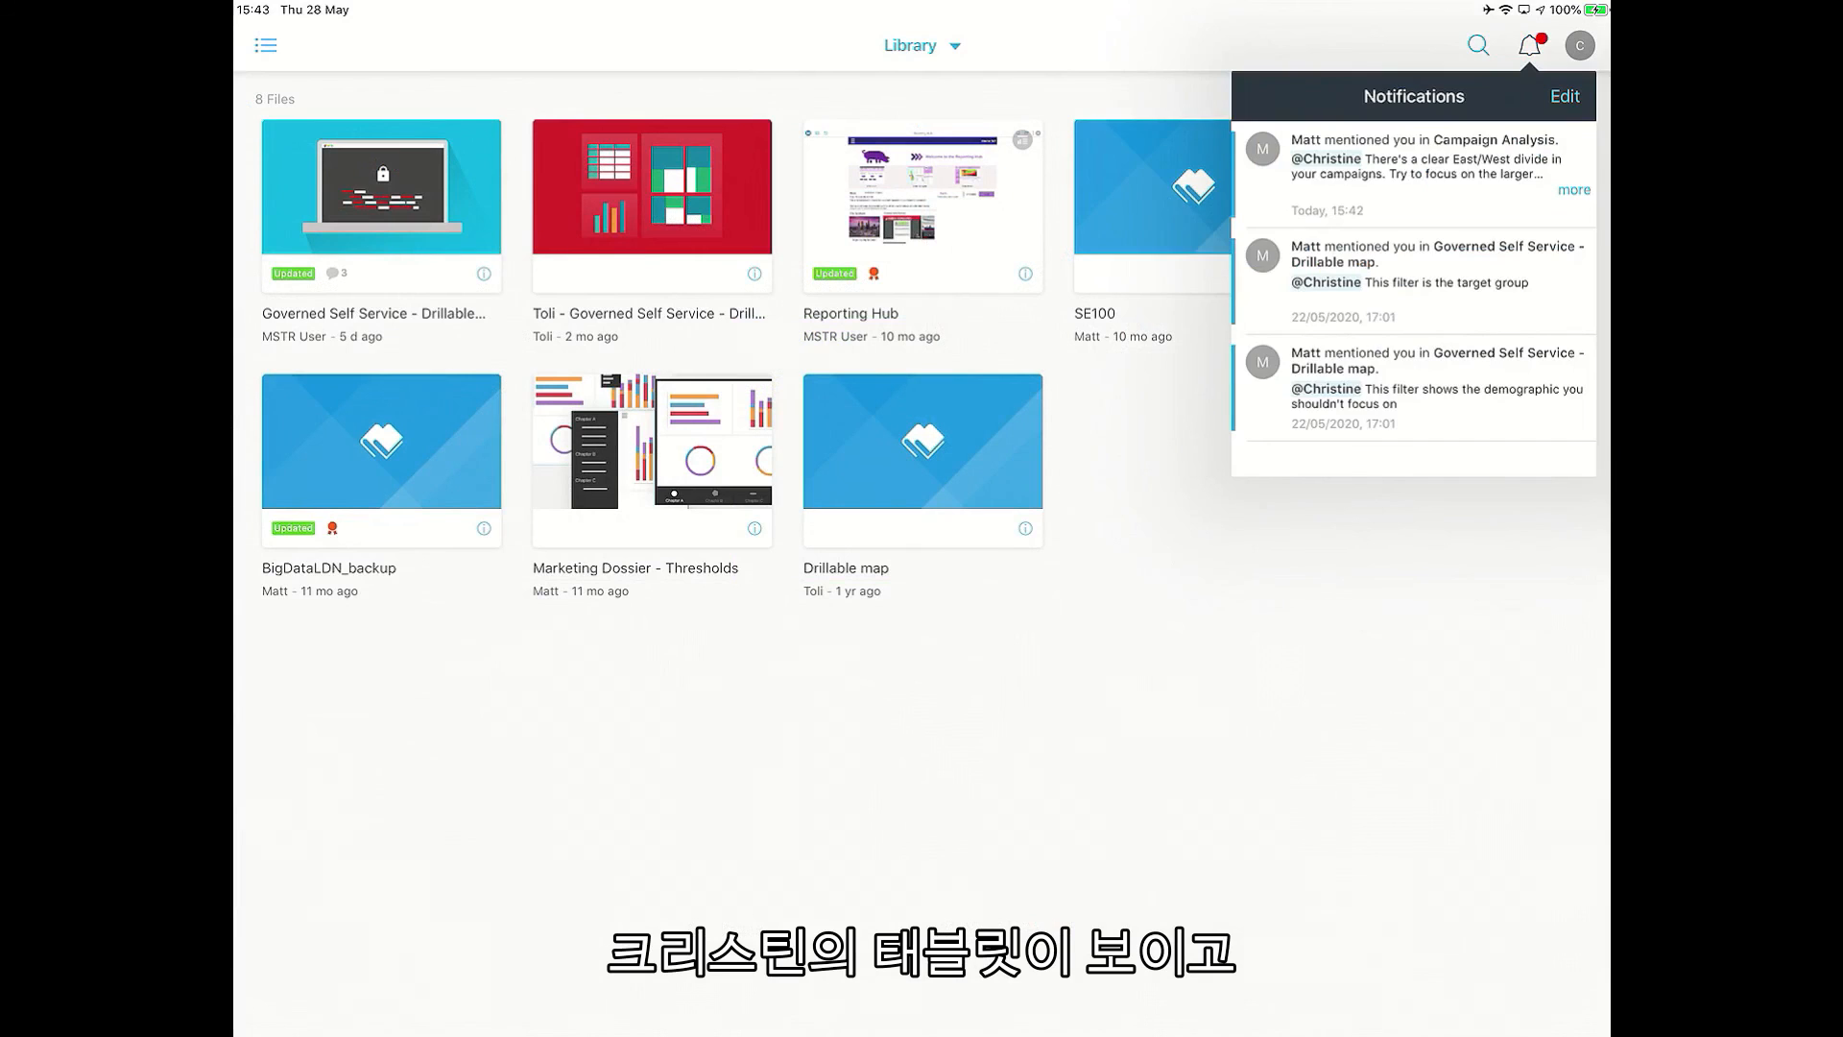
{"action": "left_click", "coordinate": [1574, 189]}
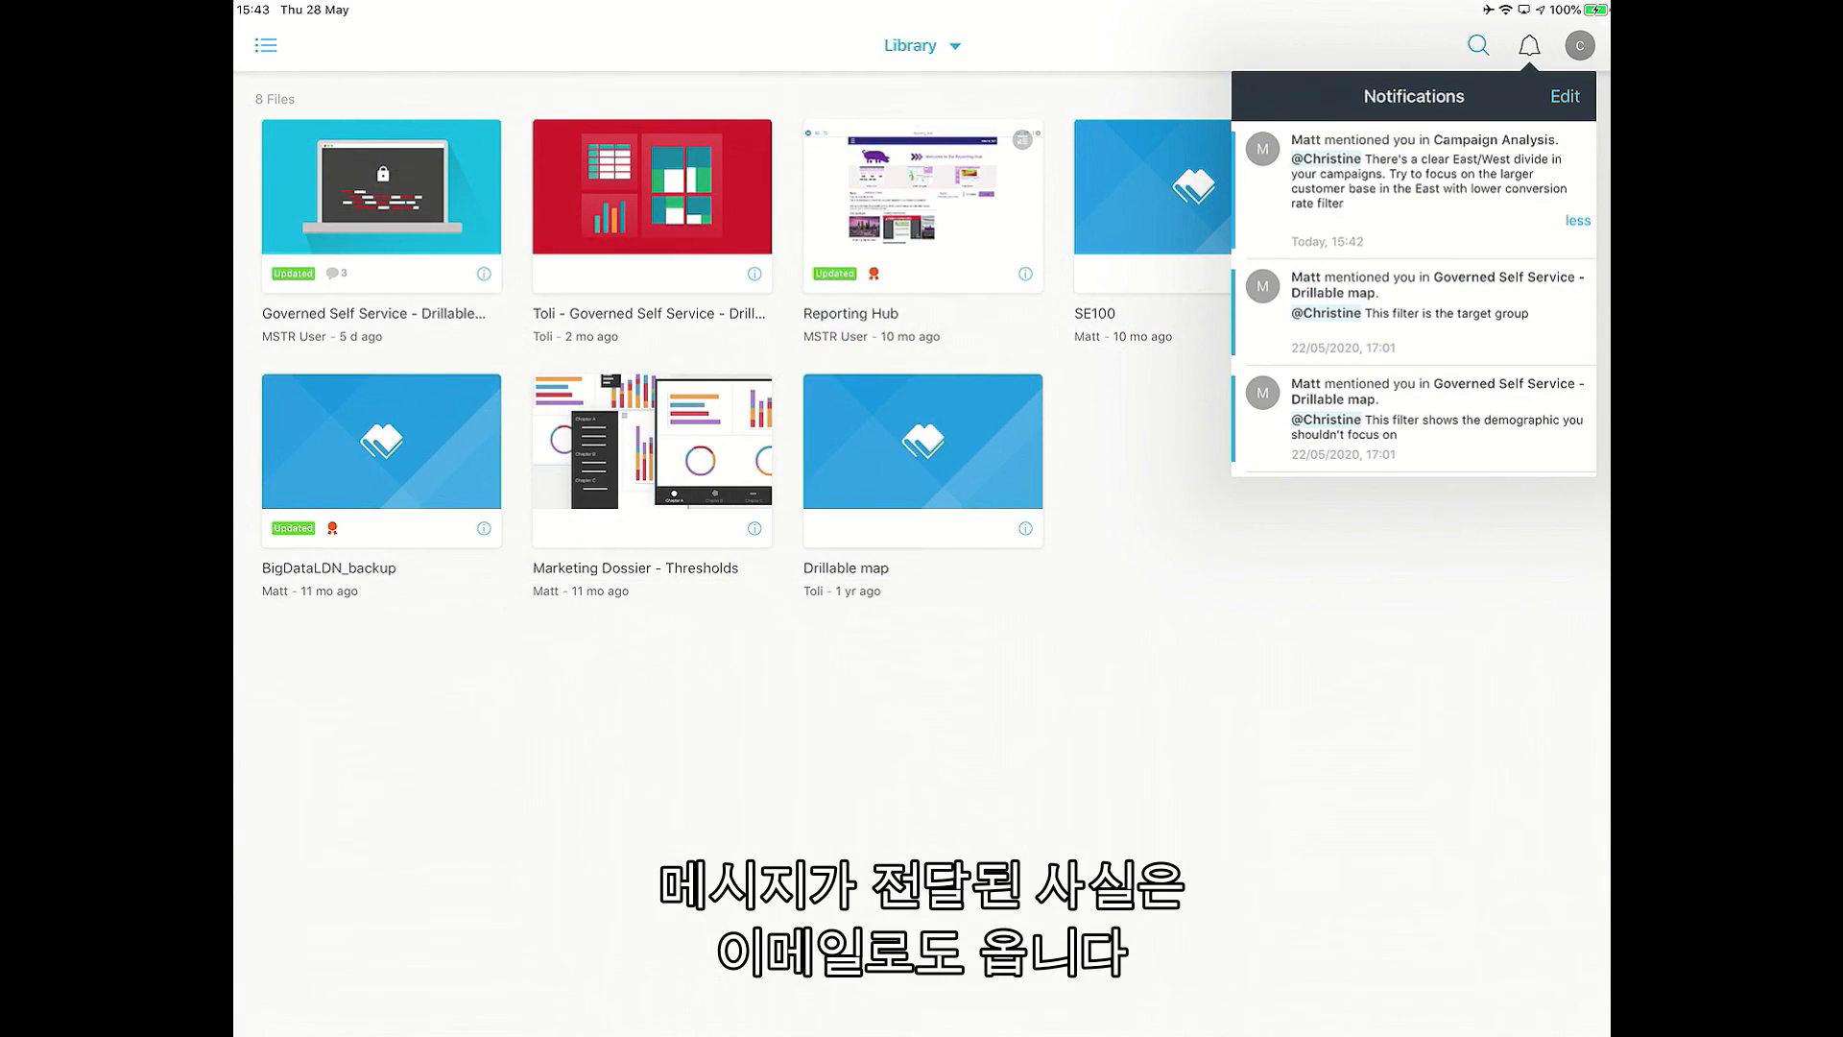
{"action": "left_click", "coordinate": [1411, 172]}
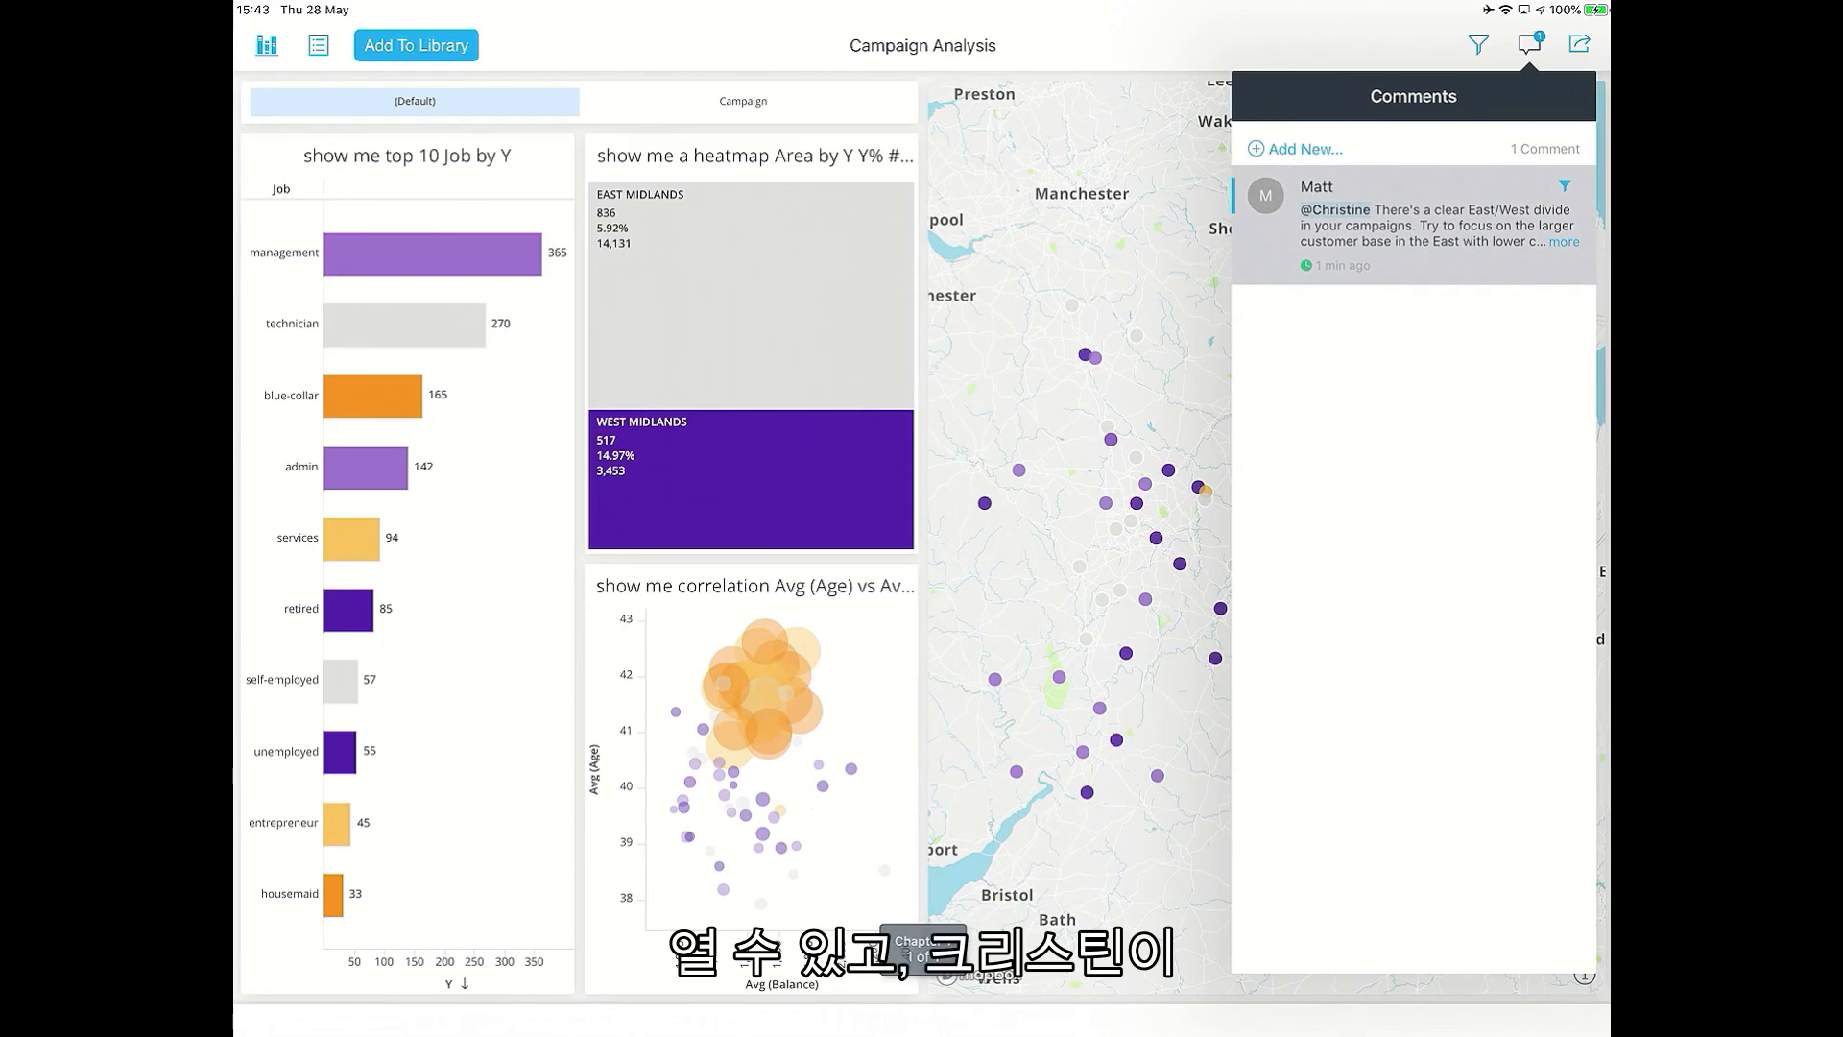
Review the Area values currently available in the dossier's filter panel.
{"action": "left_click", "coordinate": [1529, 44]}
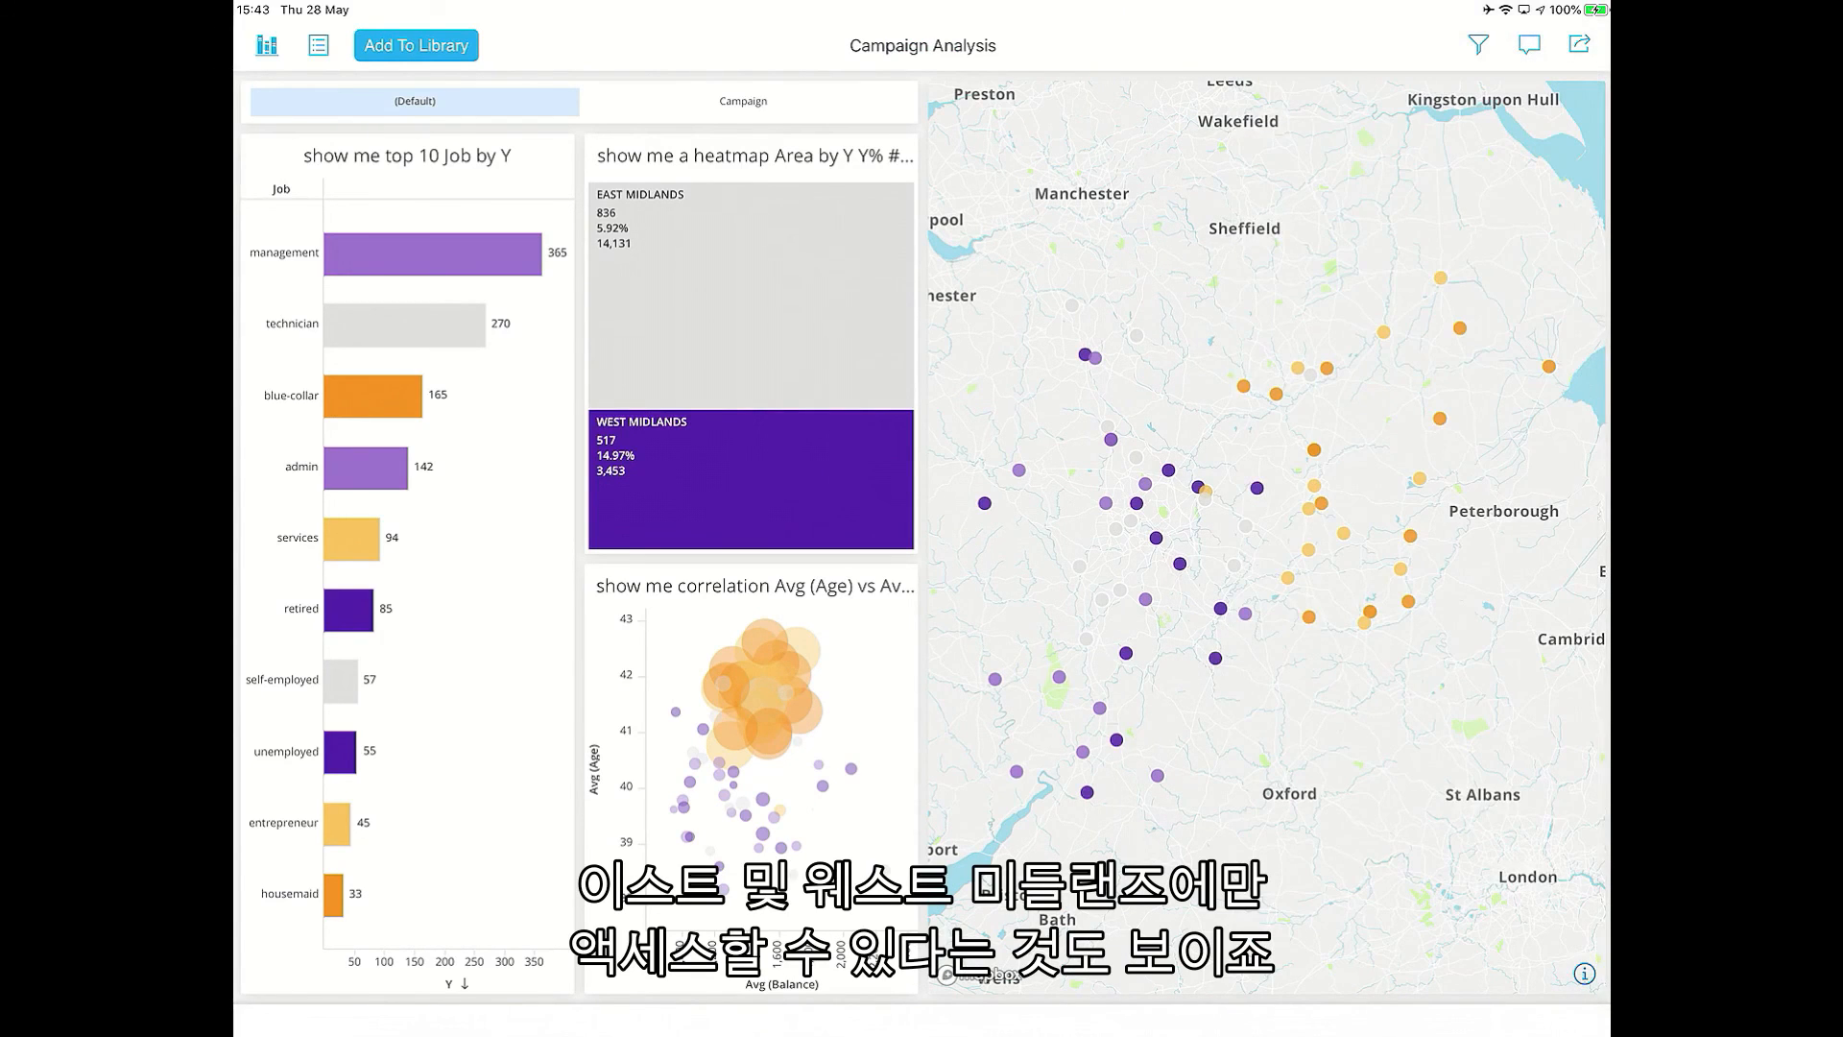
{"action": "left_click", "coordinate": [1478, 44]}
{"action": "left_click", "coordinate": [1459, 248]}
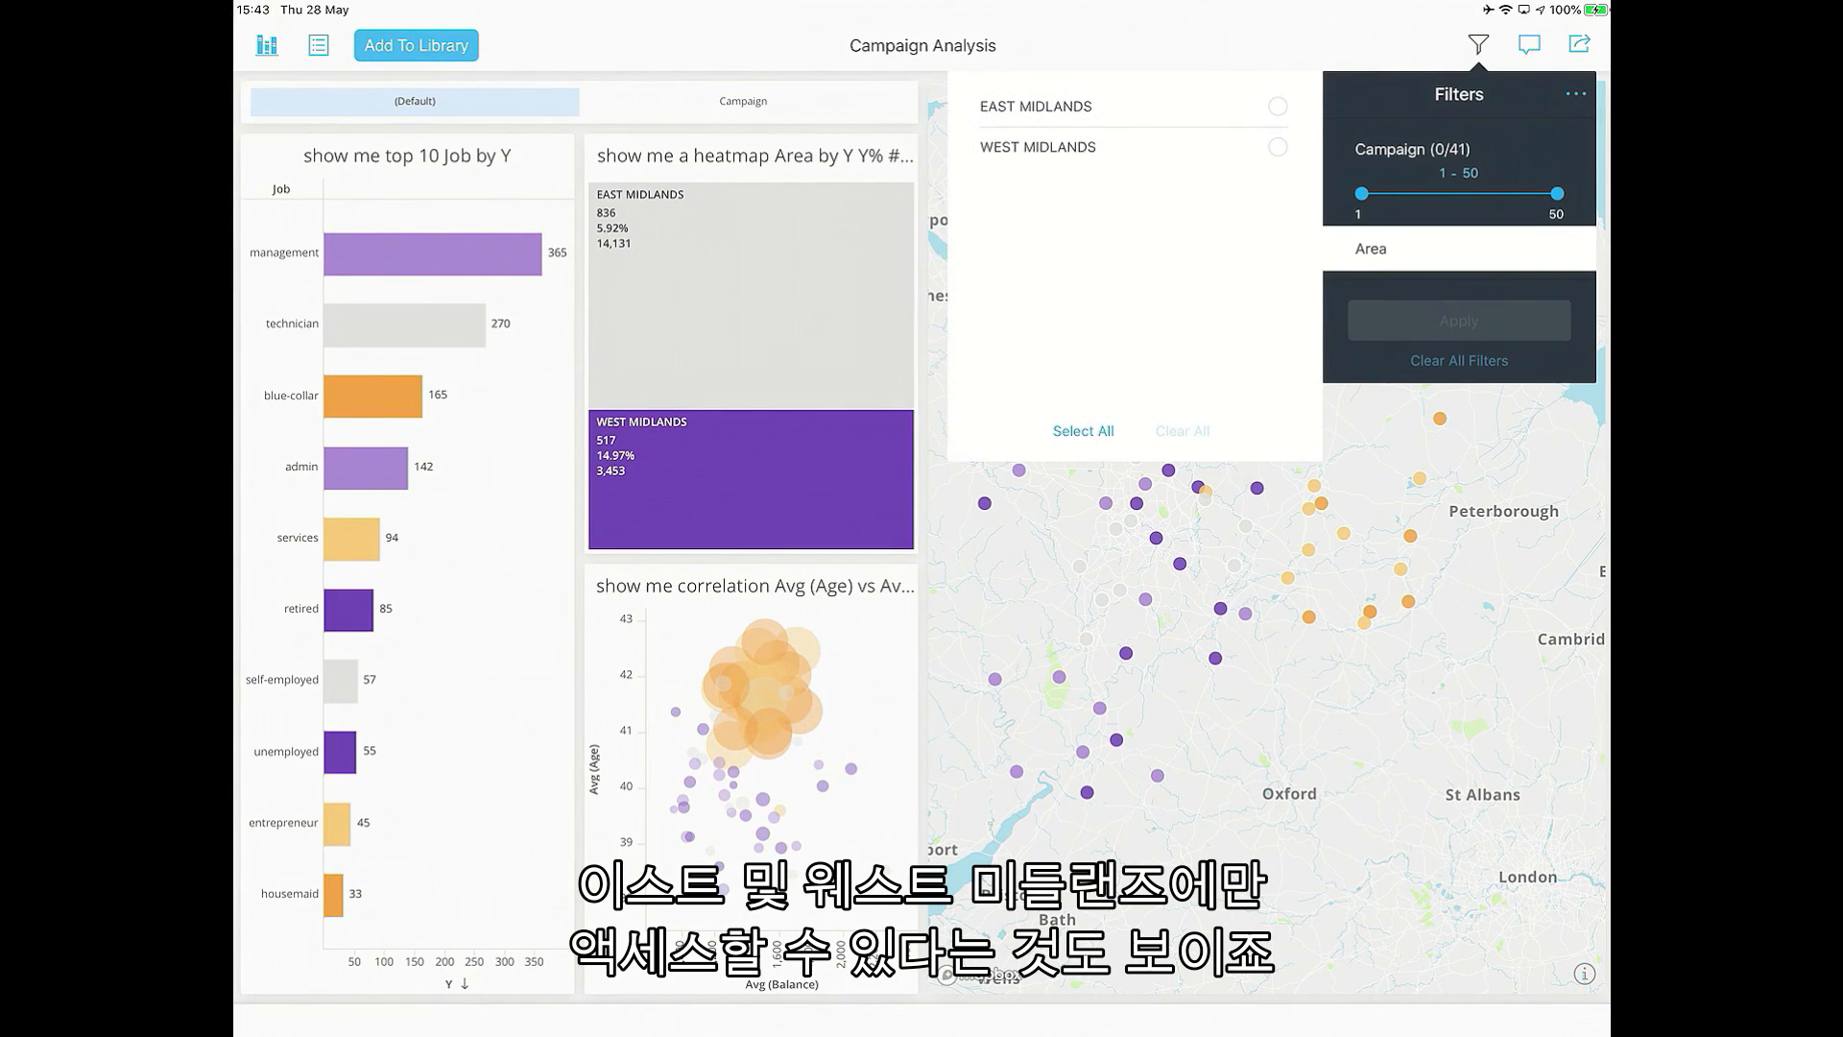
{"action": "left_click", "coordinate": [1459, 249]}
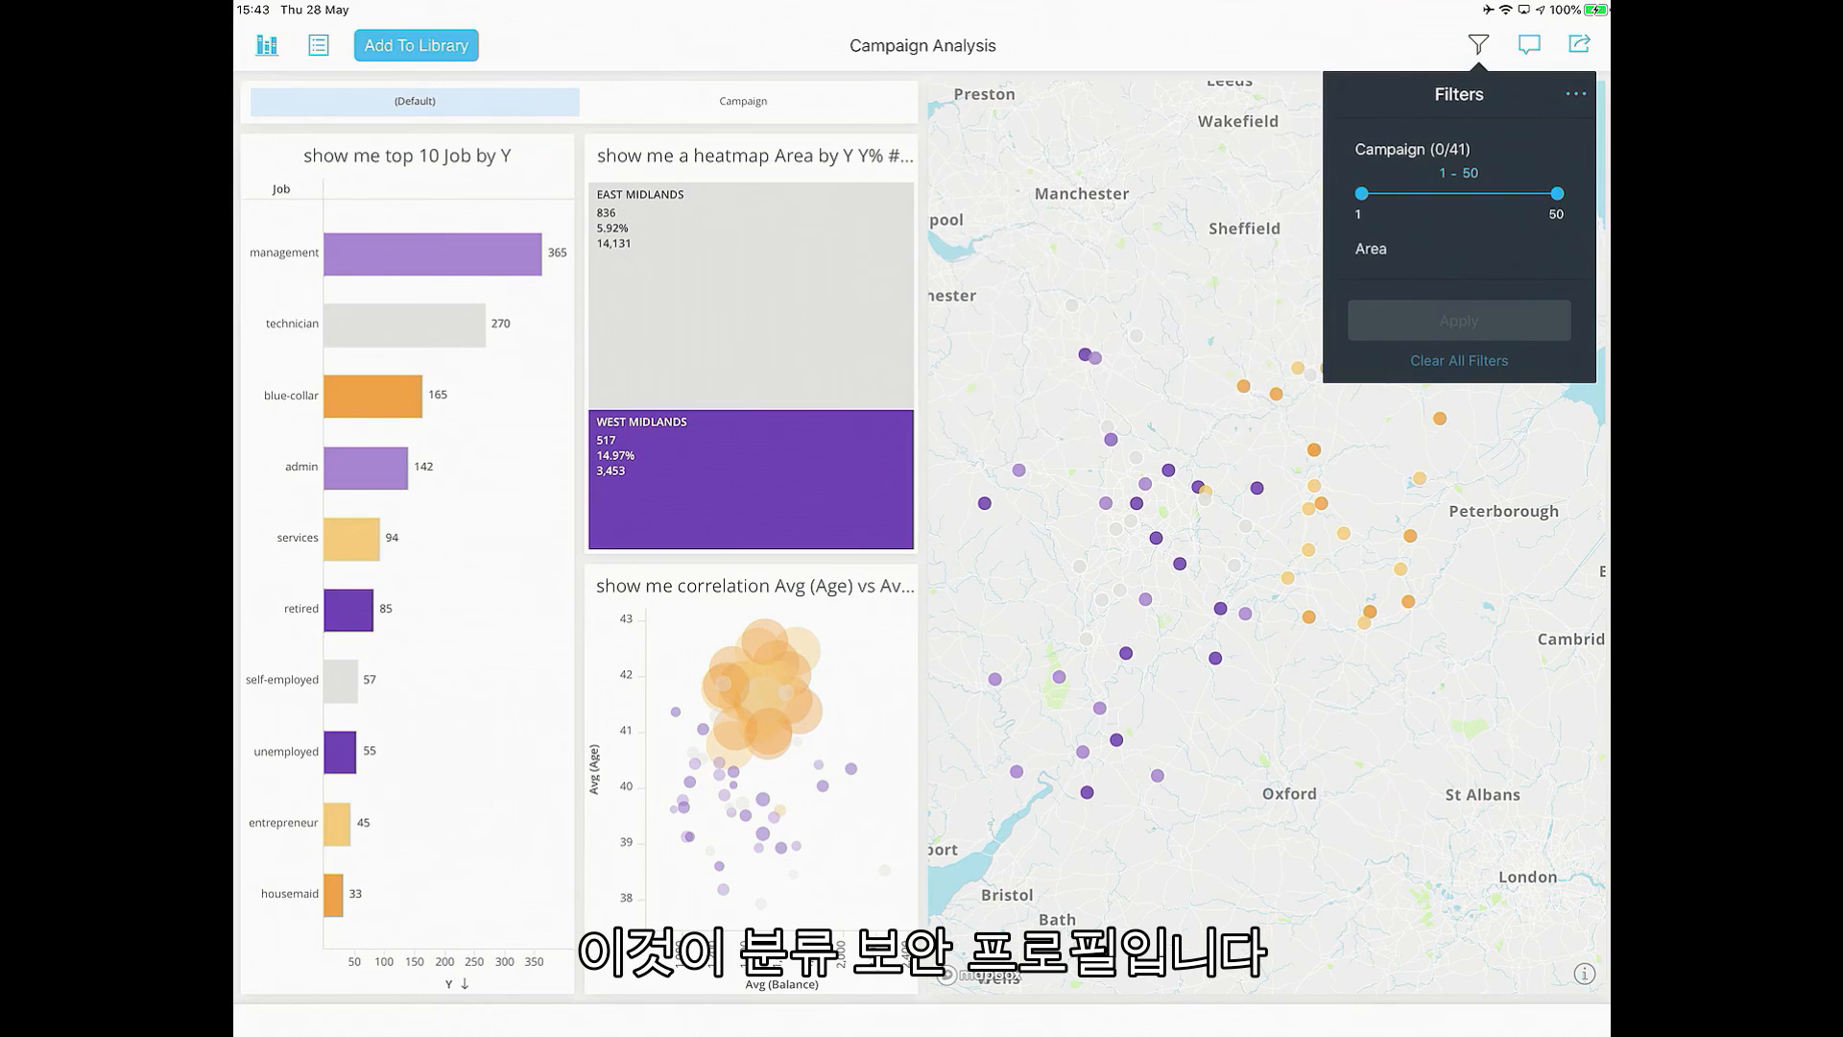
Apply the comment's attached filter and confirm Area shows only East and West Midlands.
{"action": "left_click", "coordinate": [1529, 44]}
{"action": "left_click", "coordinate": [1564, 241]}
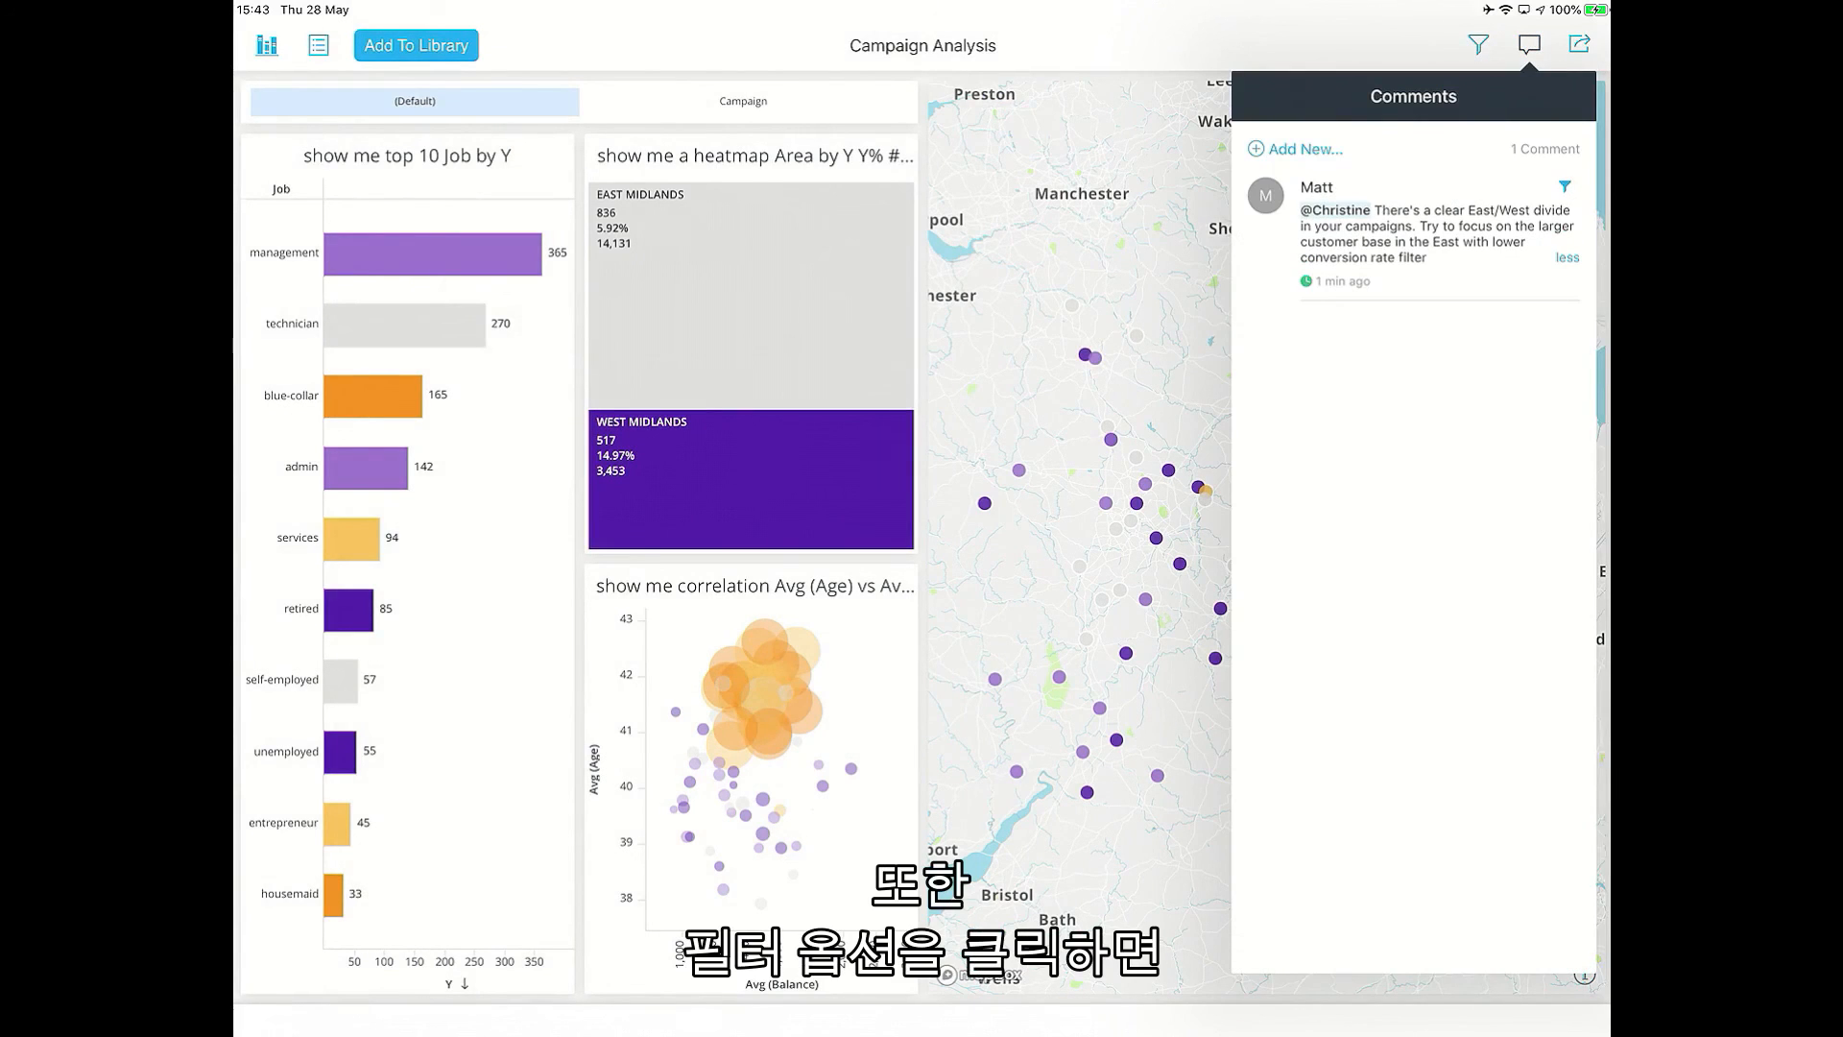
{"action": "left_click", "coordinate": [1565, 187]}
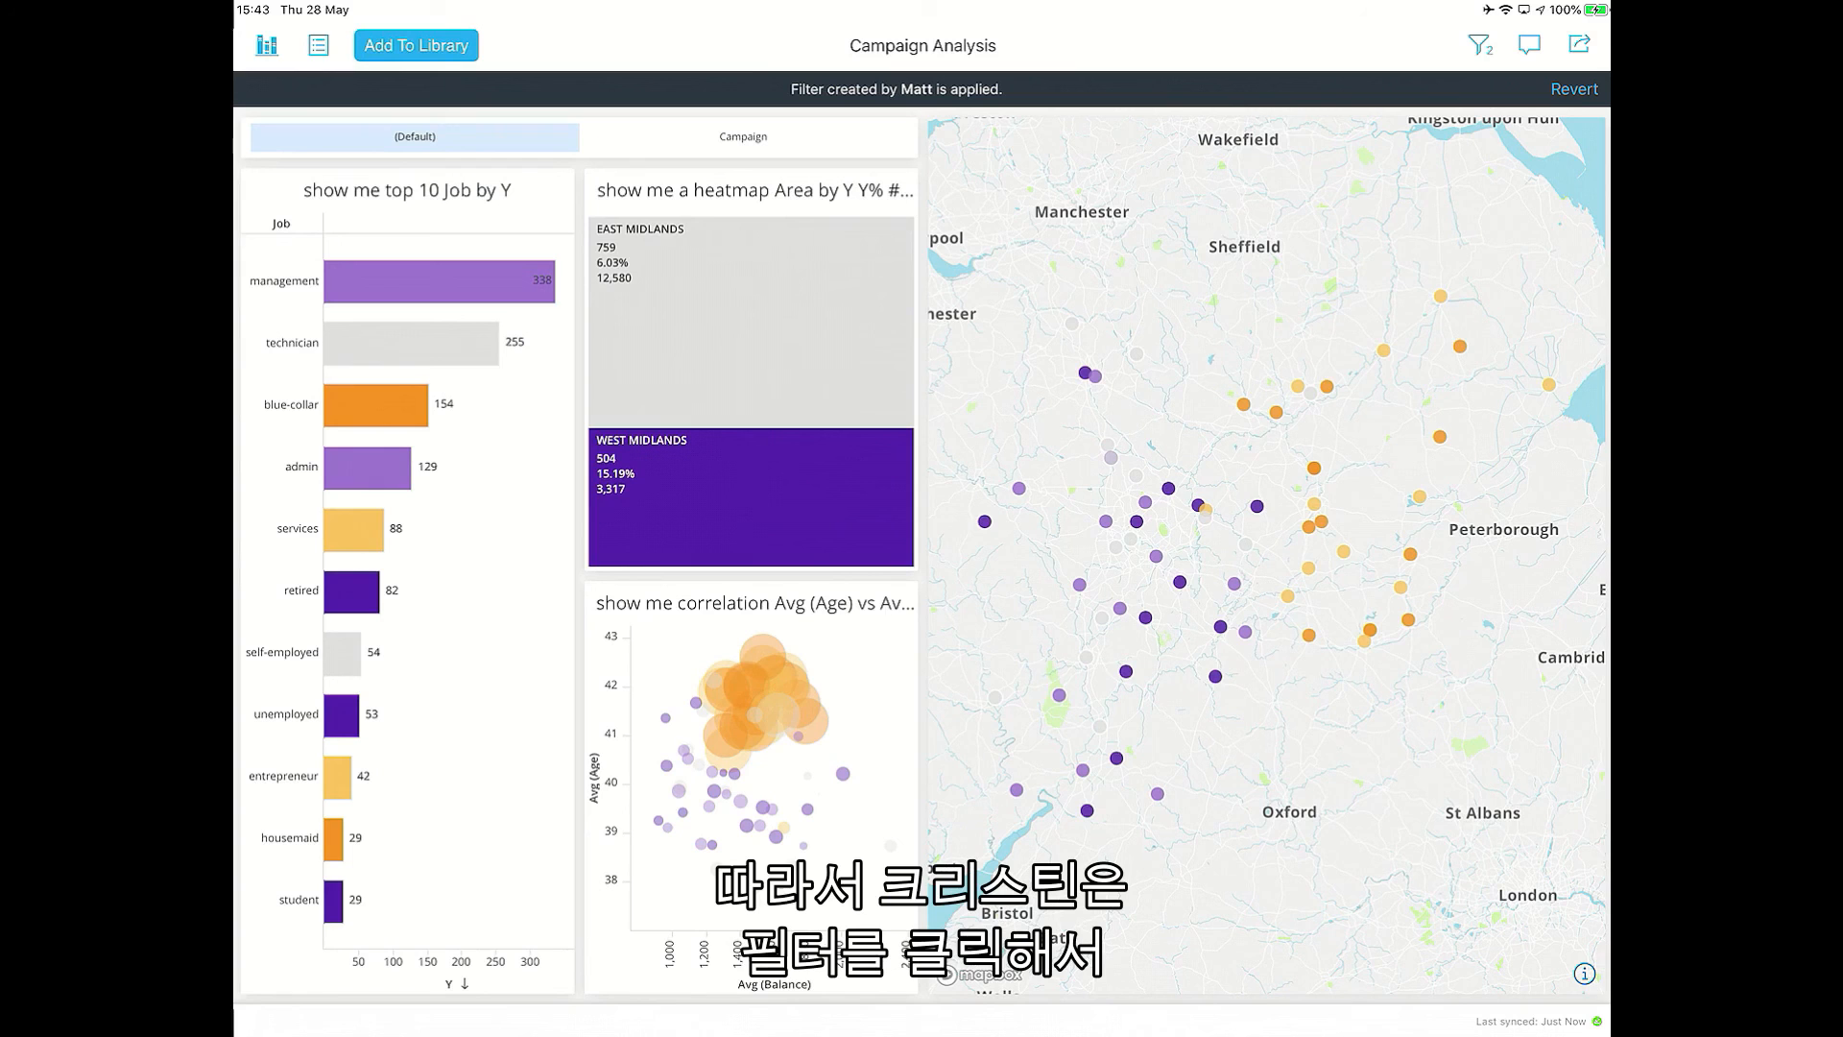
{"action": "left_click", "coordinate": [1479, 44]}
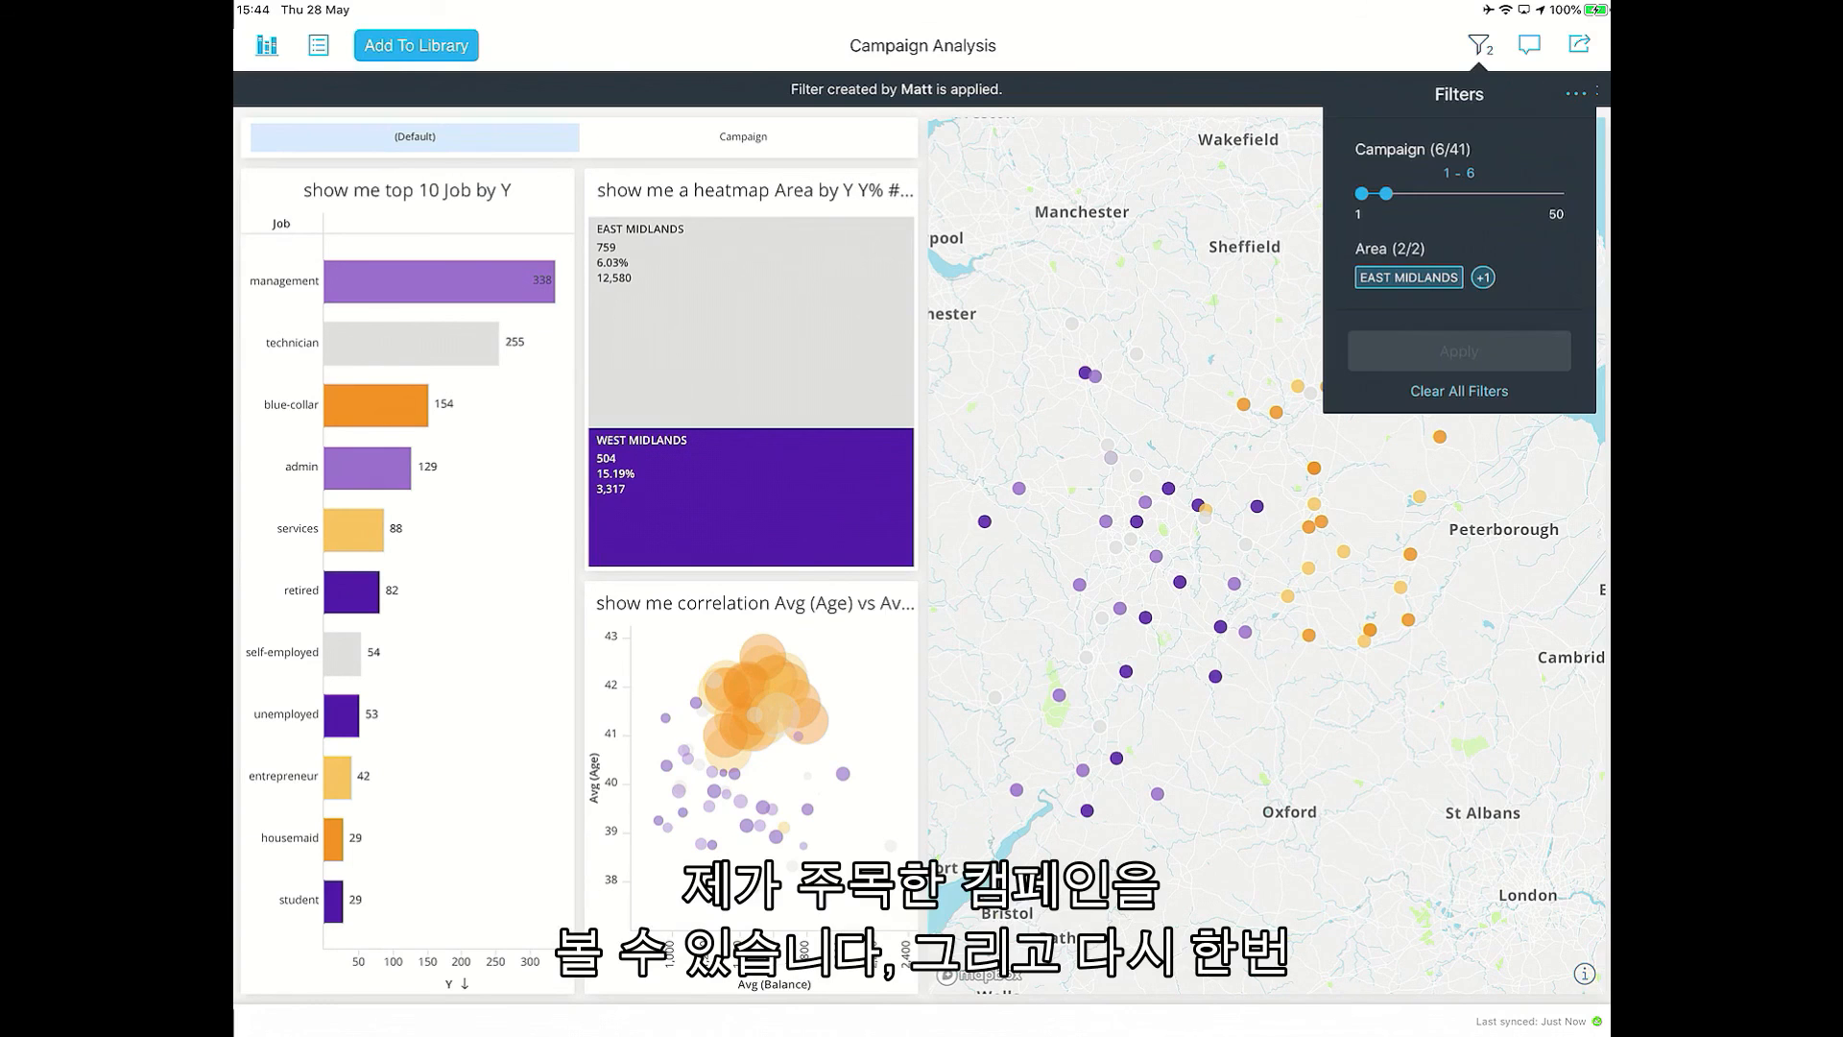
{"action": "left_click", "coordinate": [1459, 264]}
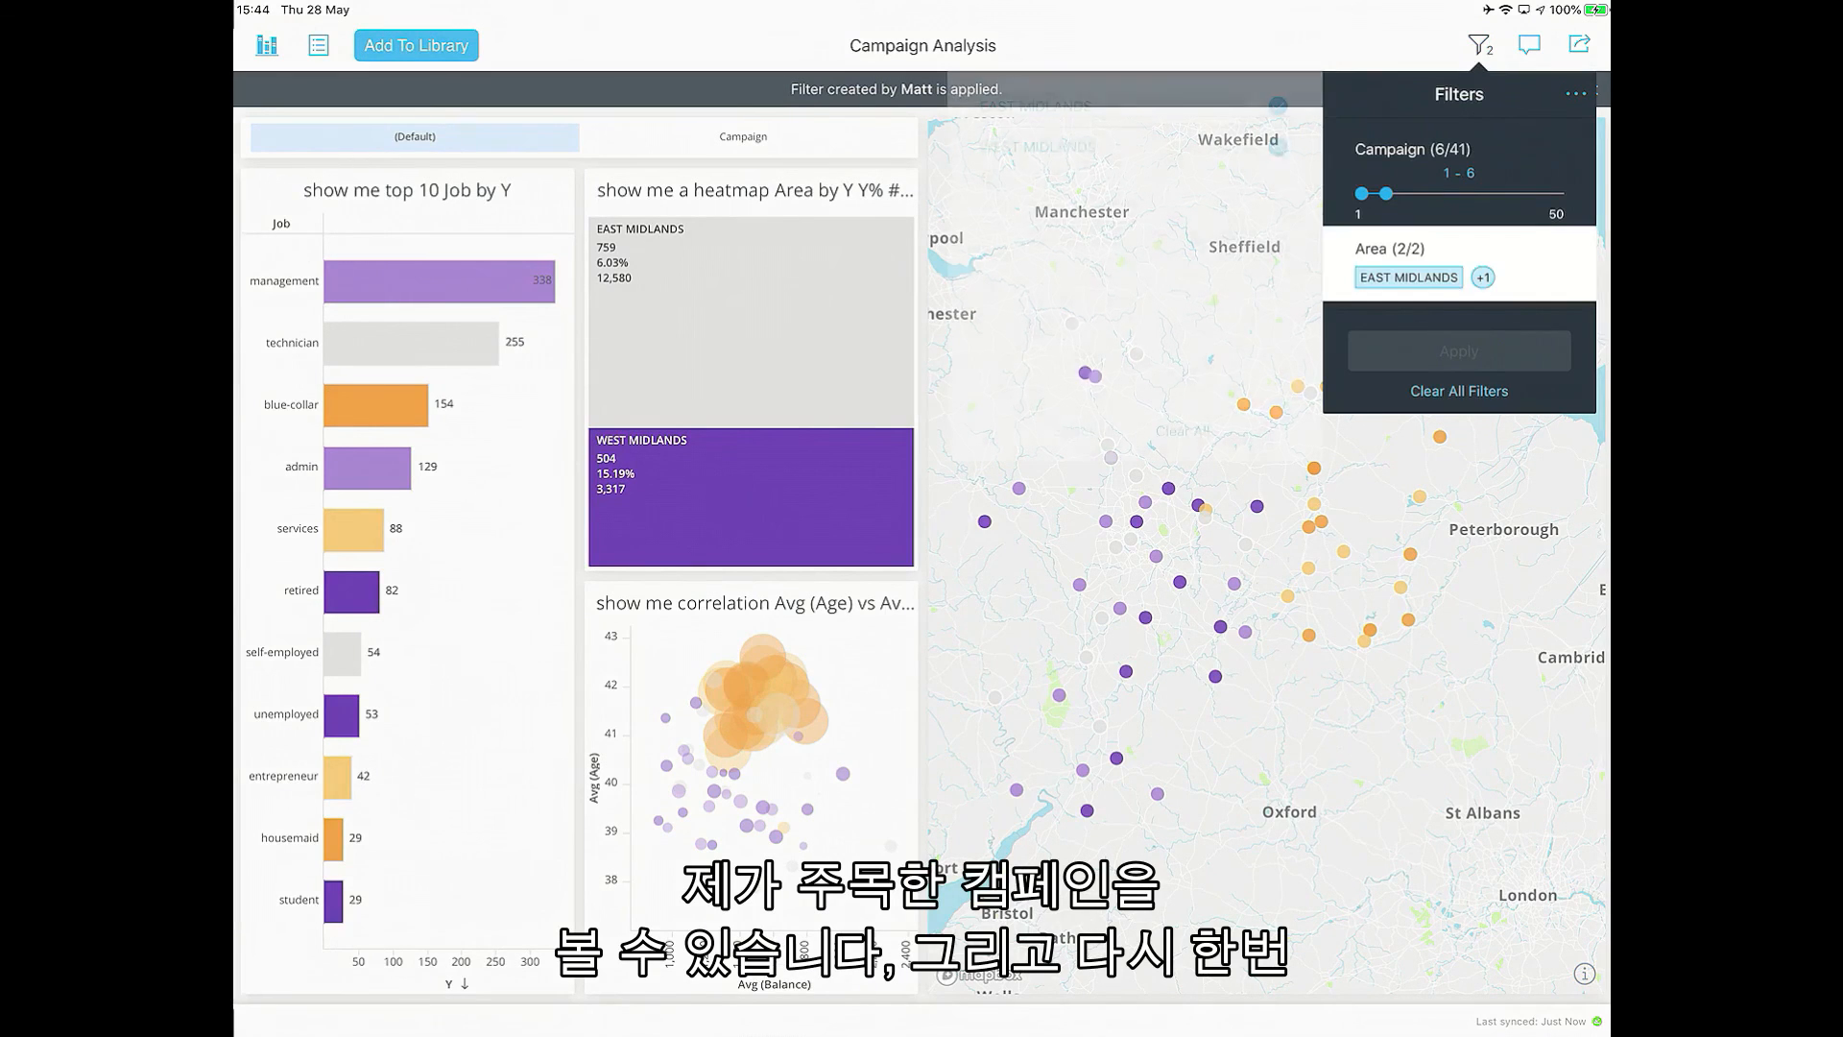